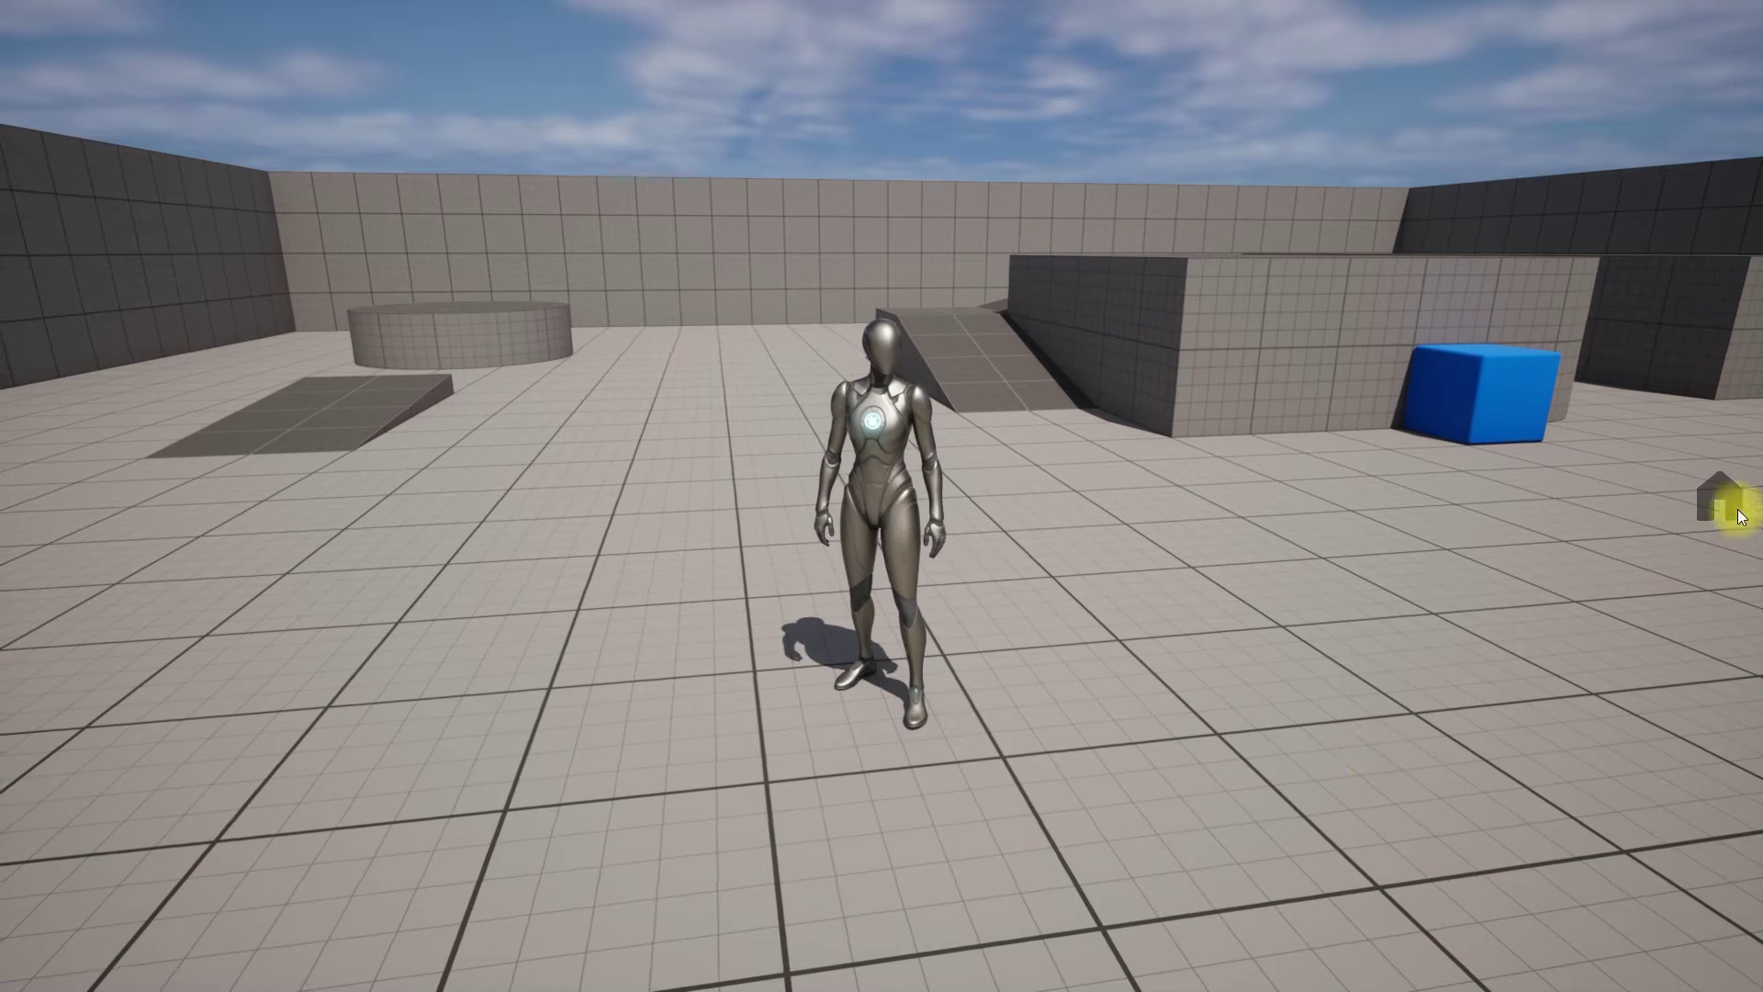
Step: Expand and collapse the icon menu around the home button several times, then stop playing with Esc
left_click(1717, 493)
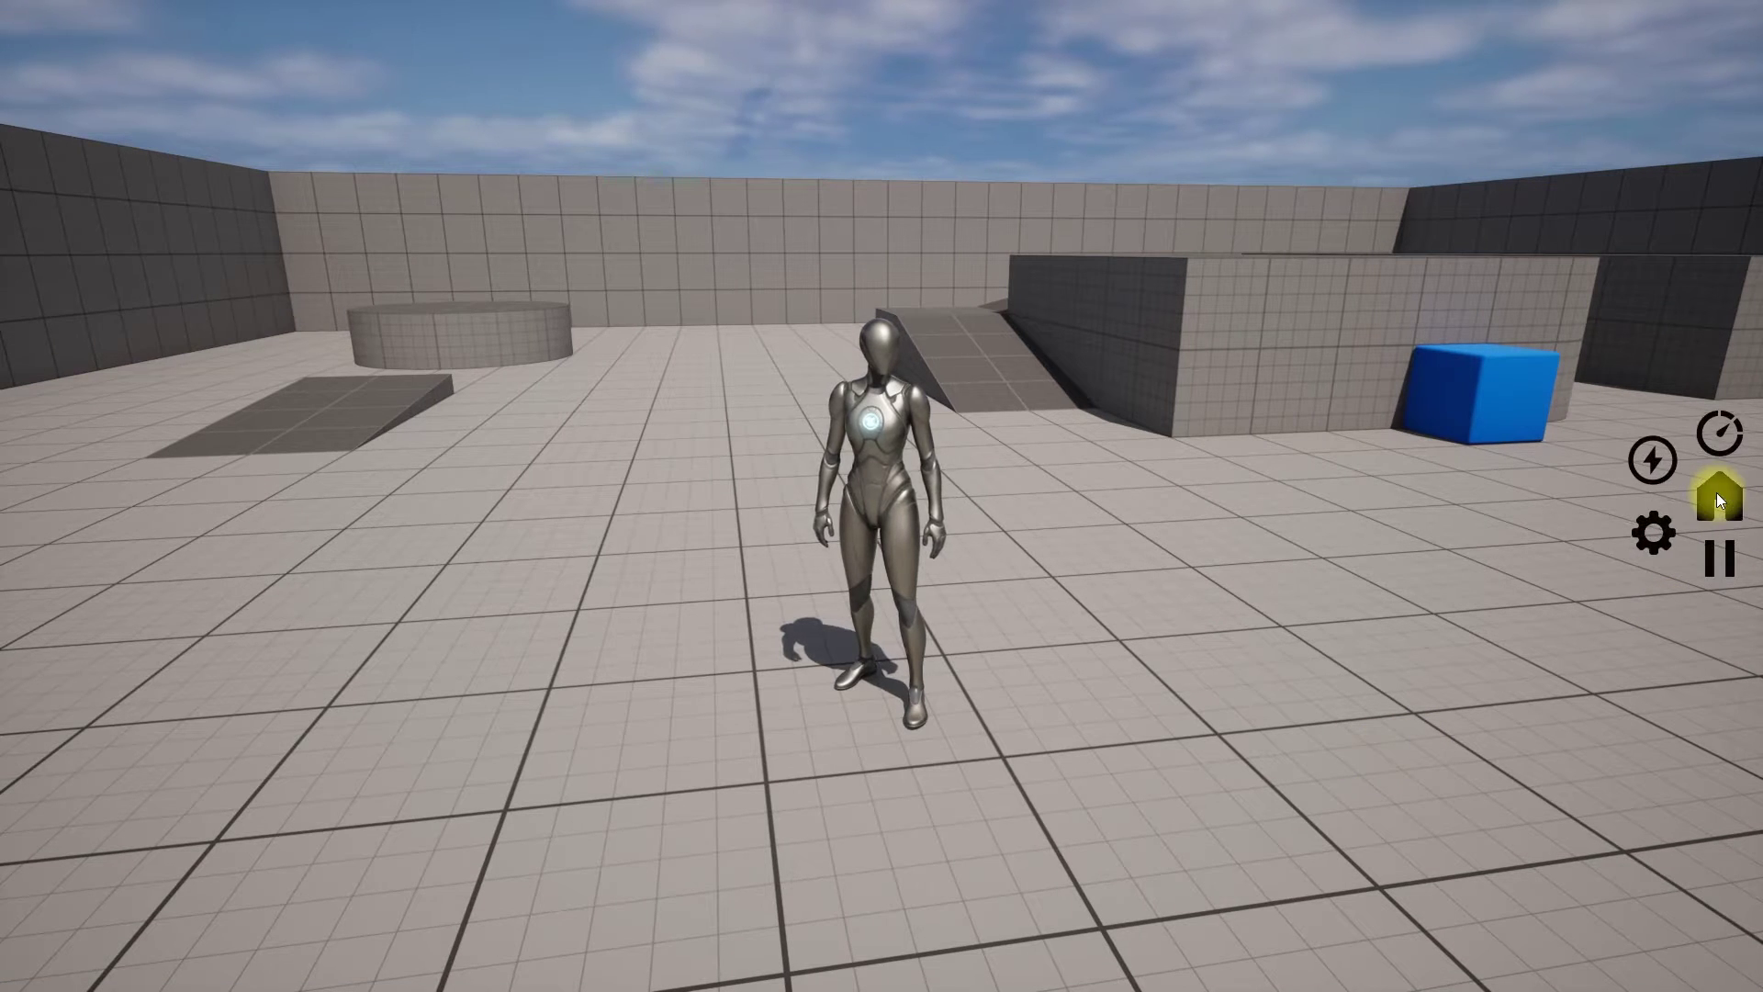
left_click(1716, 493)
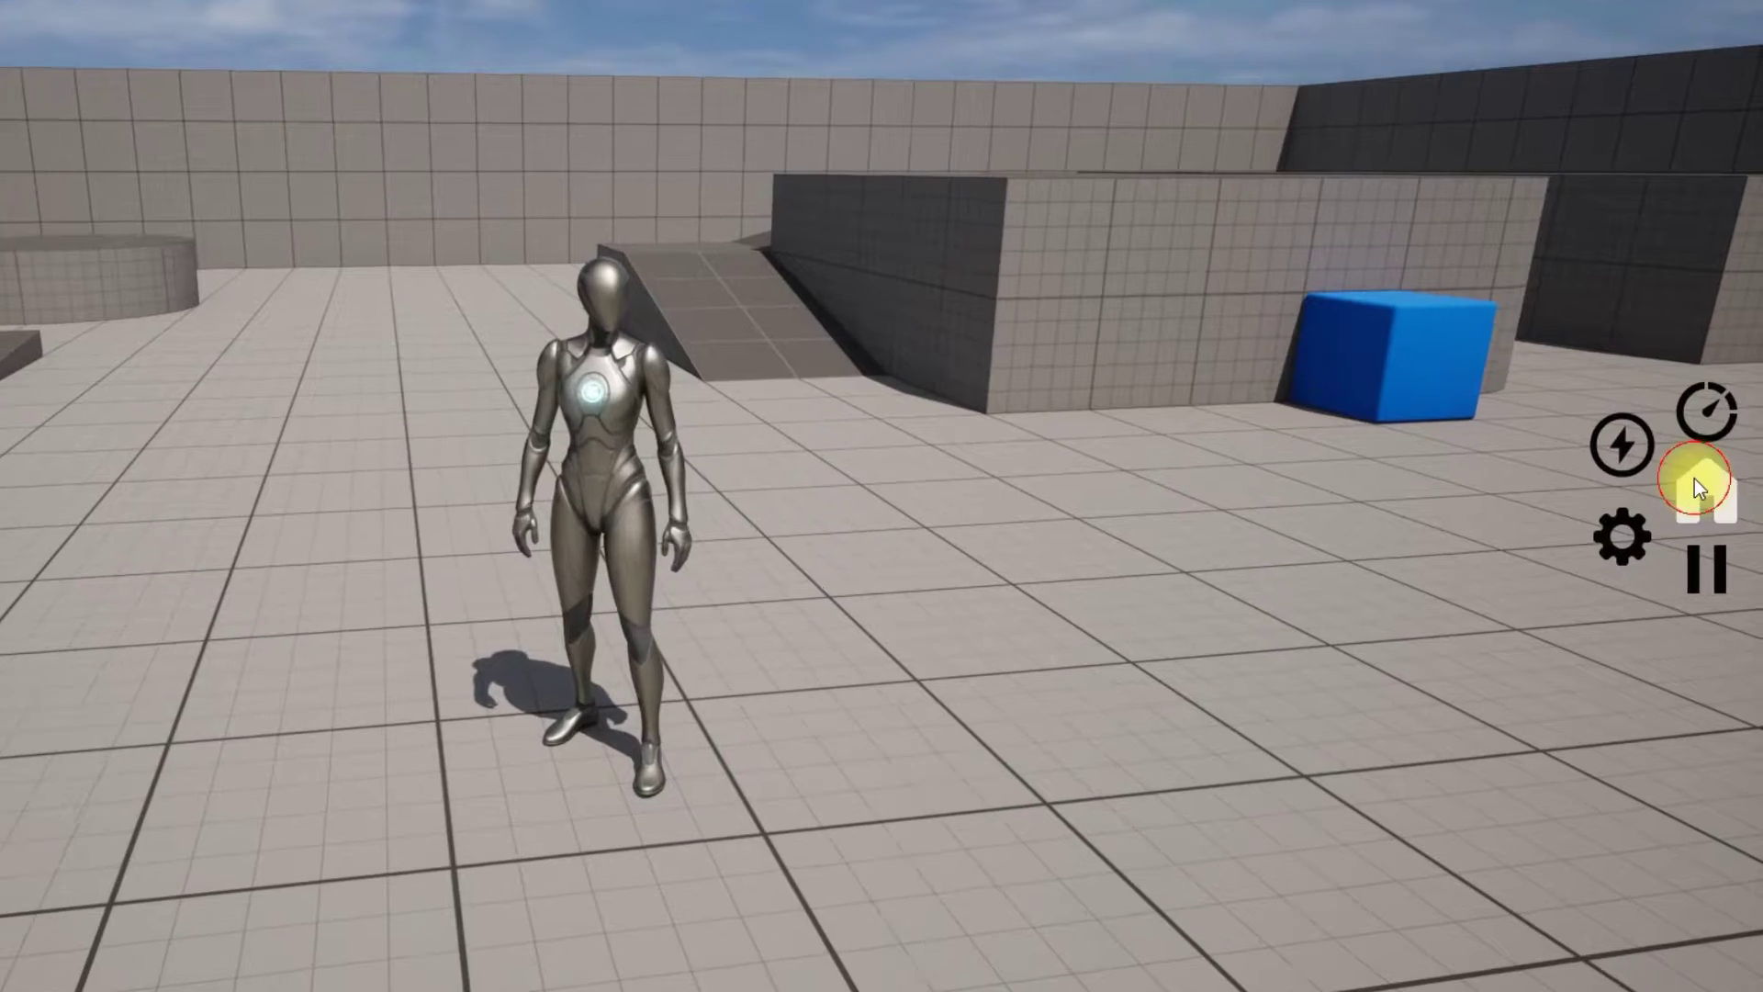
left_click(1696, 482)
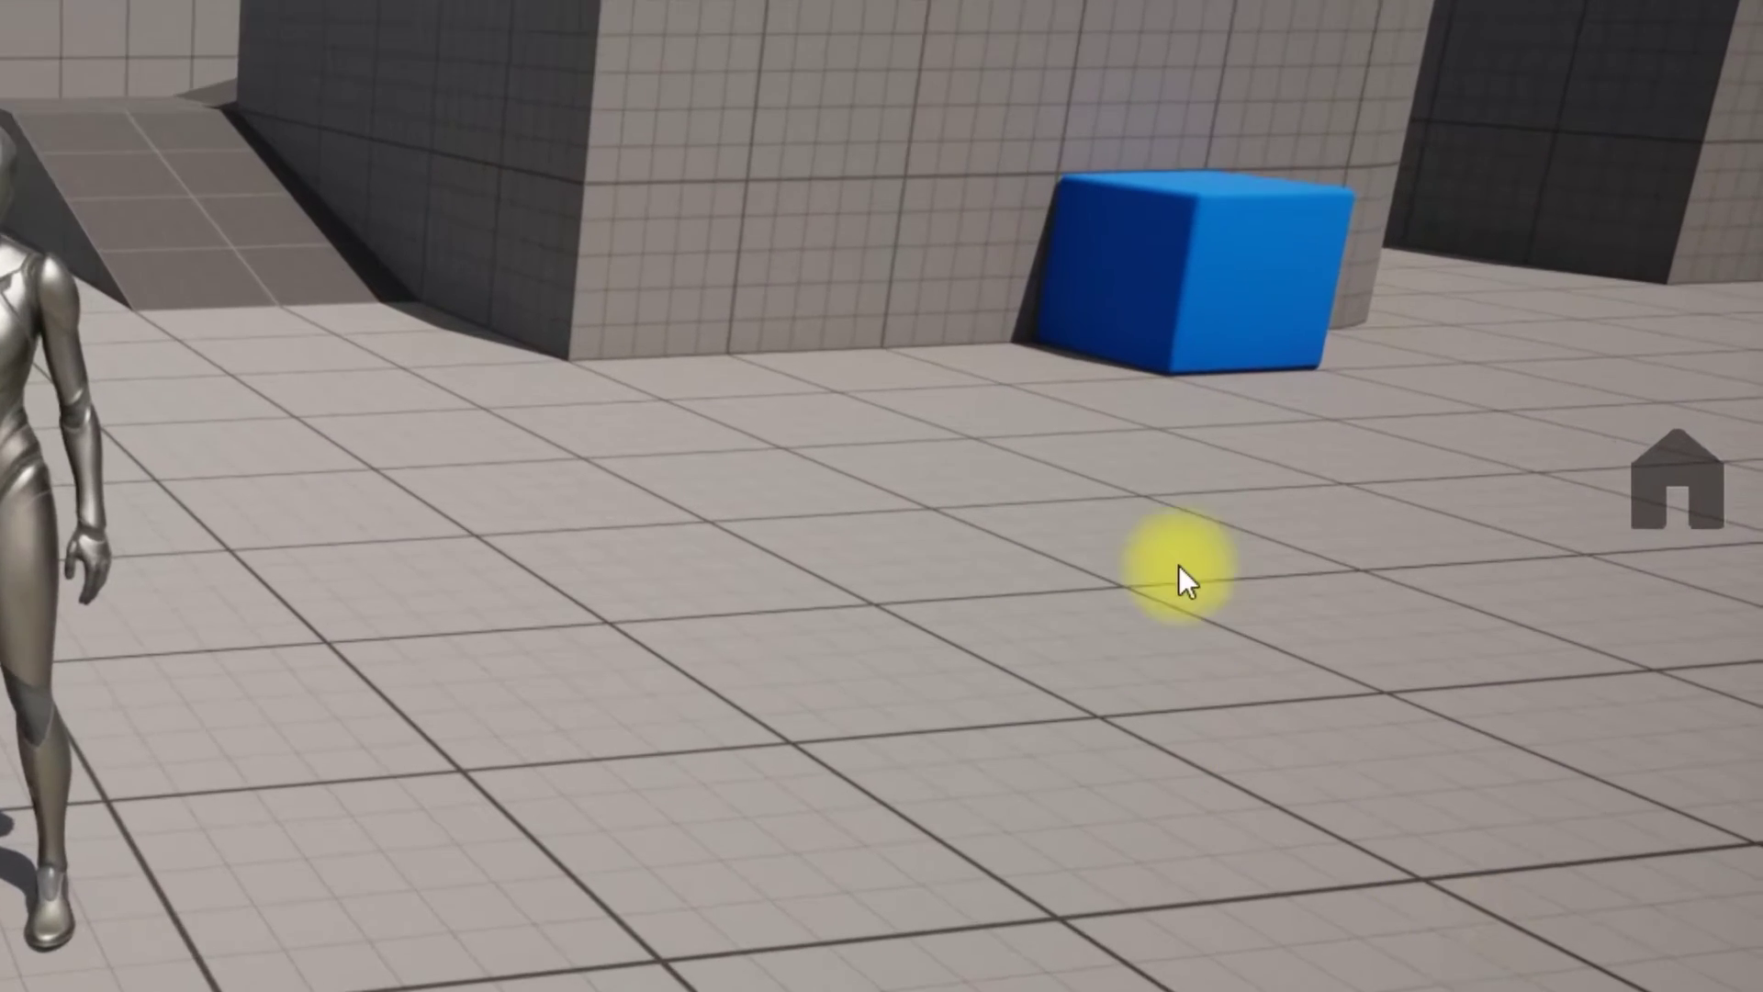
left_click(1671, 459)
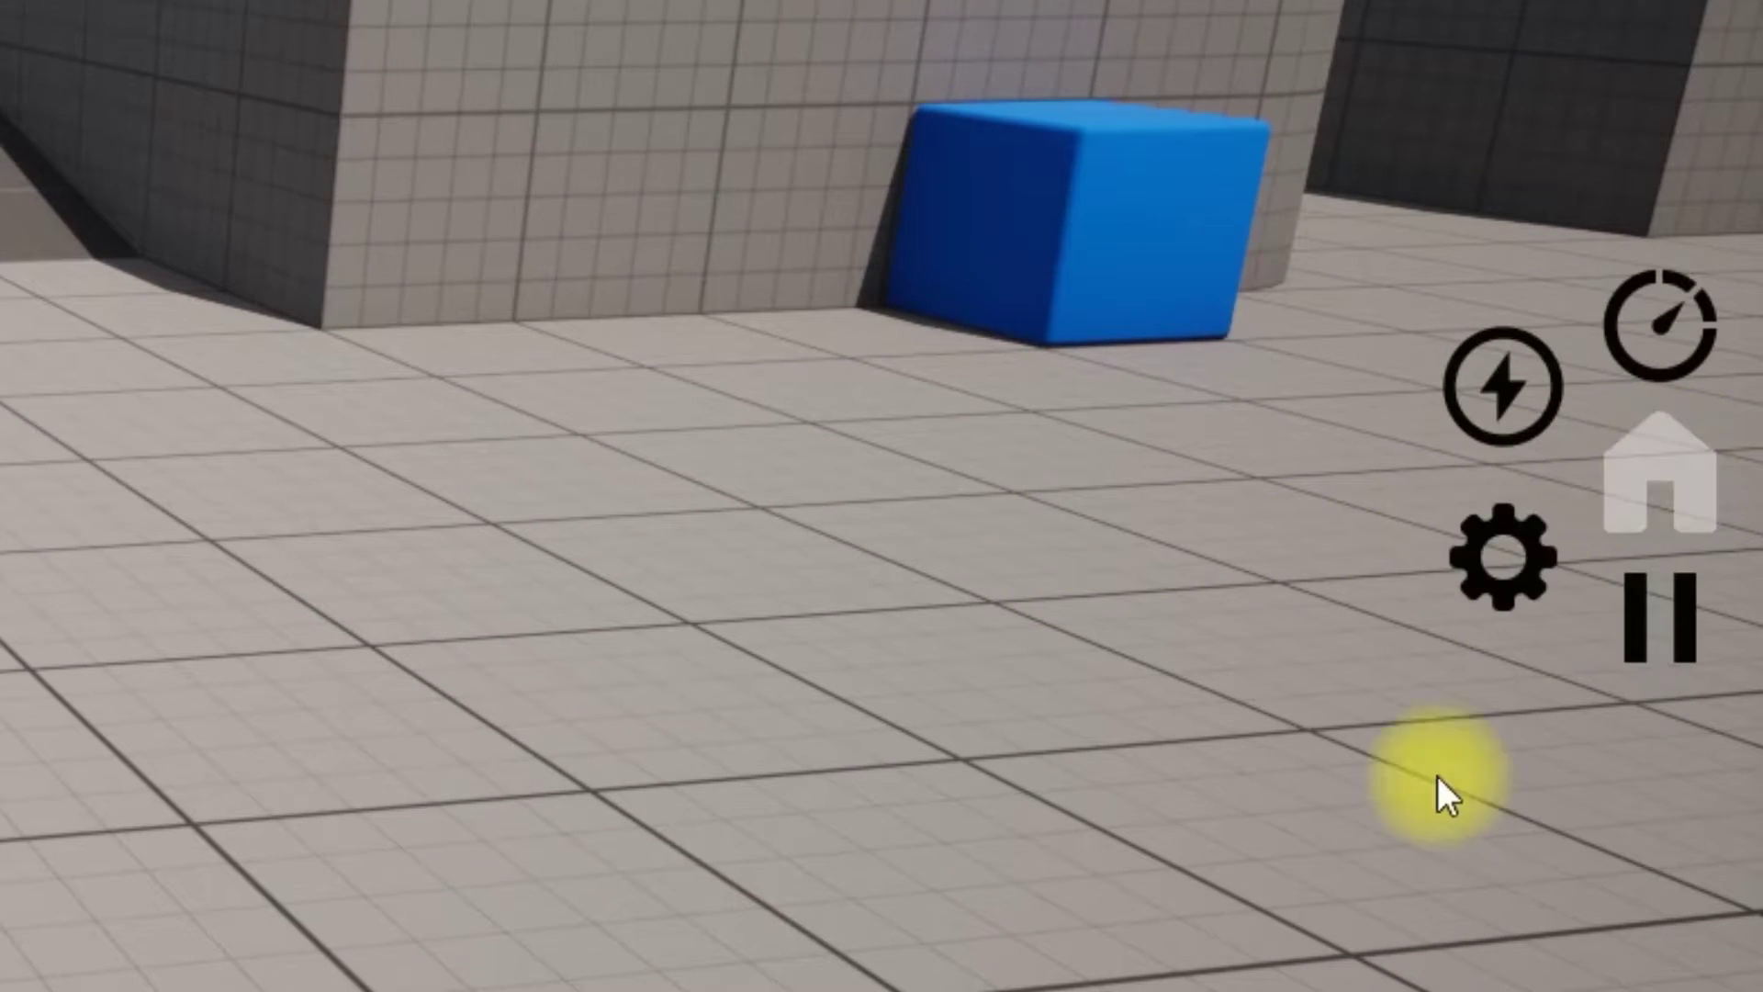
left_click(1653, 464)
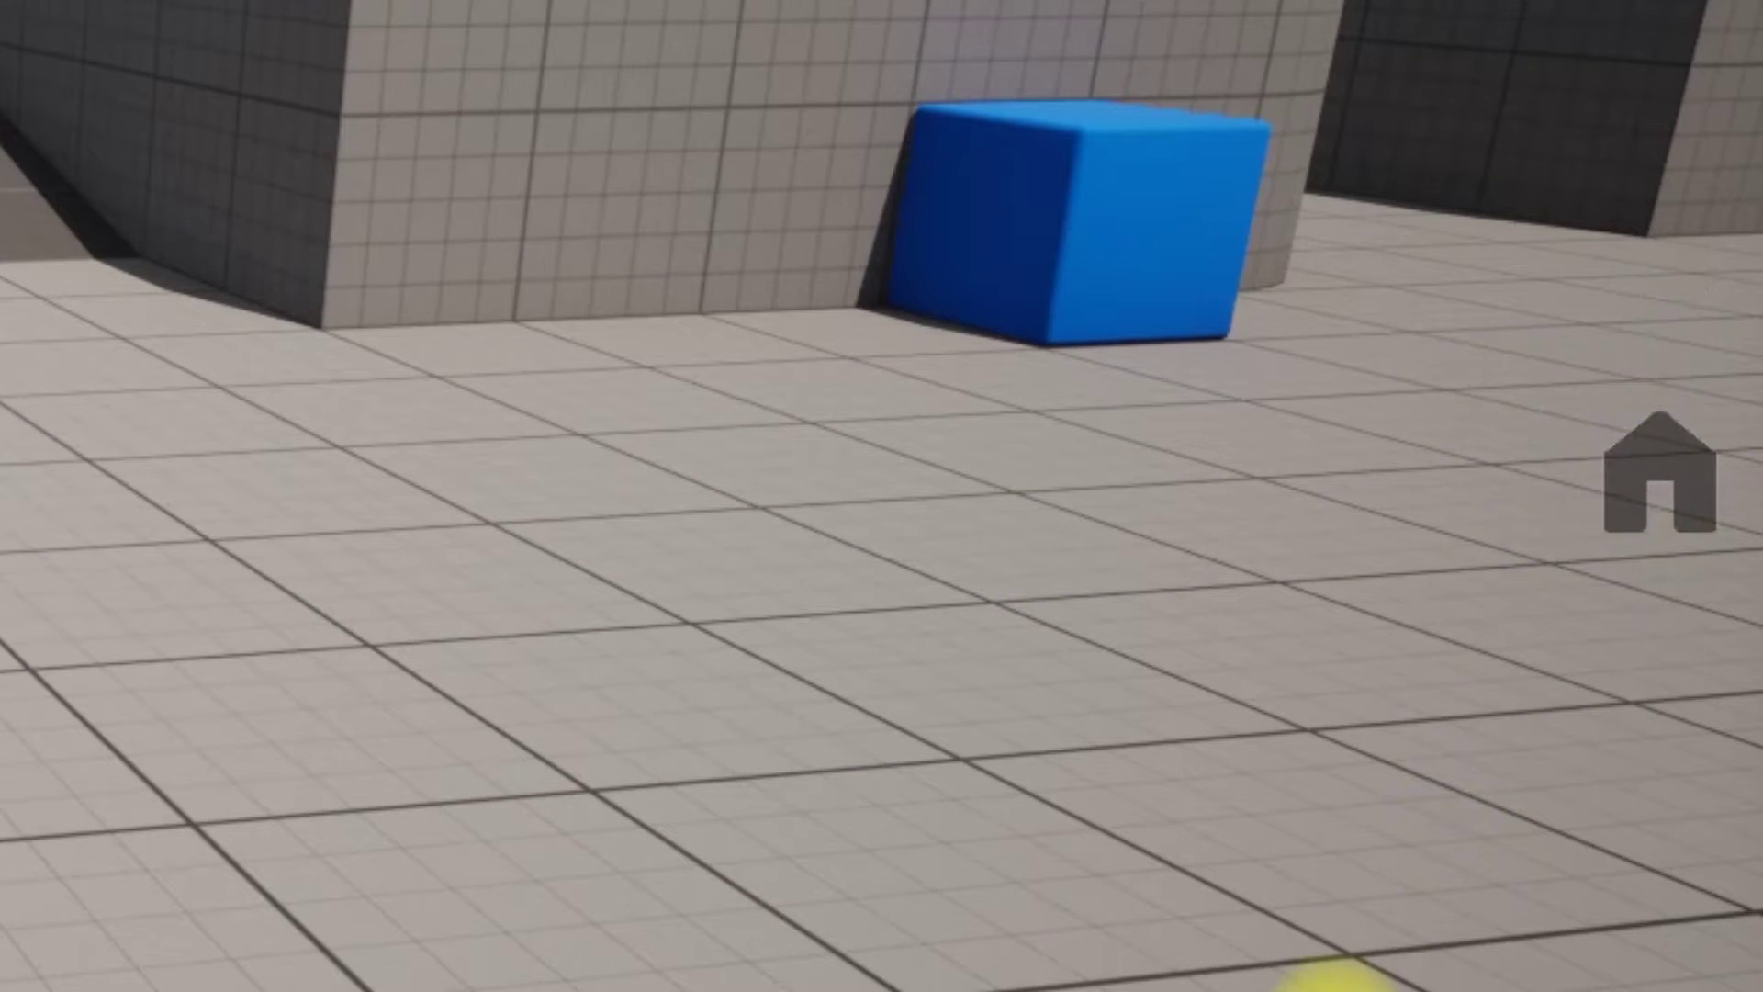
left_click(1630, 459)
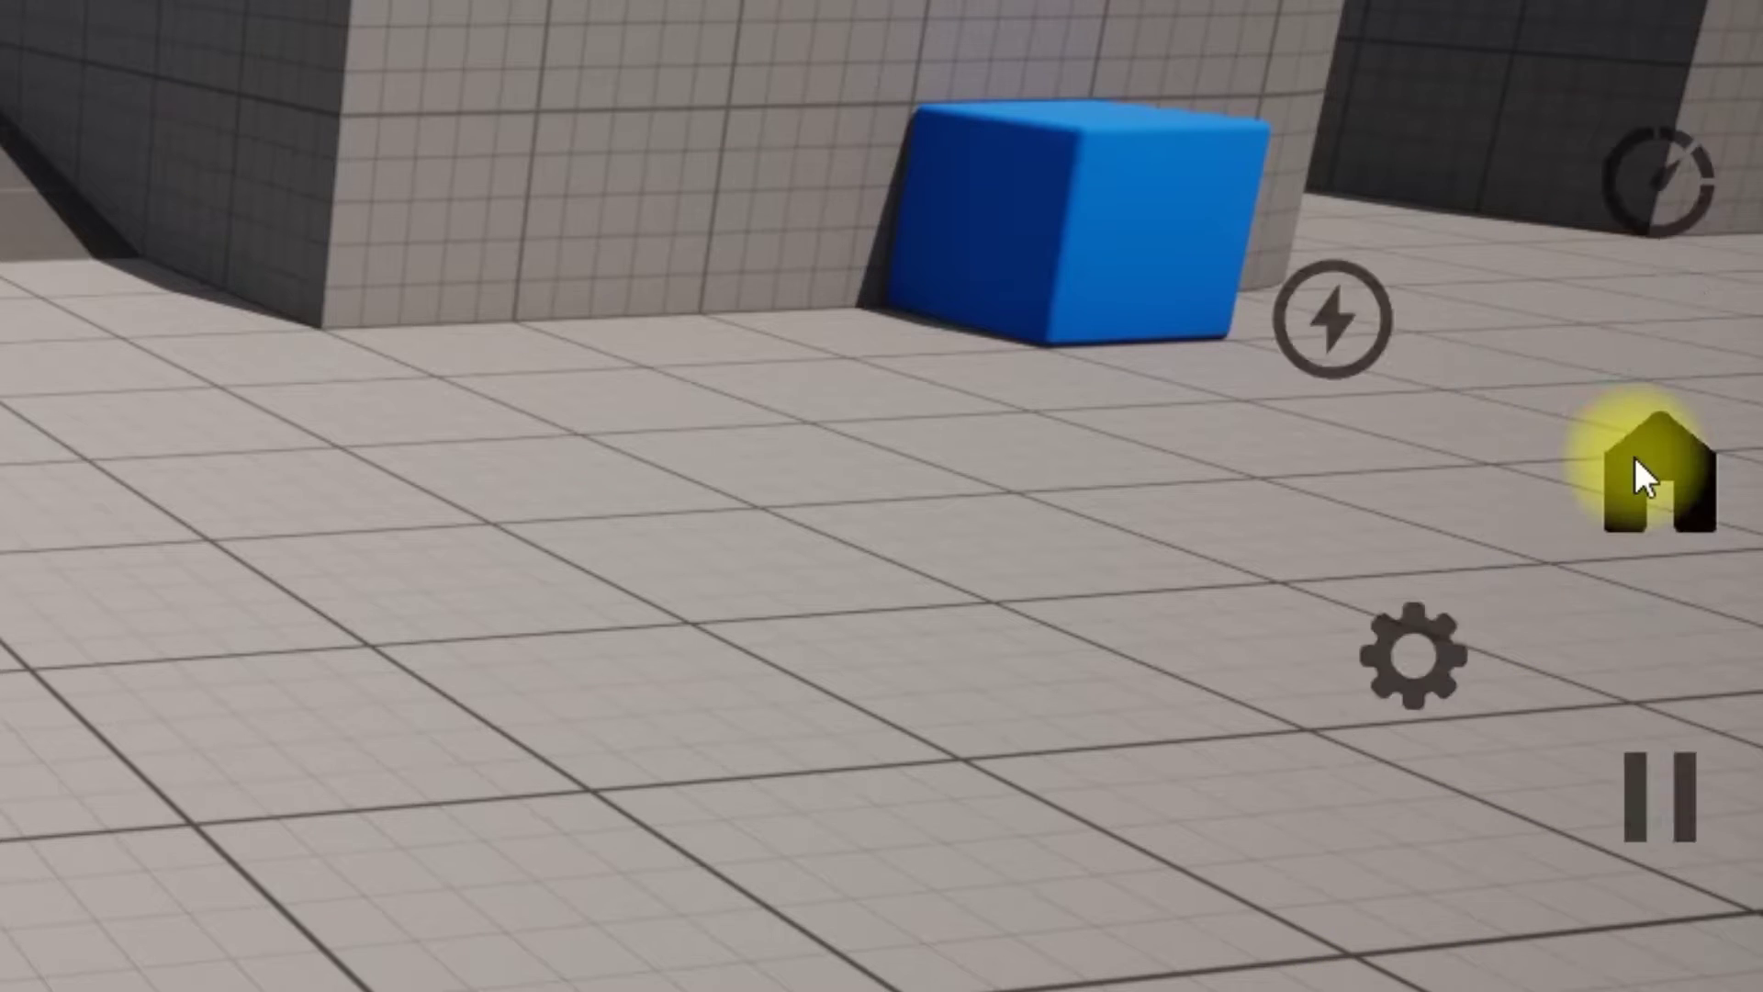
left_click(1634, 457)
key("Escape")
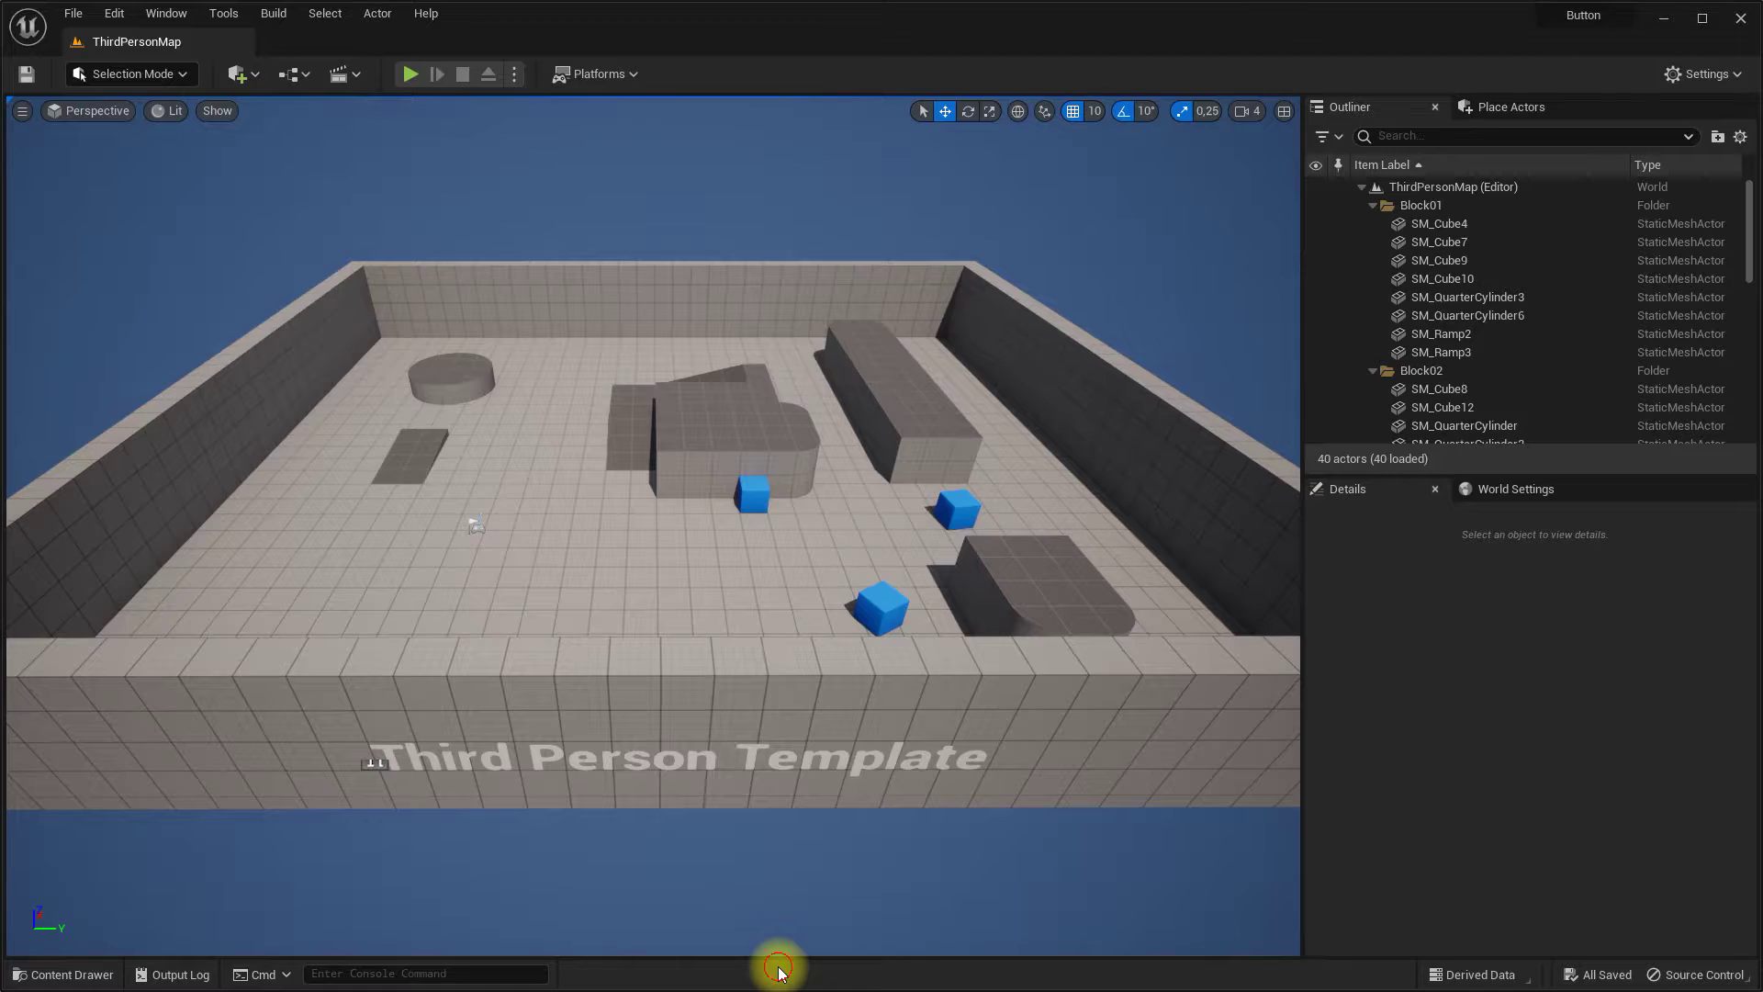
Step: Create an 'icons' folder in Content and import the six icon textures into it
key("ctrl+space")
right_click(744, 774)
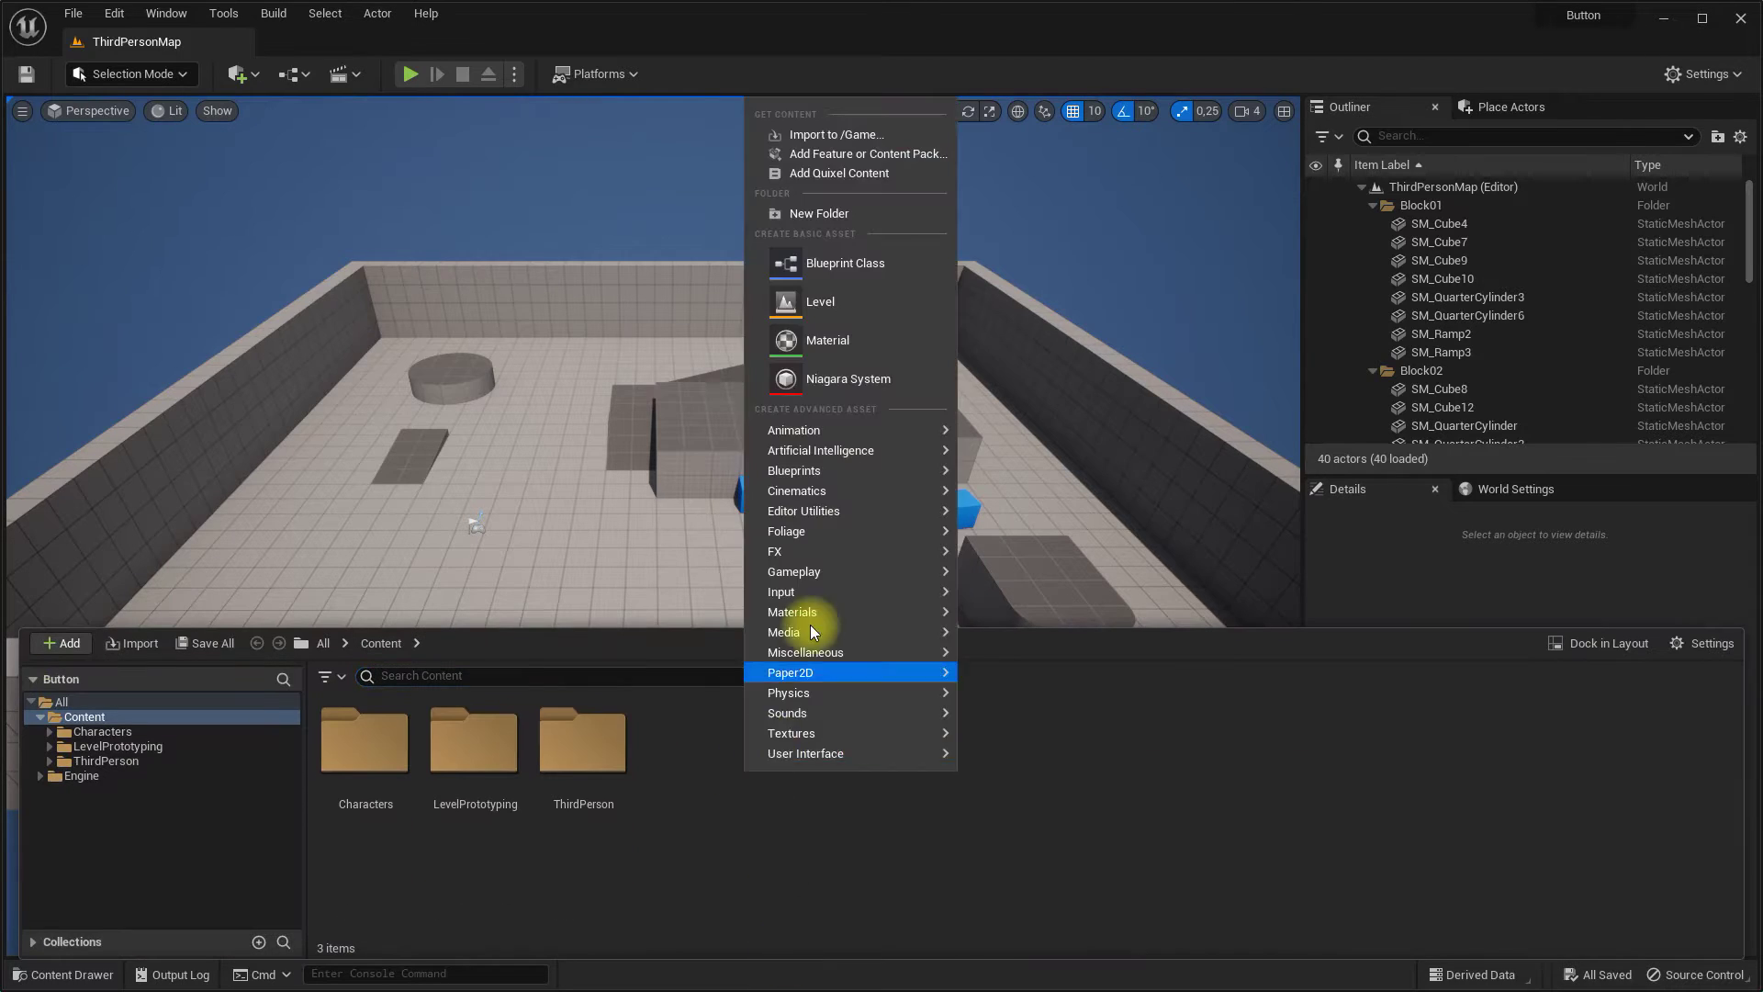
left_click(832, 218)
type("s")
key("Return")
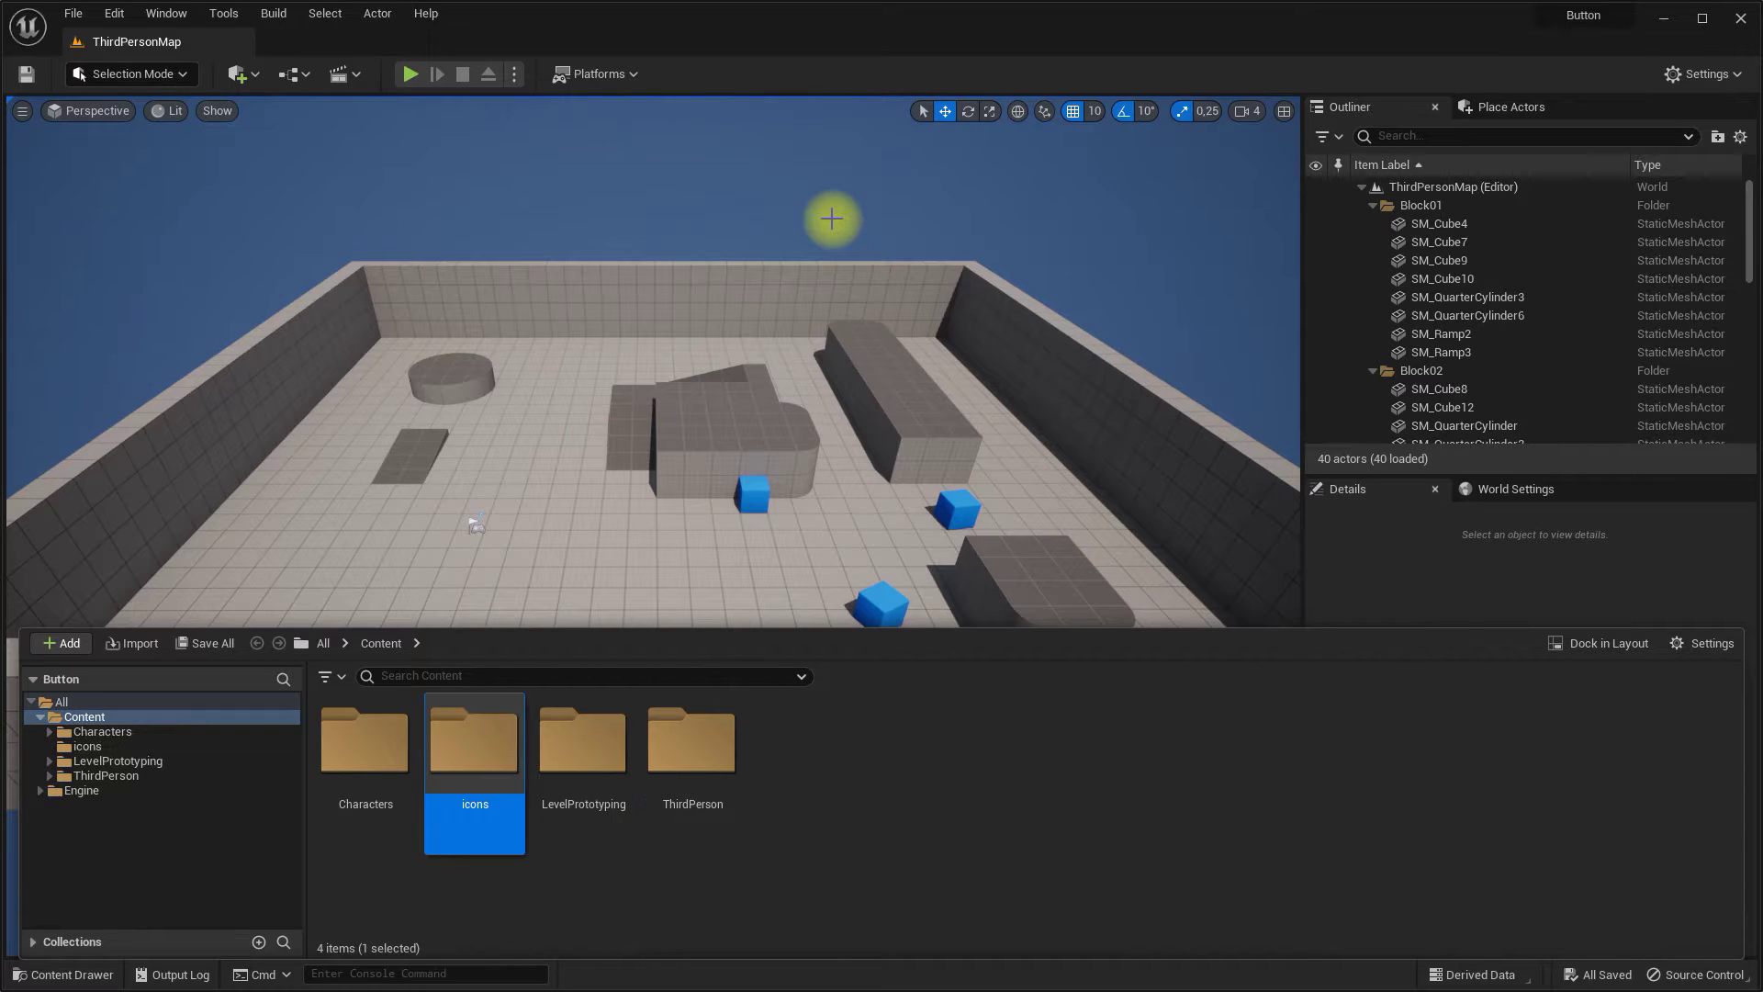
key("Return")
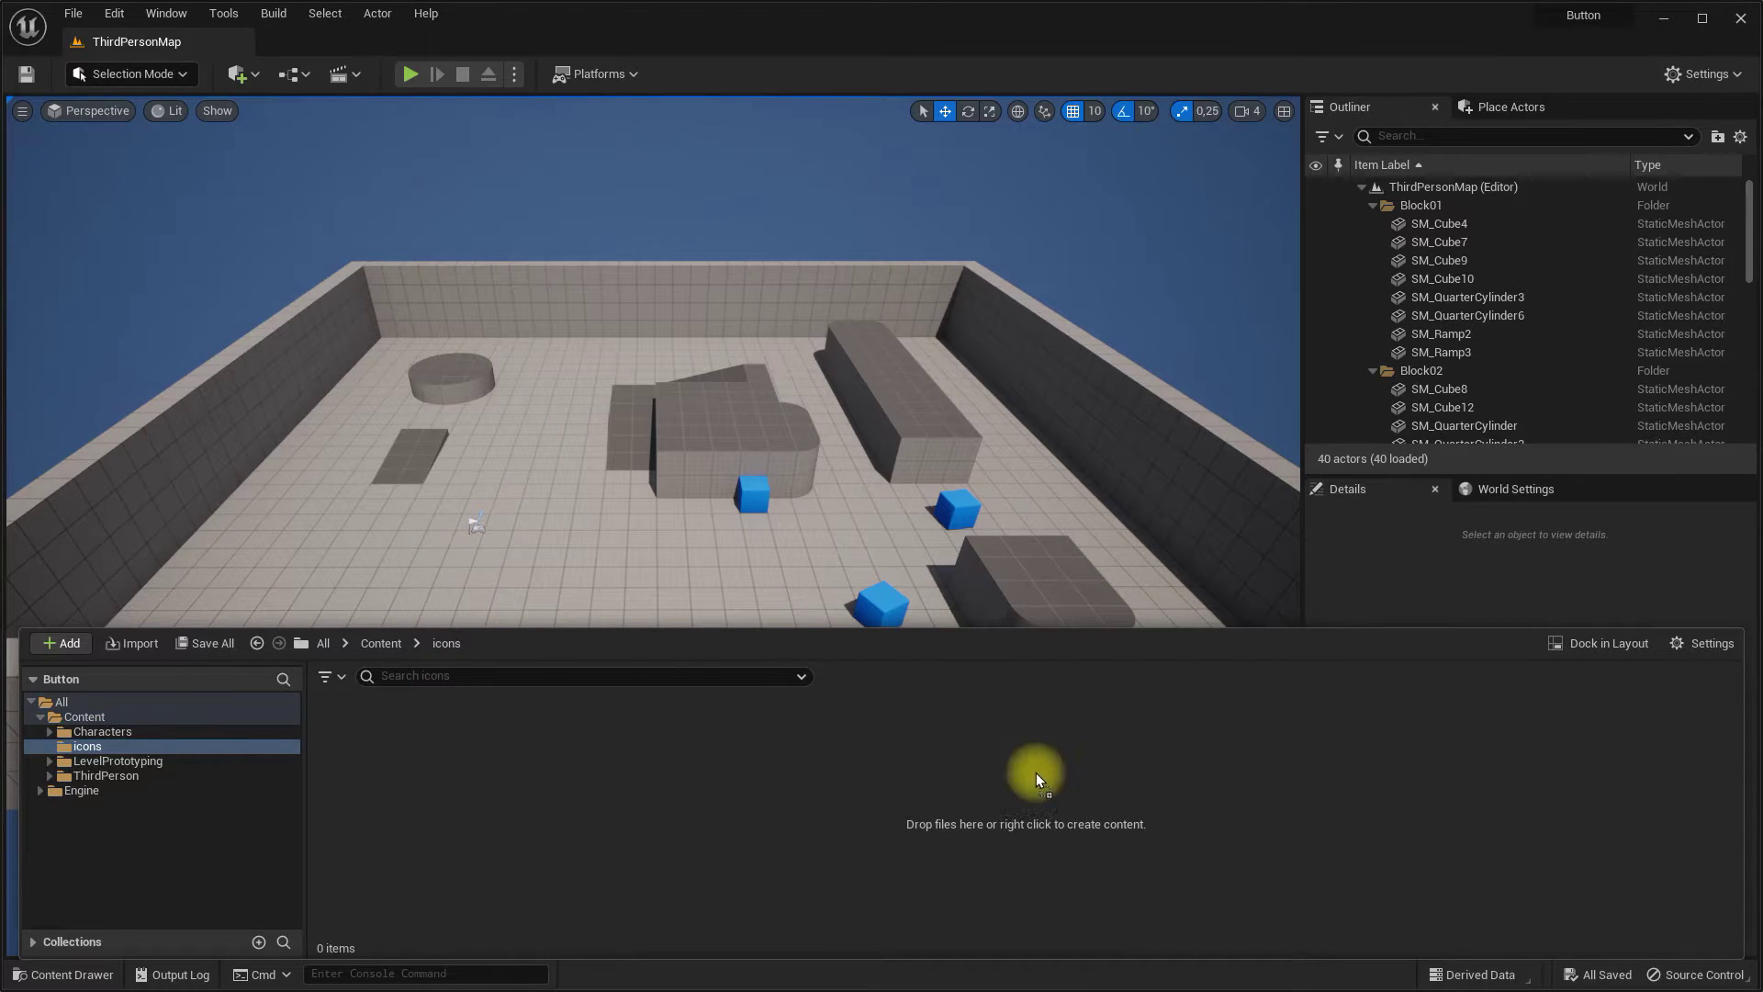
left_click_drag(707, 784, 728, 845)
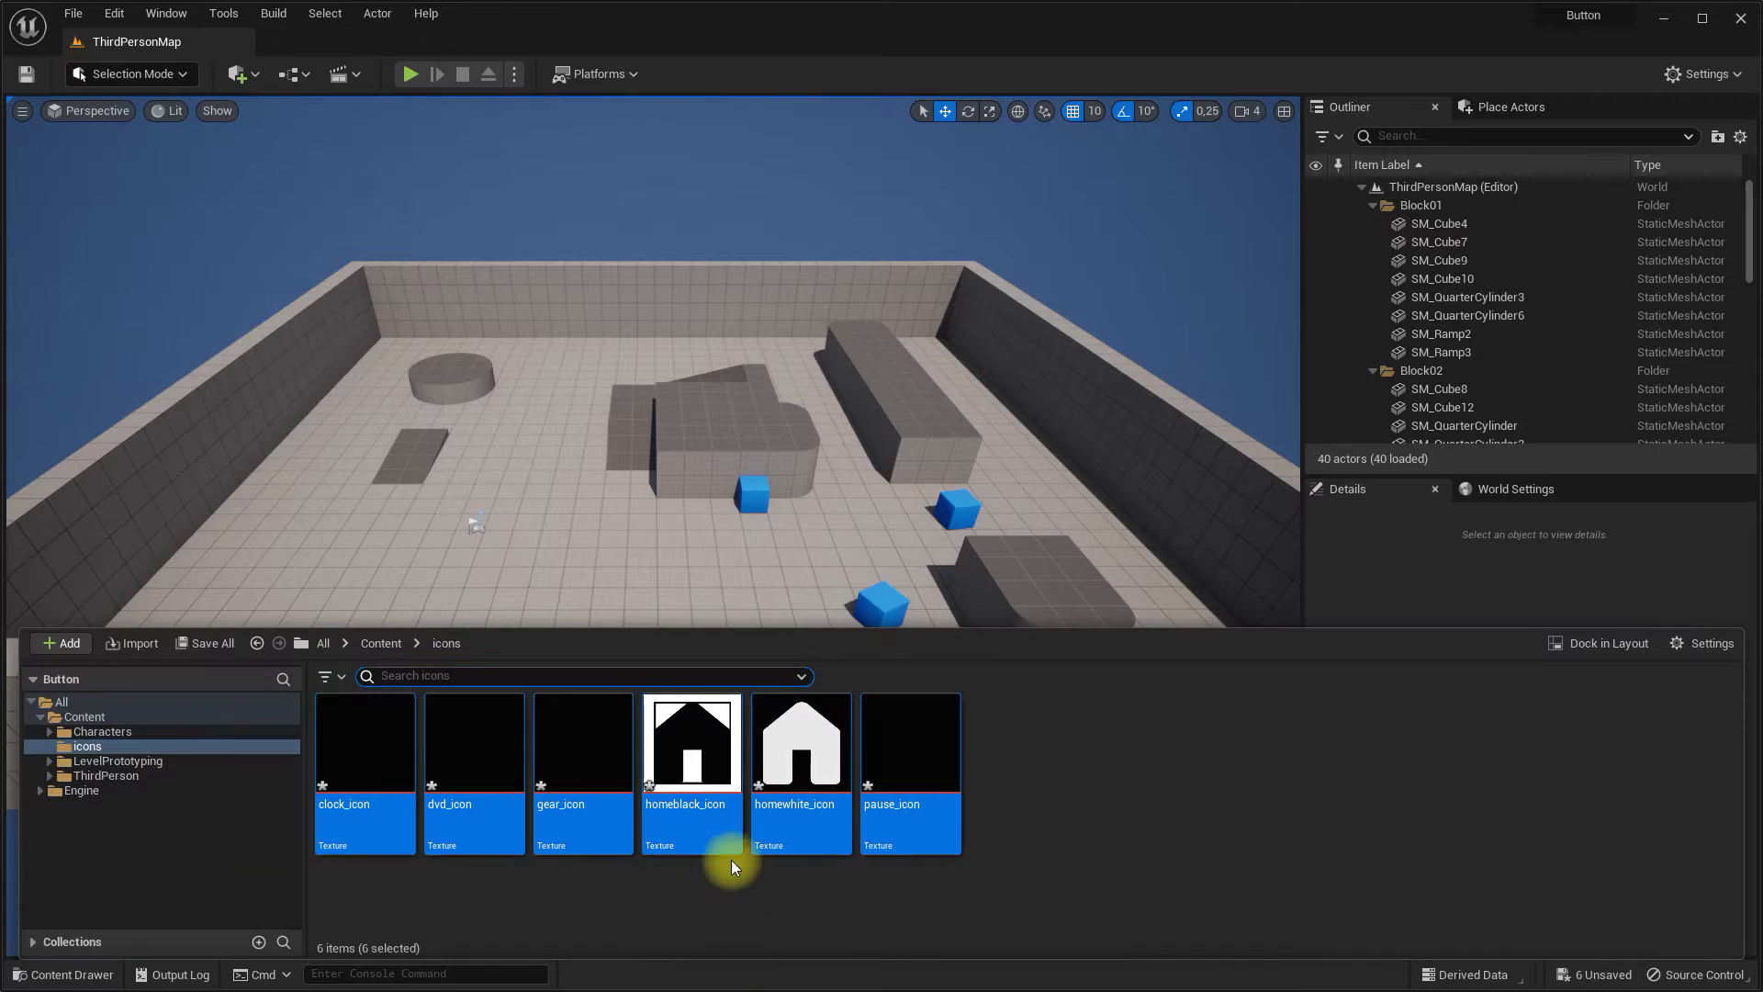
Step: Create a User Widget blueprint named WBP_Button in Content and open it
left_click(380, 642)
right_click(852, 801)
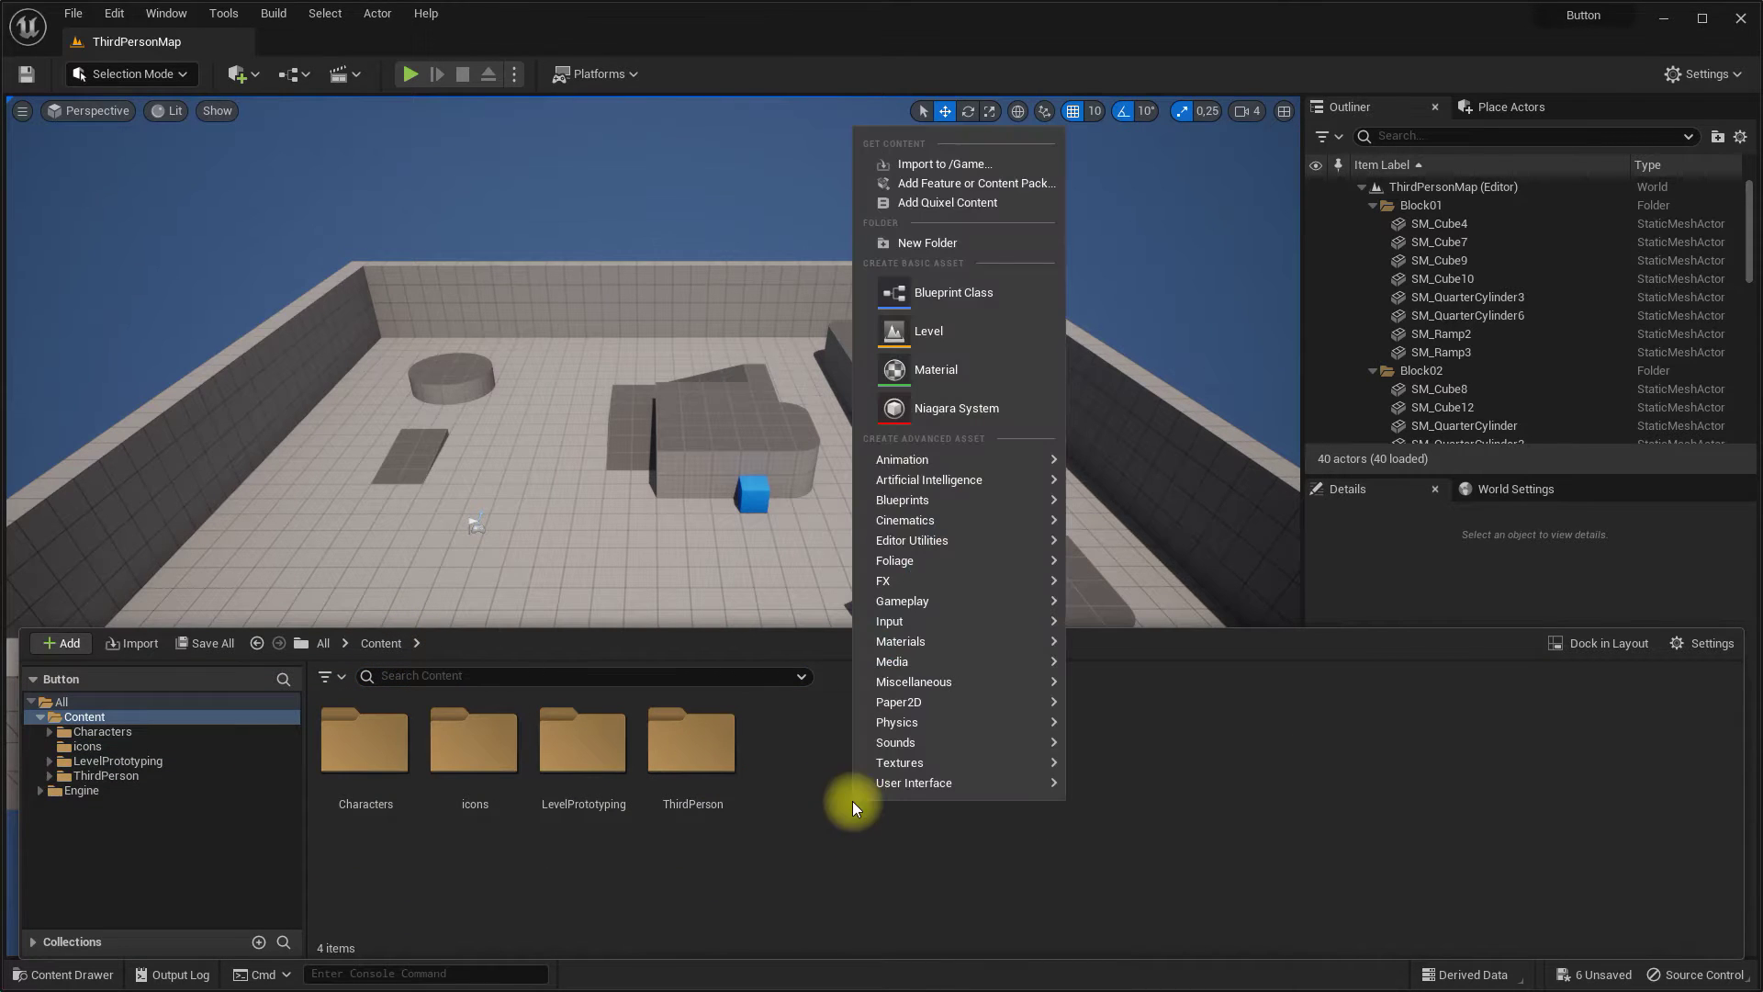
mouse_move(1047, 782)
left_click(1153, 954)
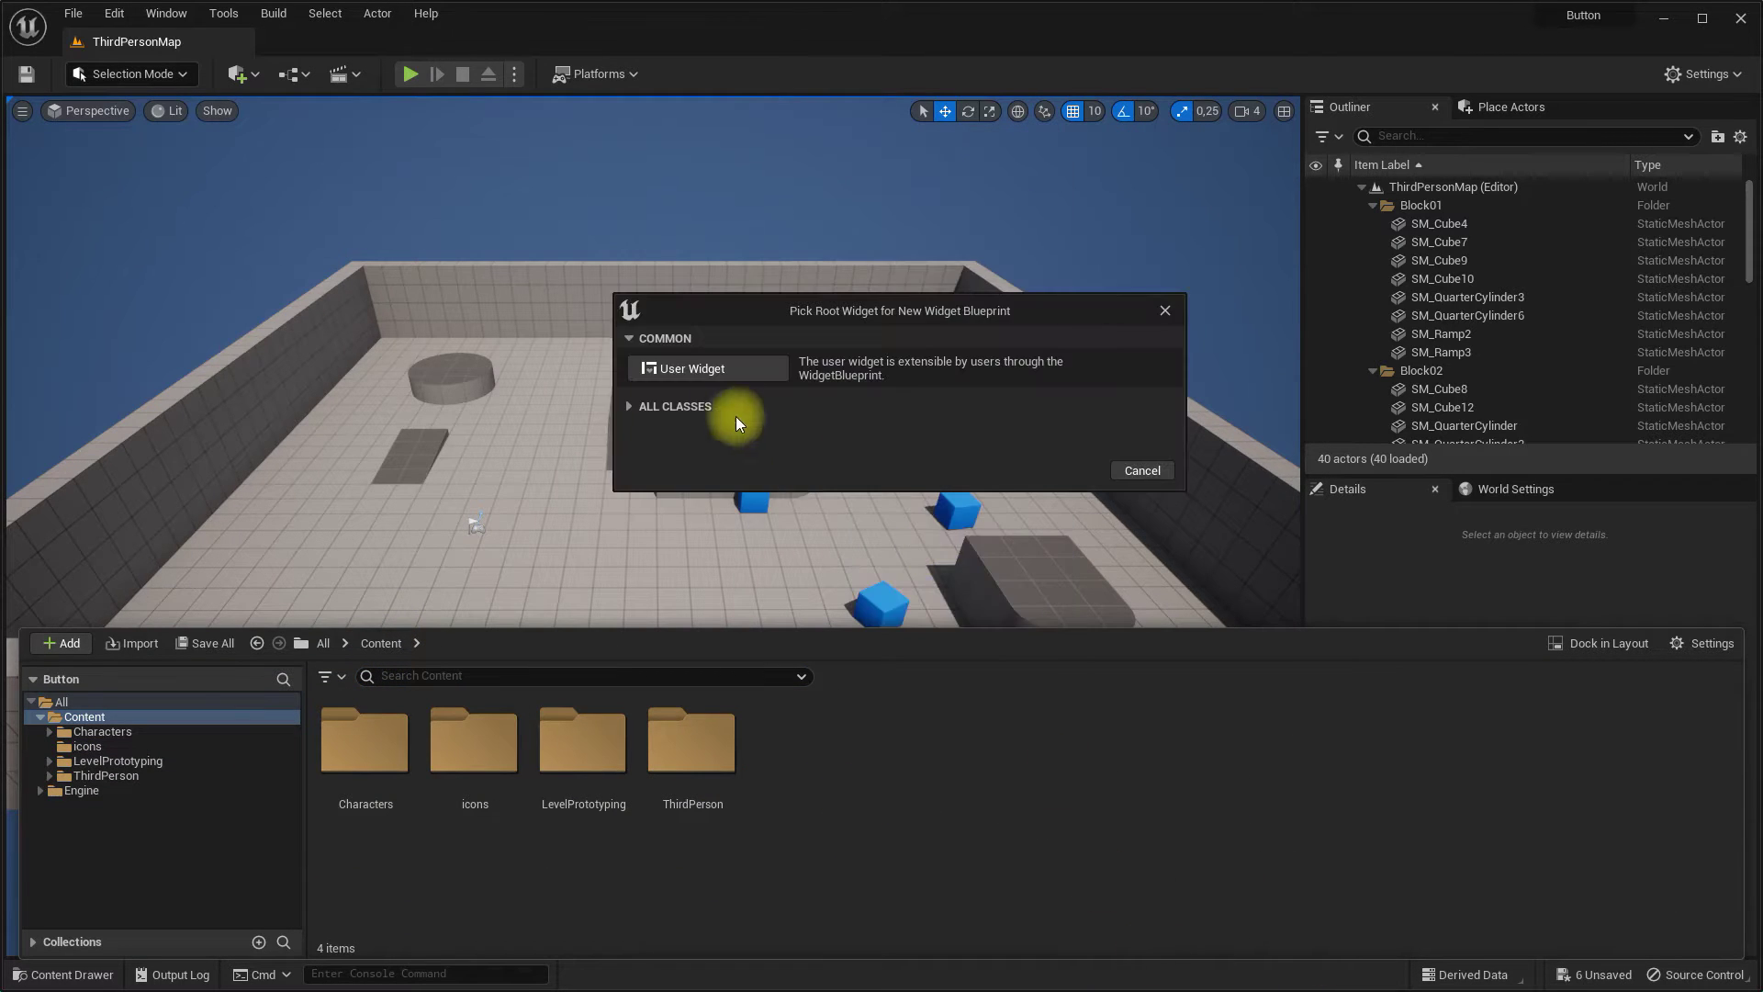
left_click(708, 371)
type("WBP_Button")
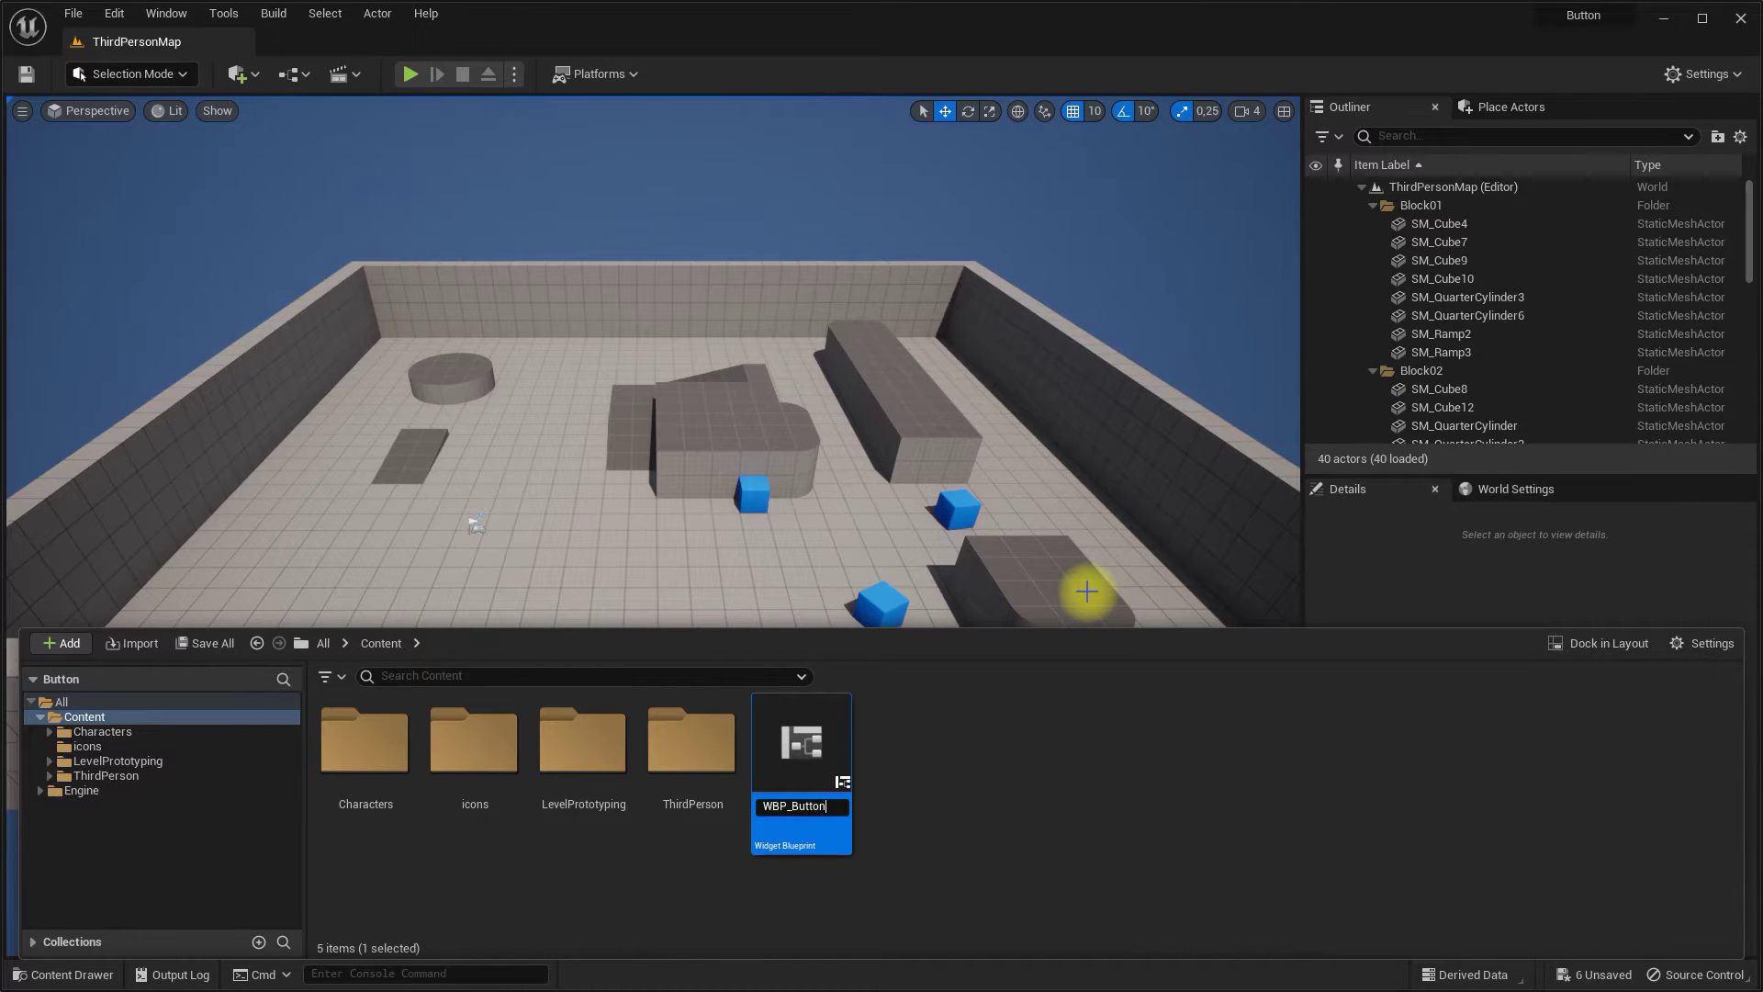
key("Return")
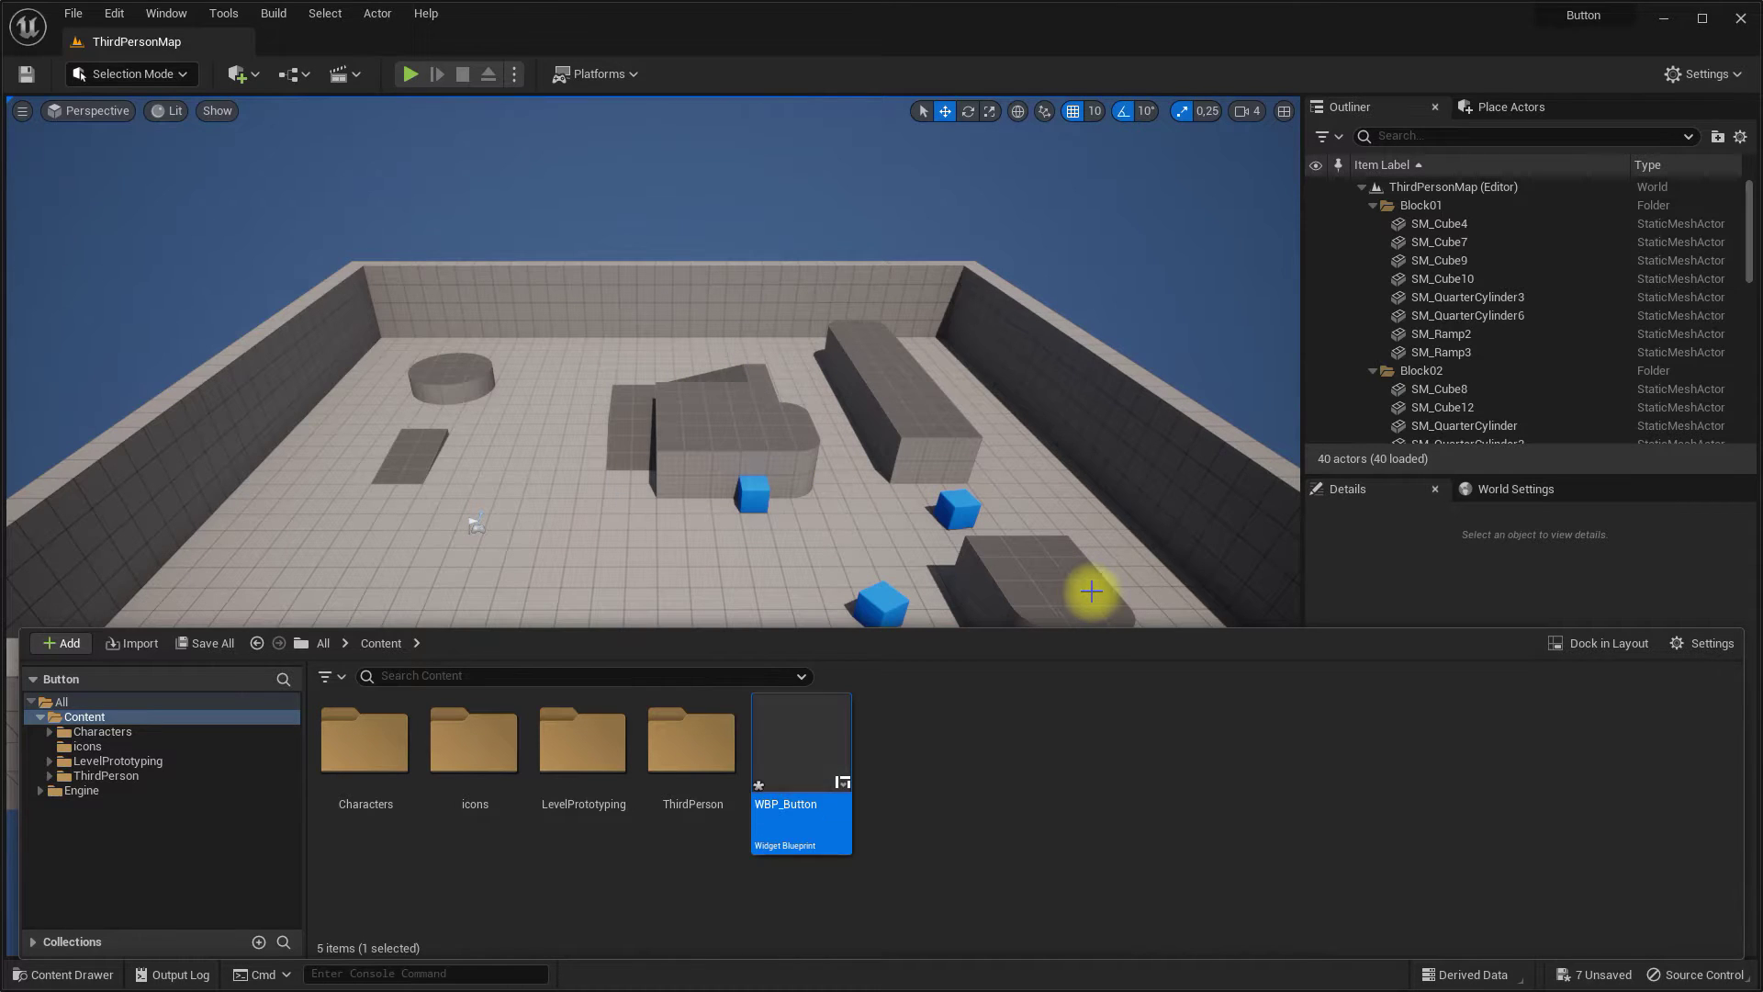
double_click(813, 718)
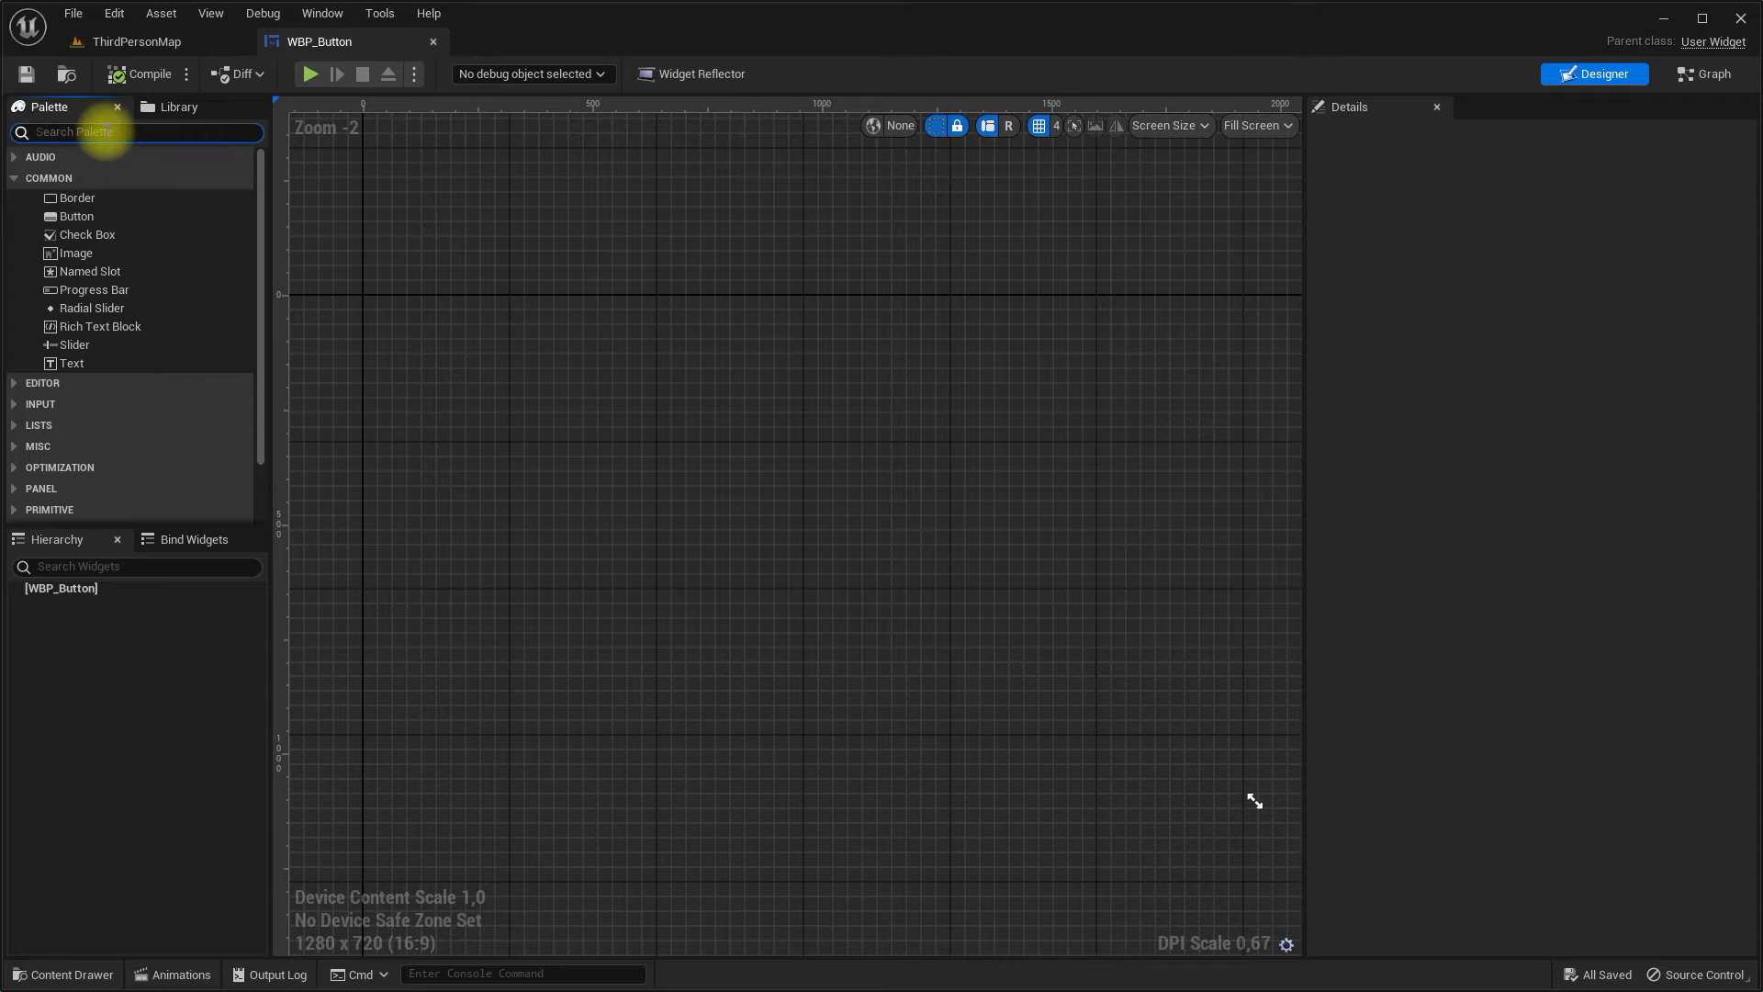
Step: Add a Uniform Grid Panel holding a Button renamed HomeButton
type("grid")
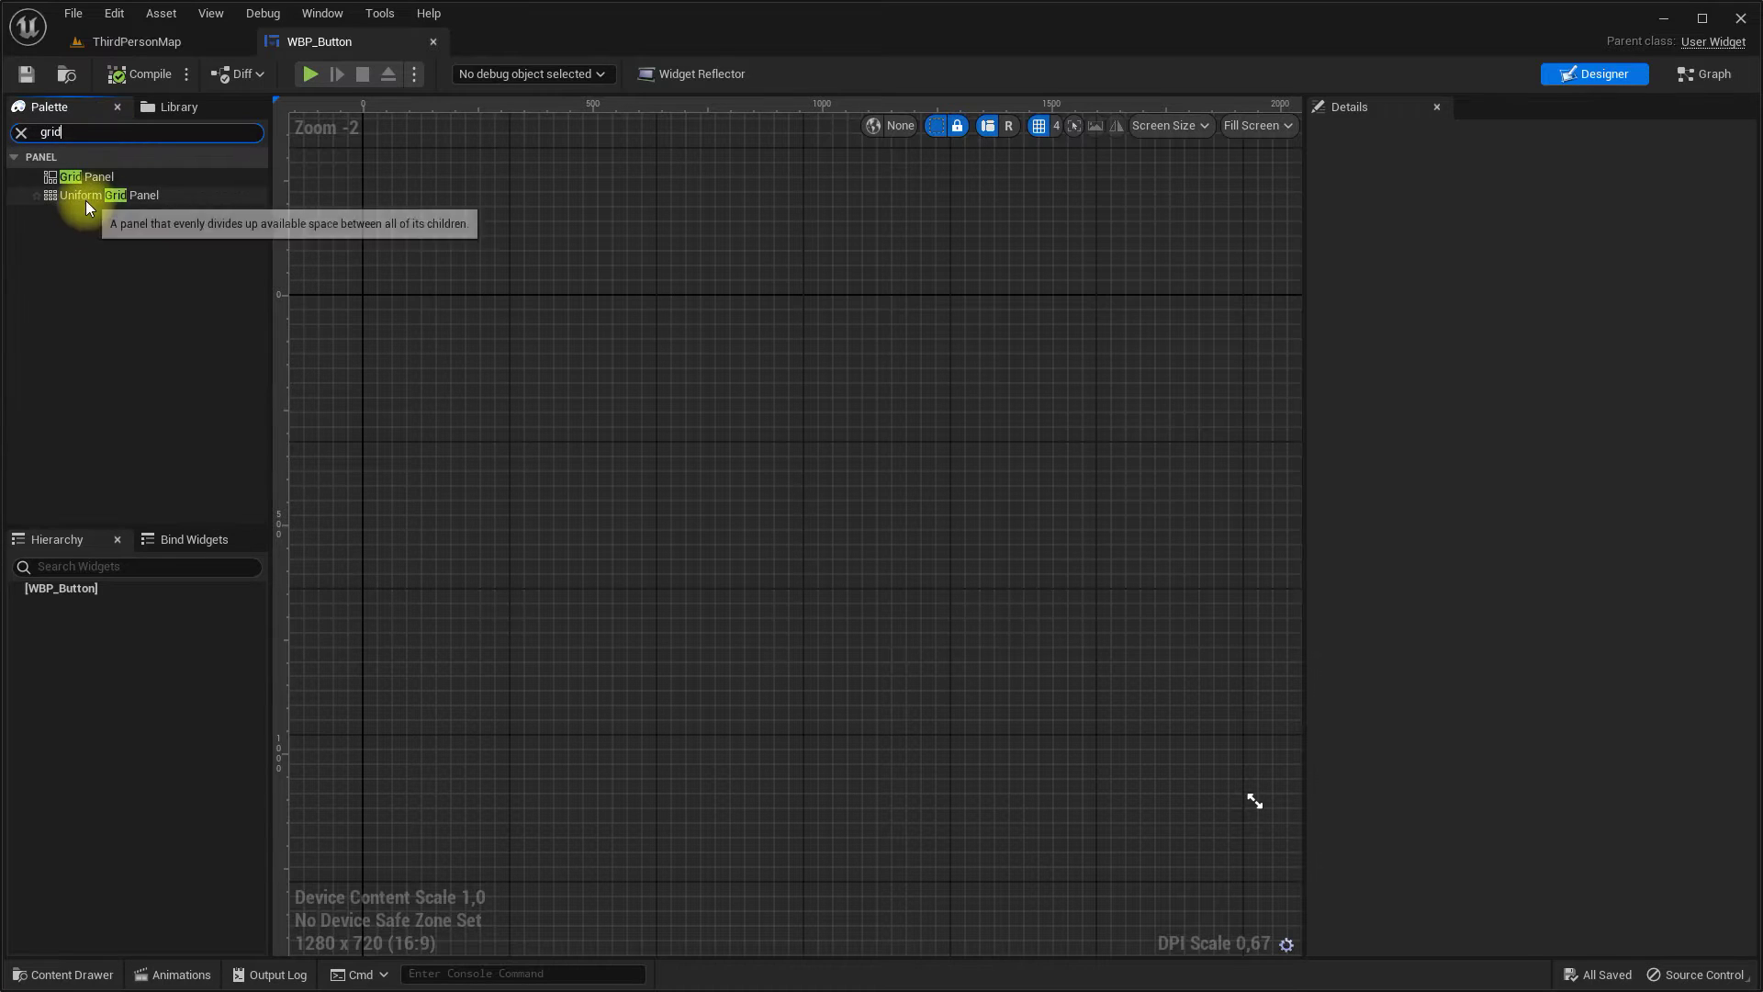
left_click_drag(87, 202, 72, 593)
type("but")
left_click_drag(73, 176, 100, 607)
type("HomeB")
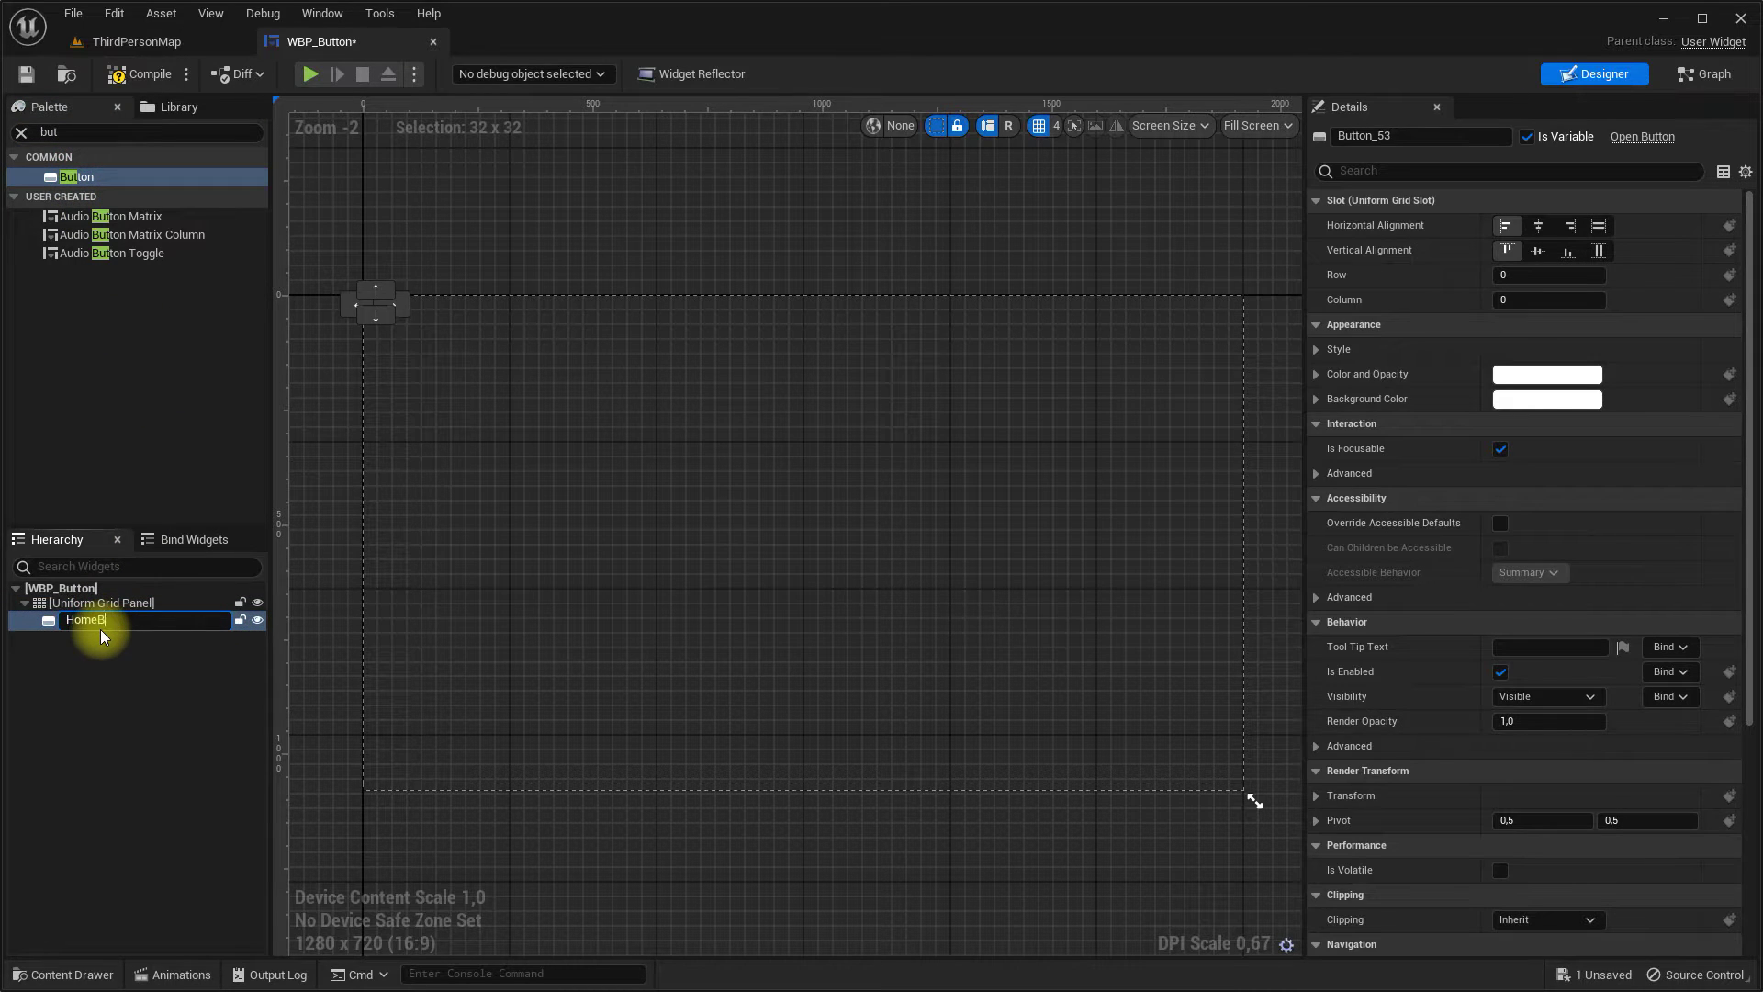
type("utton")
key("Return")
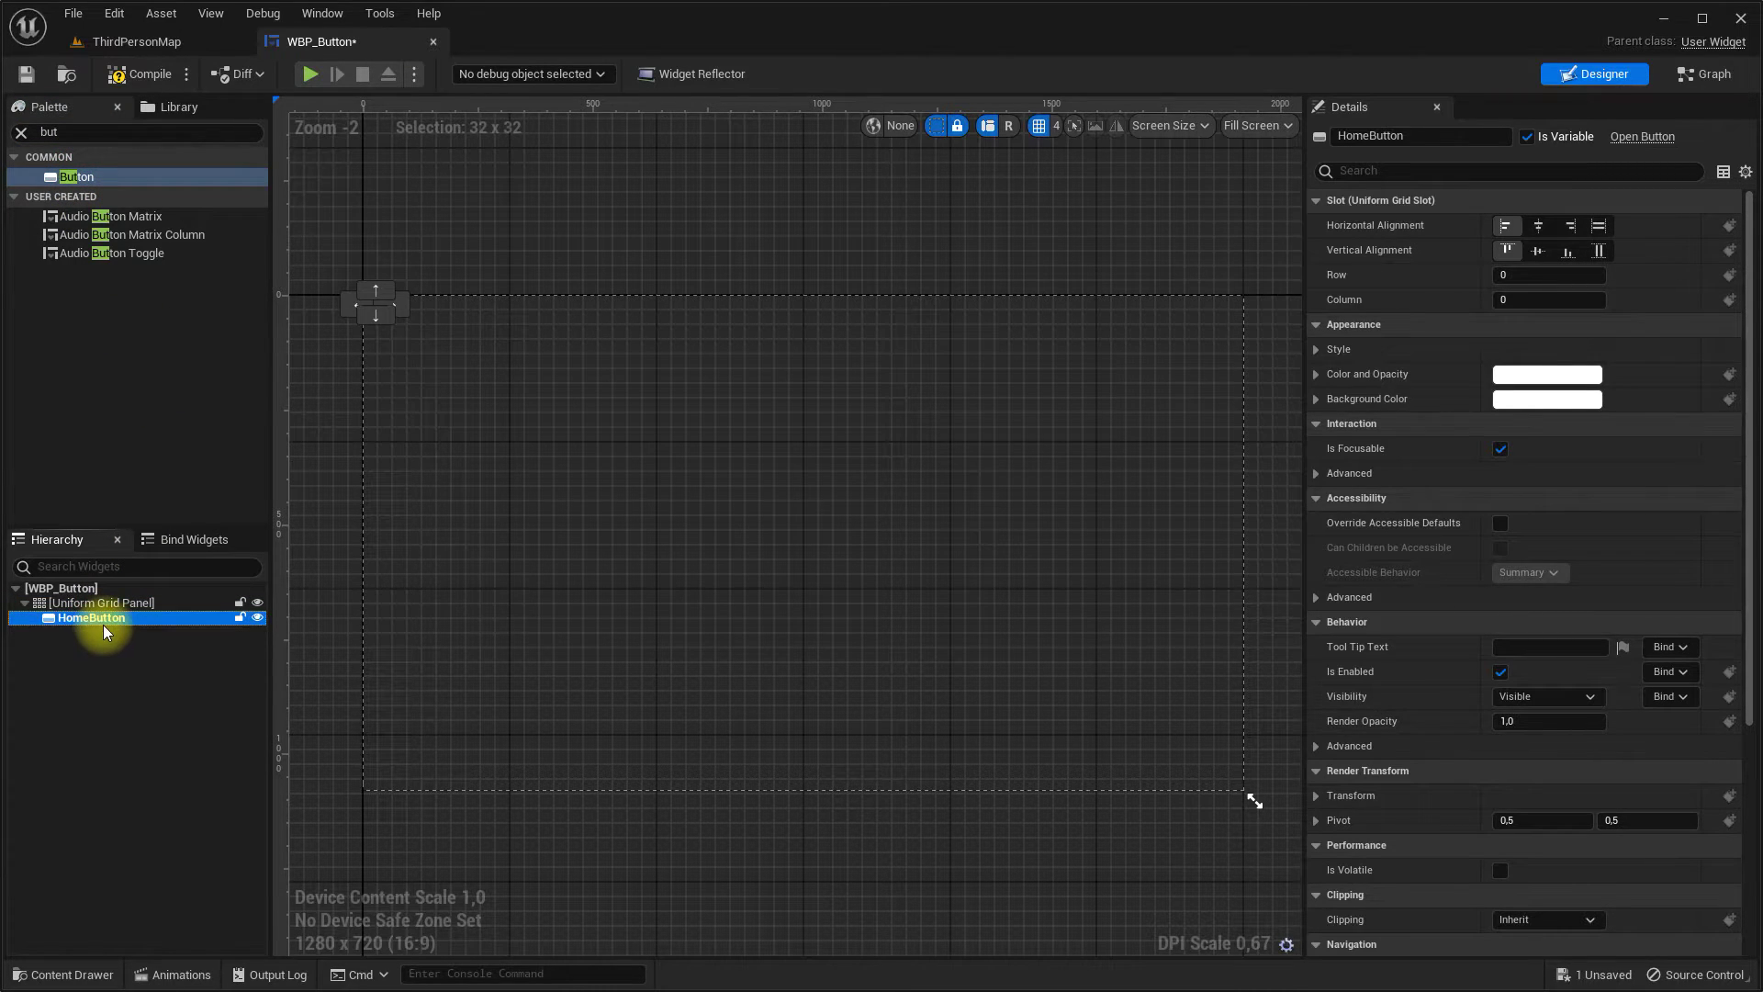
Step: Align HomeButton right and vertically centred, with Render Transform Translation X of -15
left_click(1566, 234)
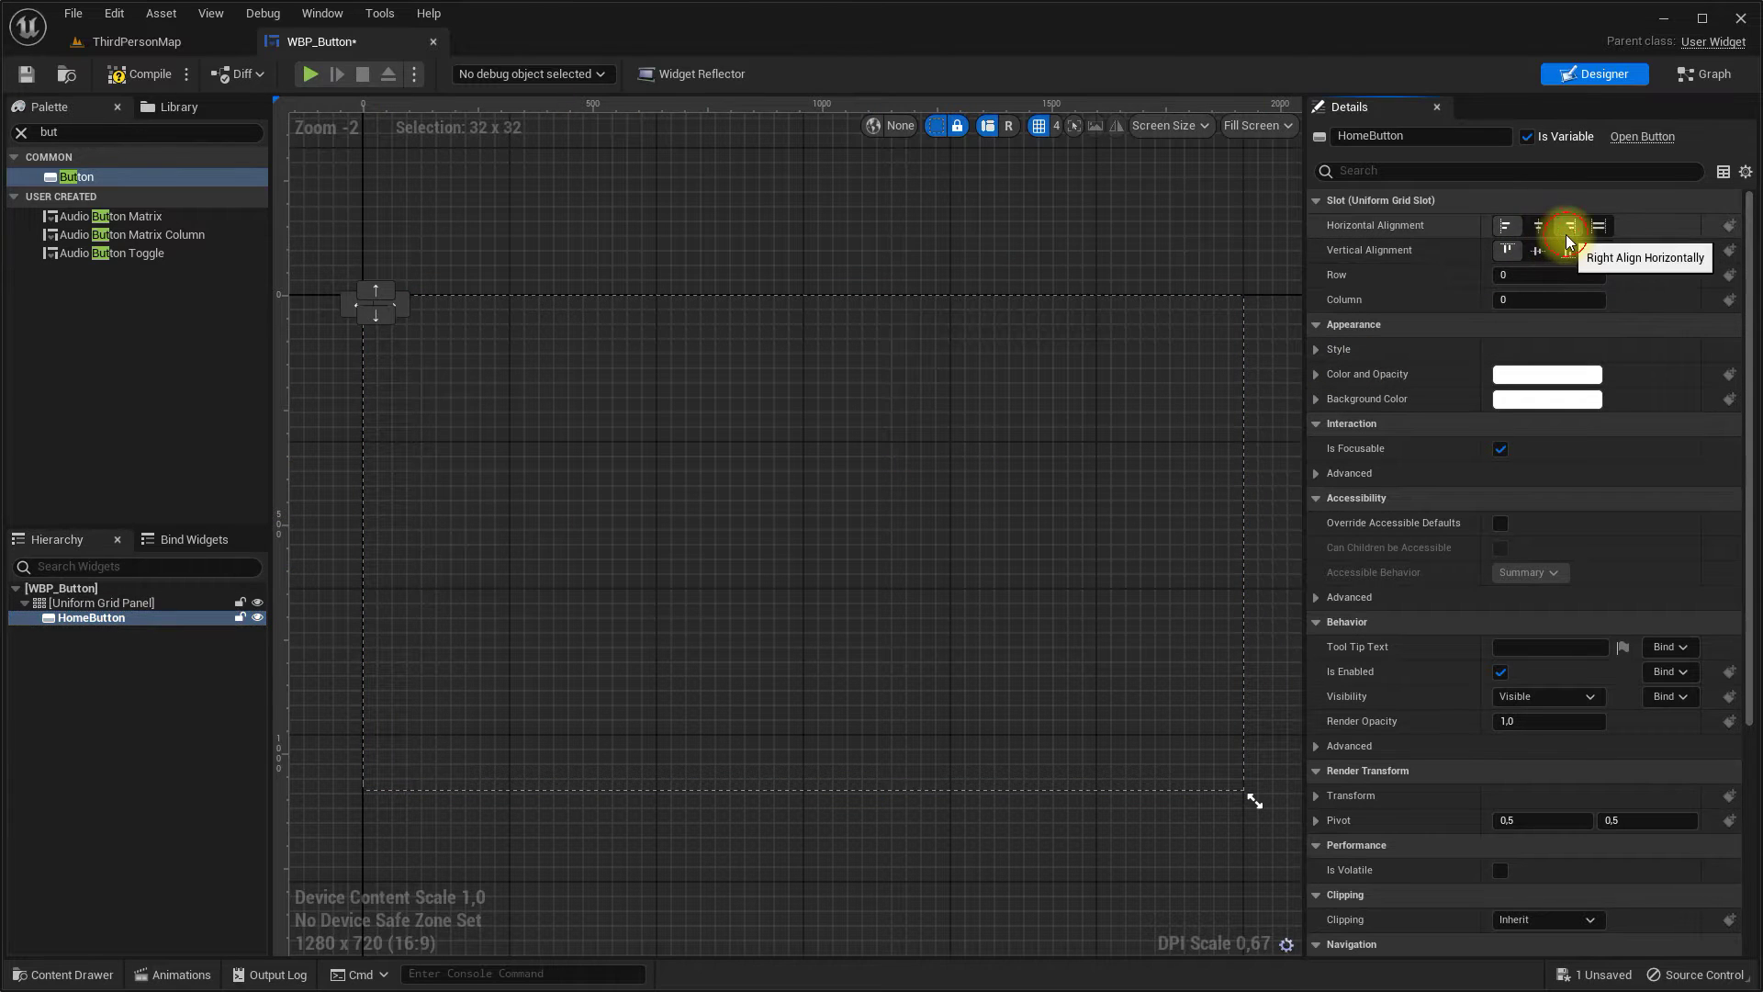
left_click(1538, 251)
scroll(1242, 568, "up", 8)
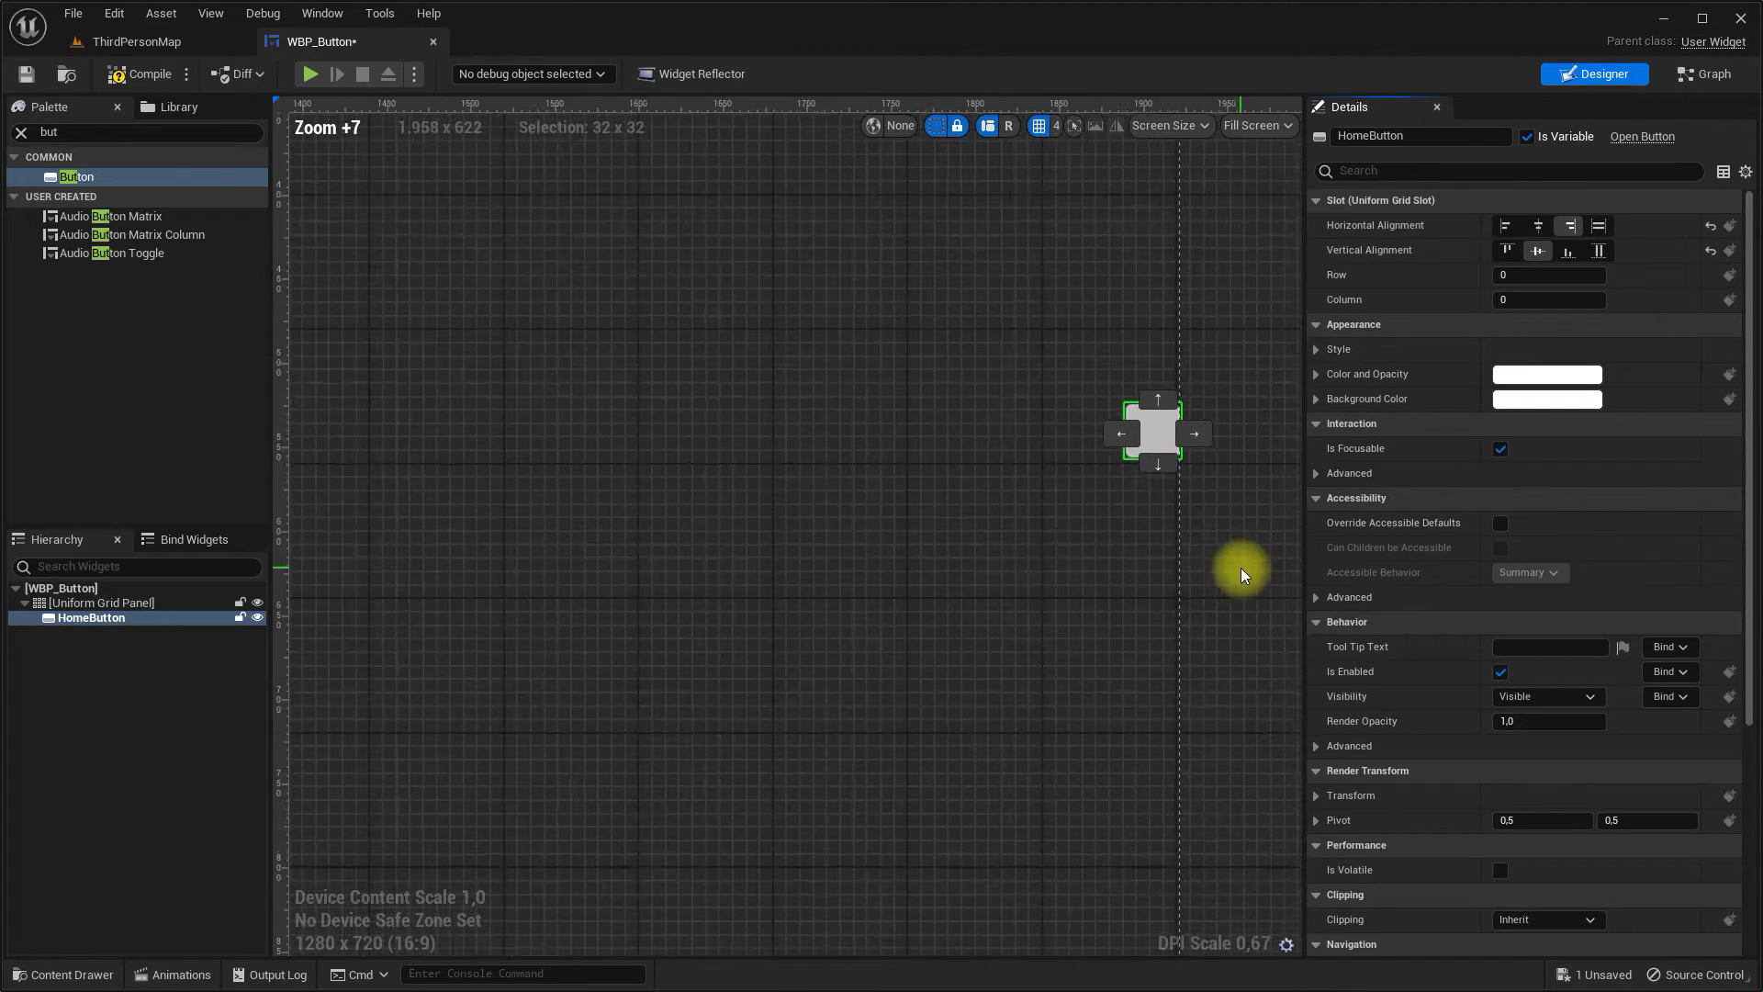
scroll(1192, 521, "up", 5)
scroll(1192, 522, "up", 1)
left_click(1316, 795)
scroll(1343, 784, "down", 2)
scroll(1342, 784, "down", 2)
mouse_move(1506, 646)
left_mouse_down()
mouse_move(1099, 603)
mouse_move(1198, 606)
left_mouse_up()
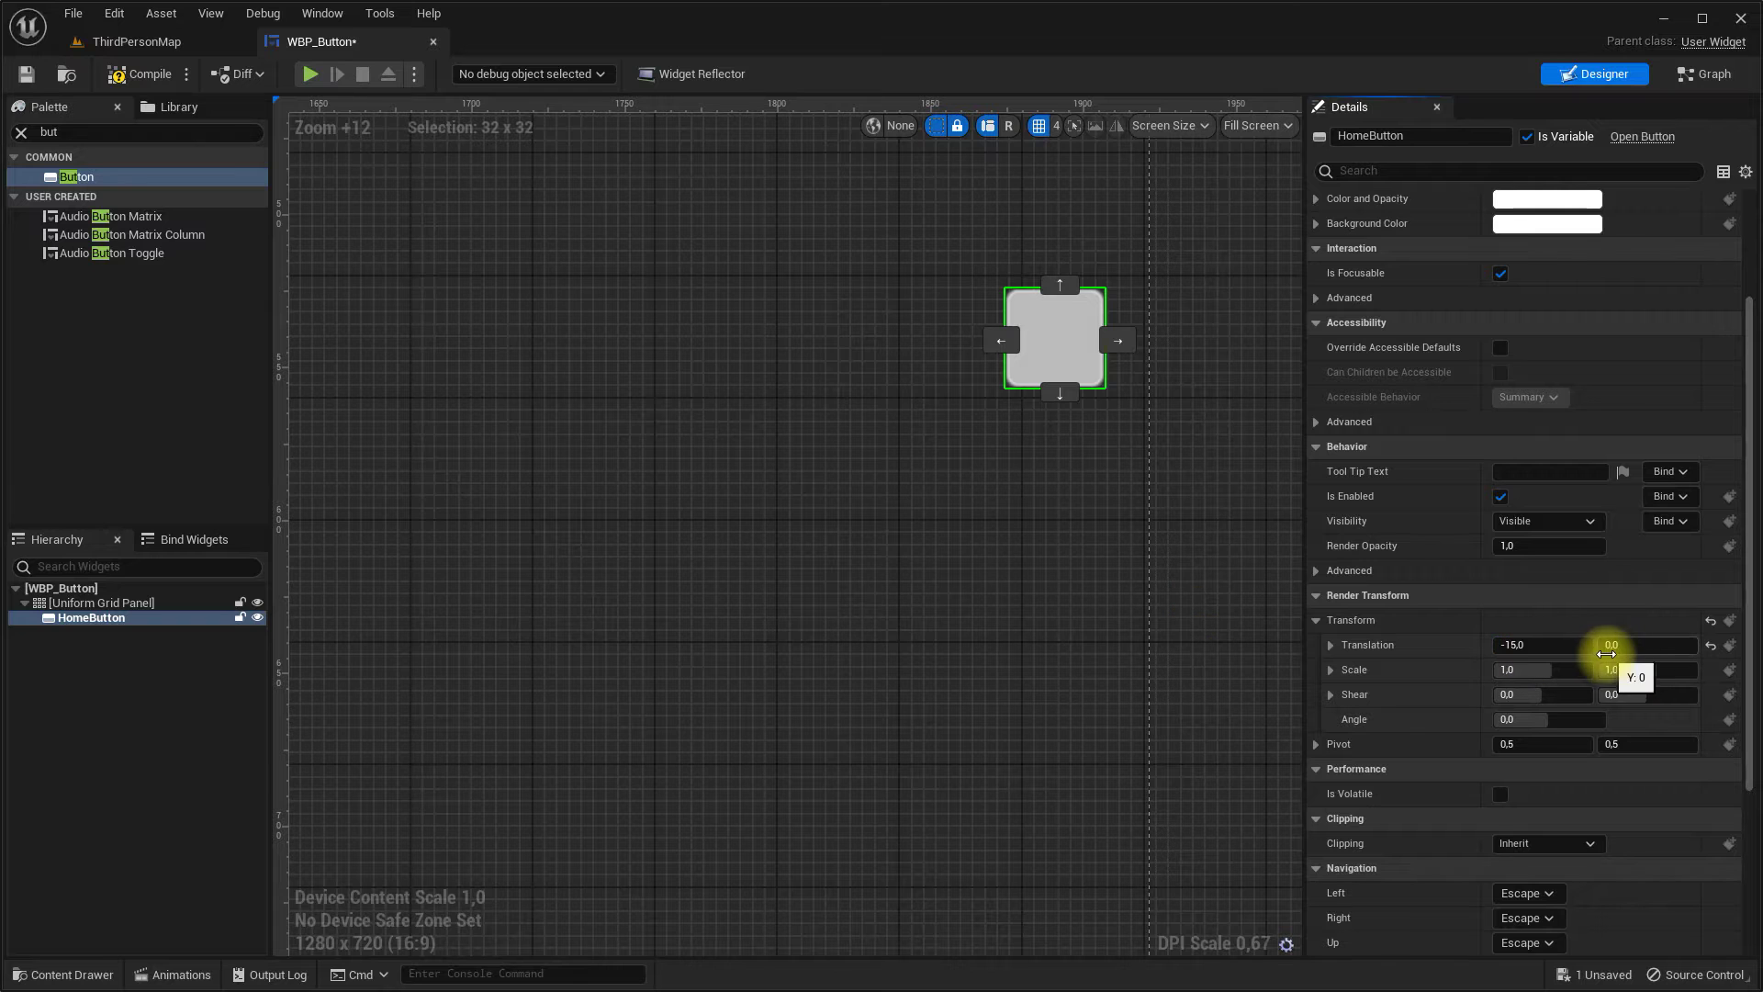
scroll(1215, 327, "down", 3)
left_click(1703, 75)
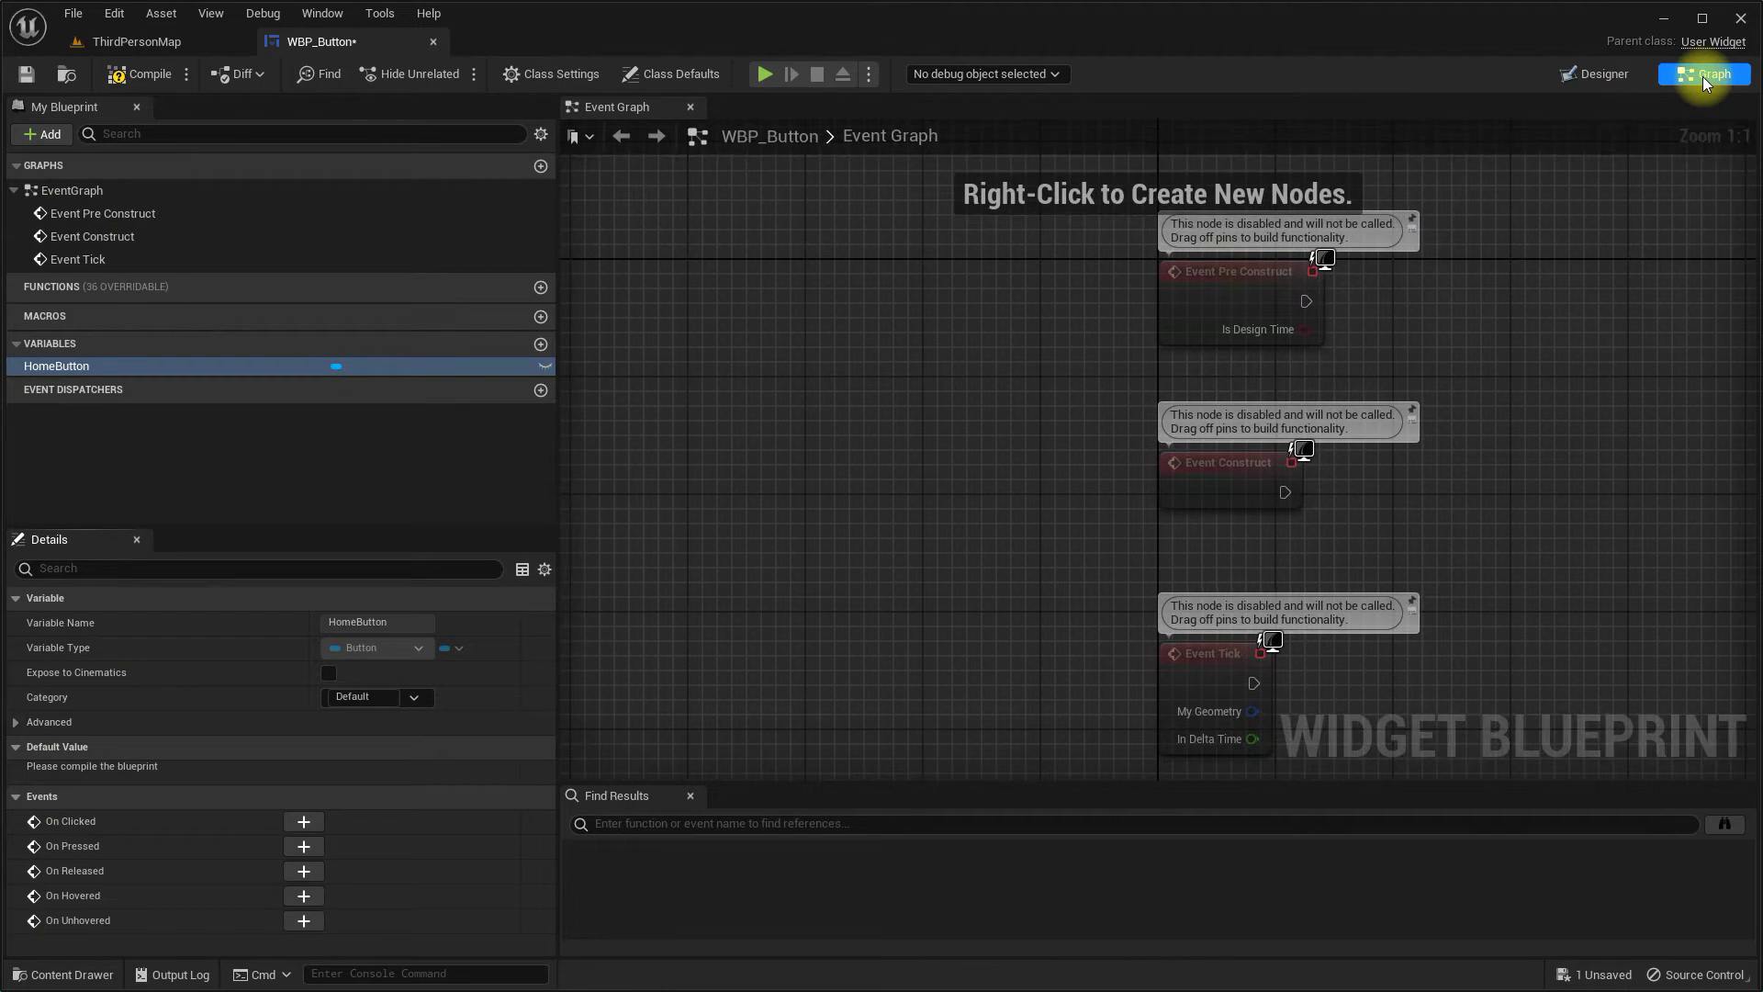
Step: Delete the three default event nodes from the Event Graph
right_click_drag(1083, 362, 712, 314)
left_click_drag(702, 267, 977, 614)
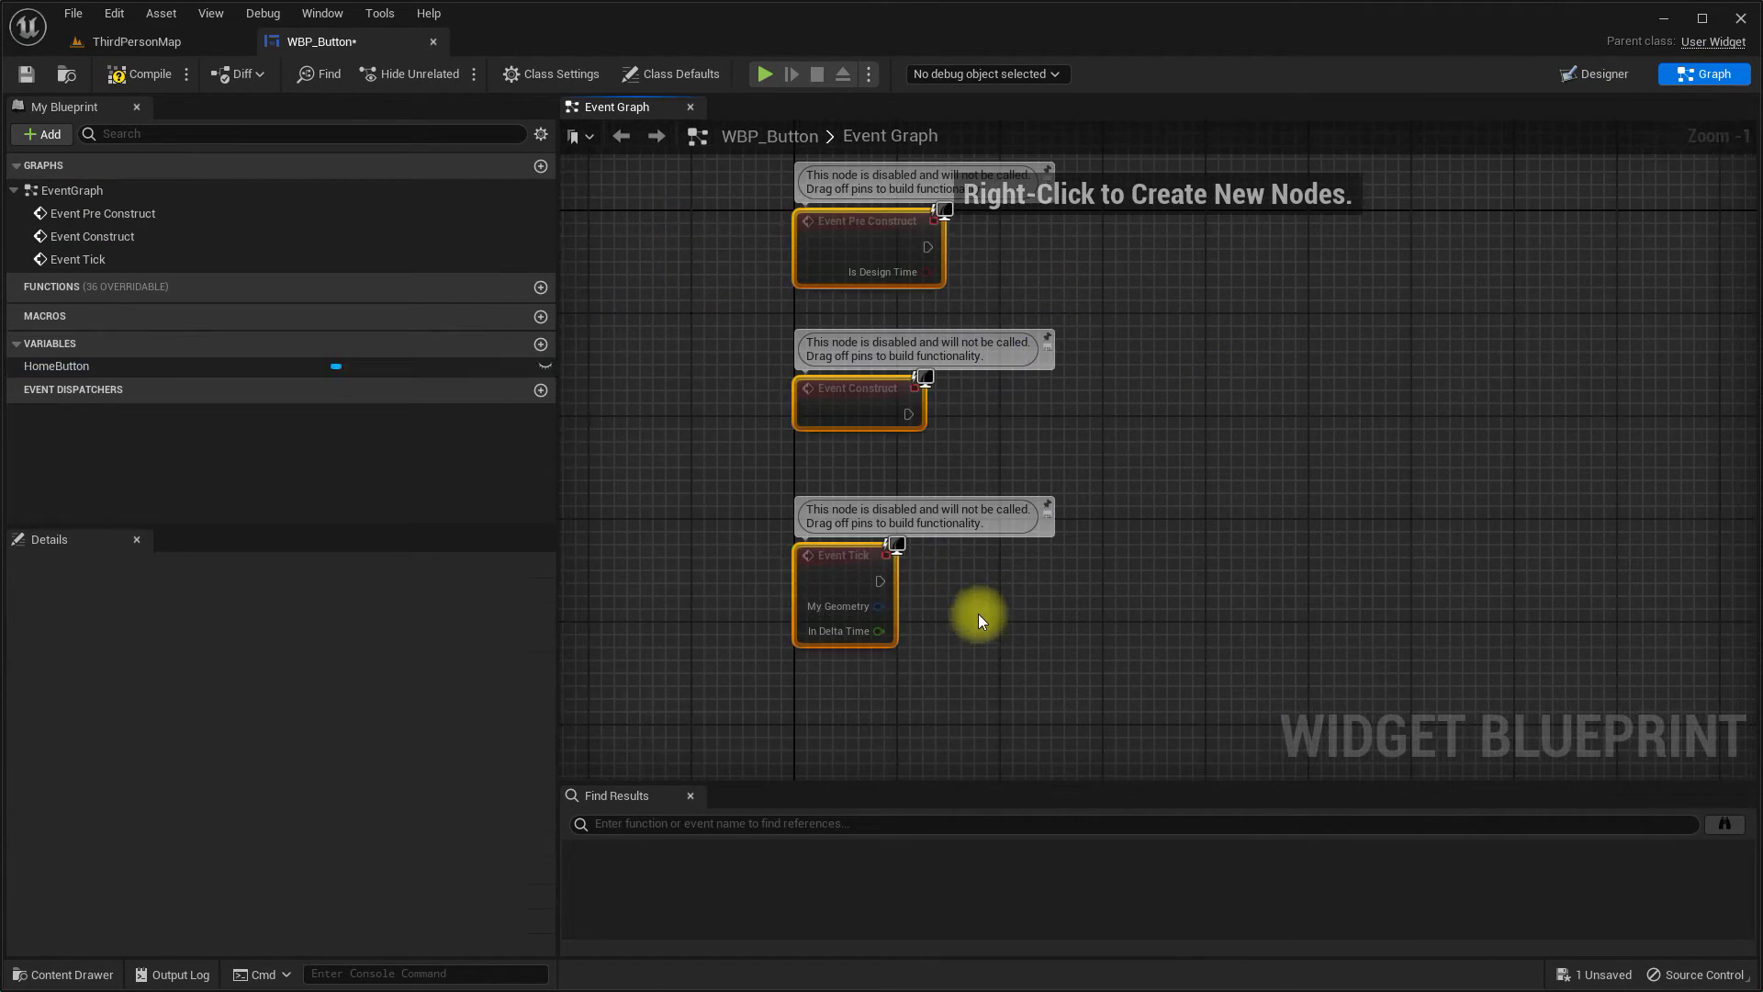
key("Delete")
Step: Add a Button Style variable named DefaultButton and compile the blueprint
left_click(541, 276)
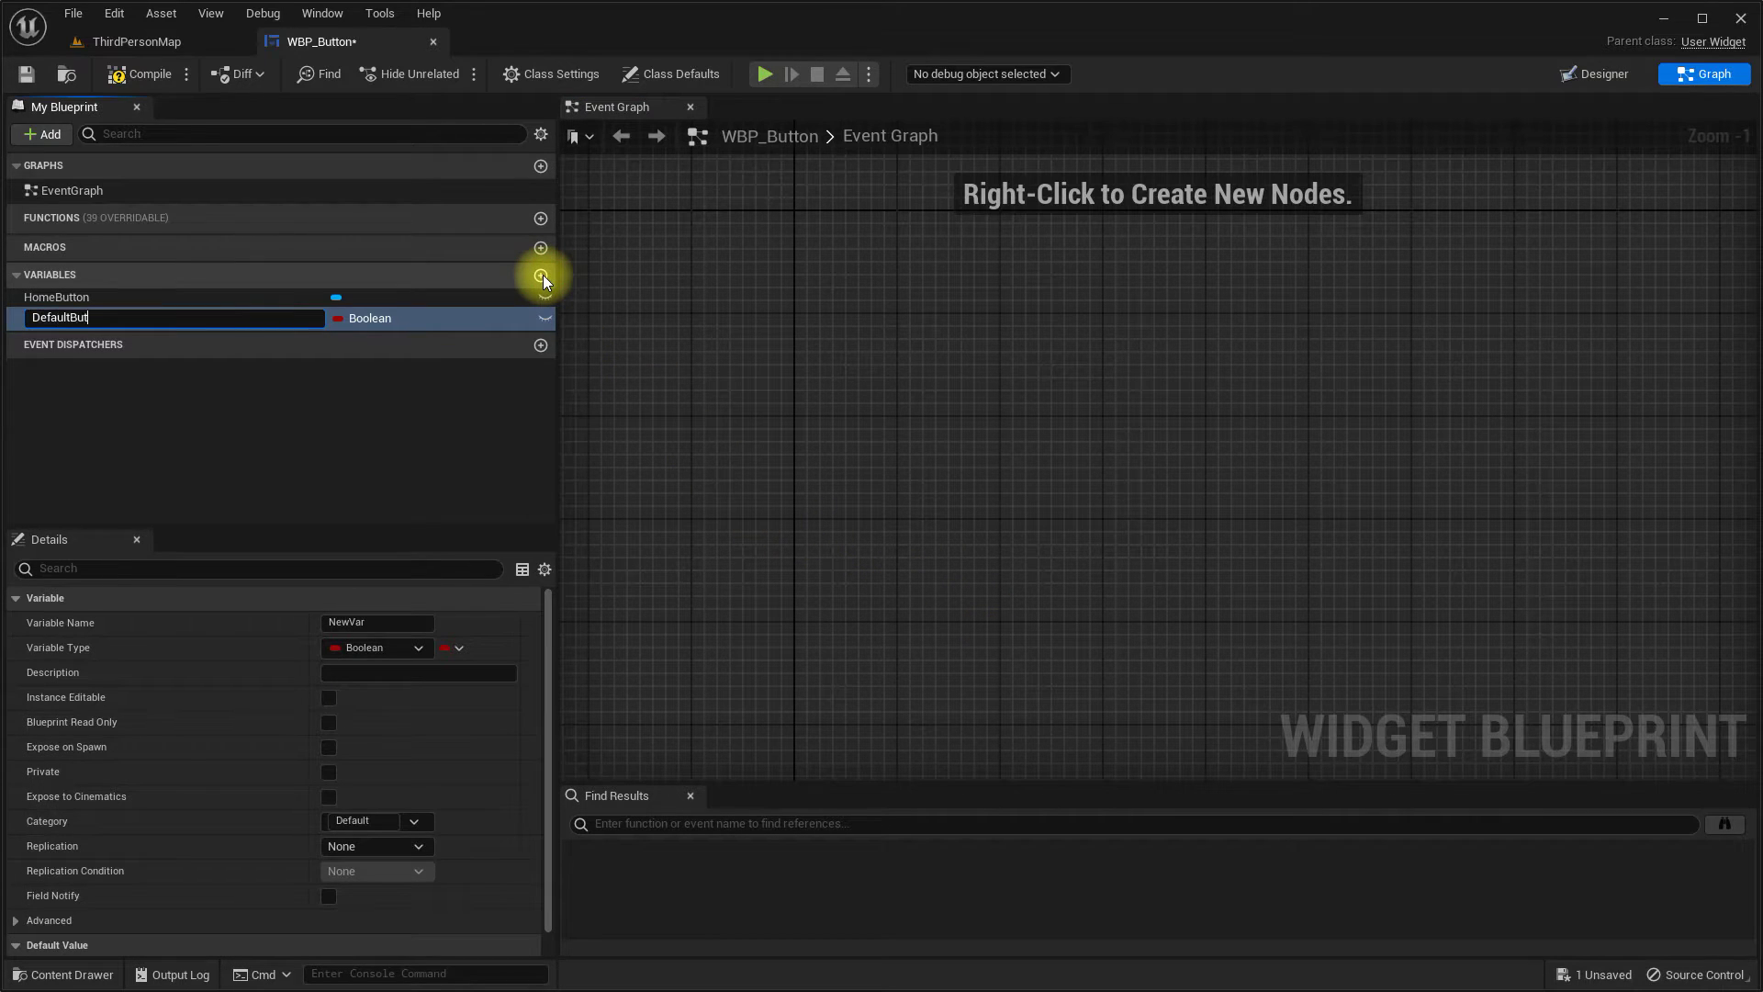
type("ton")
key("Return")
left_click(399, 318)
type("but")
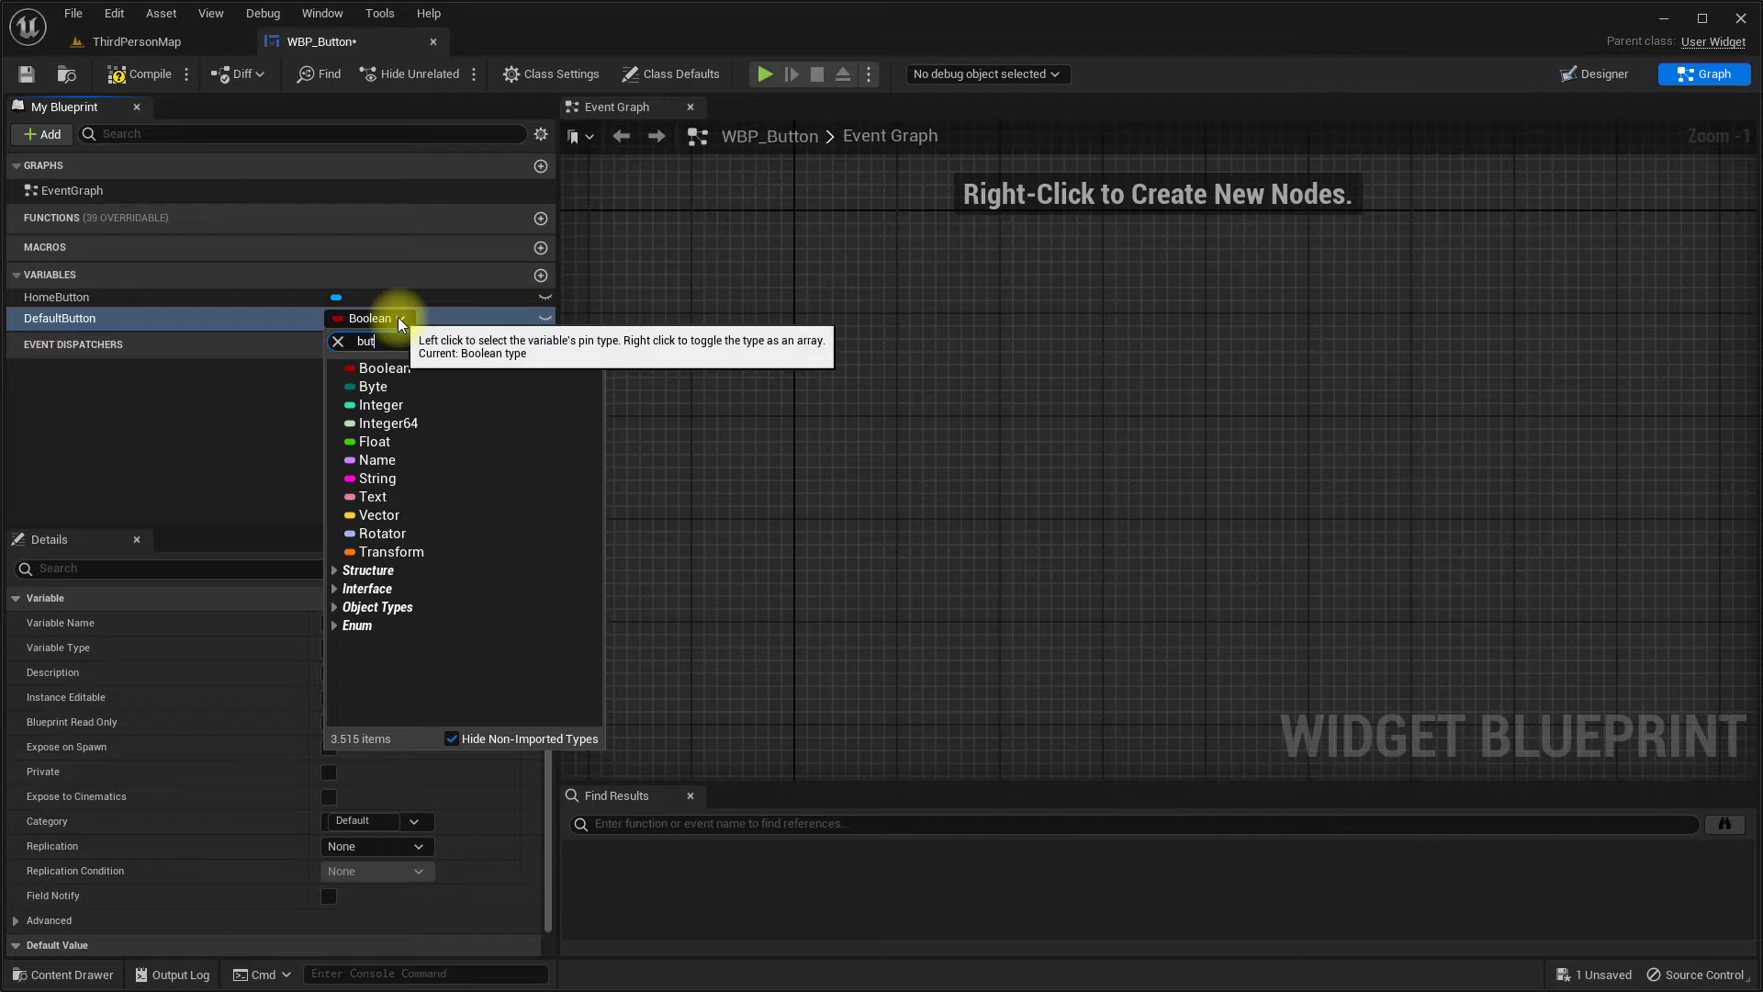
left_click(425, 383)
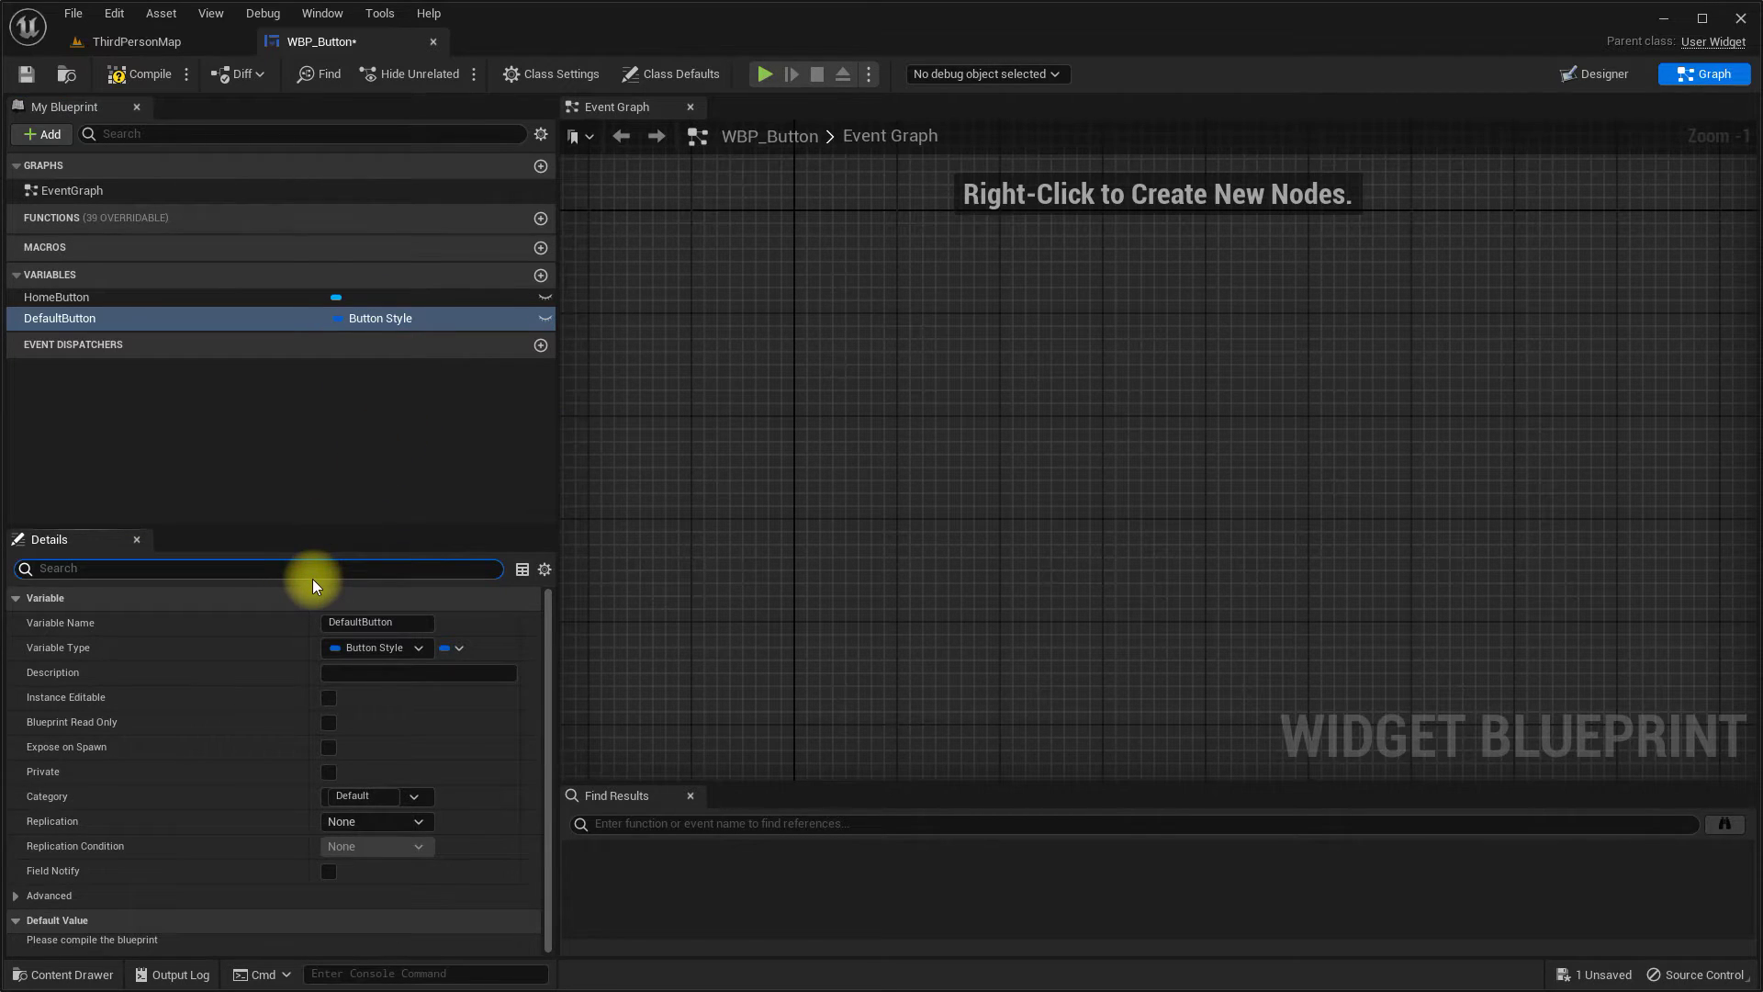
type("ima")
left_click(129, 74)
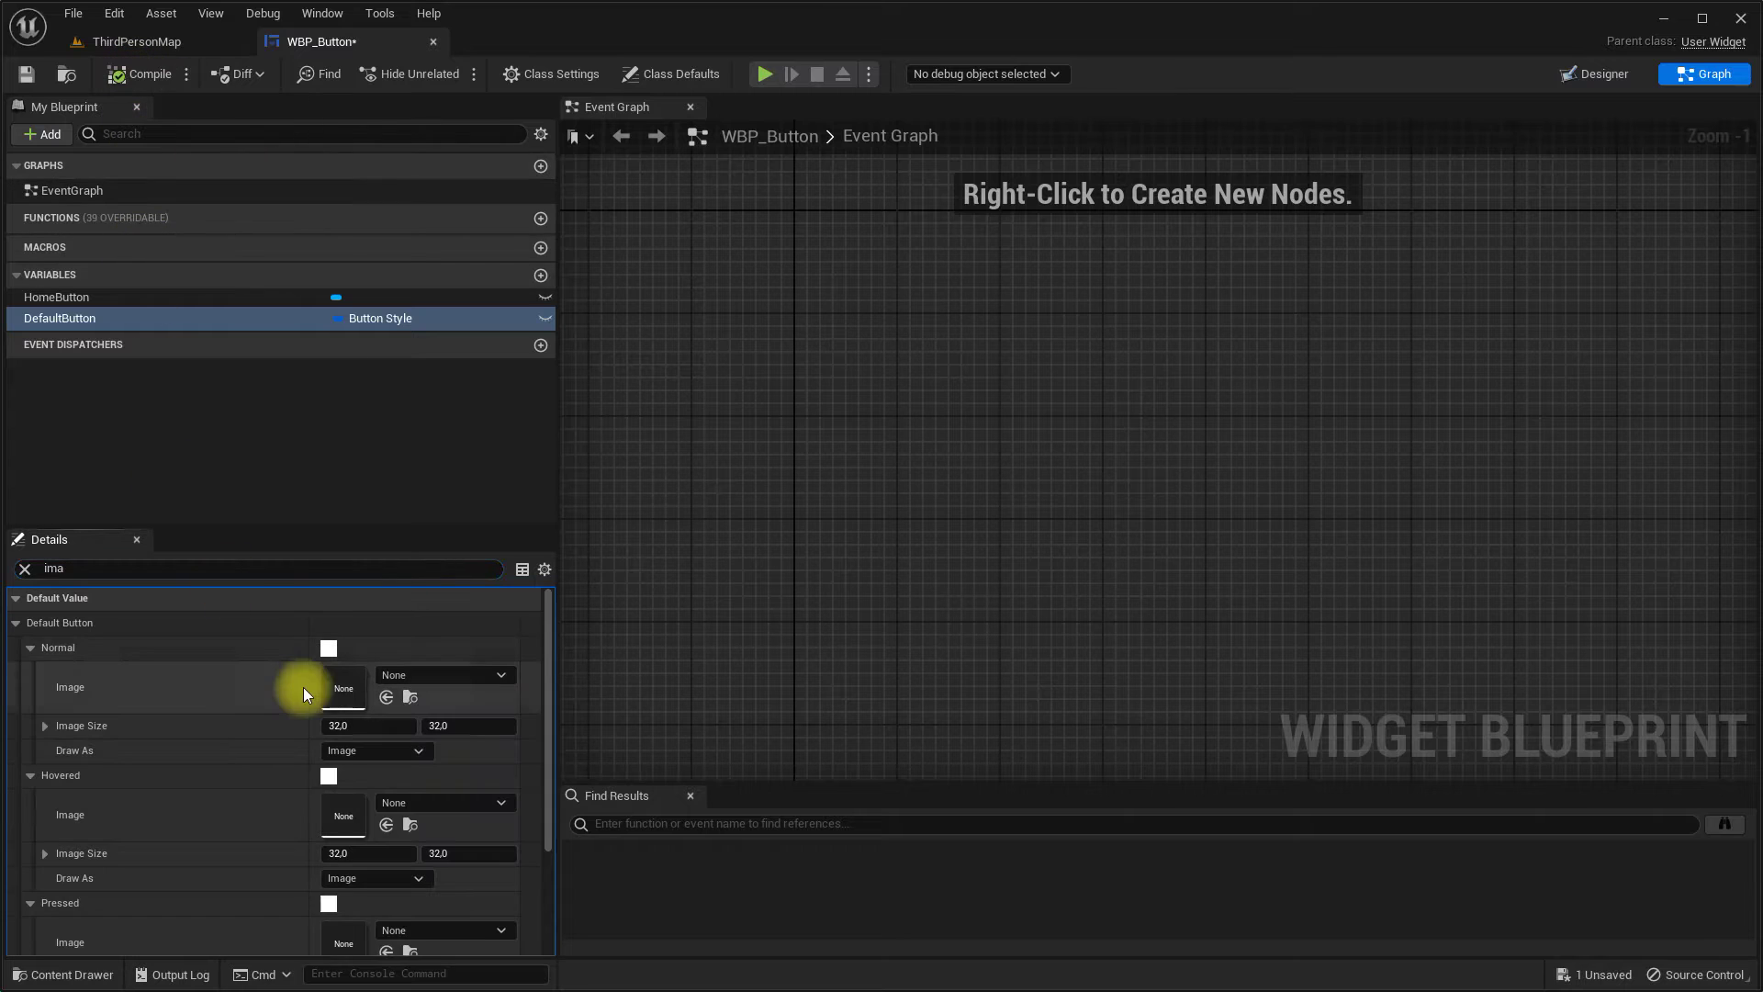
Step: Use homeblack_icon for DefaultButton's Normal and Hovered images and homewhite_icon for Pressed
key("ctrl+space")
left_click(705, 785)
left_click(525, 613)
left_click(387, 702)
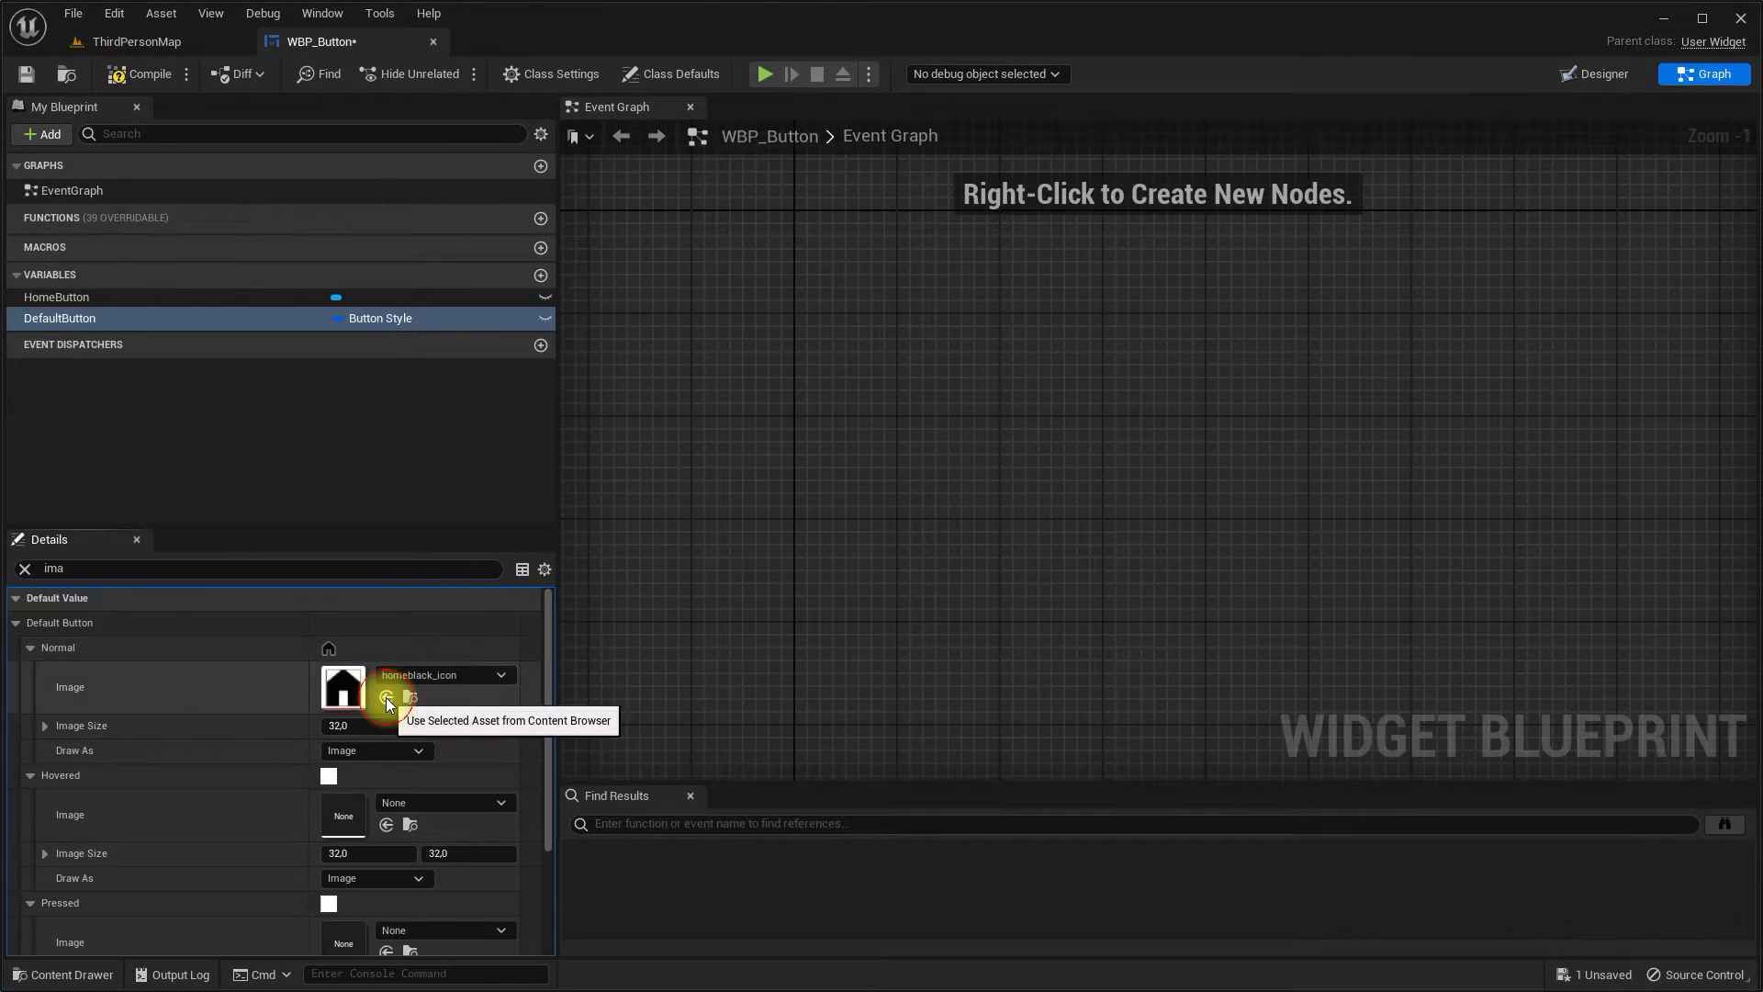
scroll(236, 716, "down", 1)
left_click(387, 795)
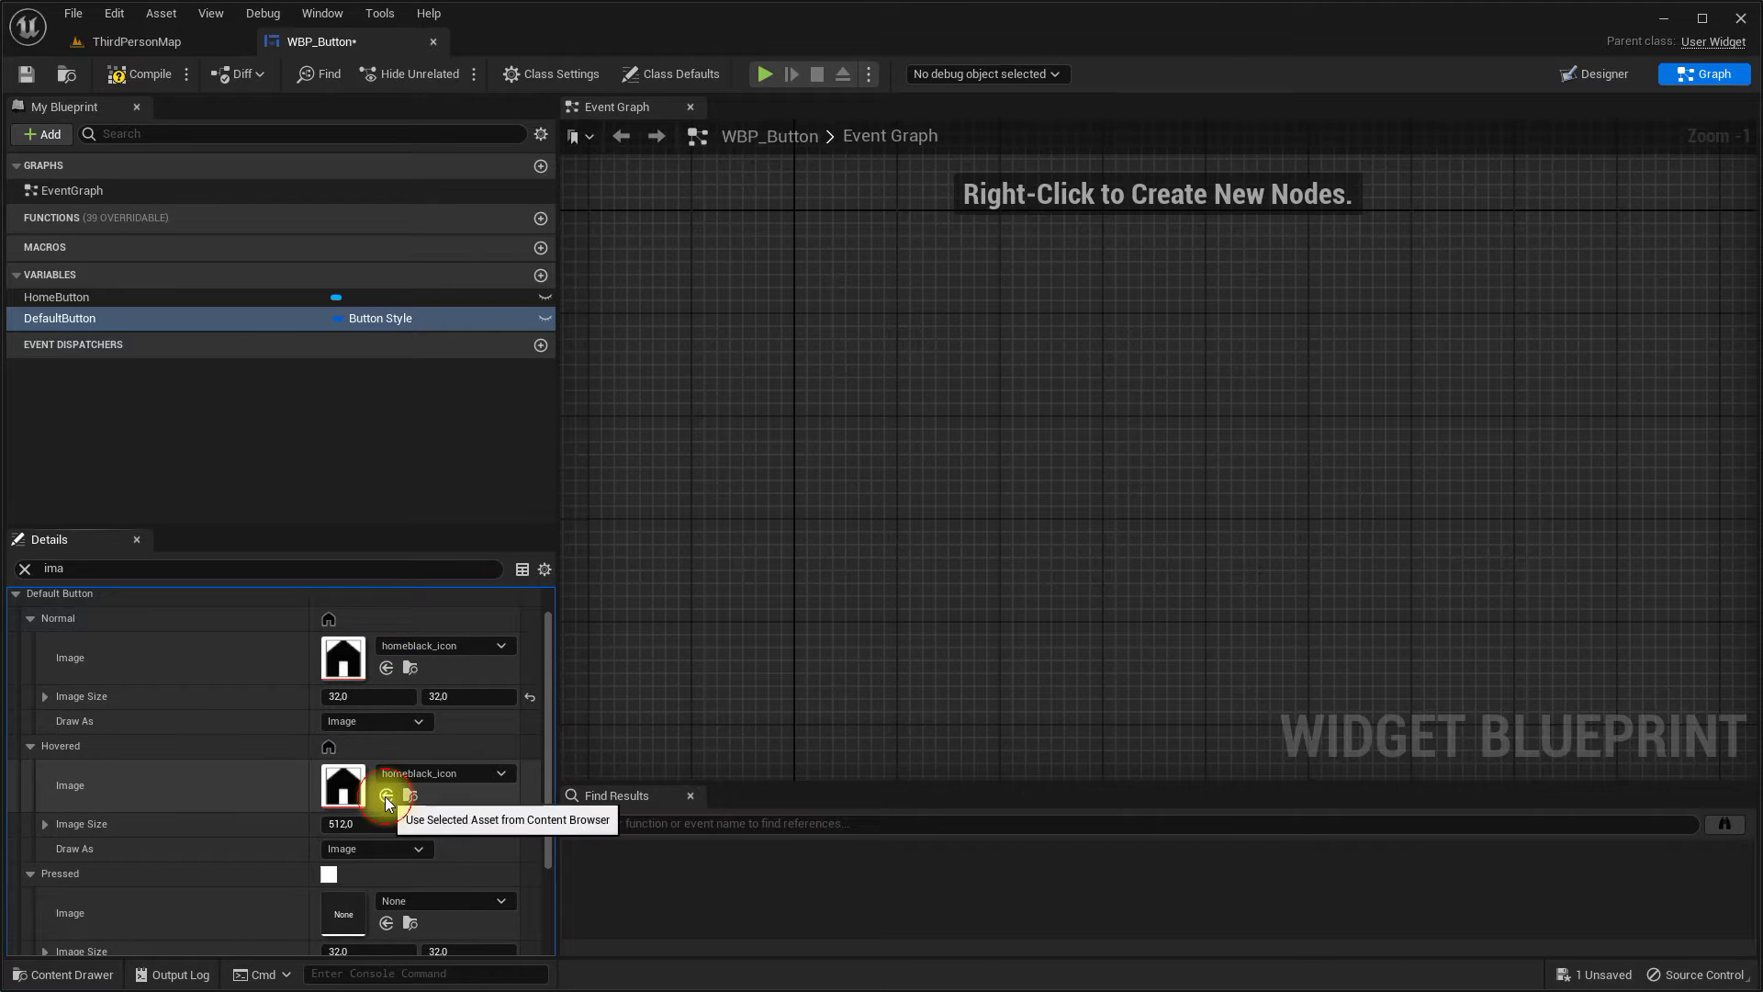
key("ctrl+space")
left_click(795, 748)
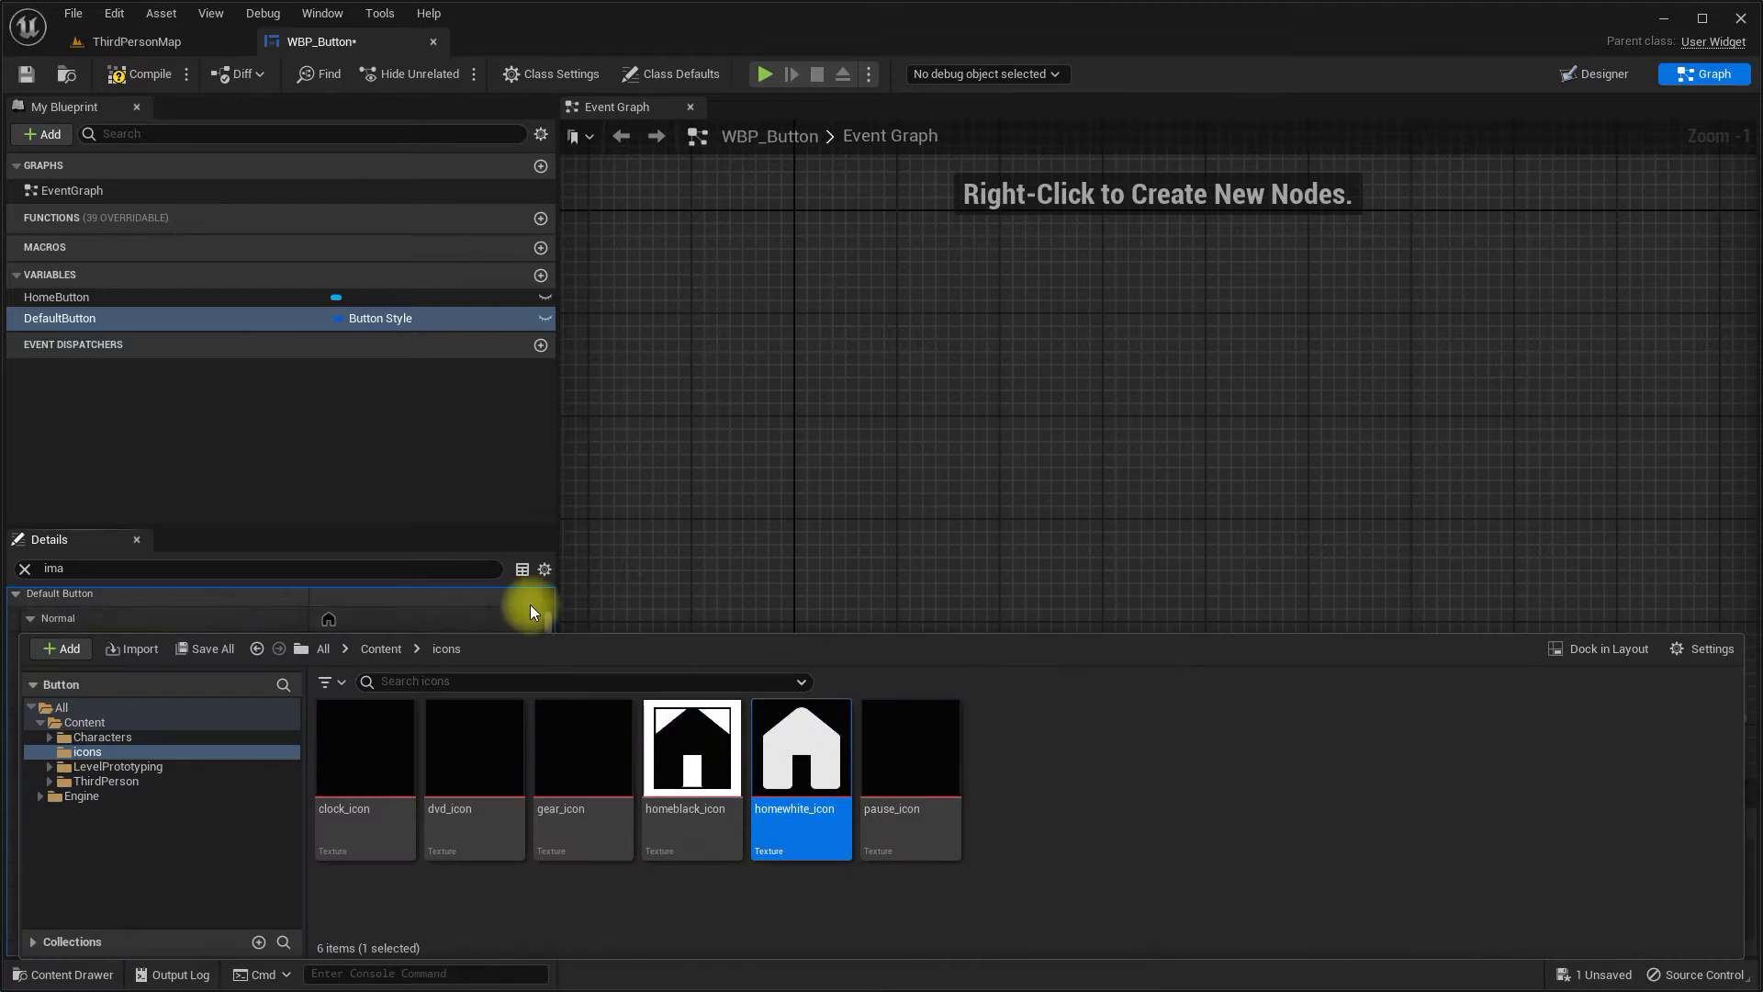
left_click(584, 599)
scroll(331, 822, "down", 2)
left_click(386, 864)
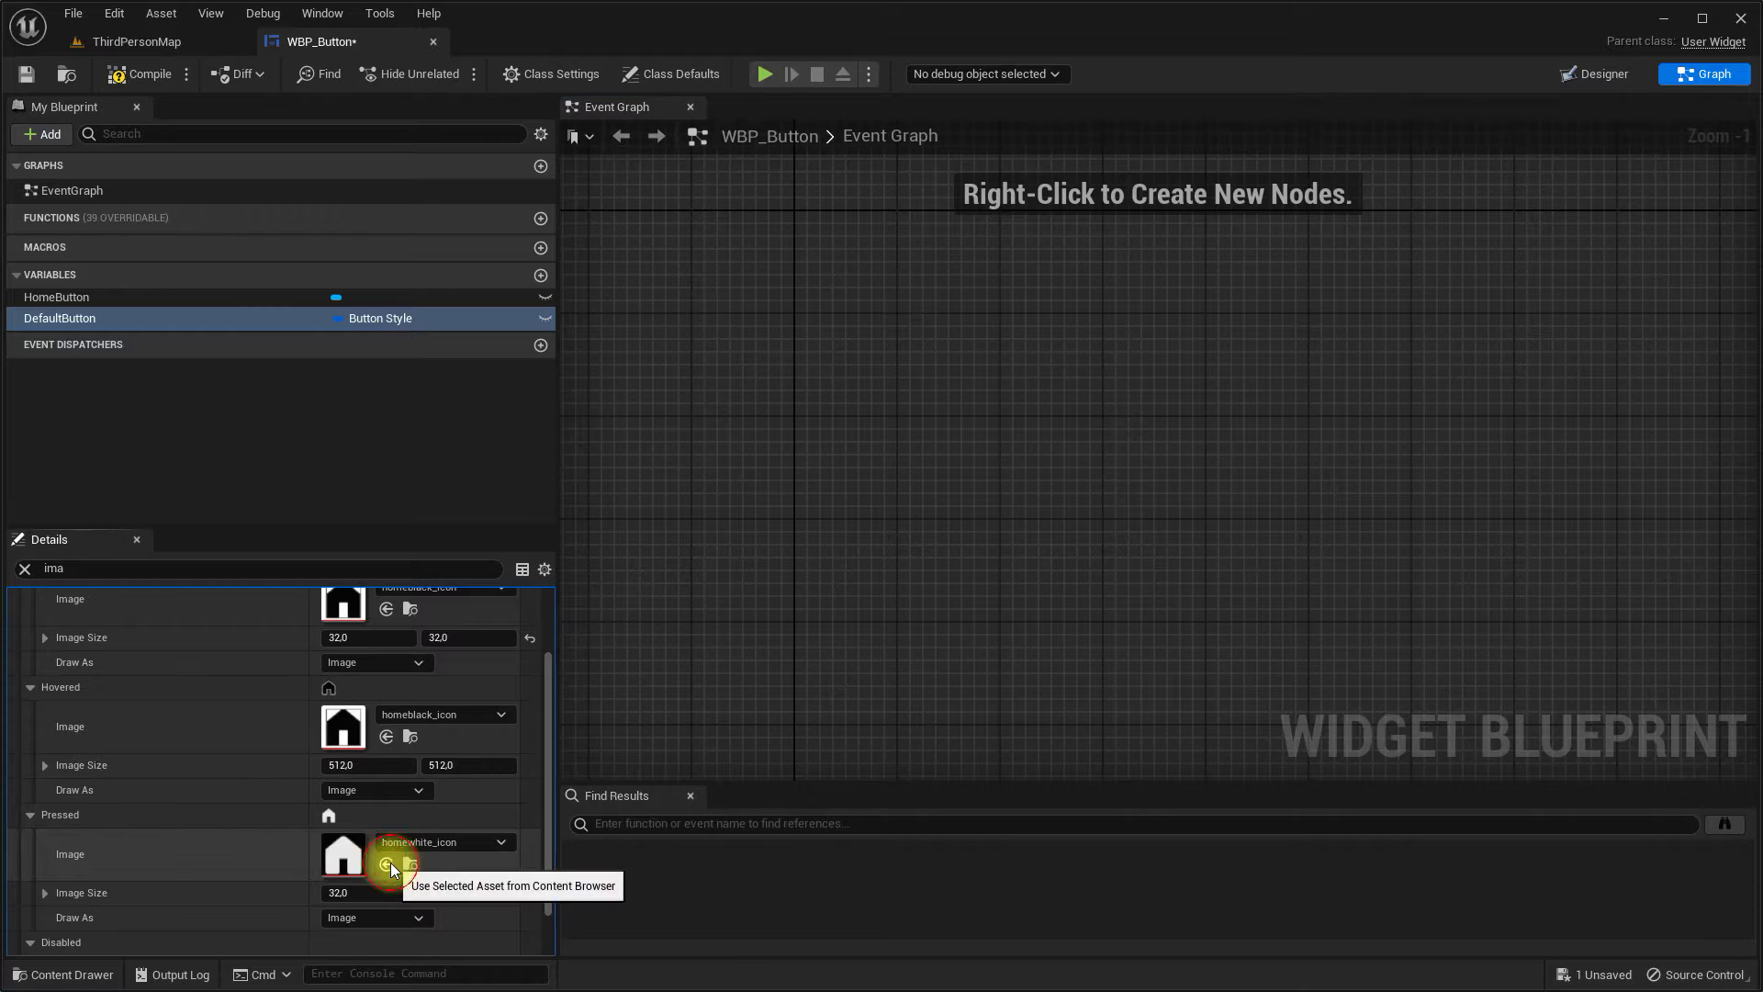
Step: Set the Normal tint's alpha to 0.5, then return to the ThirdPersonMap level
scroll(221, 725, "up", 2)
scroll(149, 740, "up", 1)
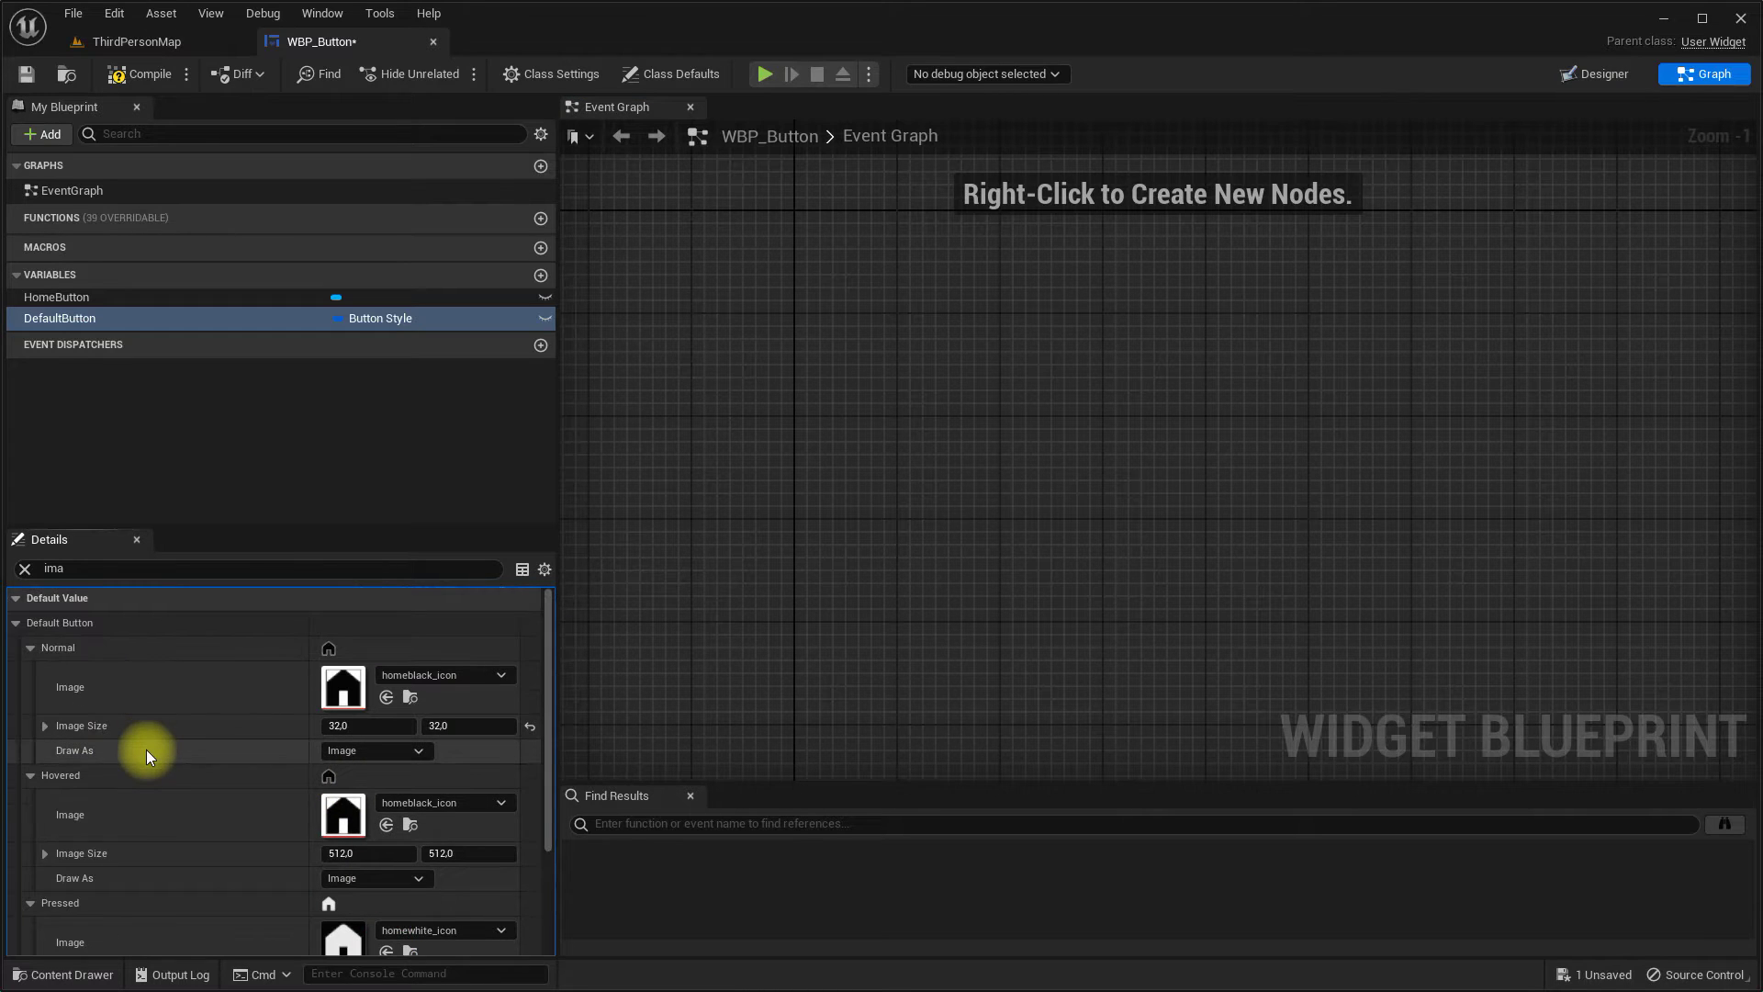
left_click(25, 568)
scroll(147, 794, "down", 5)
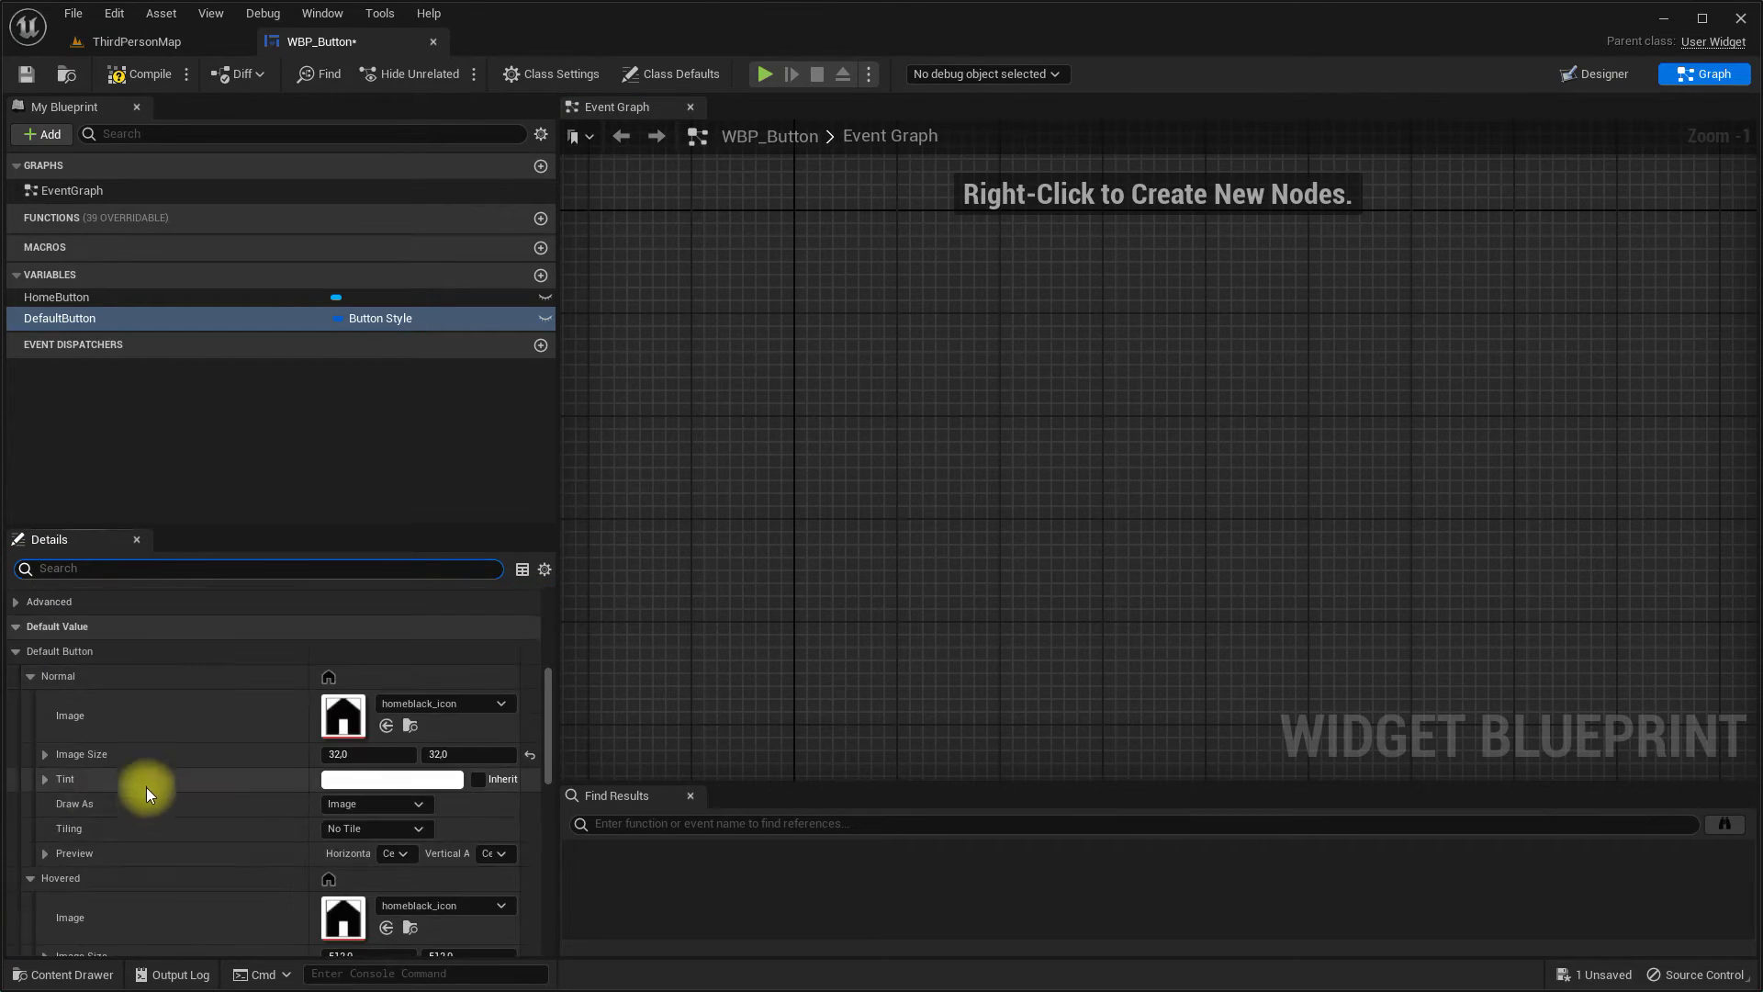
left_click(45, 779)
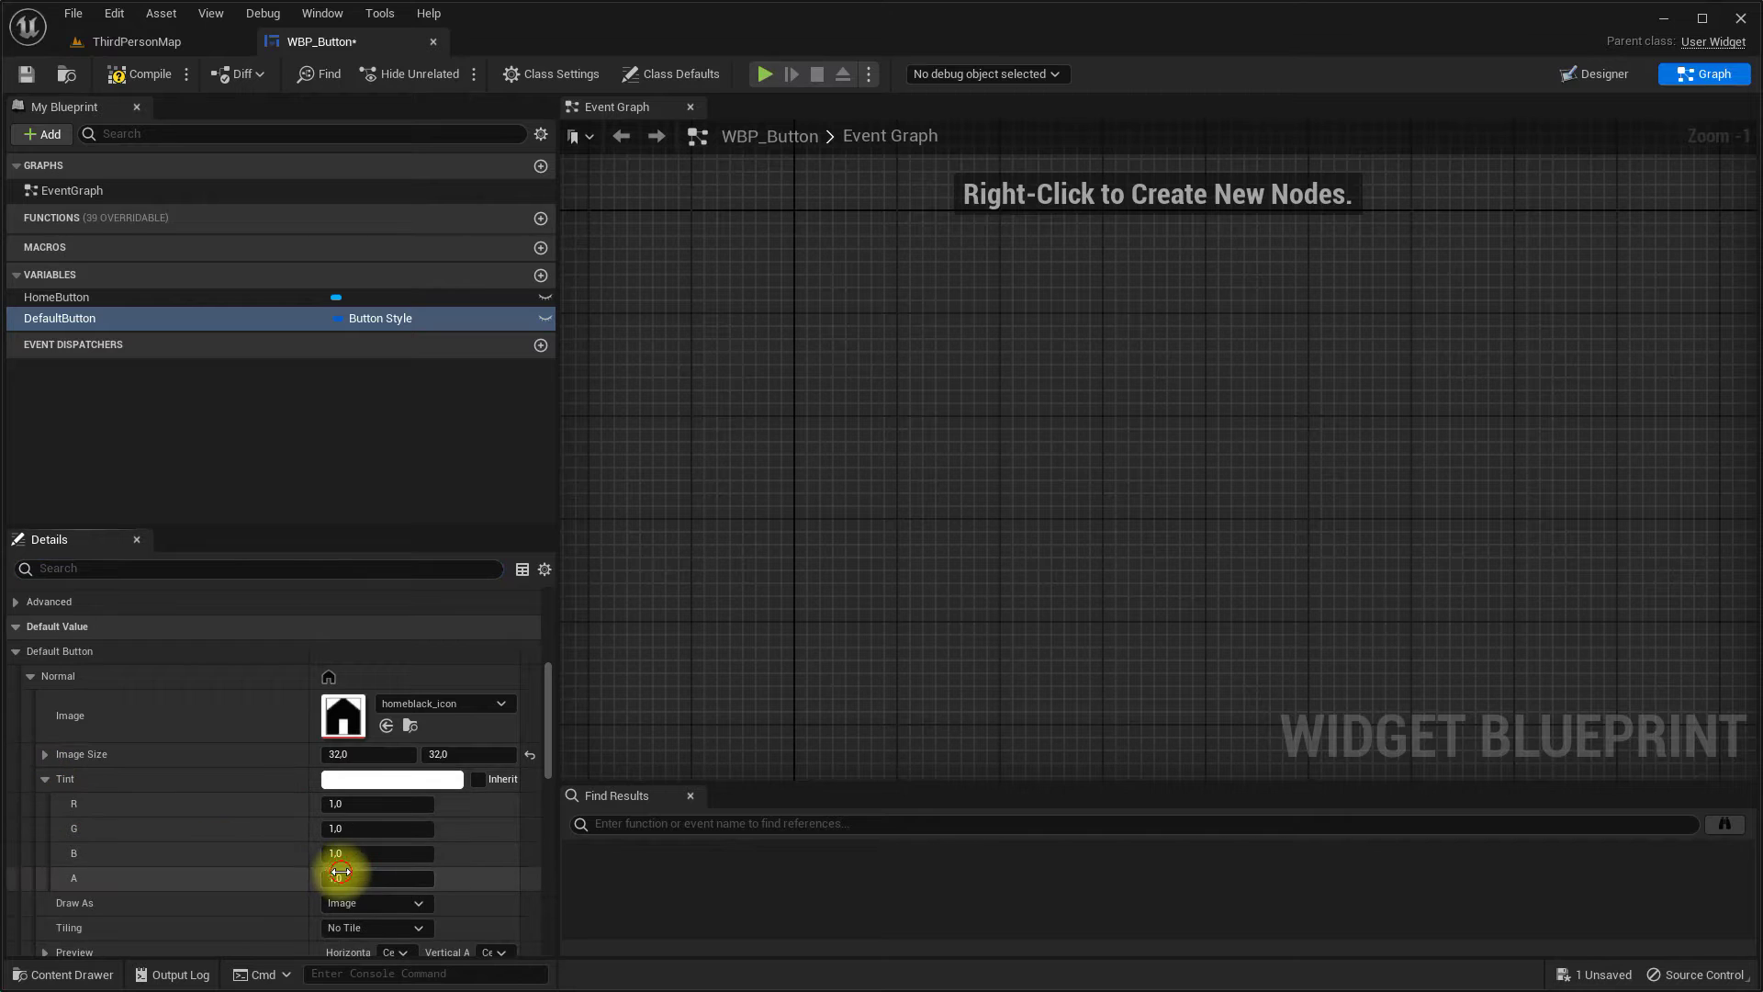
left_click(341, 874)
type("0,5")
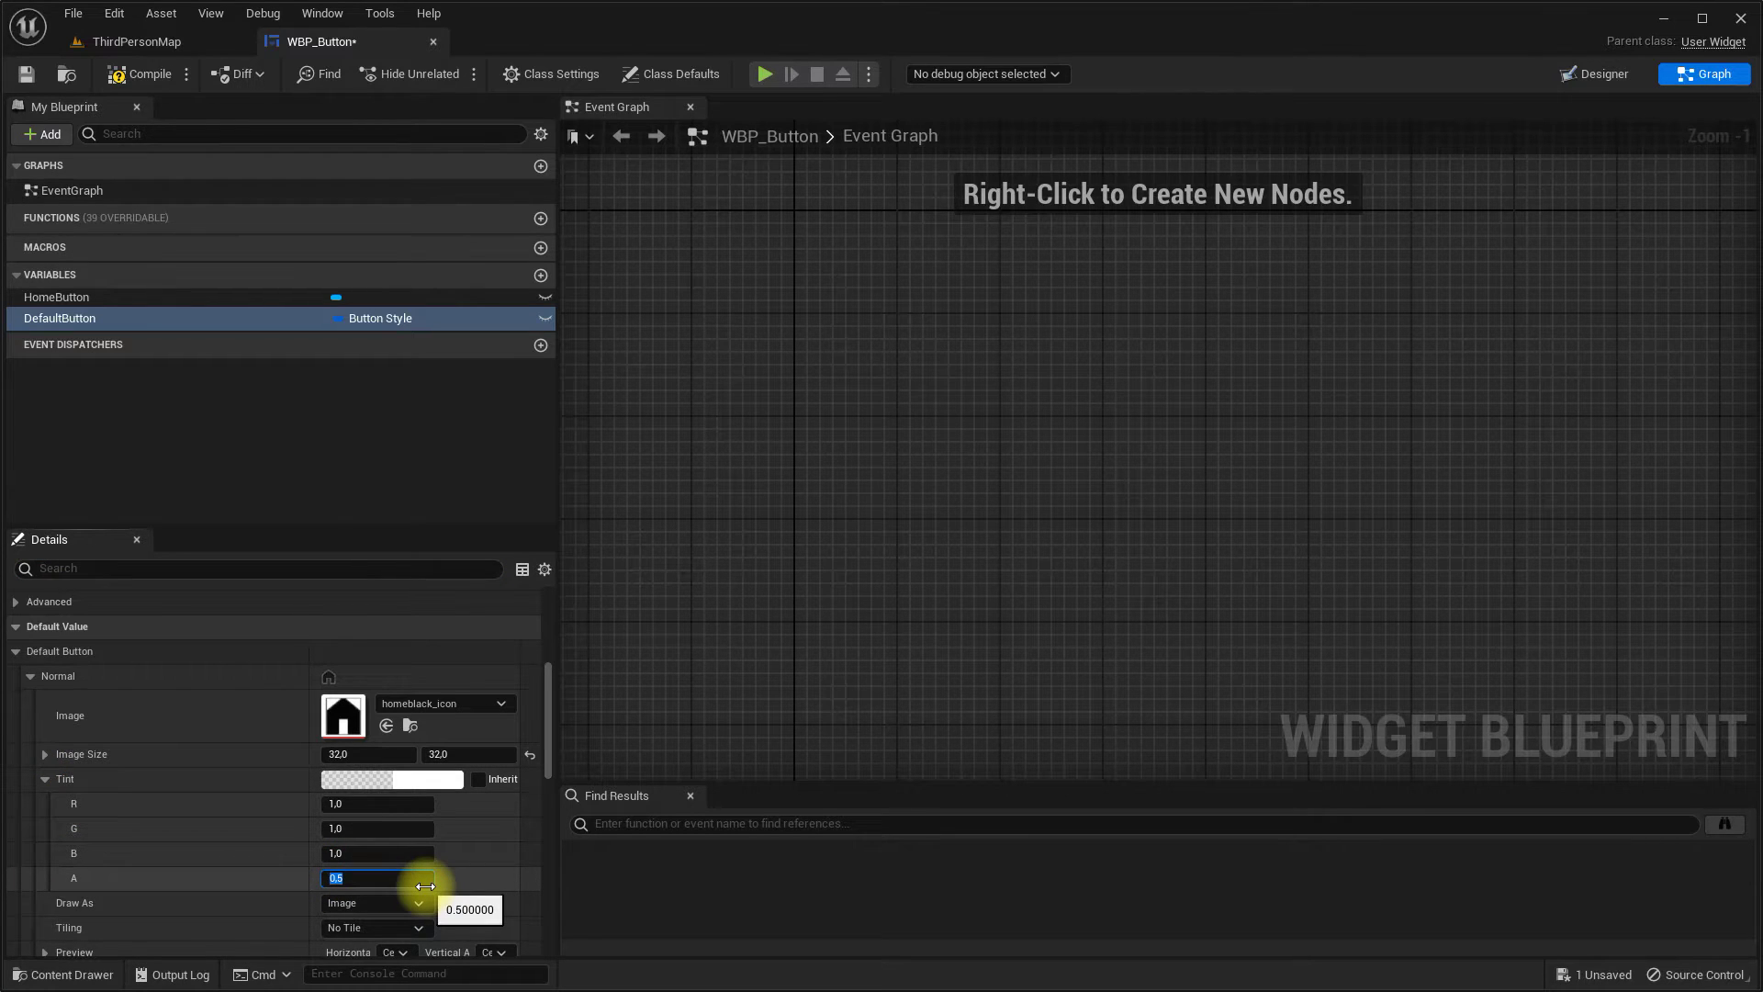
left_click(133, 40)
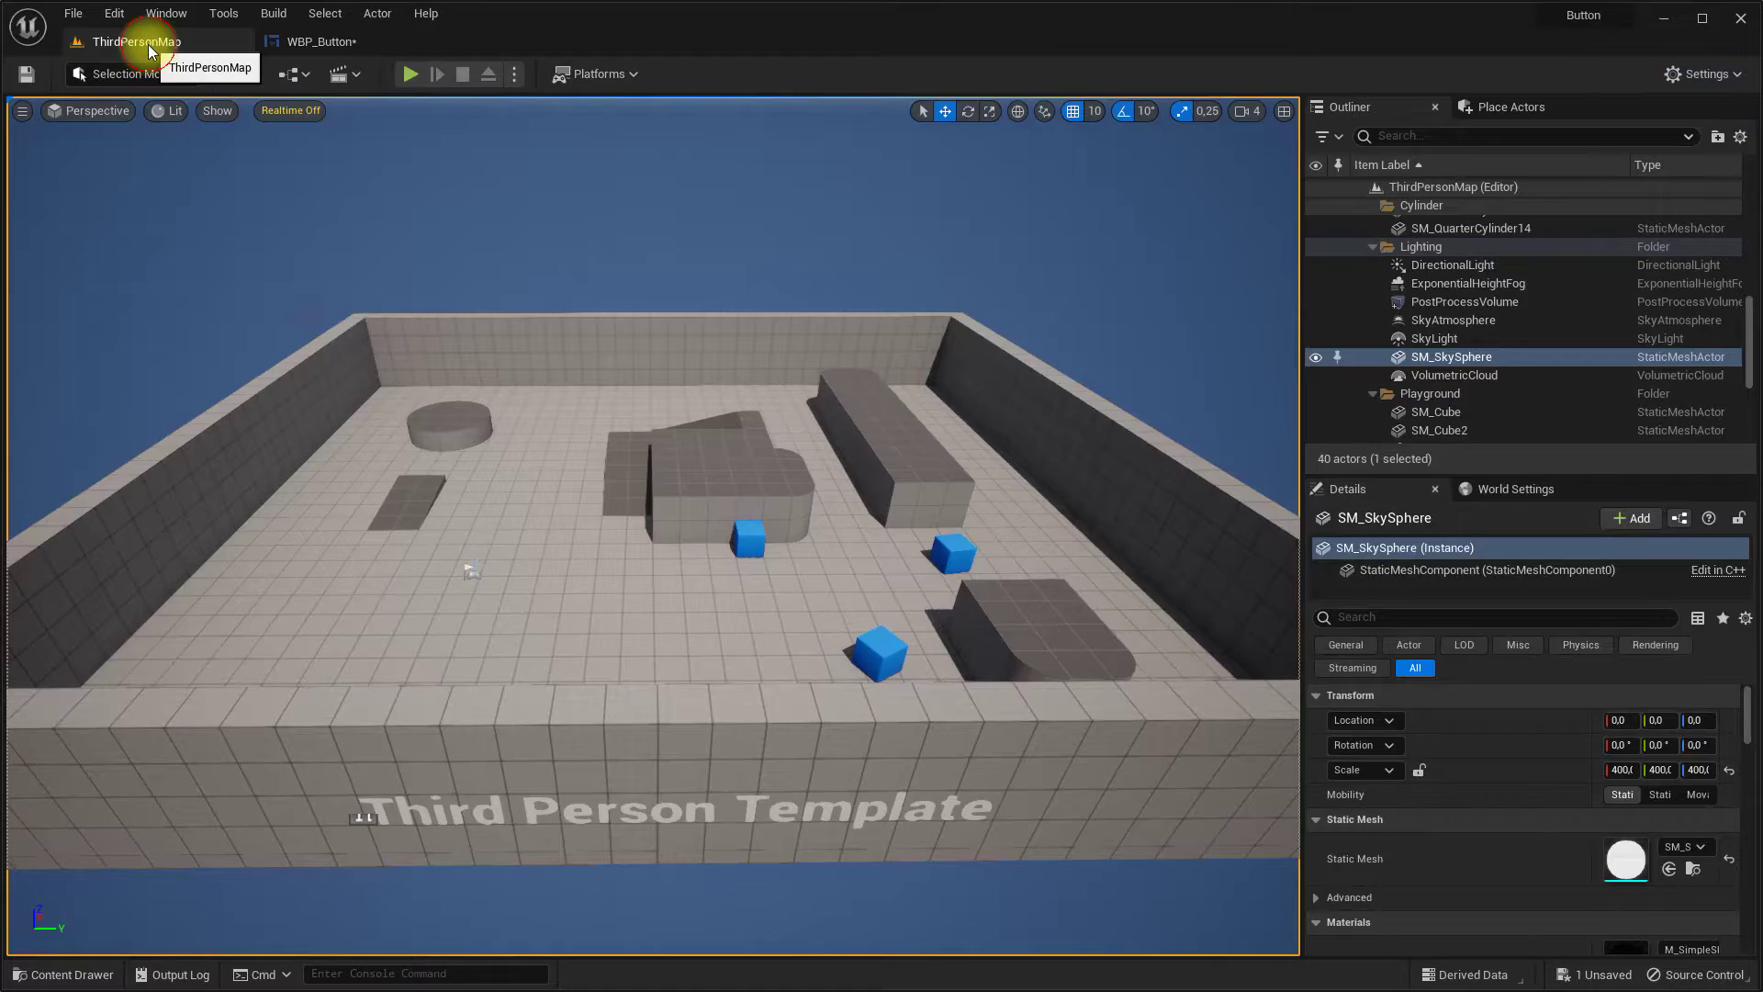
Step: Open the Level Blueprint and add an Event BeginPlay node
left_click(310, 77)
left_click(342, 201)
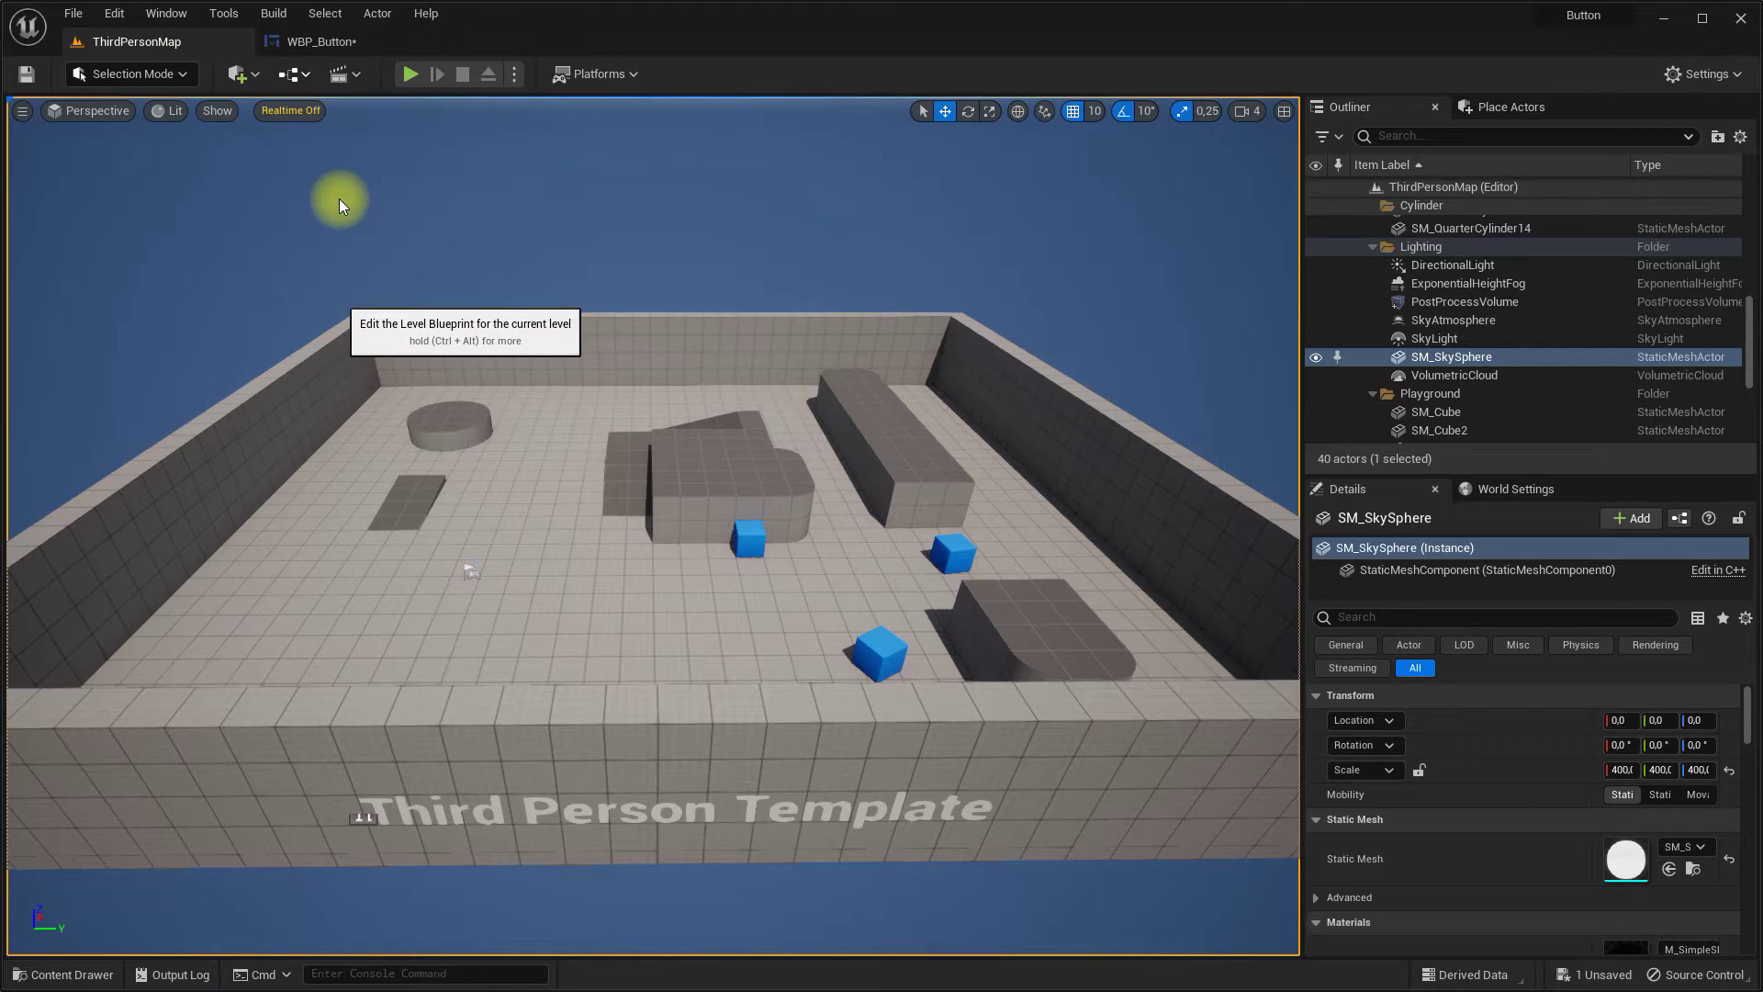
right_click(474, 338)
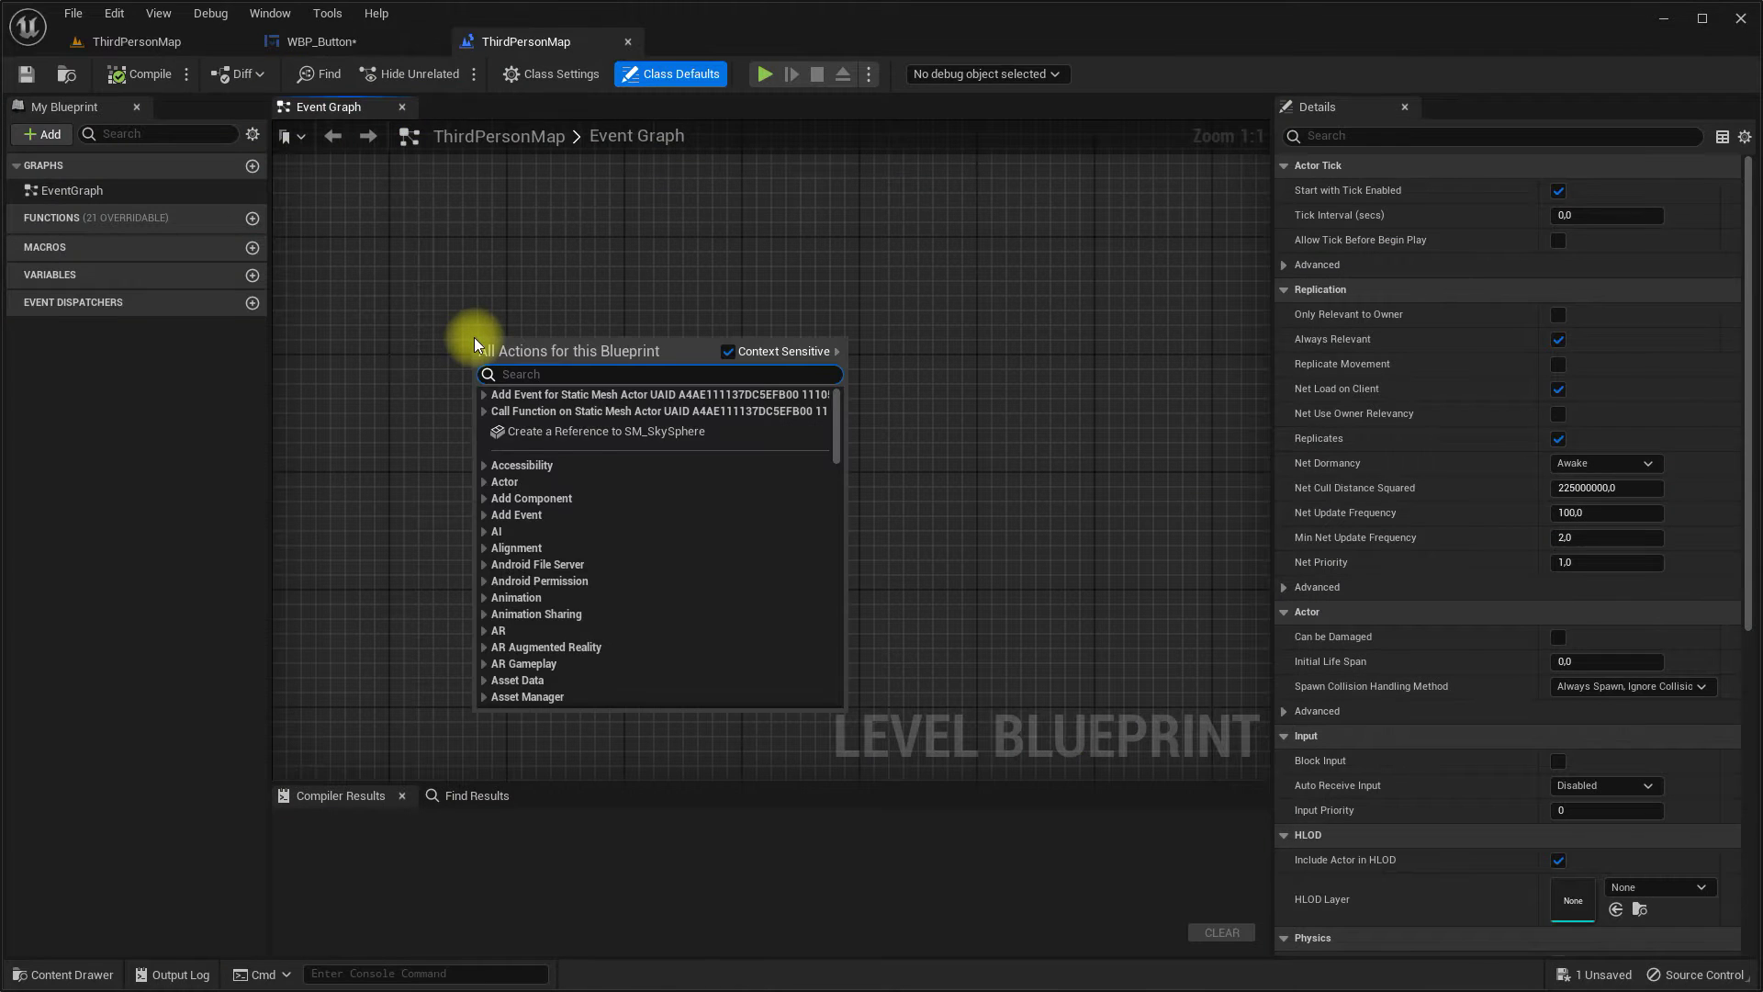
type("begin")
left_click(567, 551)
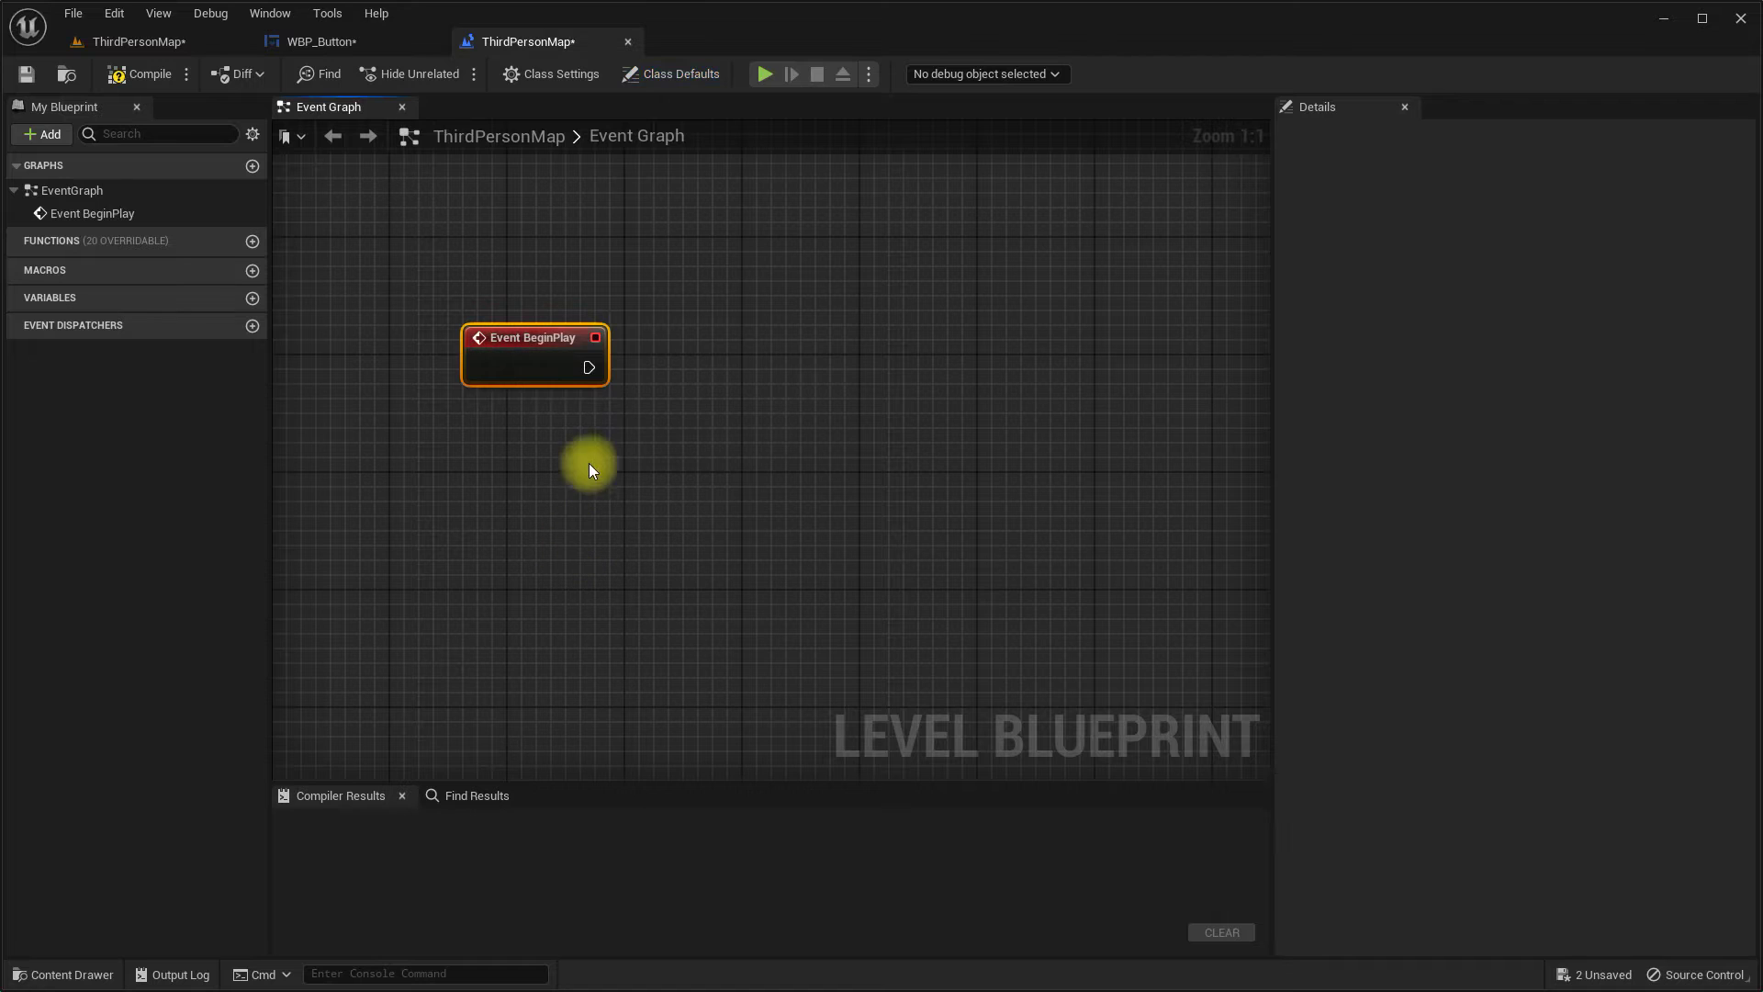
Step: Chain a Create Widget node of class WBP_Button and Add to Viewport after BeginPlay
left_click_drag(587, 367, 678, 377)
type("create widget")
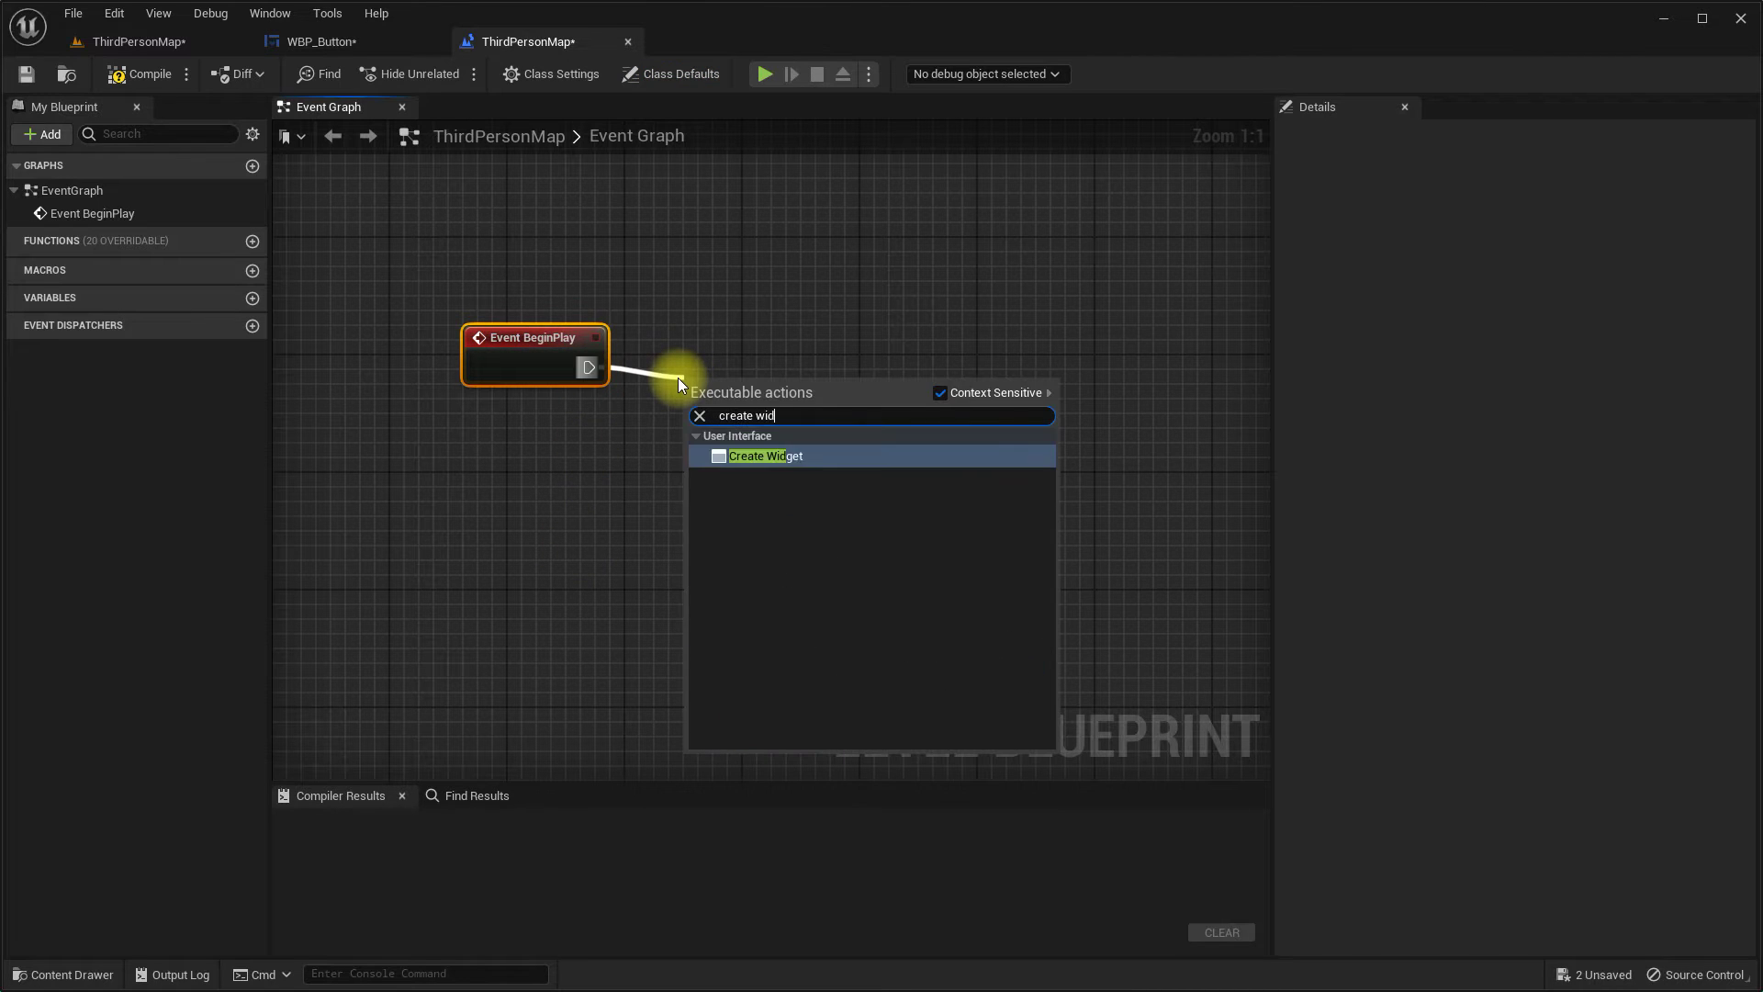
left_click(748, 450)
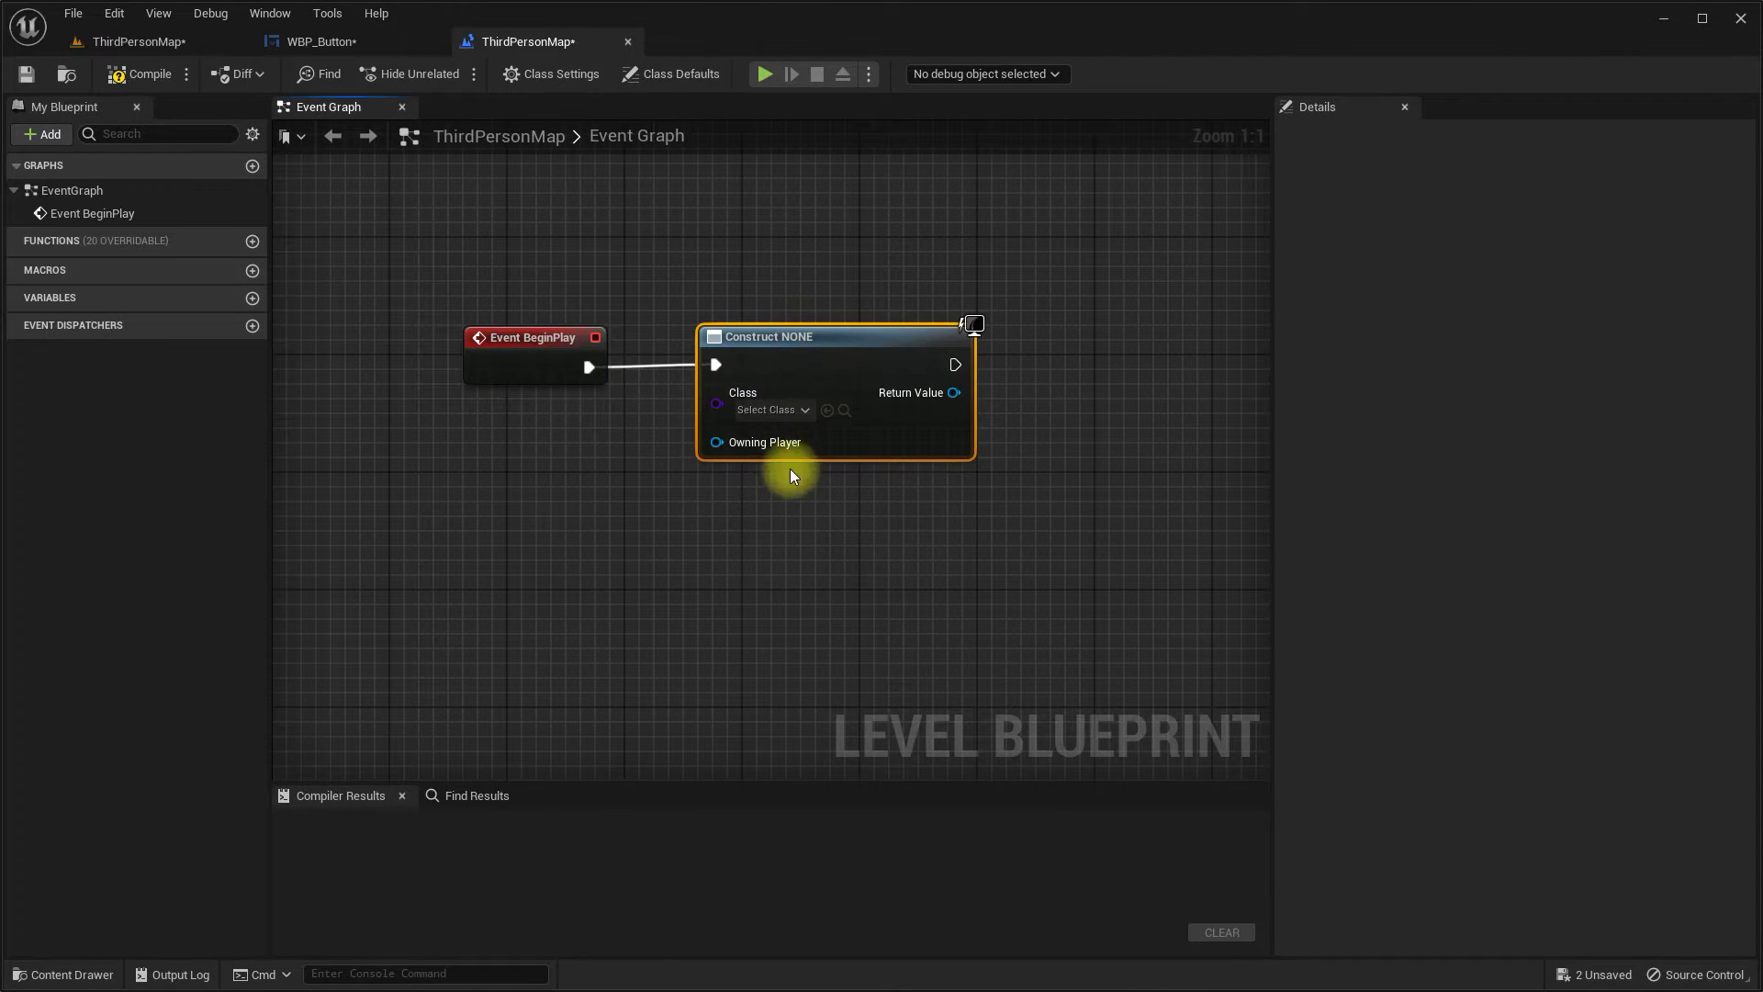
key("ctrl+space")
left_click_drag(799, 746, 831, 408)
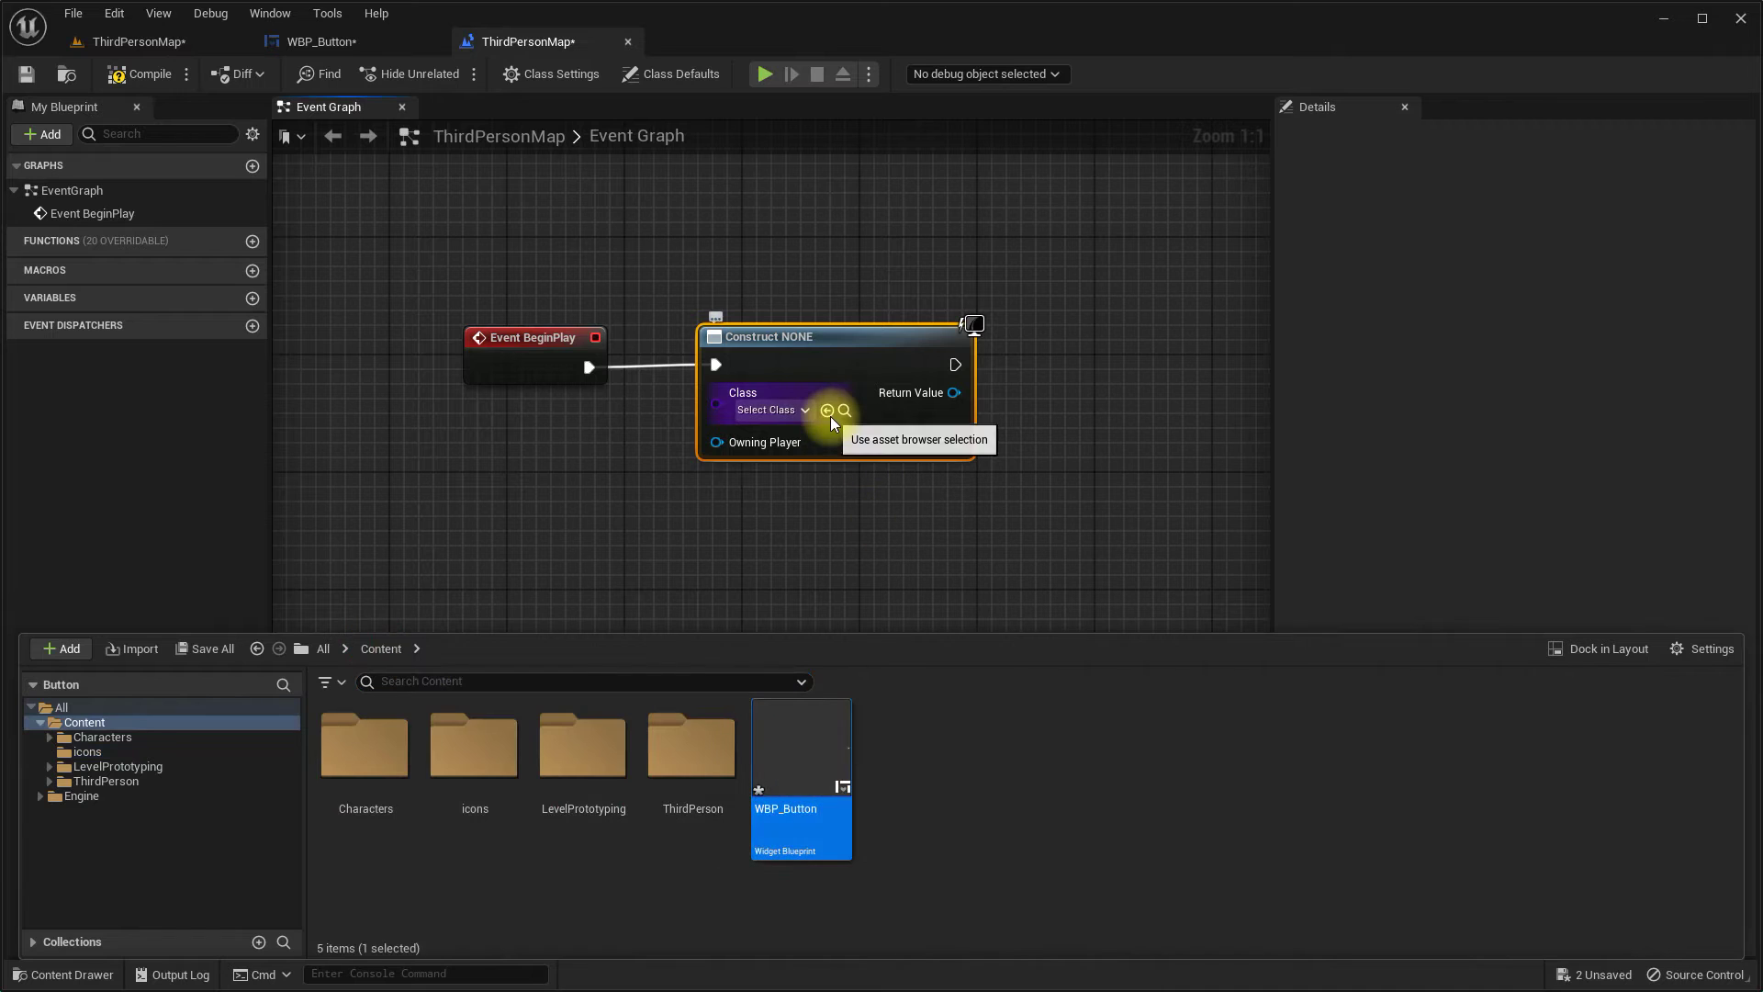
right_click_drag(948, 447, 716, 456)
left_click_drag(687, 399, 786, 406)
type("add")
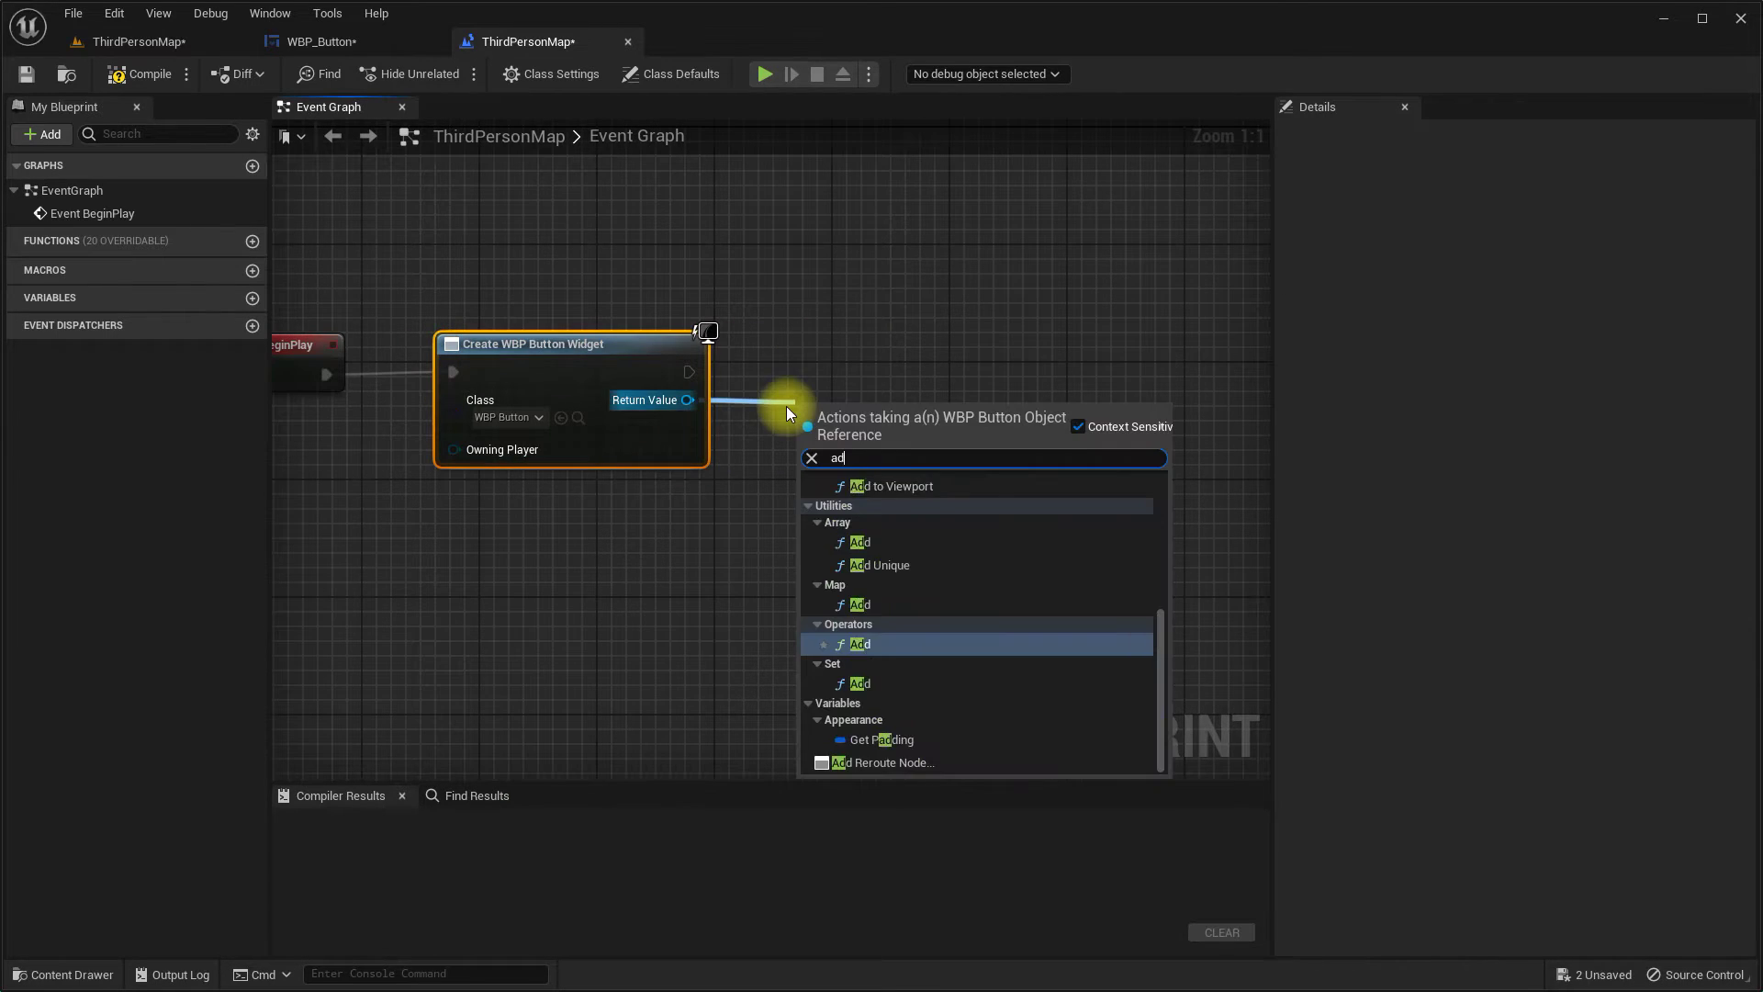
key("Return")
Step: Set Show Mouse Cursor to true on Get Player Controller after Add to Viewport
right_click_drag(883, 423, 645, 441)
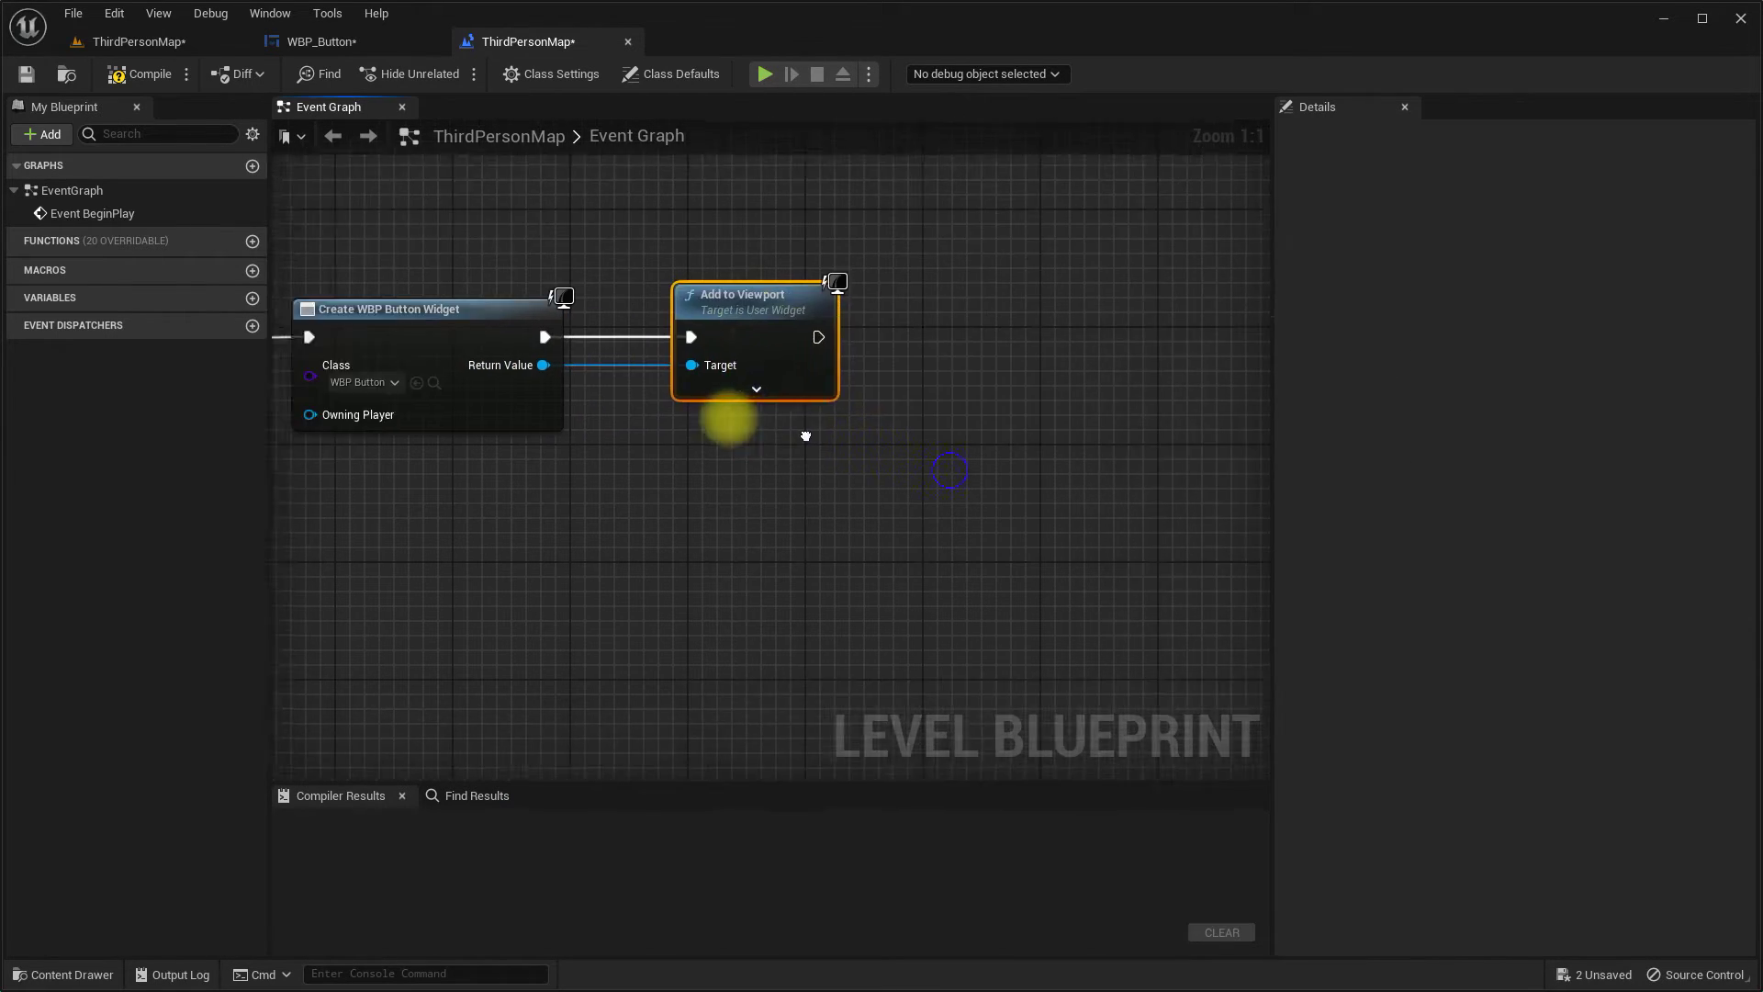
right_click(645, 441)
type("getplayercont")
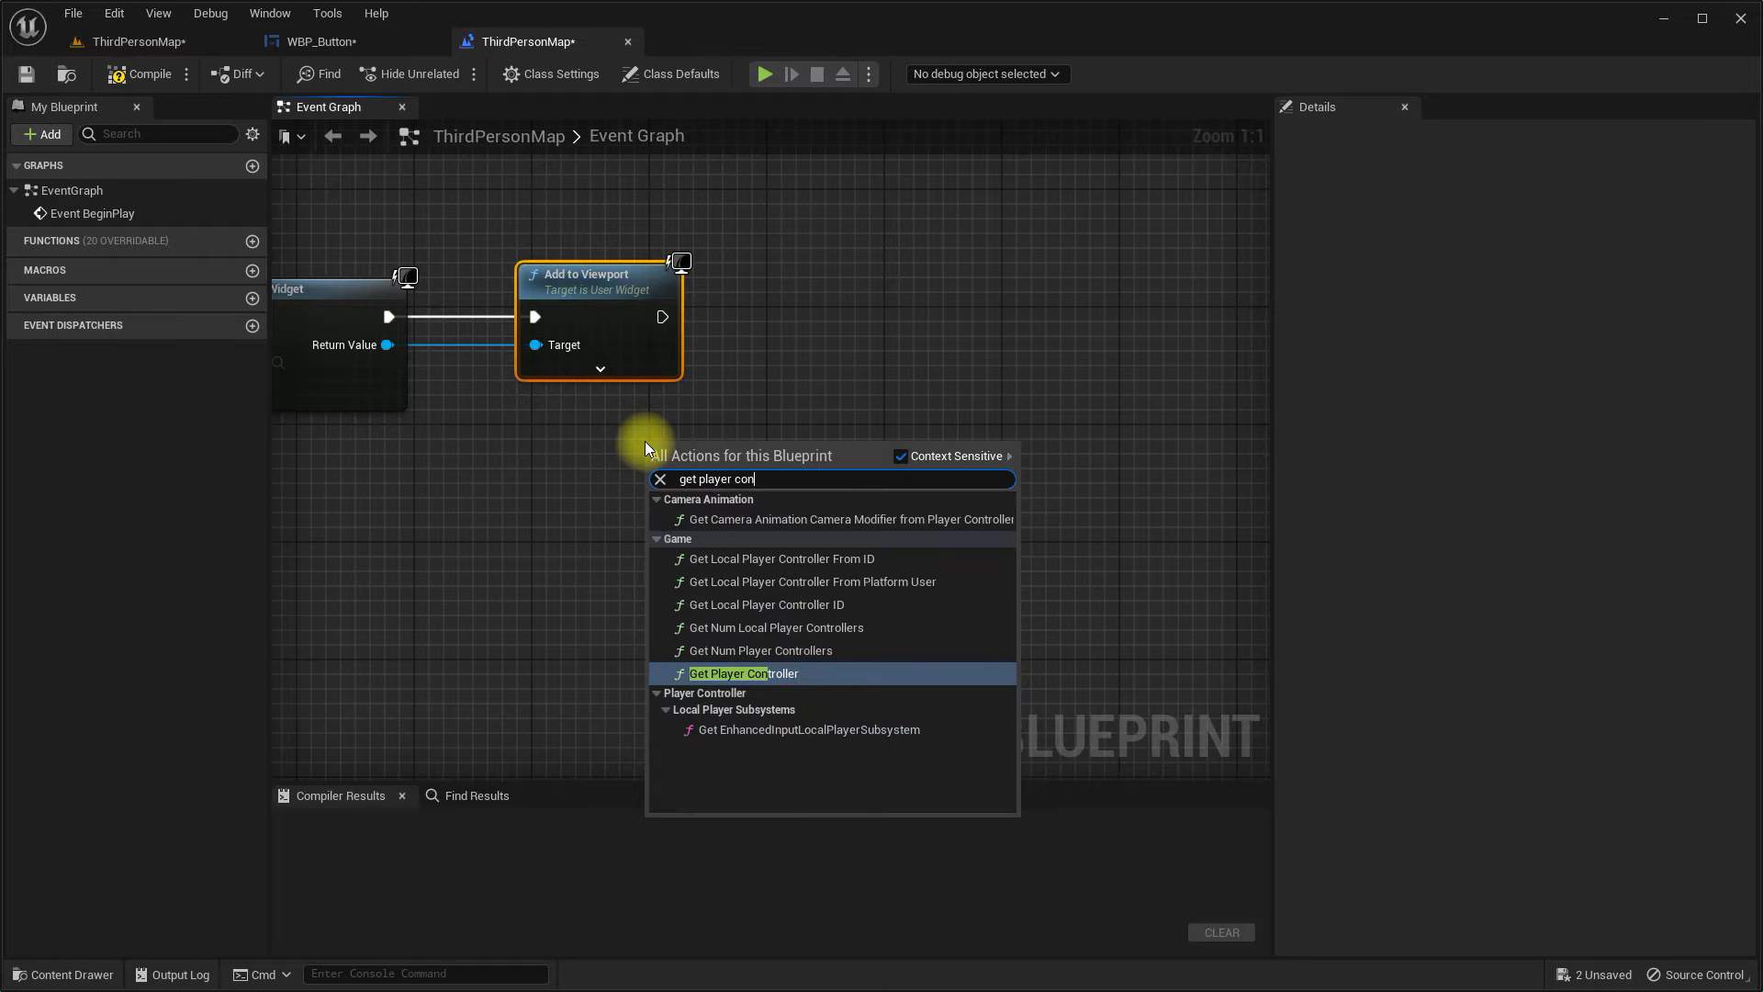
left_click(742, 671)
left_click_drag(848, 477, 920, 358)
type("show mouse")
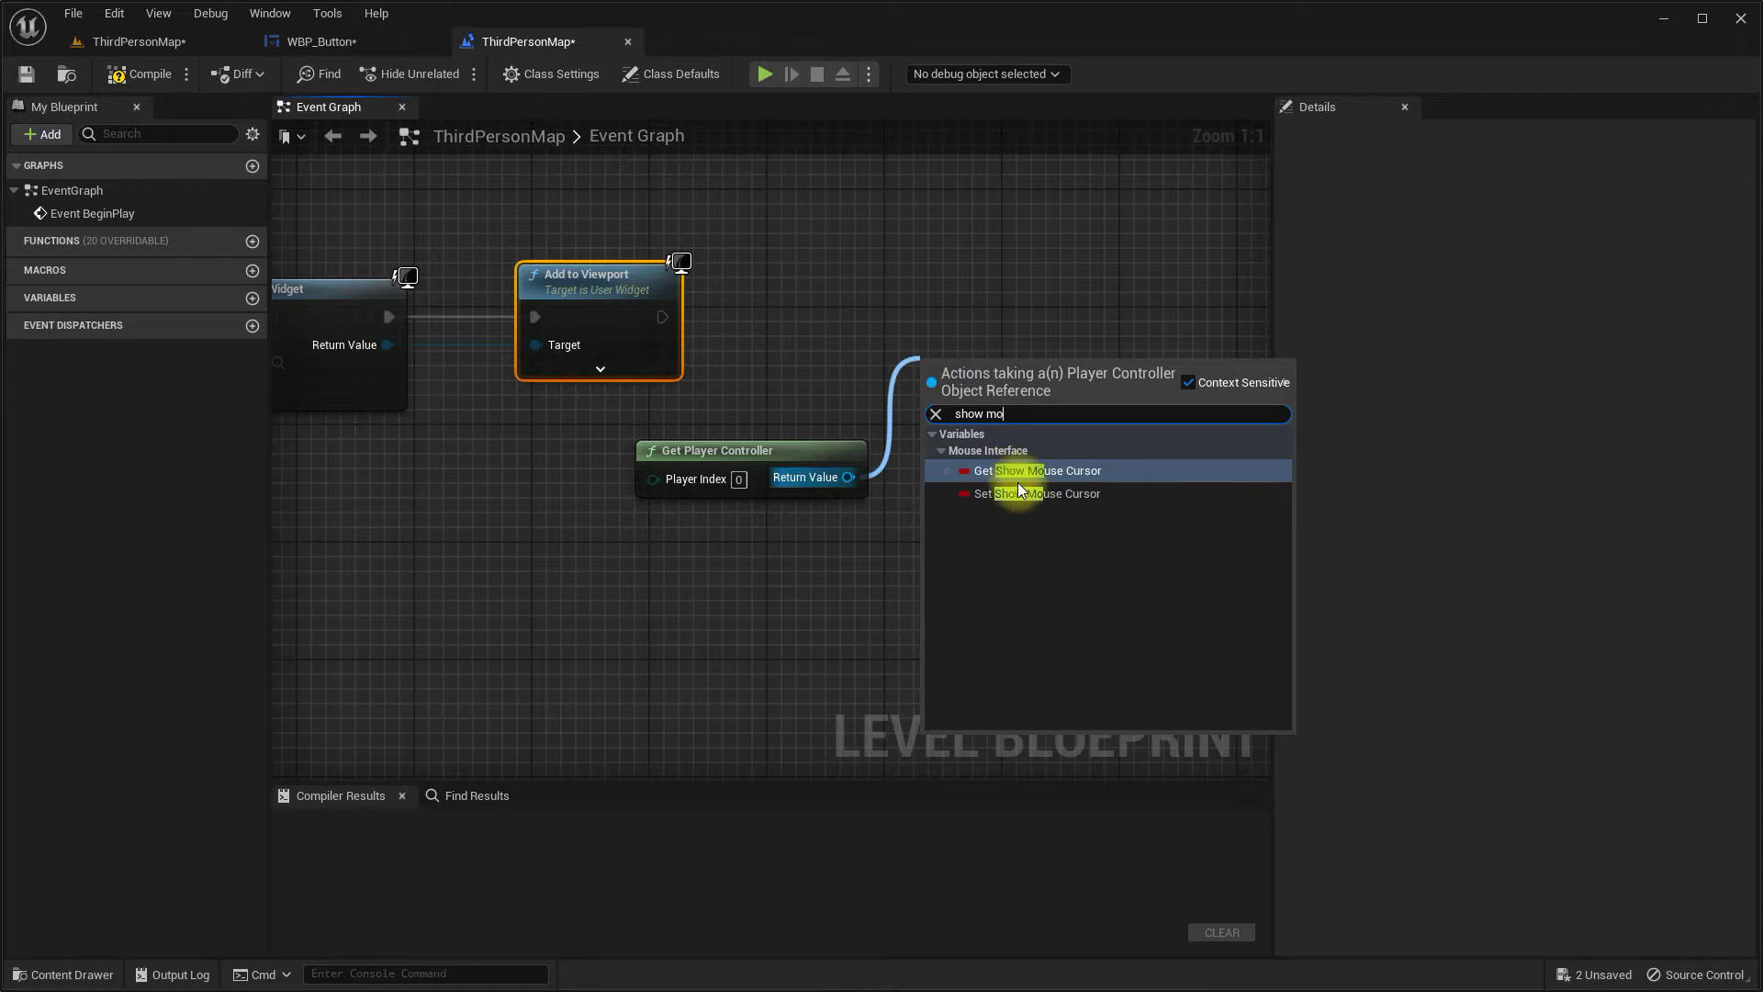
left_click(1017, 478)
left_click_drag(662, 317, 947, 316)
left_click(1071, 346)
left_click(734, 450, "ctrl")
left_click_drag(1086, 342, 1013, 342)
scroll(882, 540, "down", 2)
right_click_drag(949, 539, 1142, 496)
Step: Compile the Level Blueprint, run a quick play test, then go back to WBP_Button
left_click(138, 74)
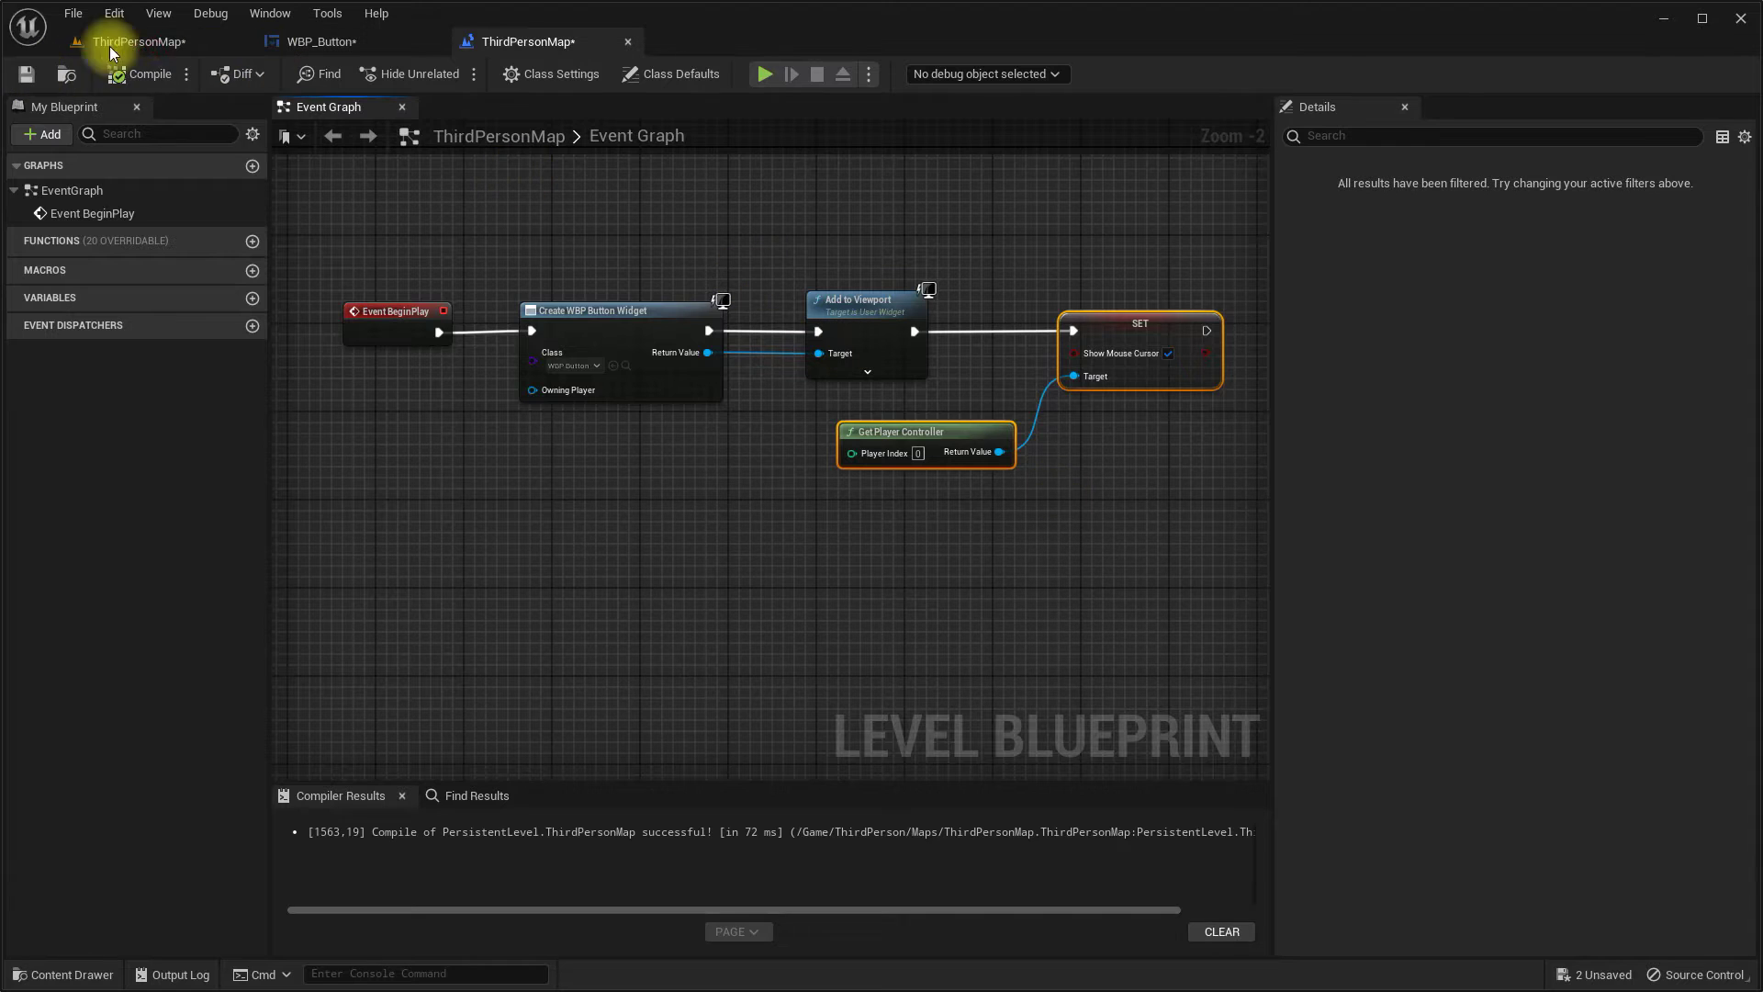
left_click(133, 42)
left_click(412, 75)
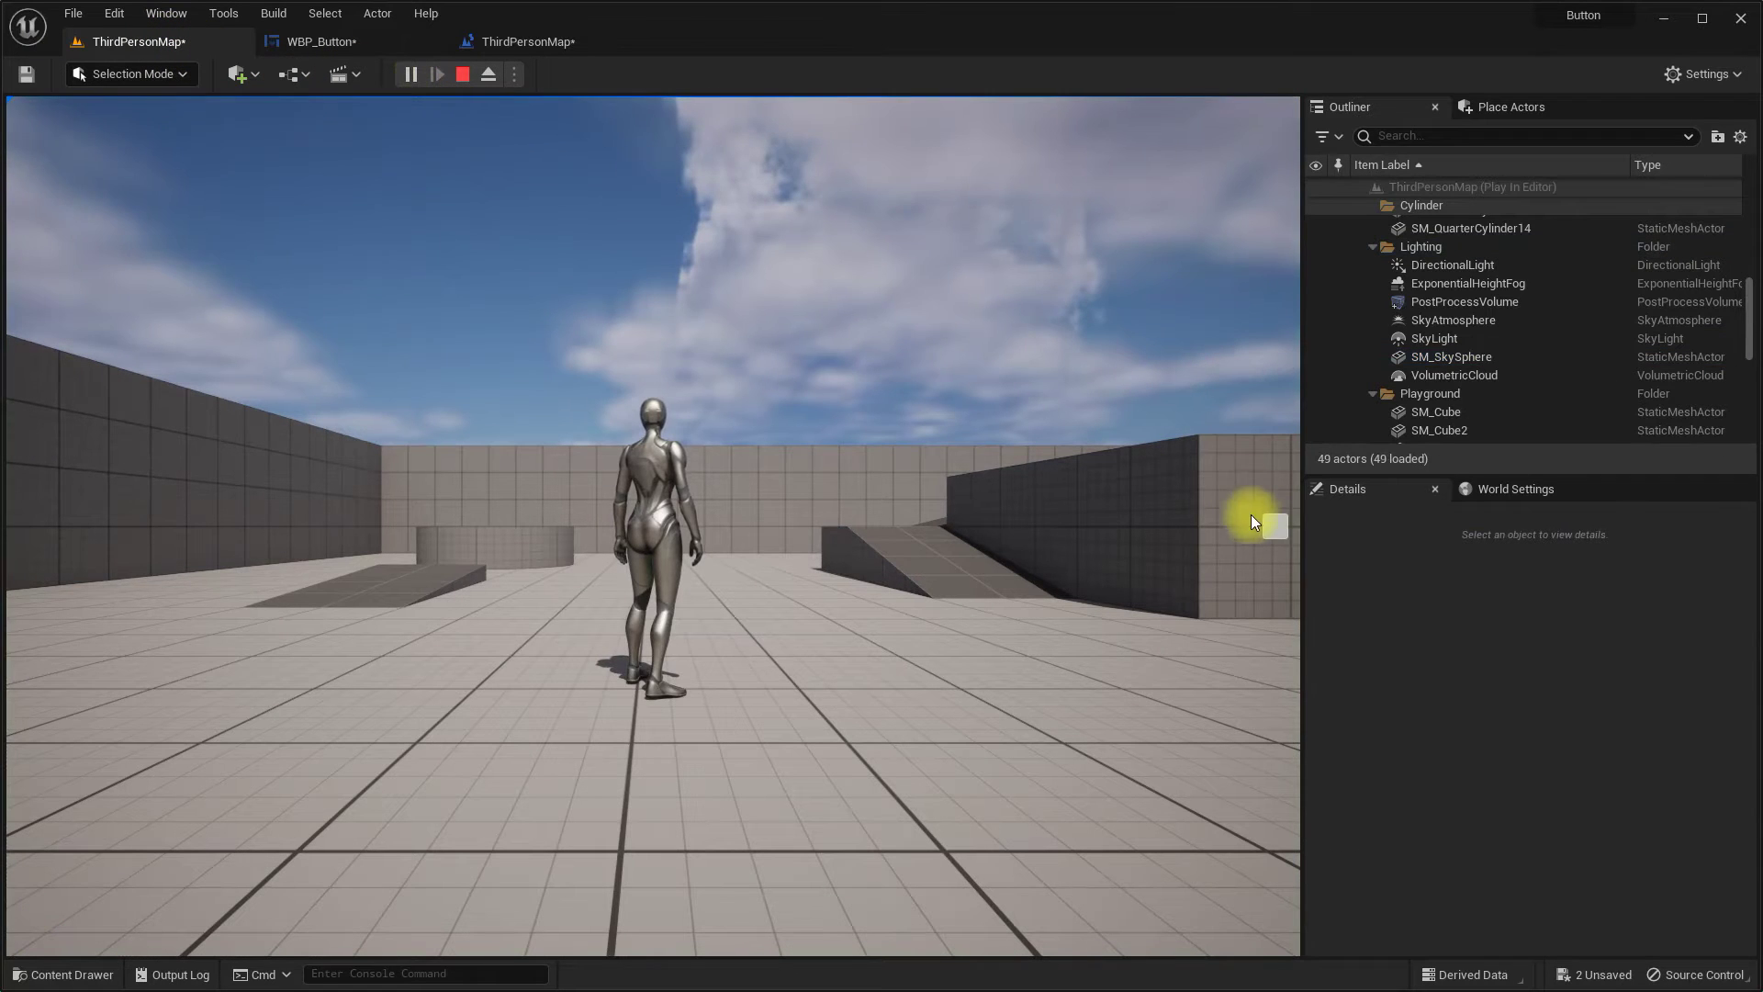
left_click(462, 77)
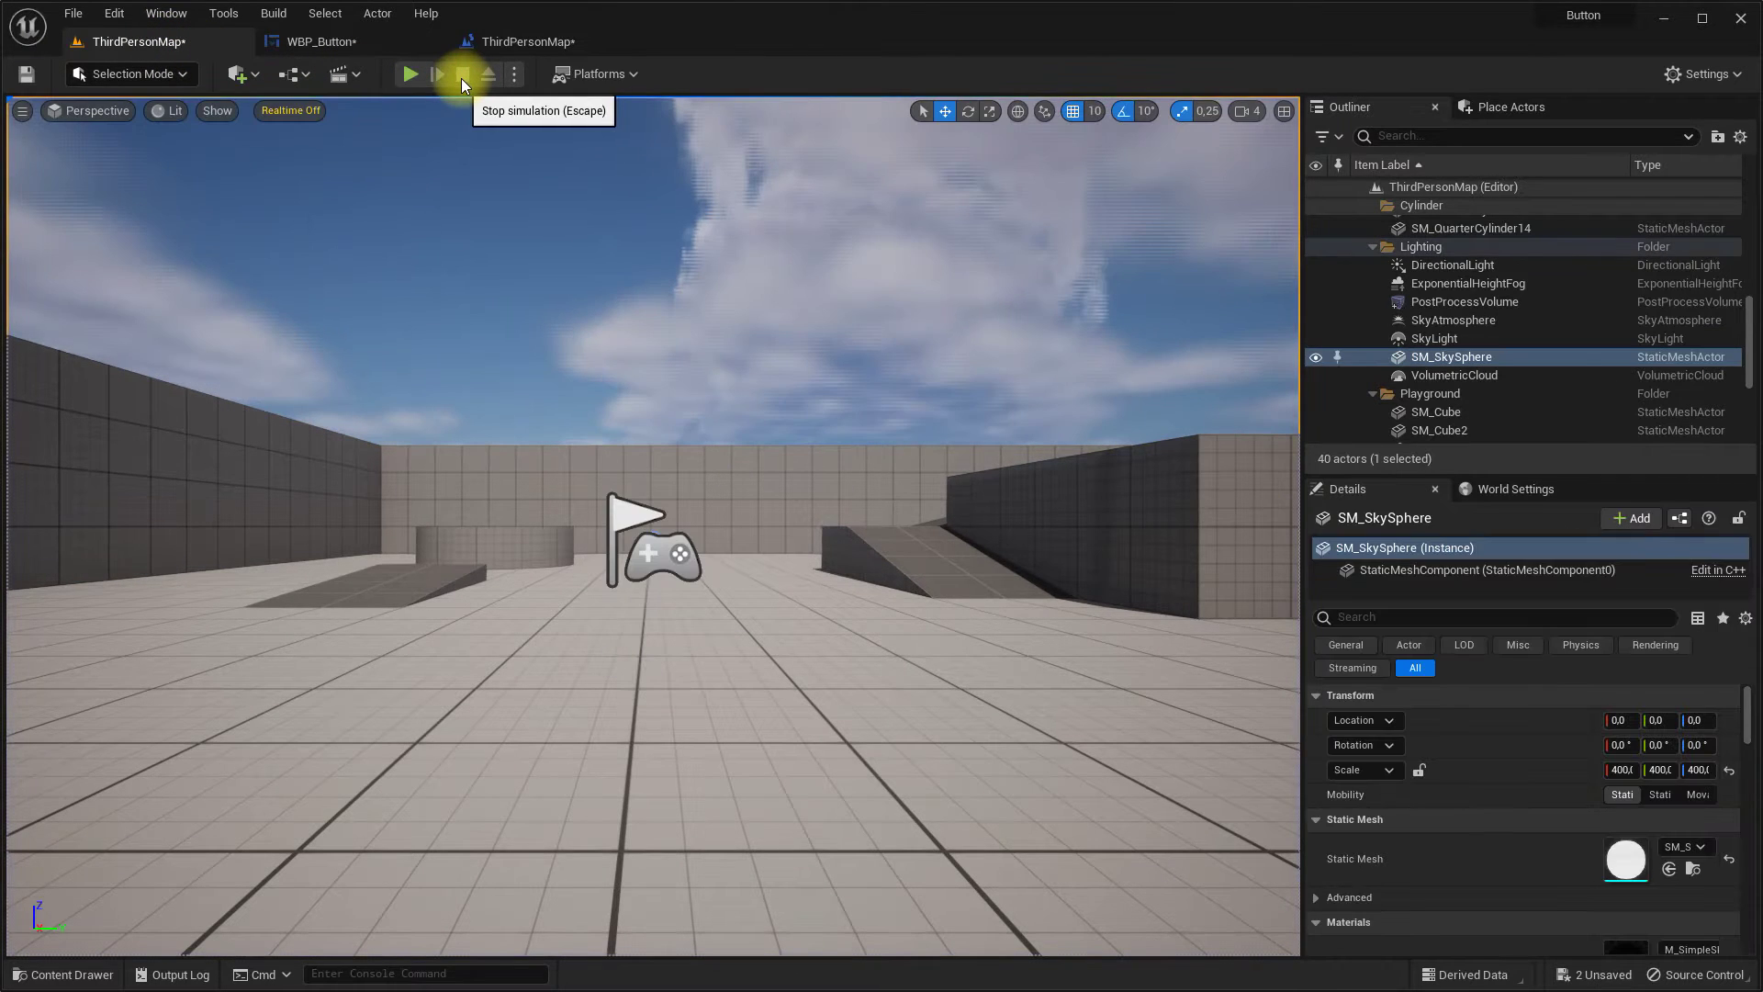
left_click(371, 37)
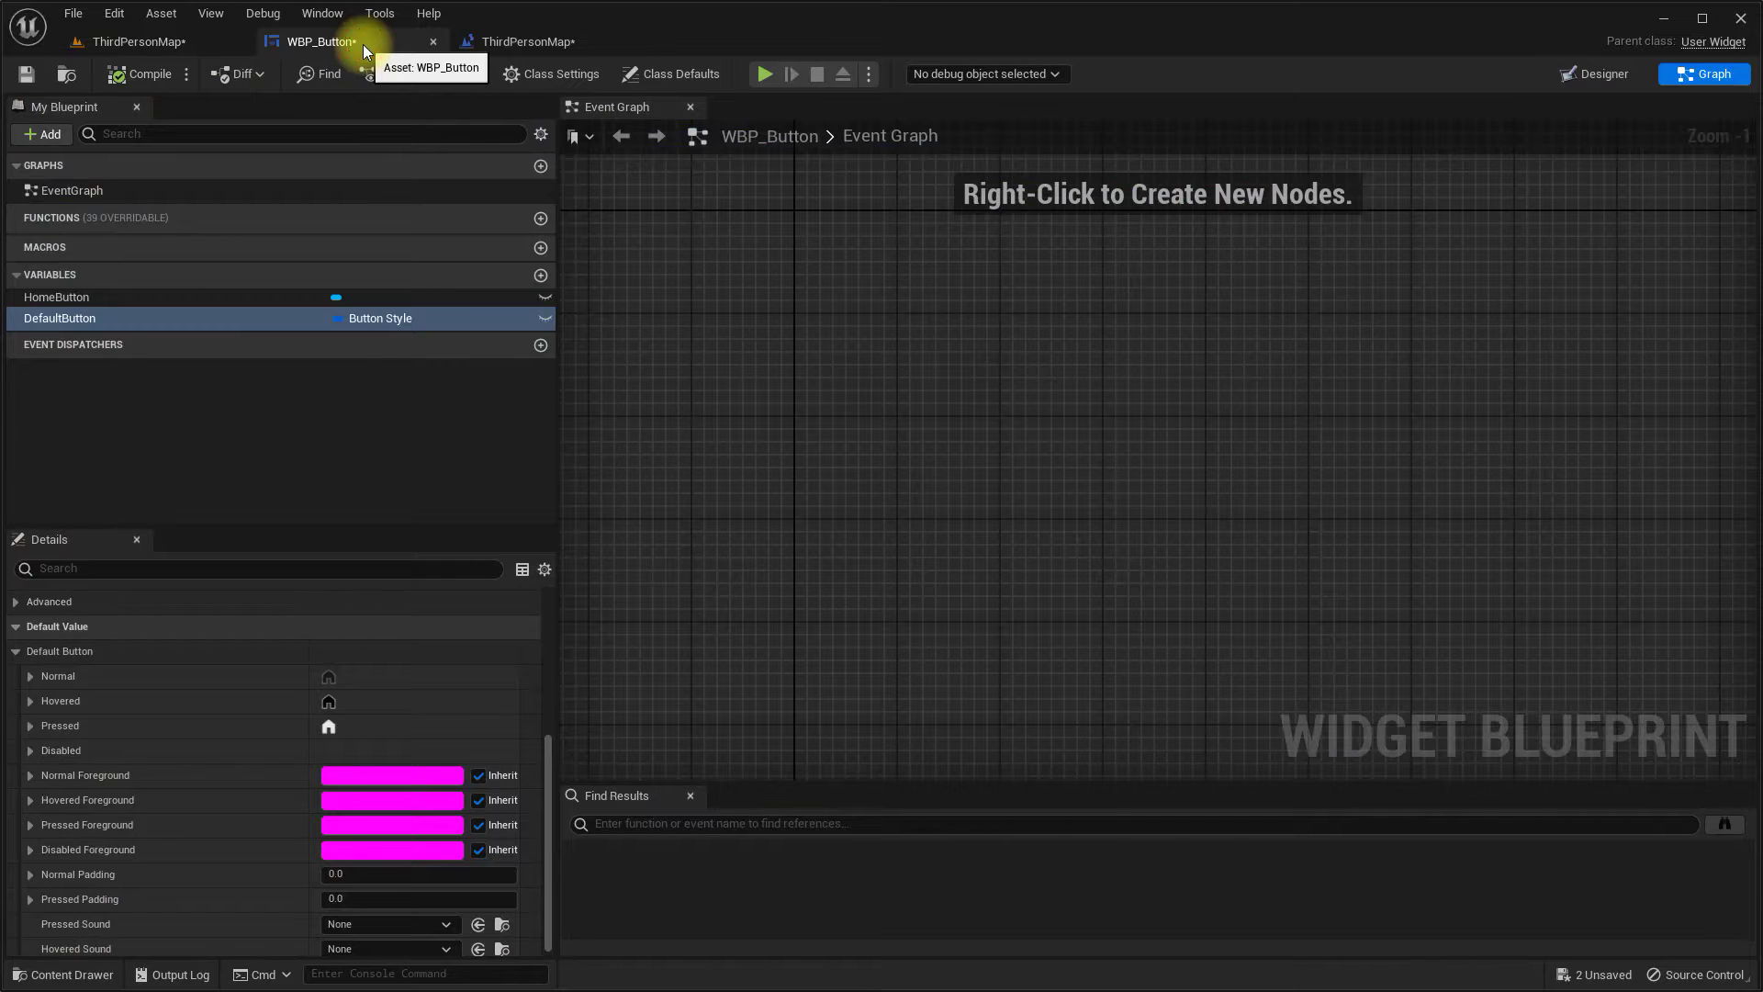
Step: Wire Event Construct into Set Style on HomeButton with DefaultButton as In Style
right_click(903, 340)
type("event co")
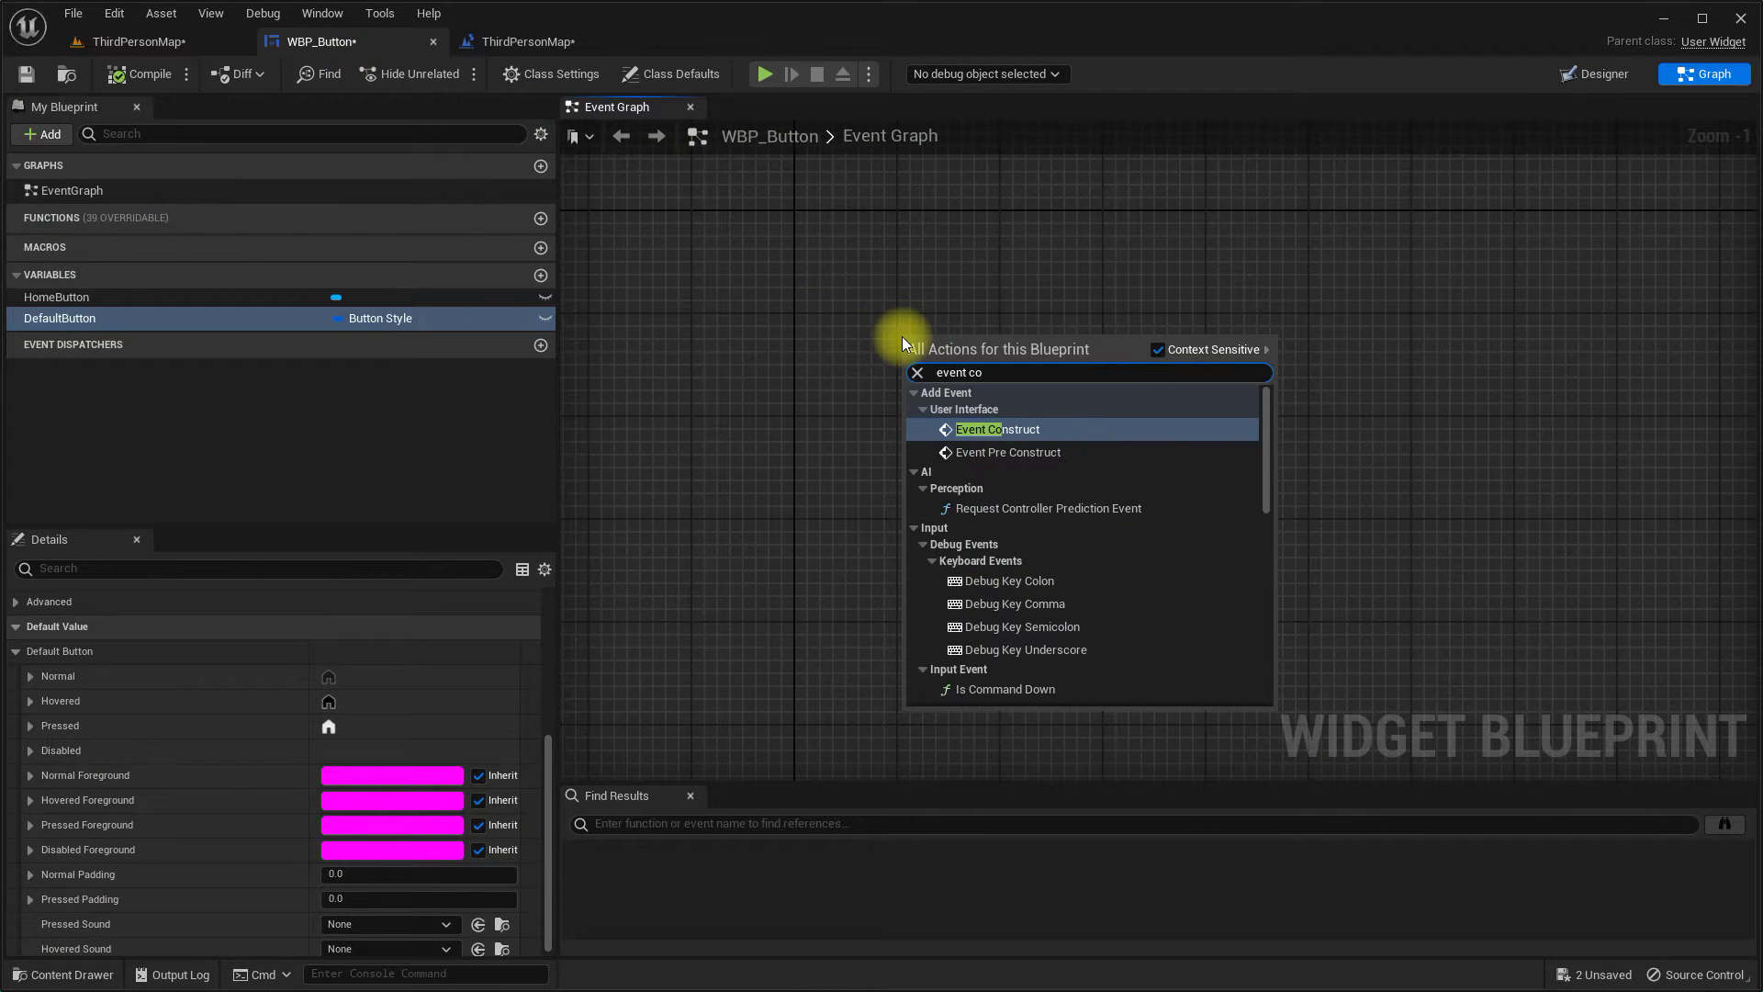
left_click(997, 430)
mouse_move(101, 319)
left_mouse_down()
mouse_move(836, 464)
mouse_move(1038, 409)
left_mouse_up()
left_click(890, 494)
type("set style")
left_click(1081, 502)
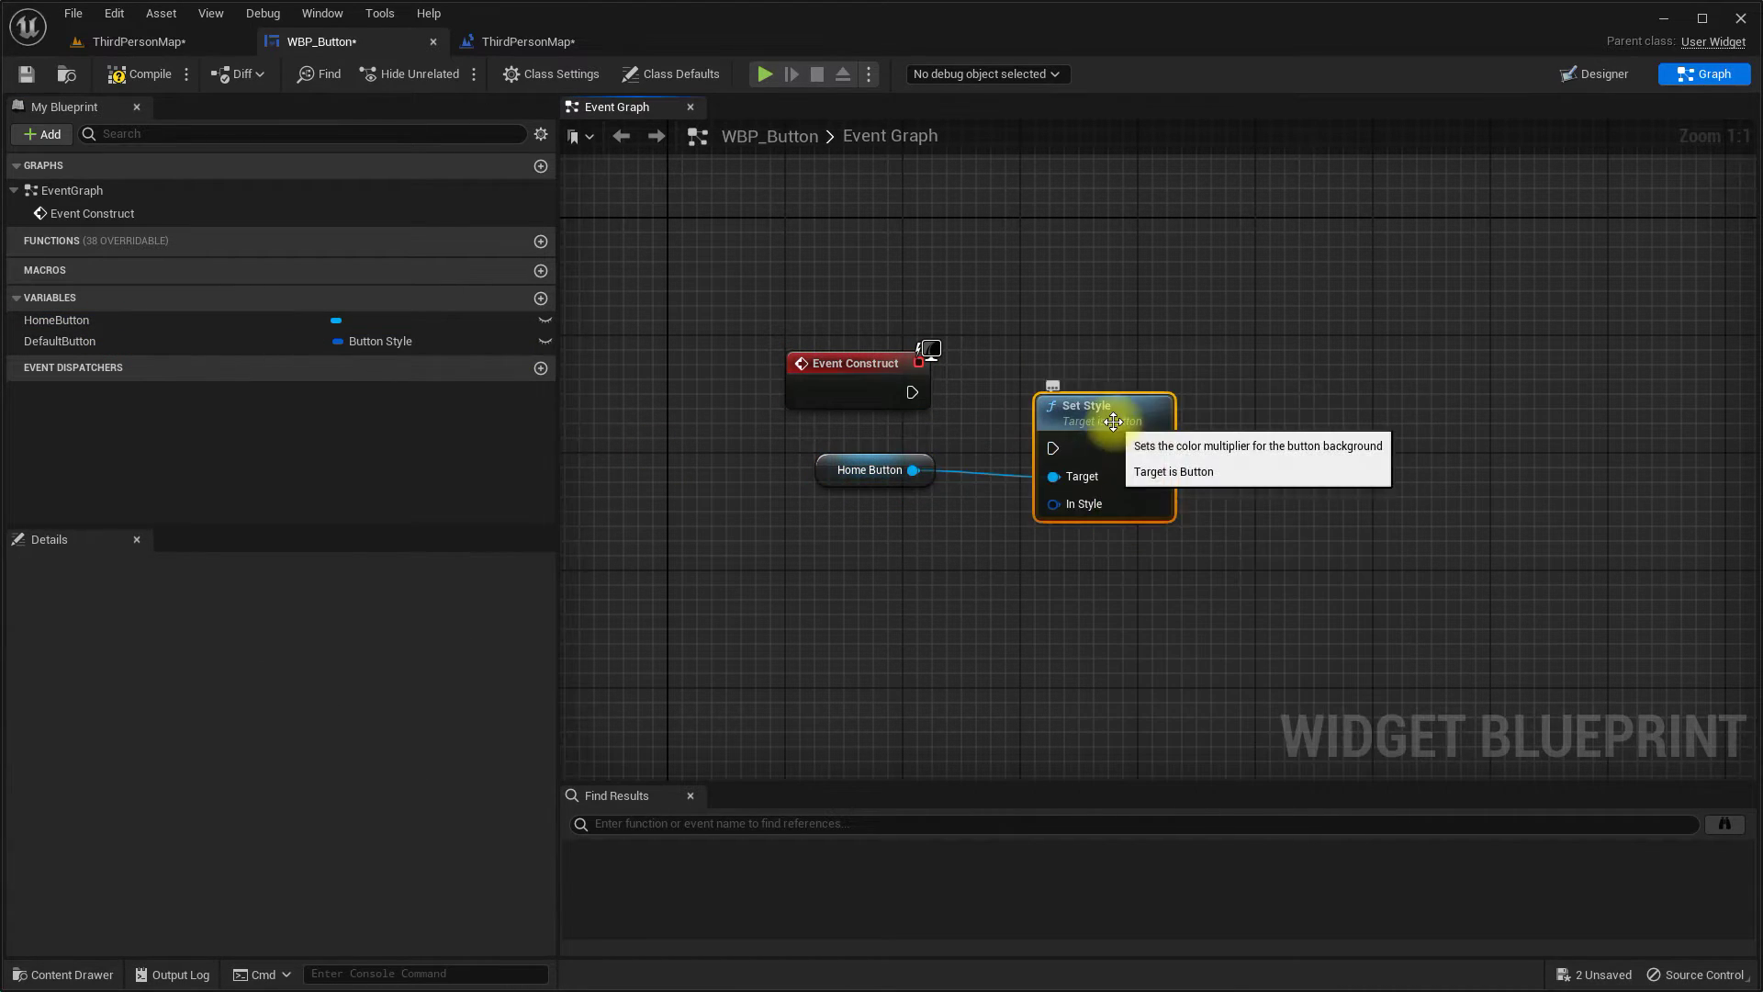
left_click_drag(912, 392, 1157, 391)
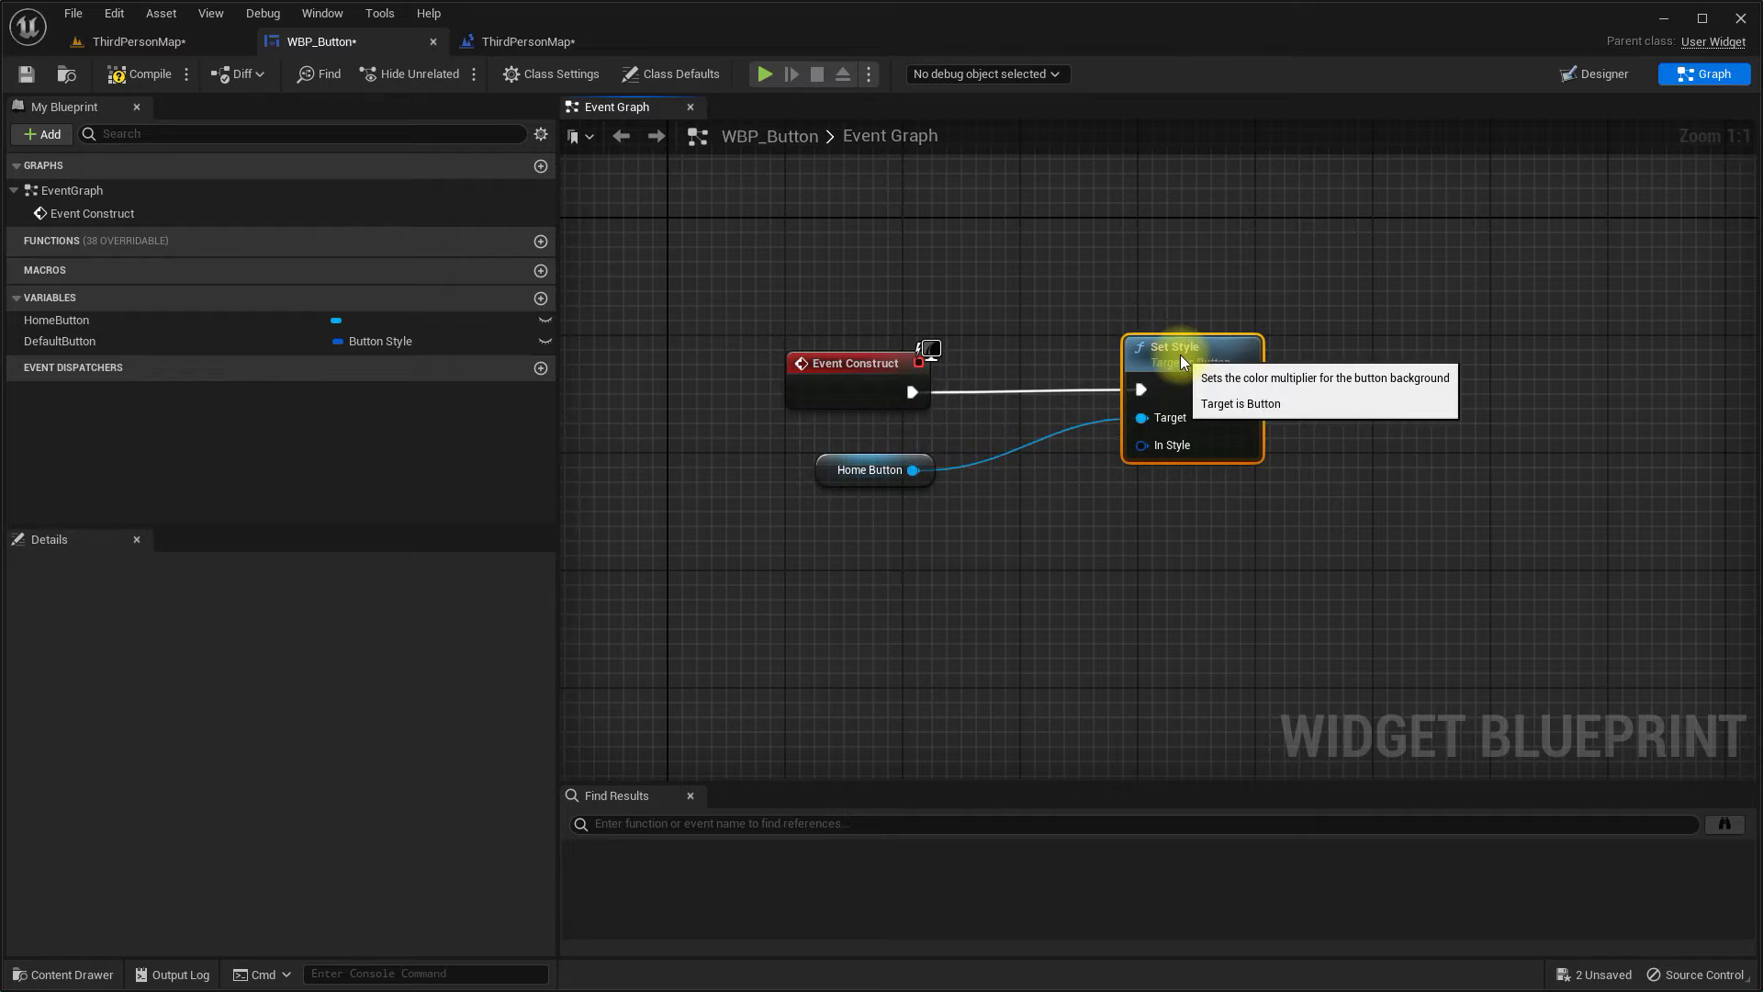
mouse_move(149, 340)
left_mouse_down("ctrl")
mouse_move(831, 511)
mouse_move(1083, 488)
left_mouse_up("ctrl")
left_click_drag(859, 524, 859, 538)
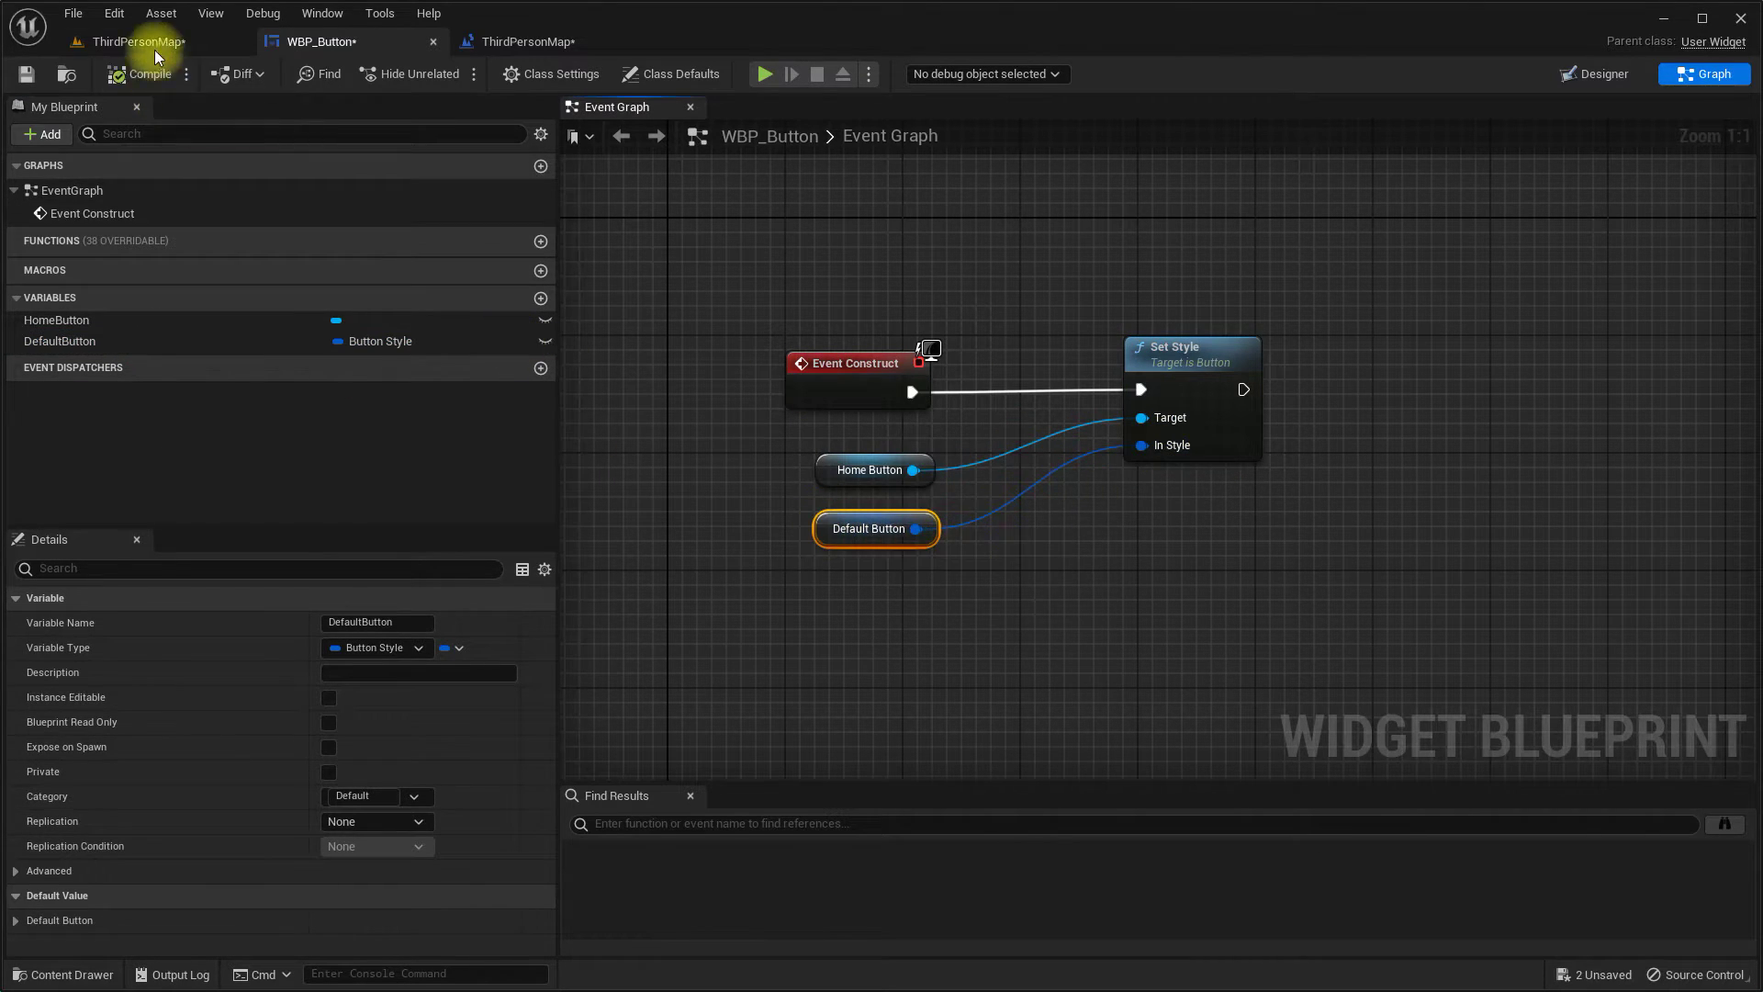
Step: Play-test the level, then return to WBP_Button and select the DefaultButton variable
left_click(137, 42)
left_click(413, 73)
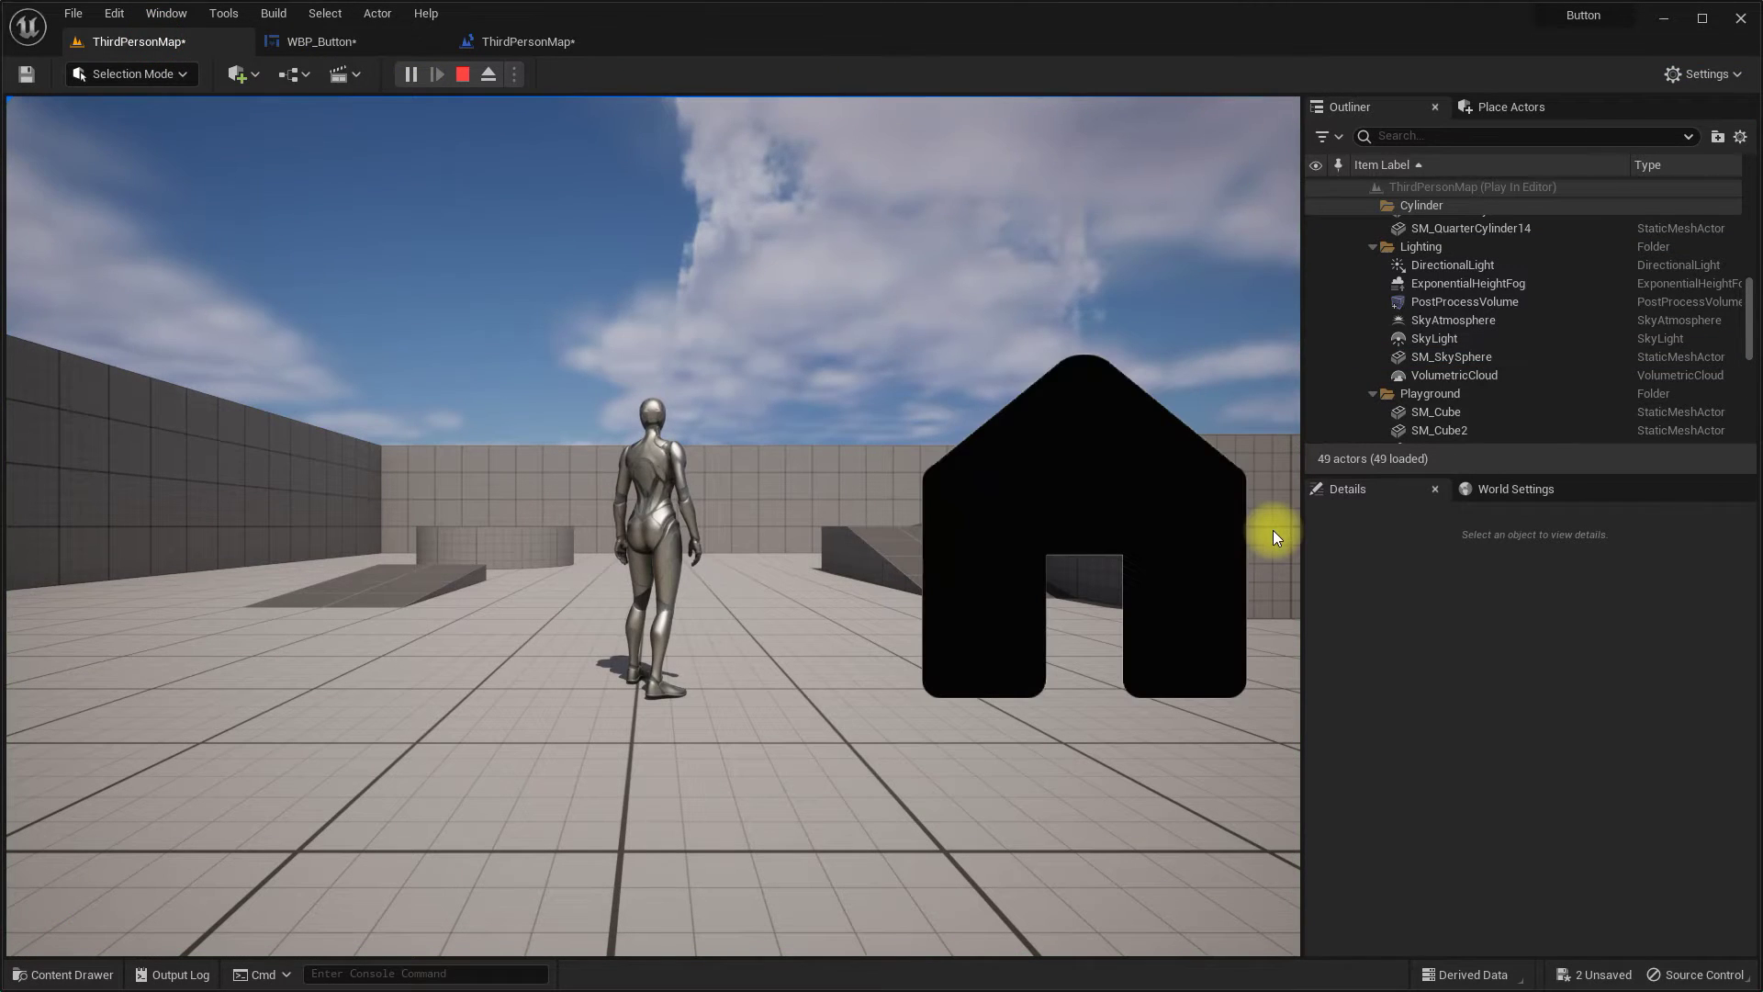
left_click(459, 75)
left_click(346, 46)
left_click(147, 341)
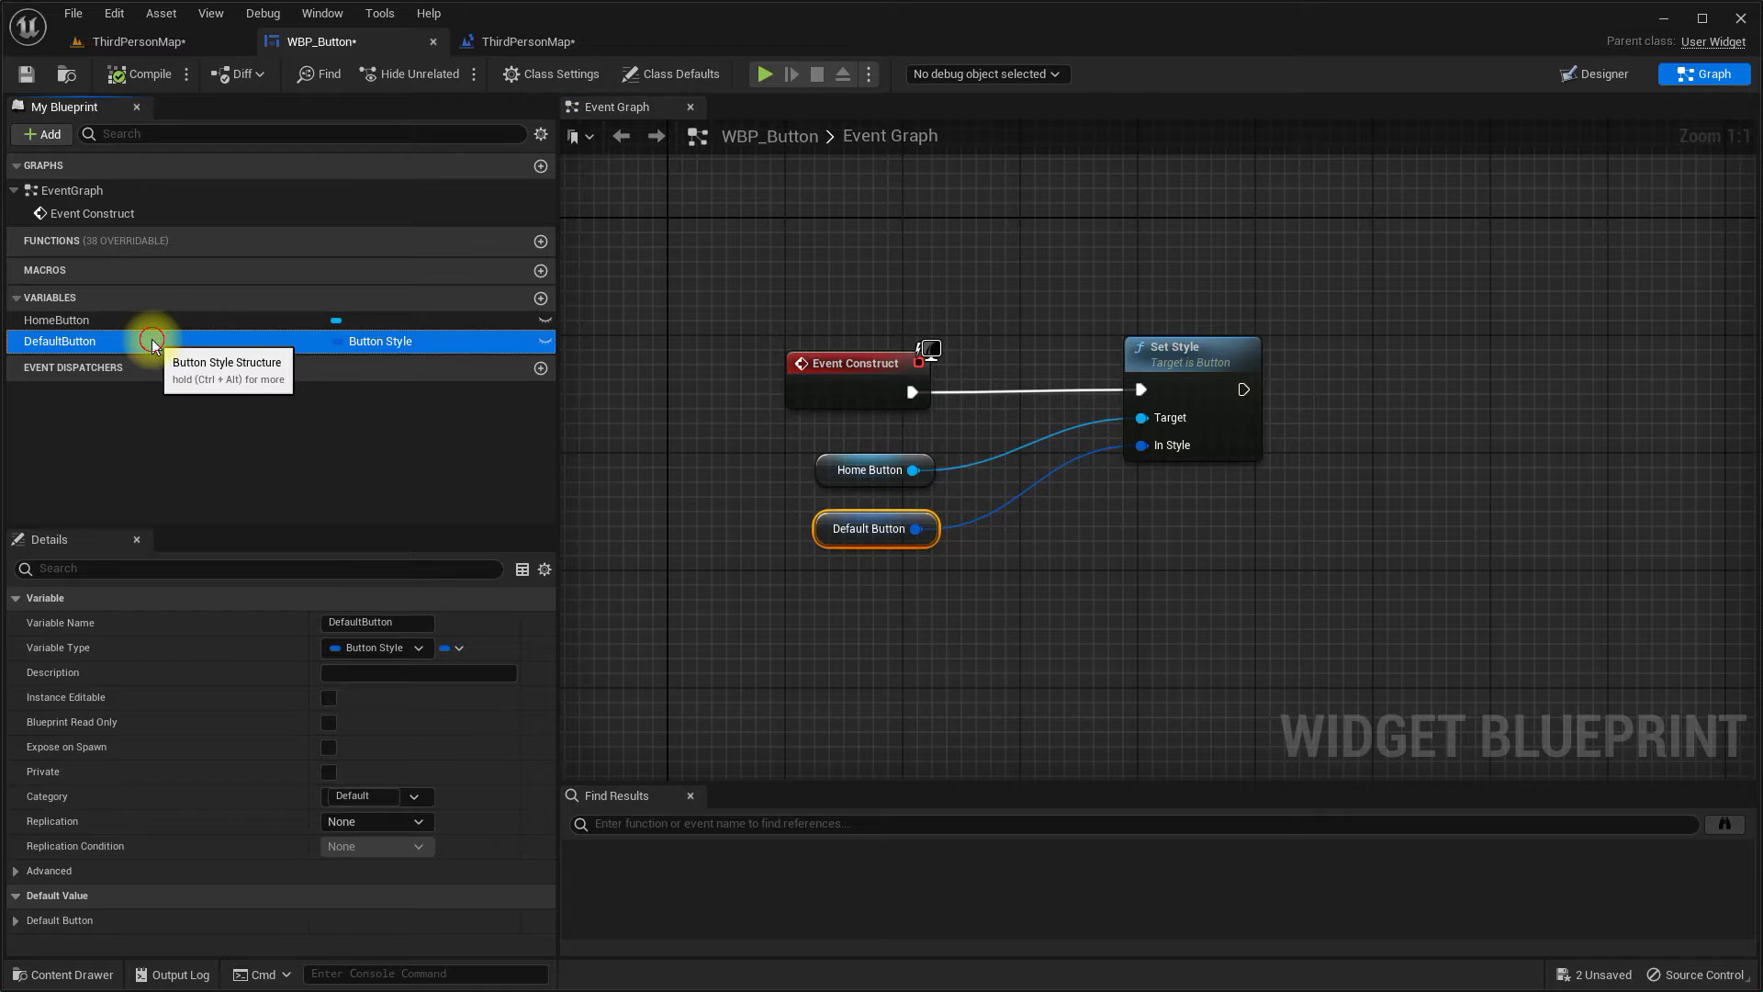
Step: Set the image size to 64 for DefaultButton's Normal, Hovered and Pressed states
scroll(245, 725, "down", 3)
scroll(183, 730, "down", 3)
left_click(30, 676)
type("64")
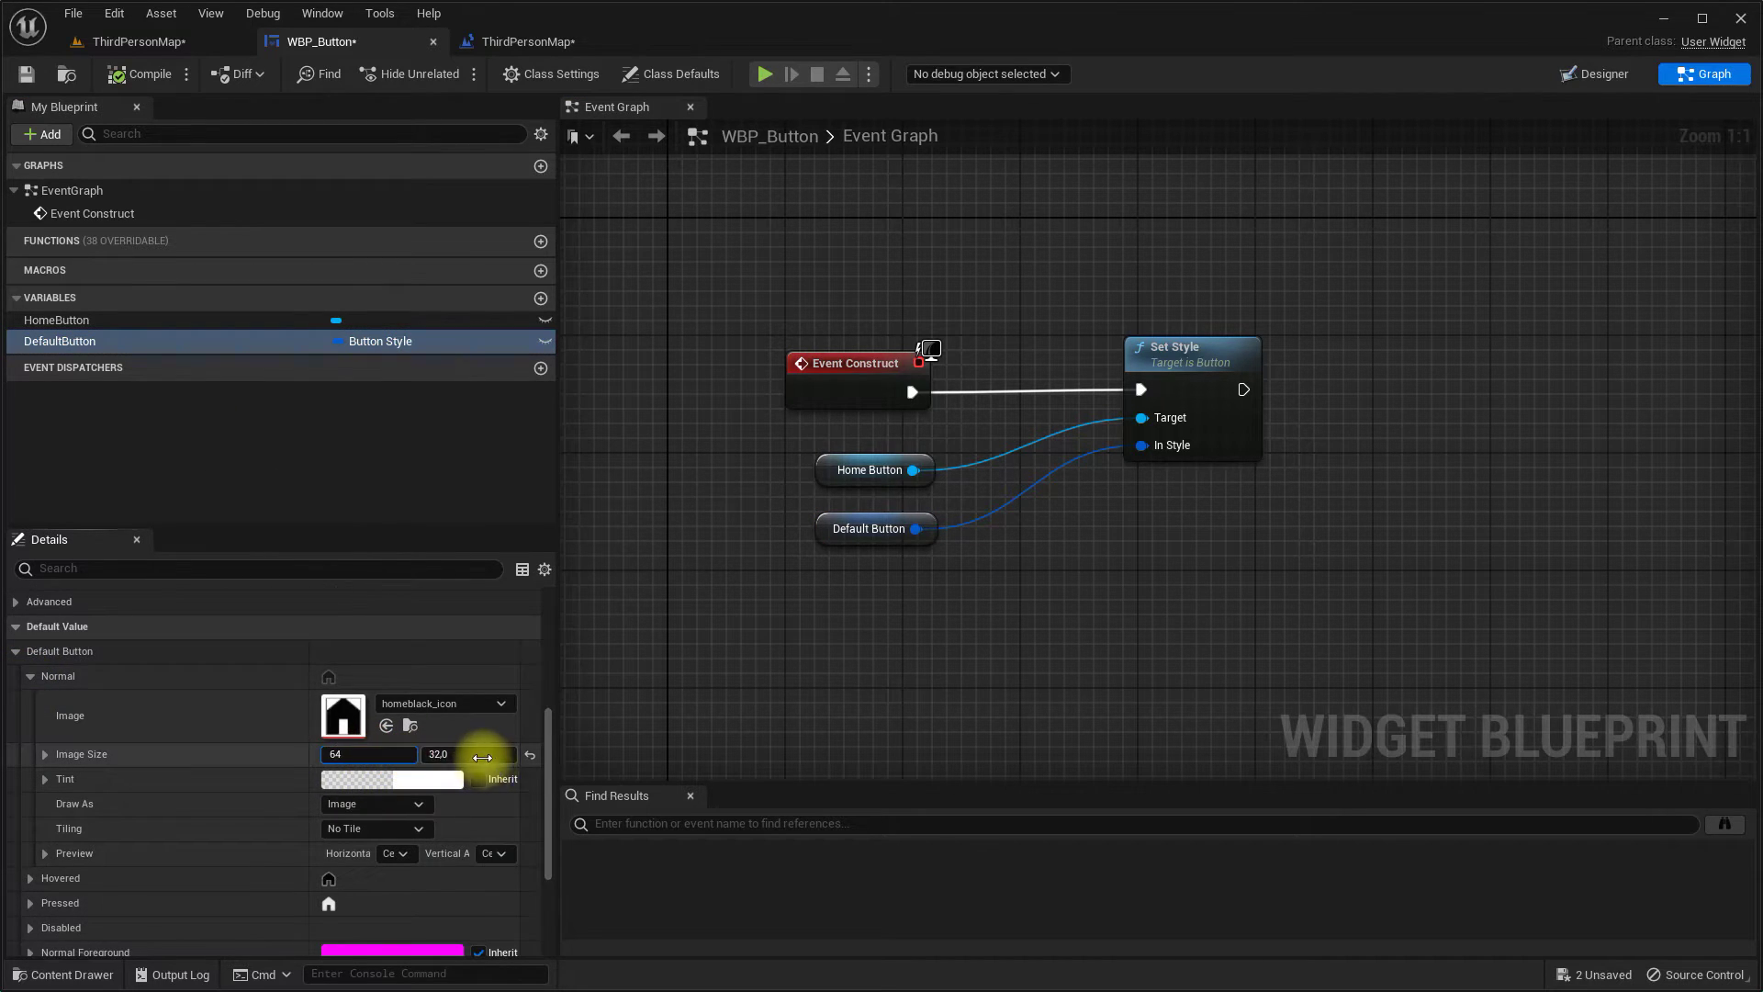
key("Return")
left_click(30, 675)
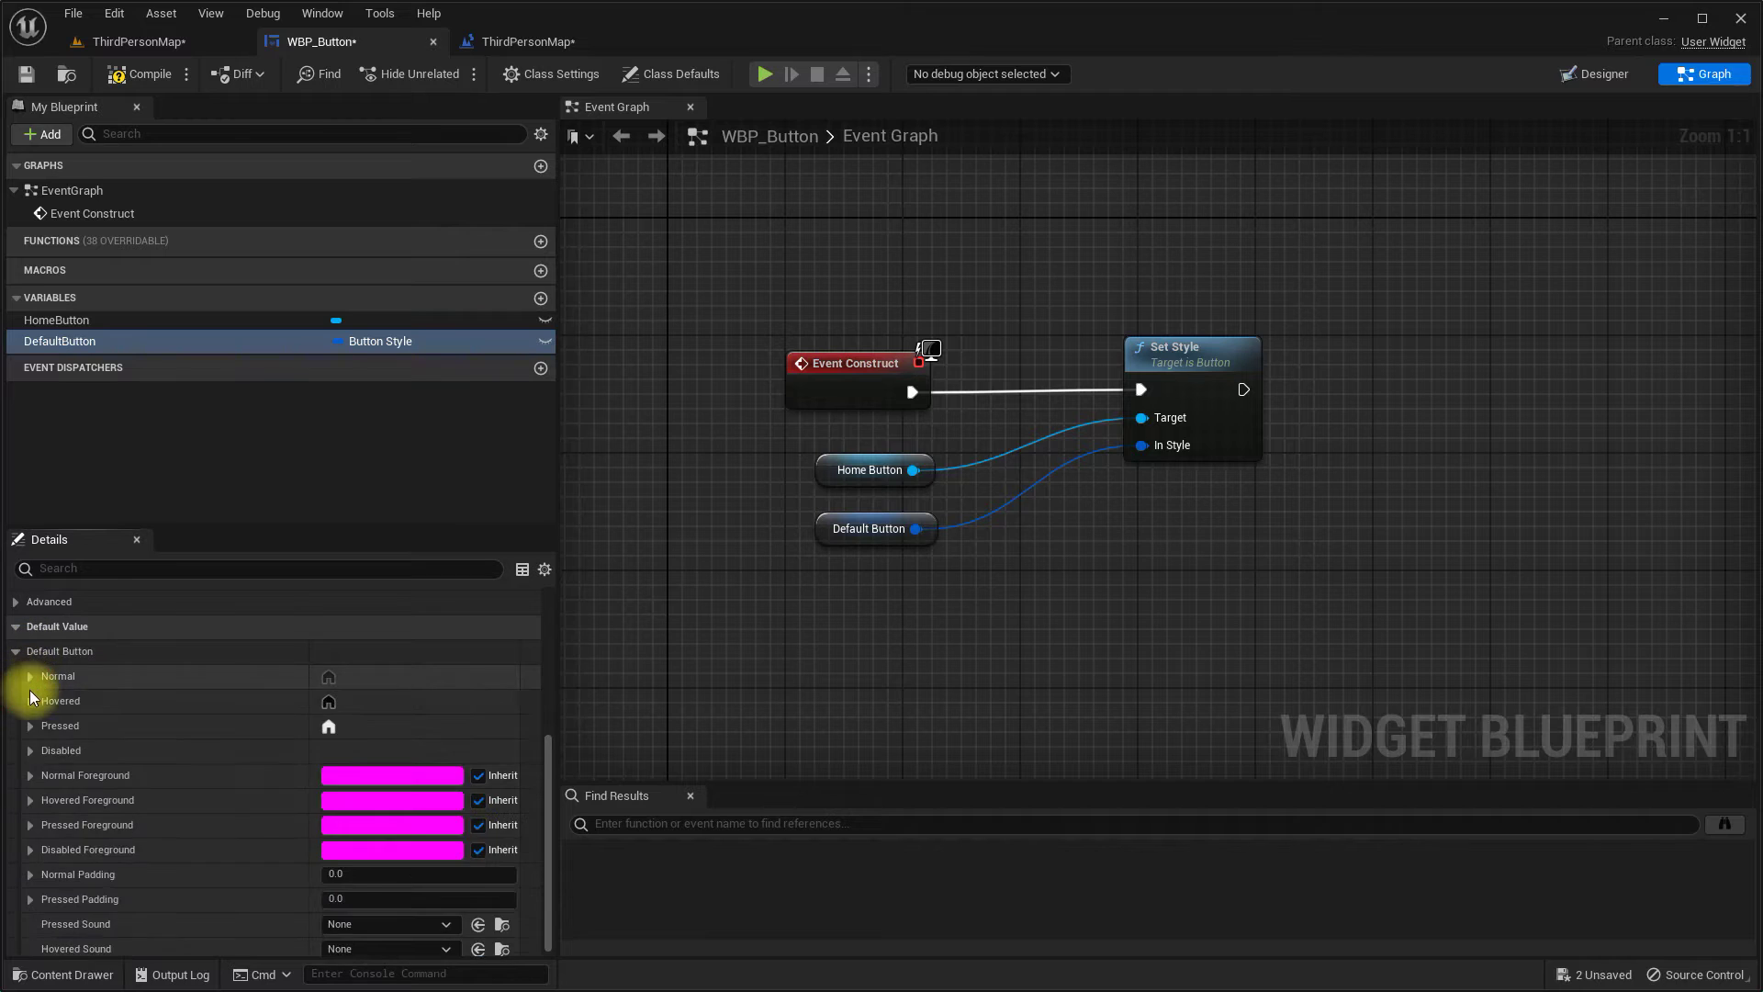
left_click(30, 701)
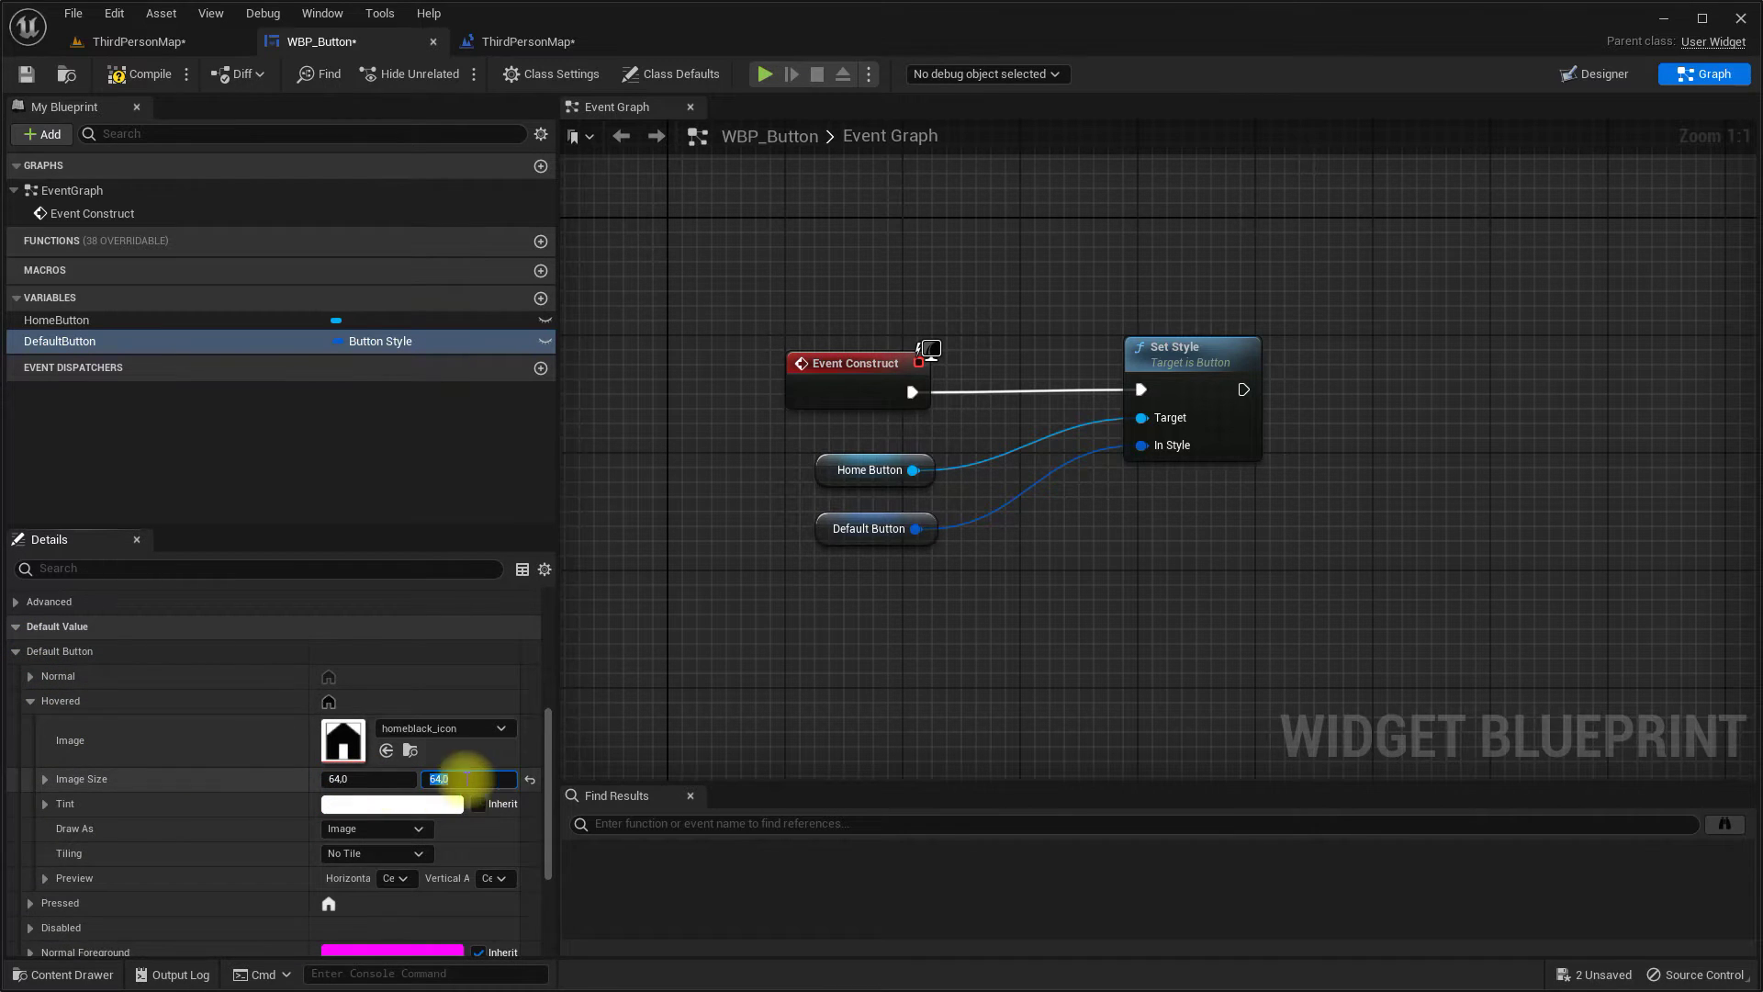
left_click(30, 701)
left_click(31, 726)
left_click(386, 805)
type("64")
left_click(473, 804)
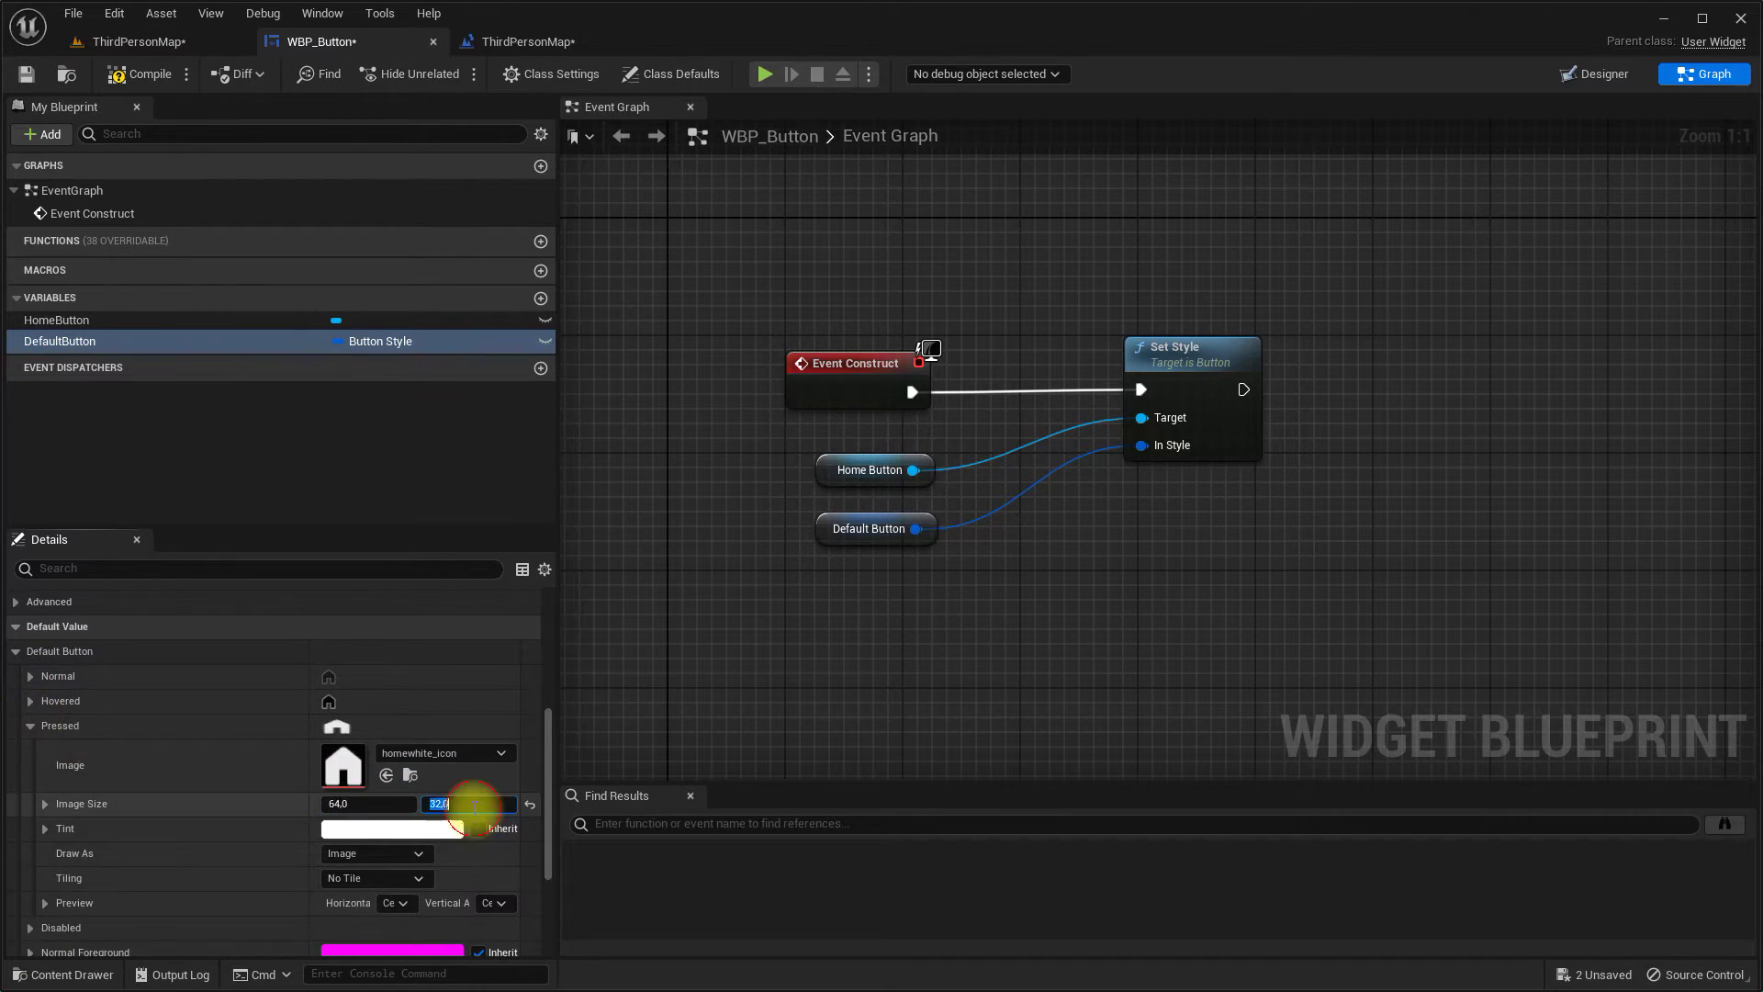
left_click(30, 726)
Step: Save WBP_Button, play-test the ThirdPersonMap level, and return to the Event Graph
left_click(25, 73)
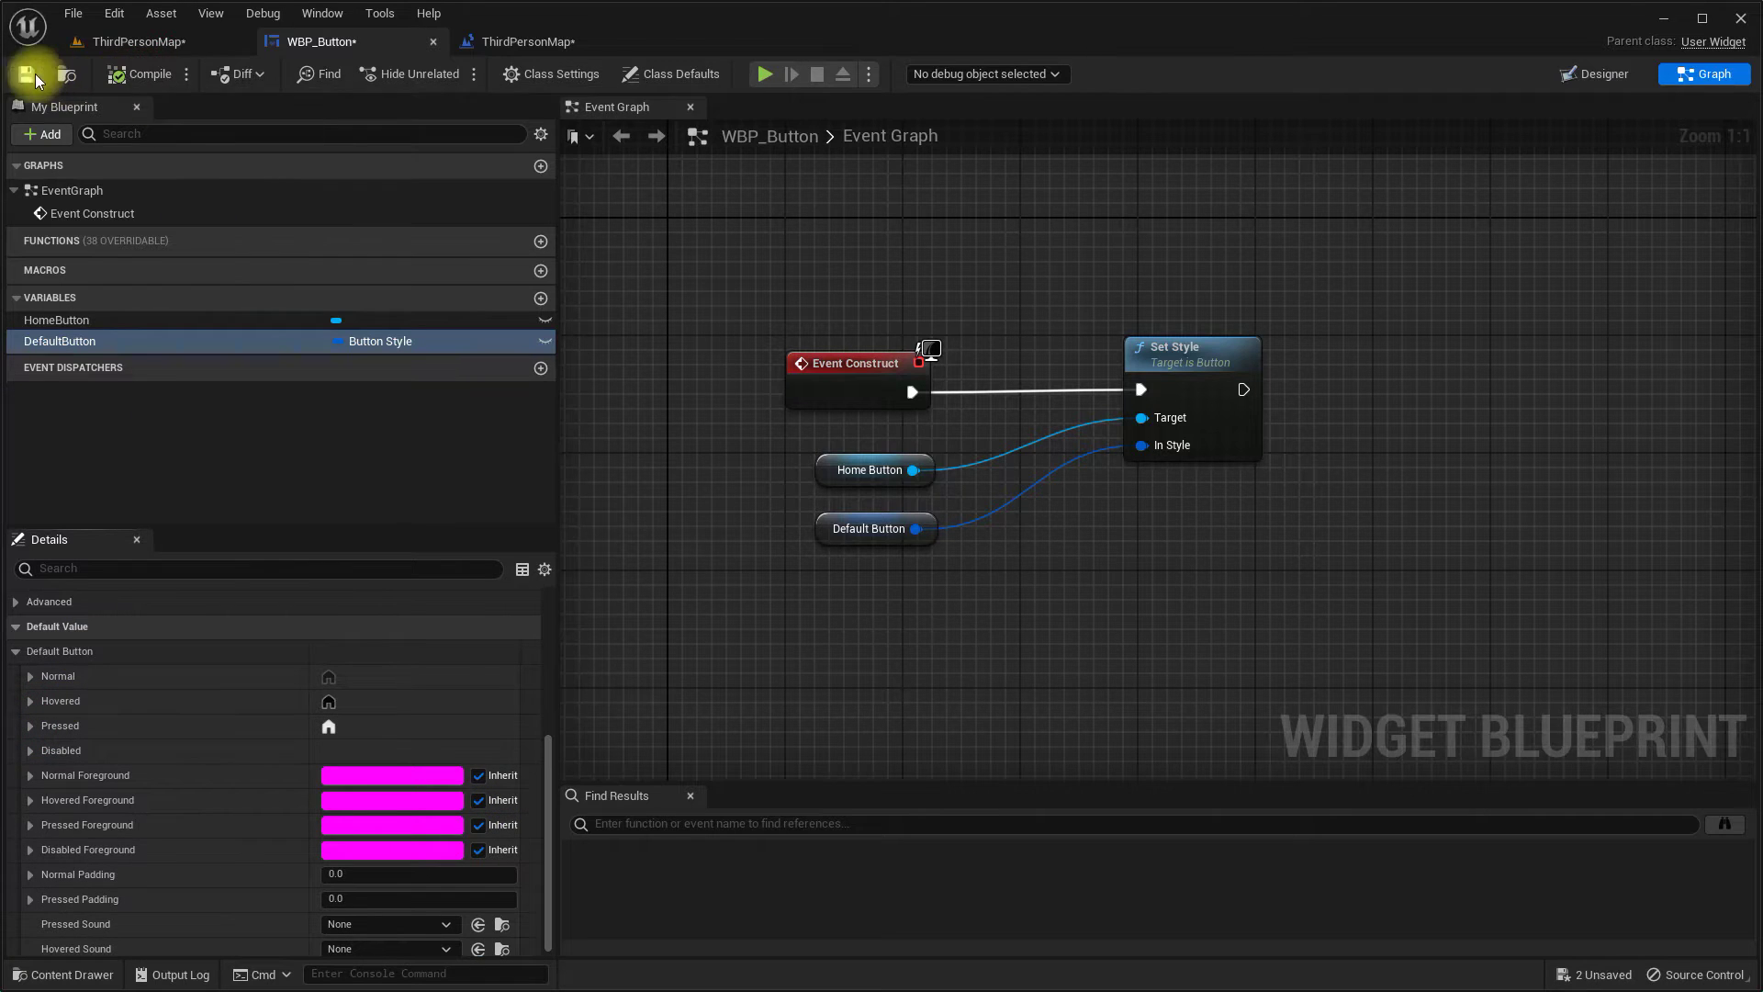
left_click(138, 42)
left_click(412, 75)
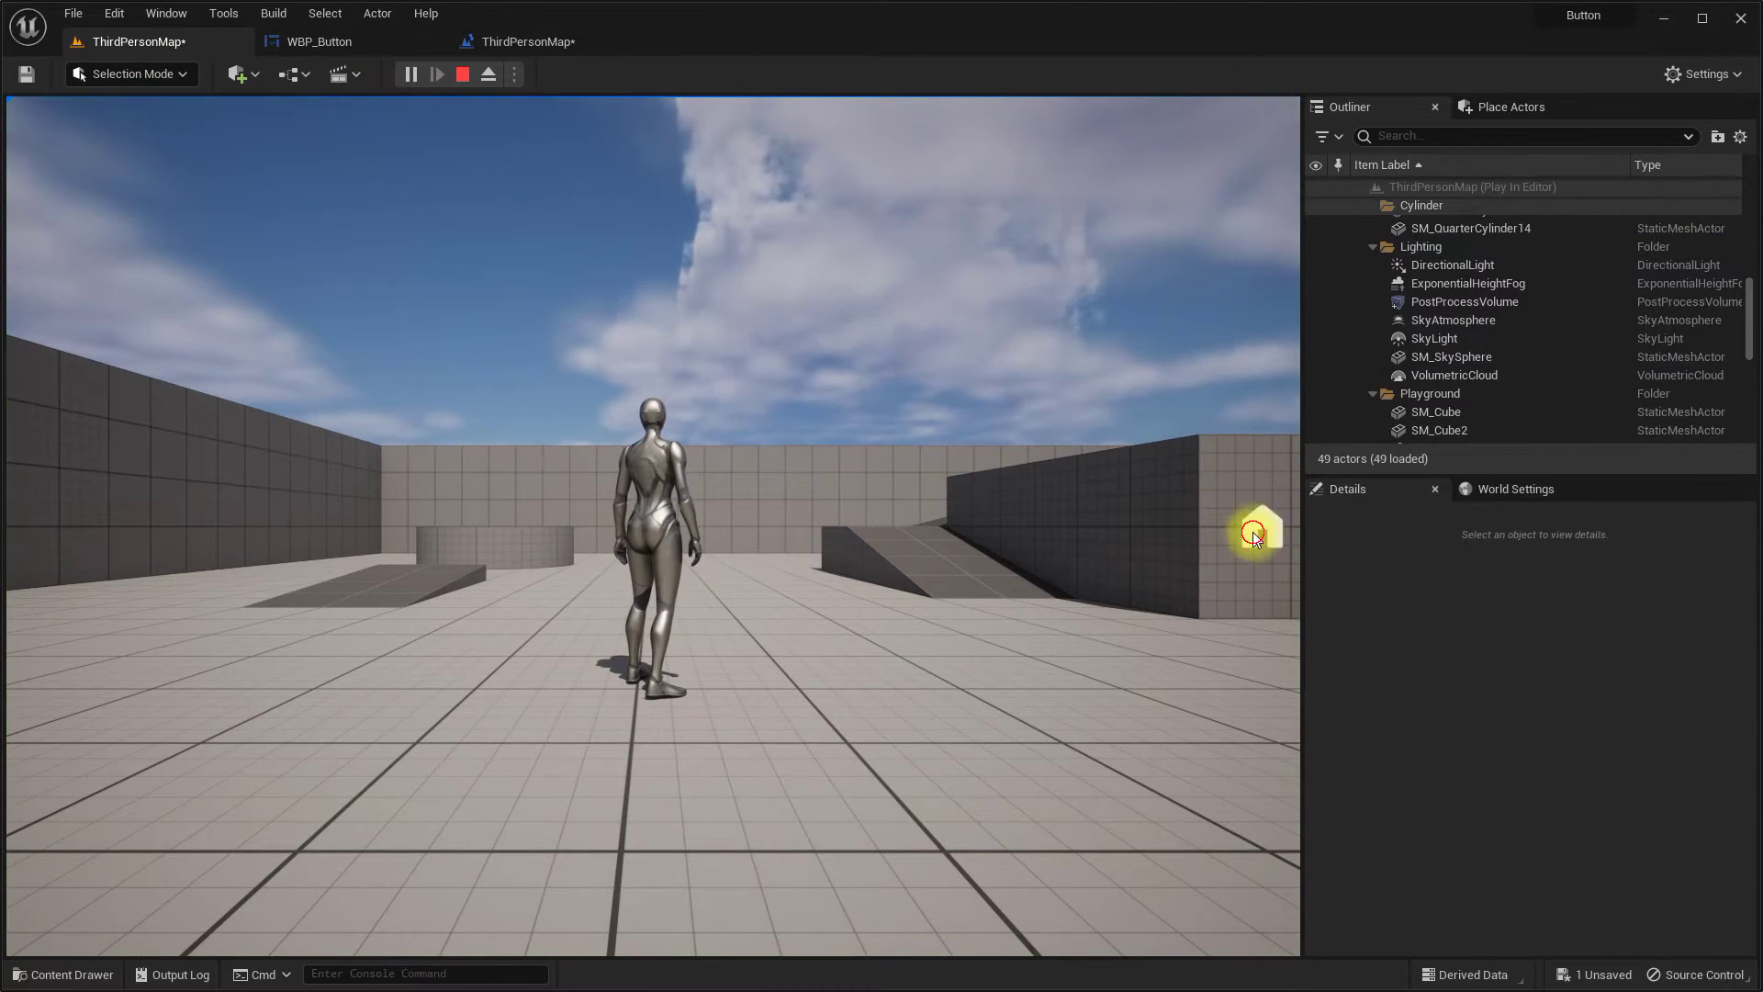
left_click(466, 77)
left_click(356, 39)
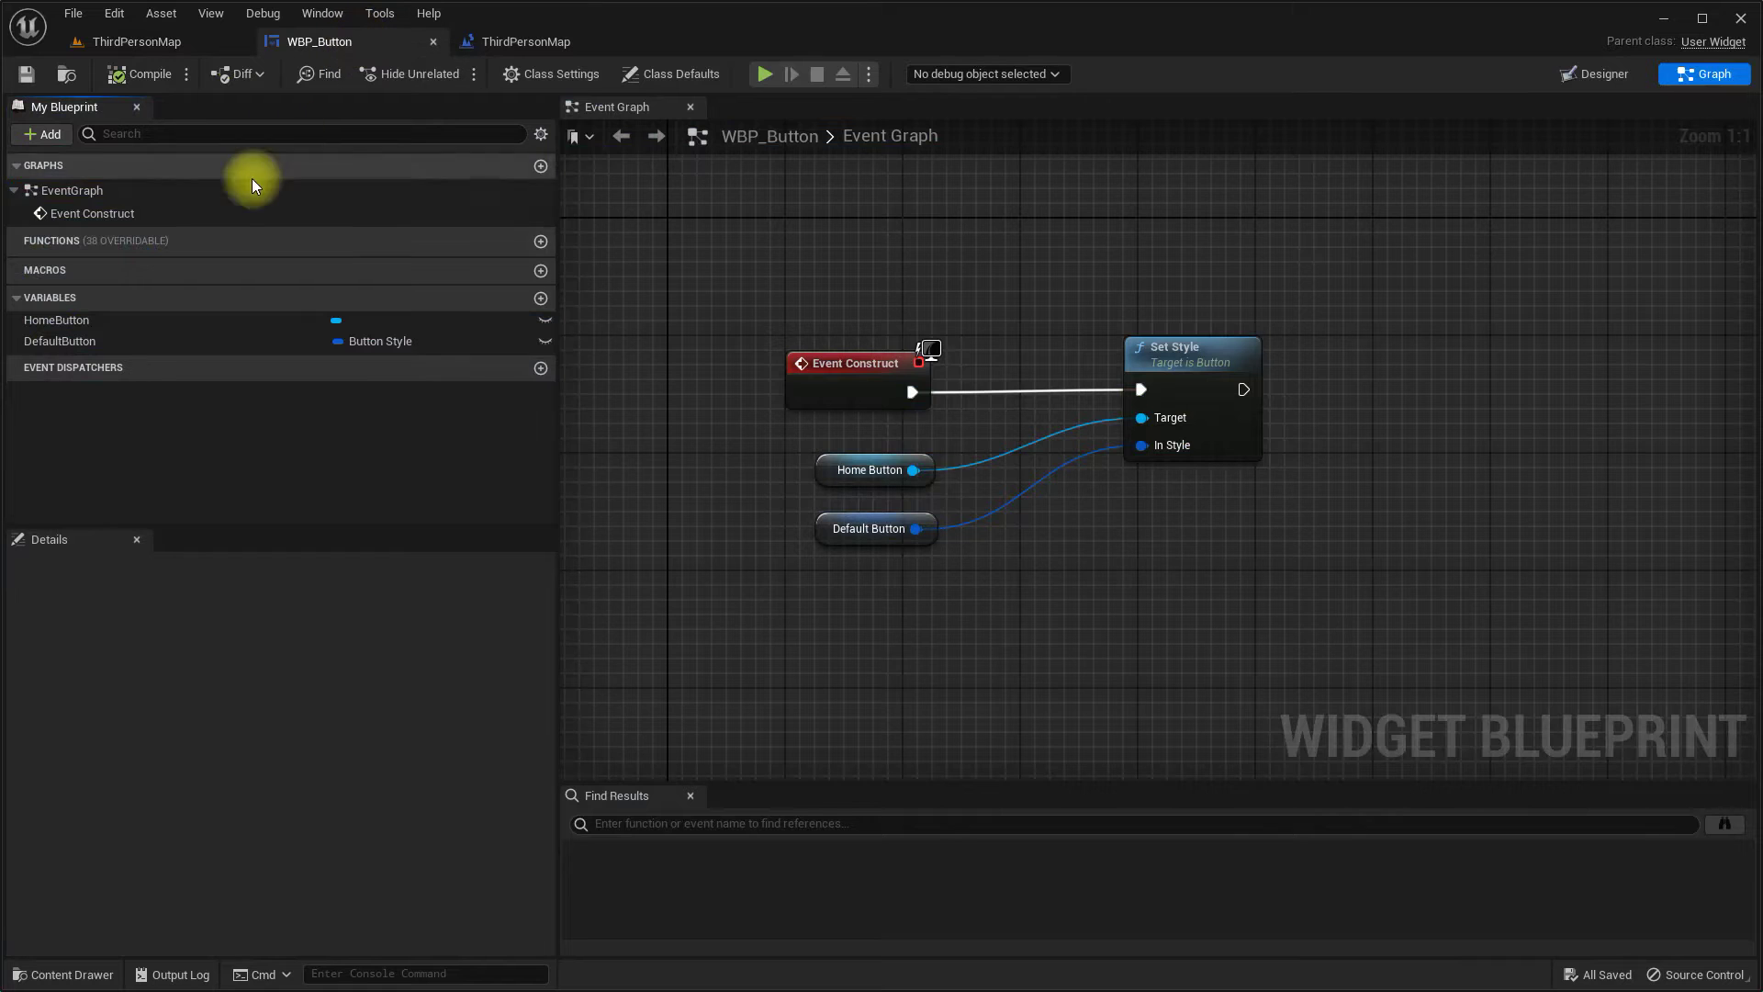
Step: Add an On Clicked event for HomeButton to the event graph
left_click(178, 321)
left_click(305, 849)
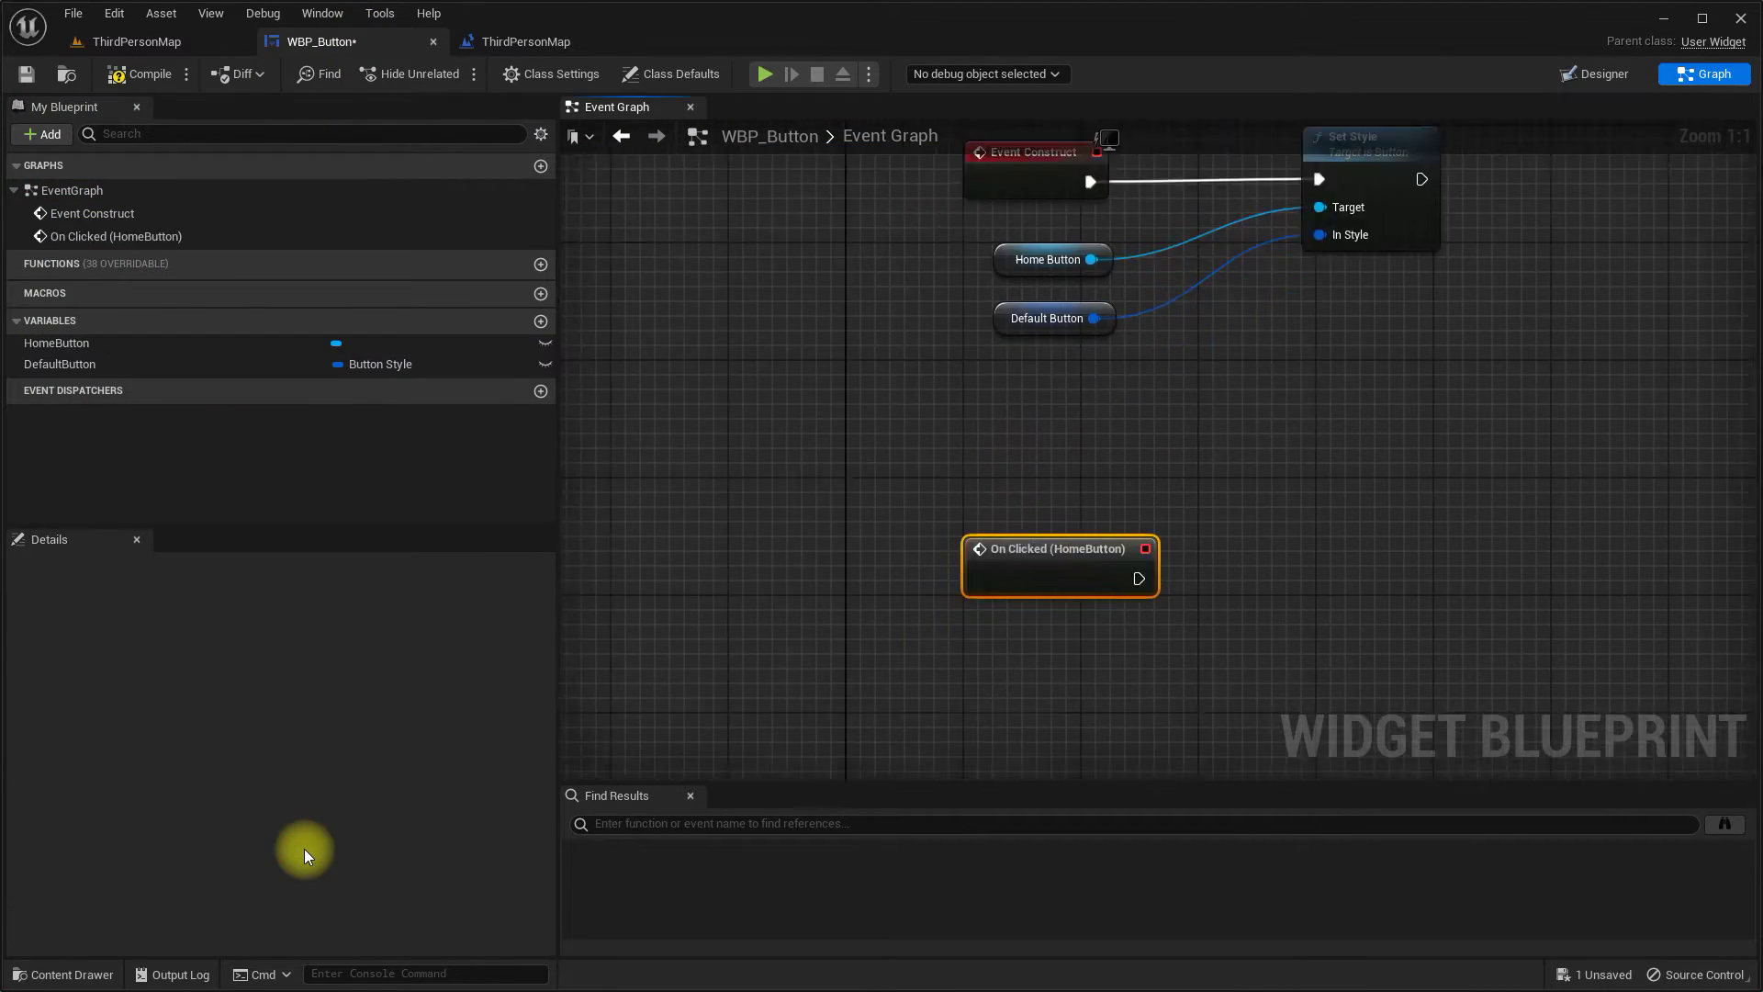
scroll(926, 631, "down", 1)
right_click_drag(925, 631, 712, 716)
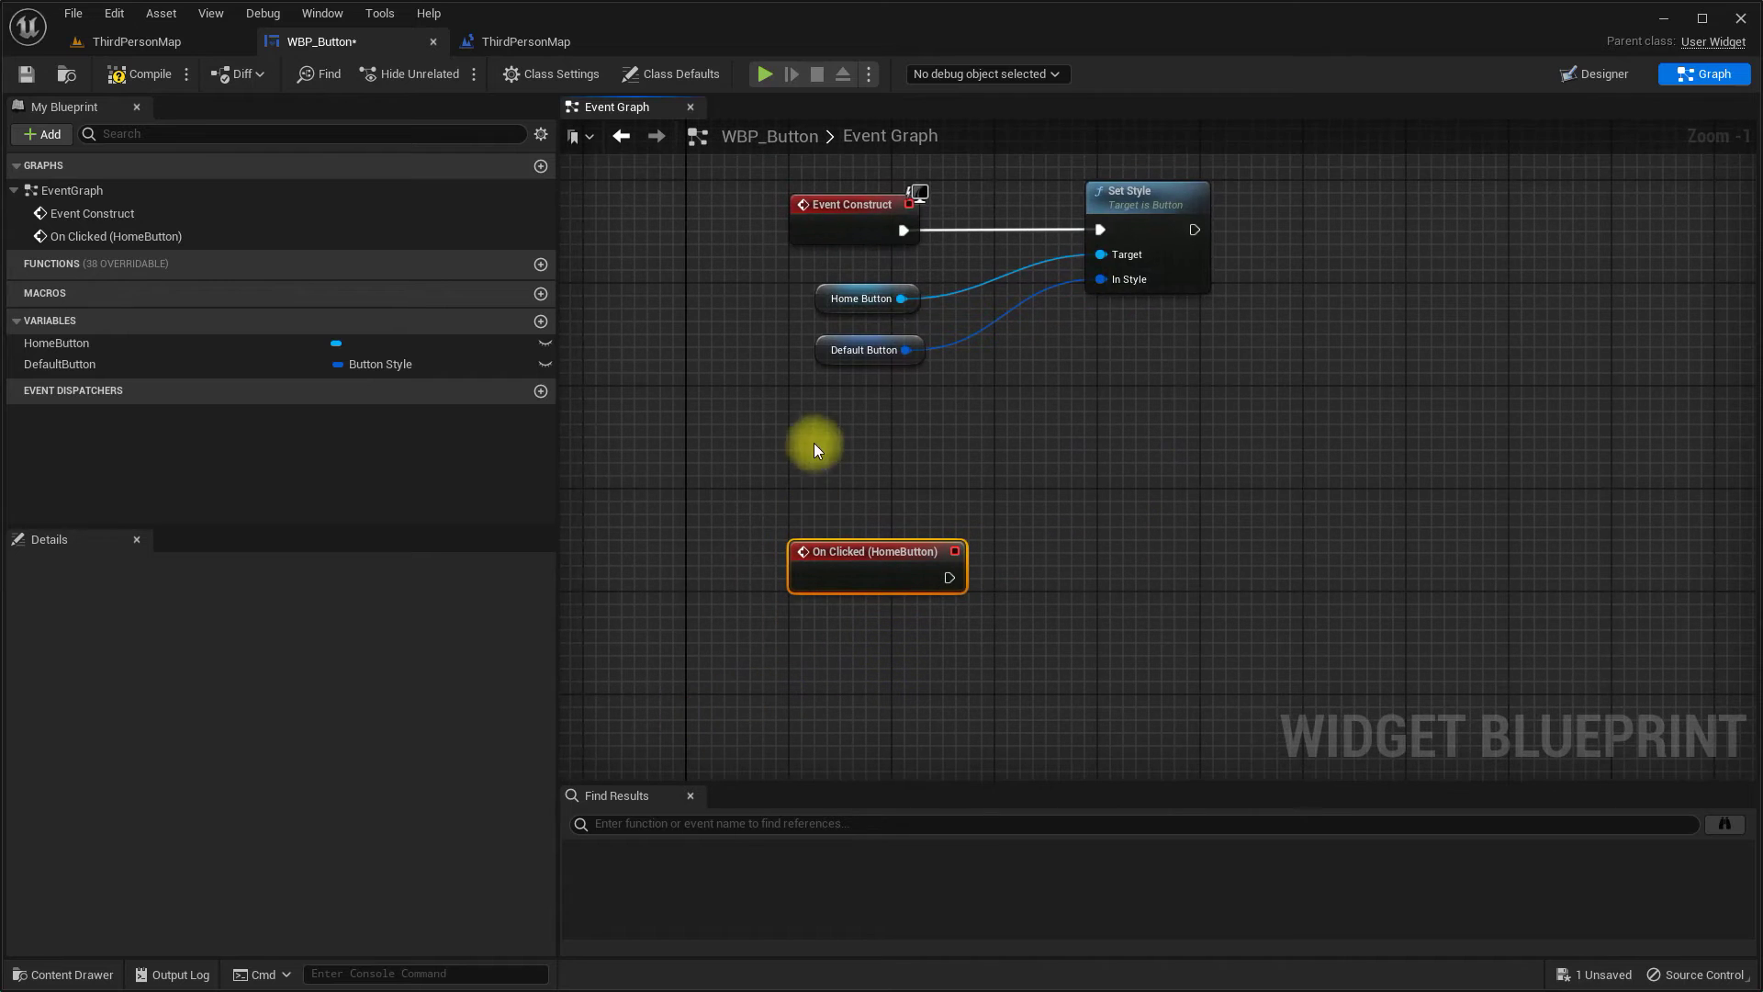
Step: Duplicate the Set Style nodes and add a Flip Flop after On Clicked
left_click_drag(766, 290, 918, 363)
key("ctrl+c")
key("ctrl+v")
mouse_move(963, 582)
left_mouse_down()
mouse_move(744, 506)
mouse_move(849, 500)
left_mouse_up()
type("flip")
left_click(935, 865)
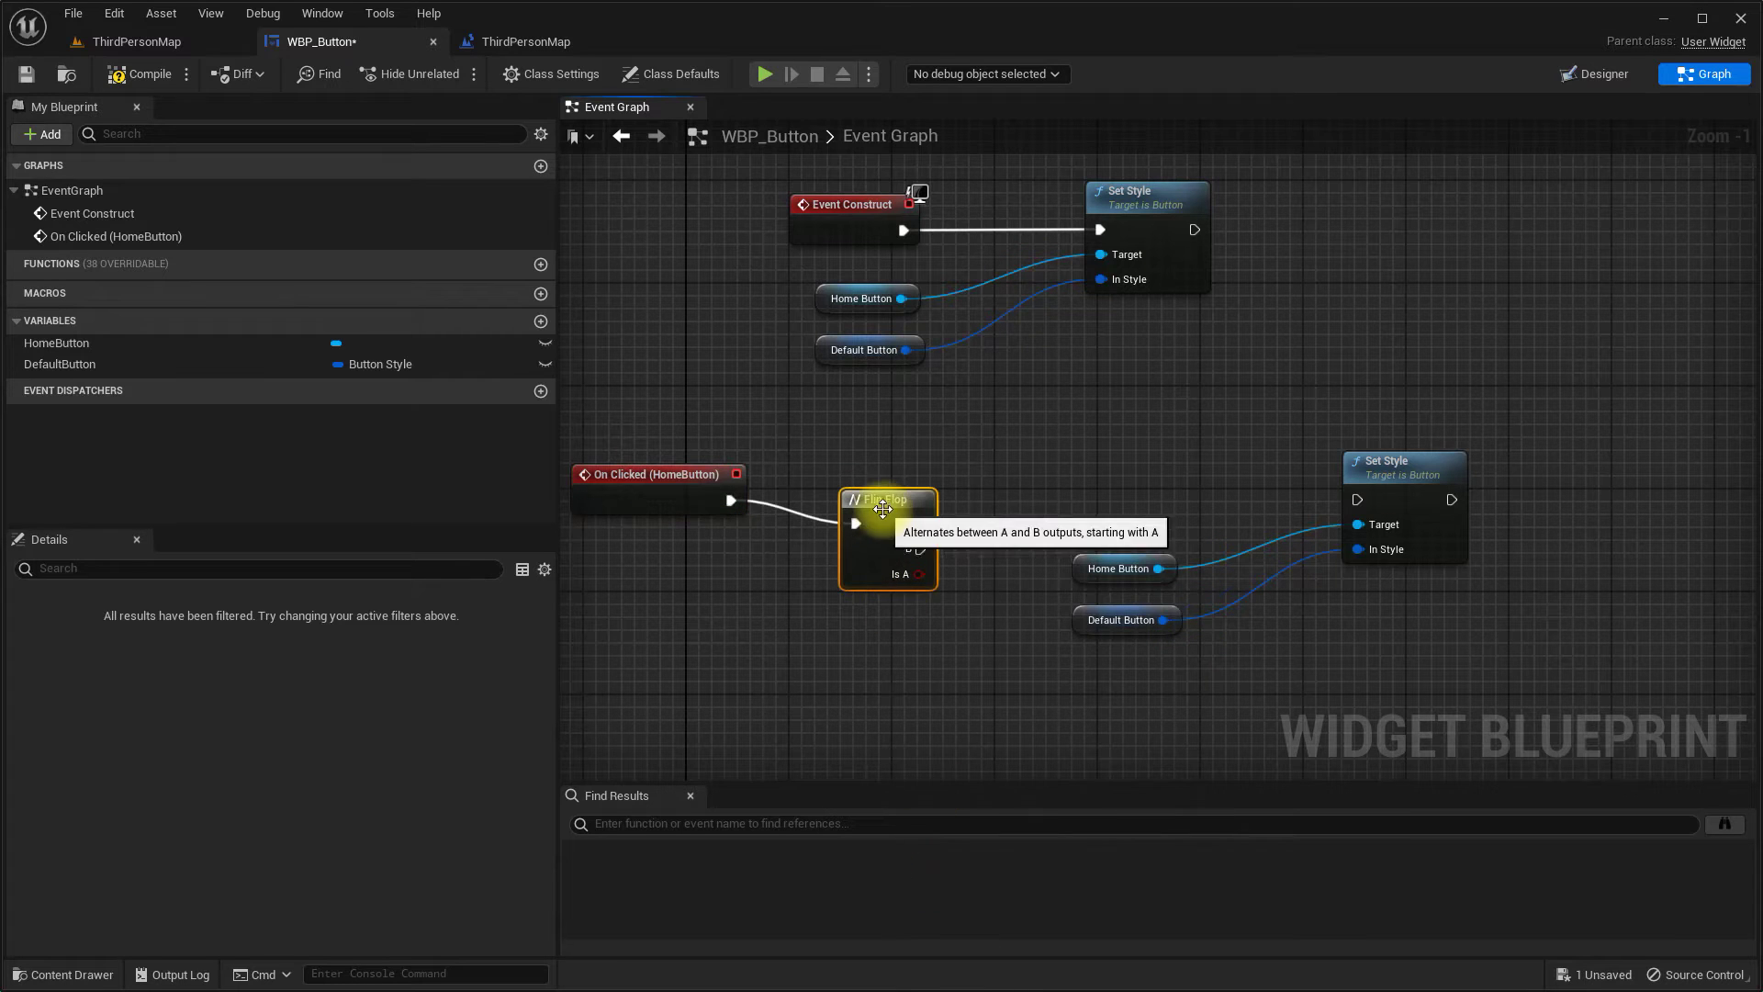
Step: Wire Flip Flop A and B to two Home Button Set Style nodes, the lower using Default Button
mouse_move(945, 498)
left_mouse_down()
mouse_move(1398, 476)
mouse_move(1360, 476)
left_mouse_up()
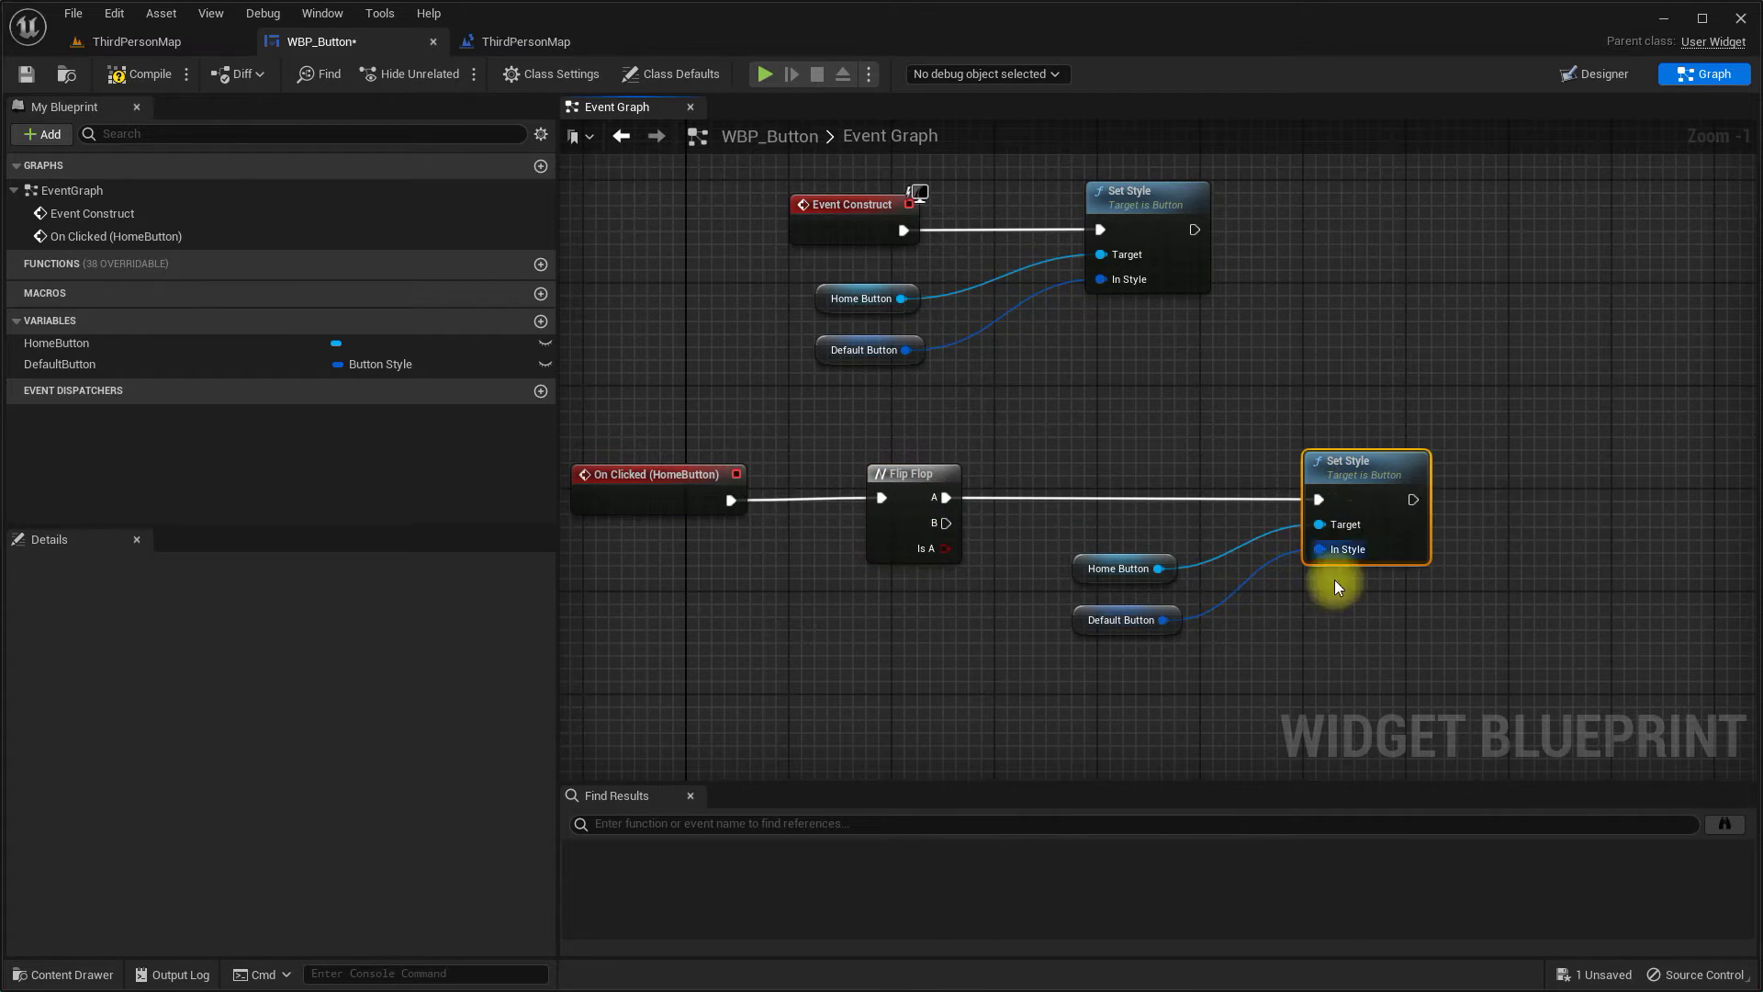
right_click_drag(1340, 536, 1278, 413)
key("ctrl+c")
key("ctrl+v")
left_click_drag(886, 402, 1257, 608)
left_click_drag(1097, 445, 1259, 637)
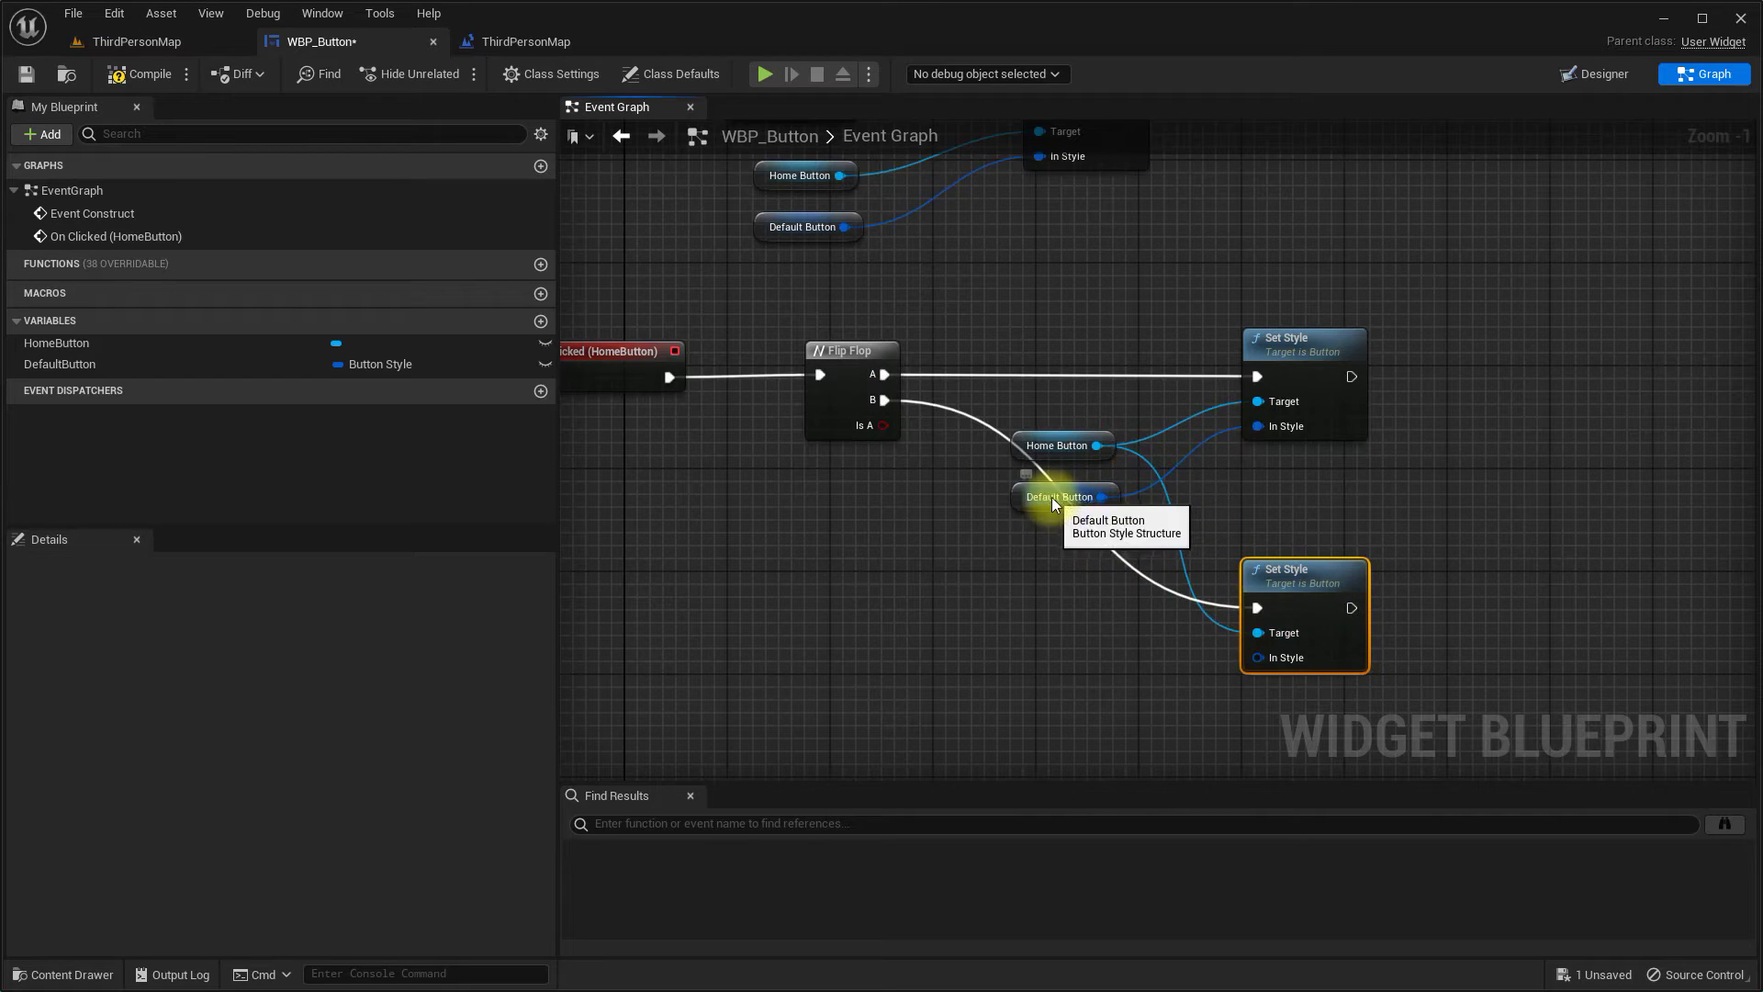
mouse_move(1028, 501)
left_mouse_down()
mouse_move(1080, 669)
mouse_move(1138, 662)
left_mouse_up()
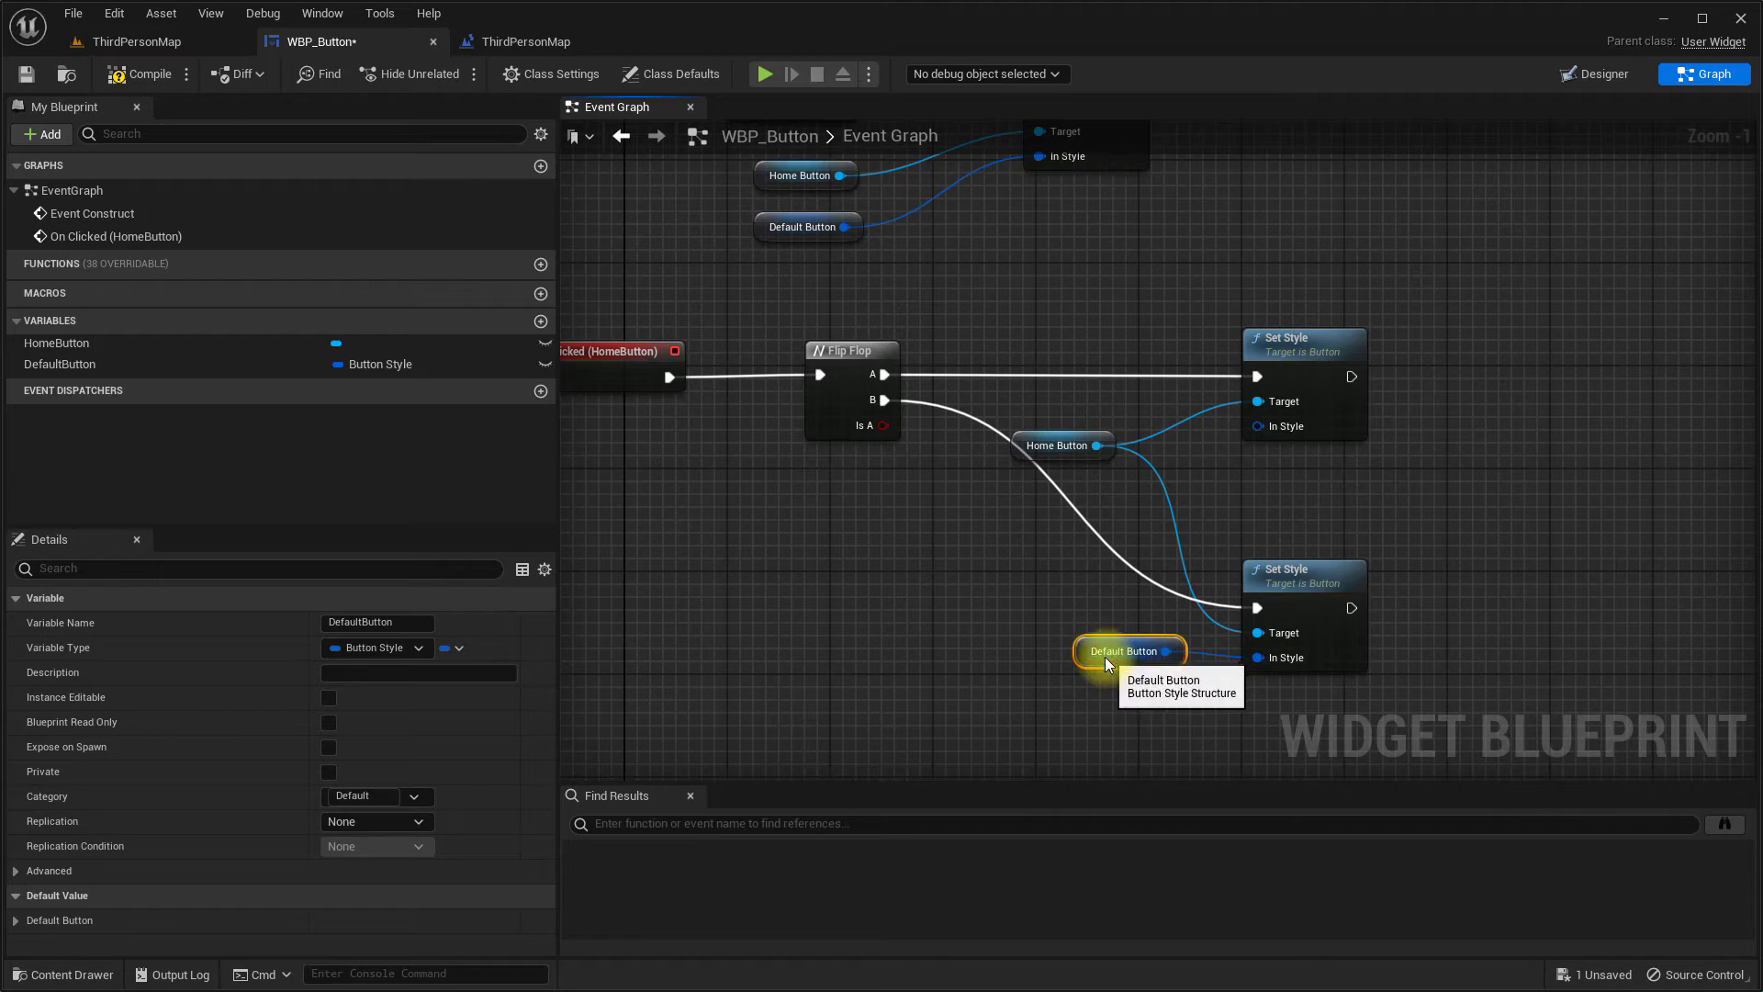
right_click(160, 367)
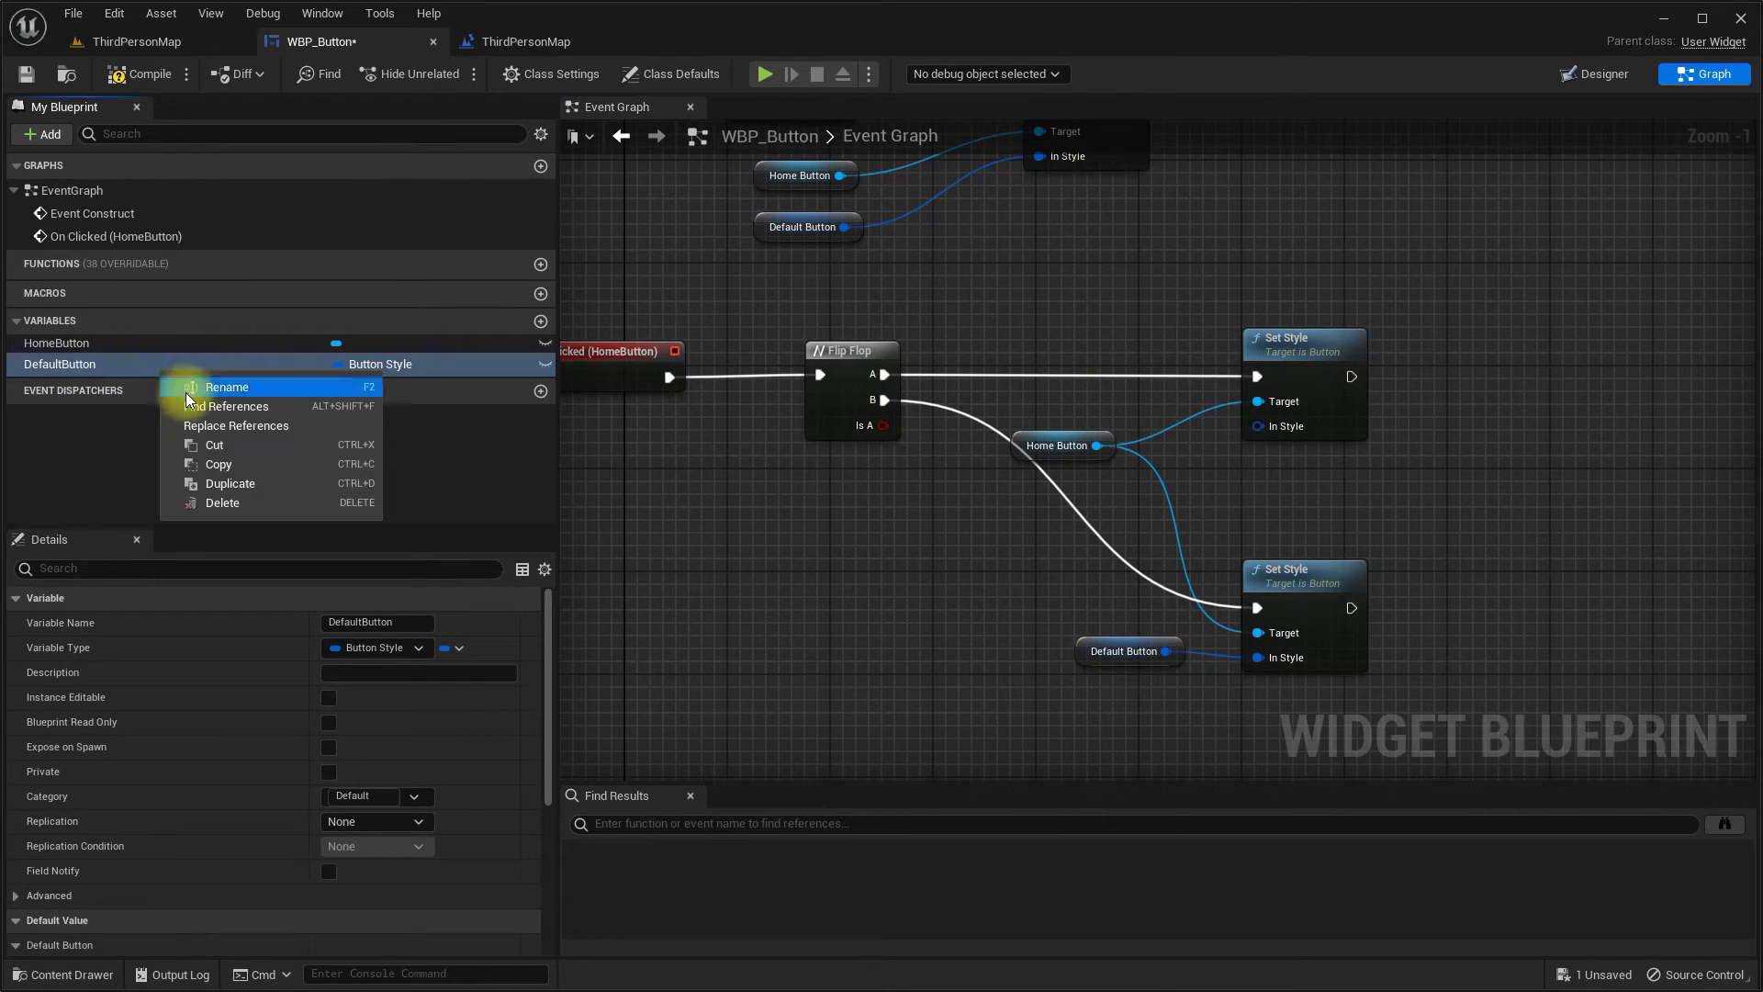
Step: Duplicate the DefaultButton variable as ActiveButton and compile
left_click(213, 481)
left_click_drag(67, 389, 11, 389)
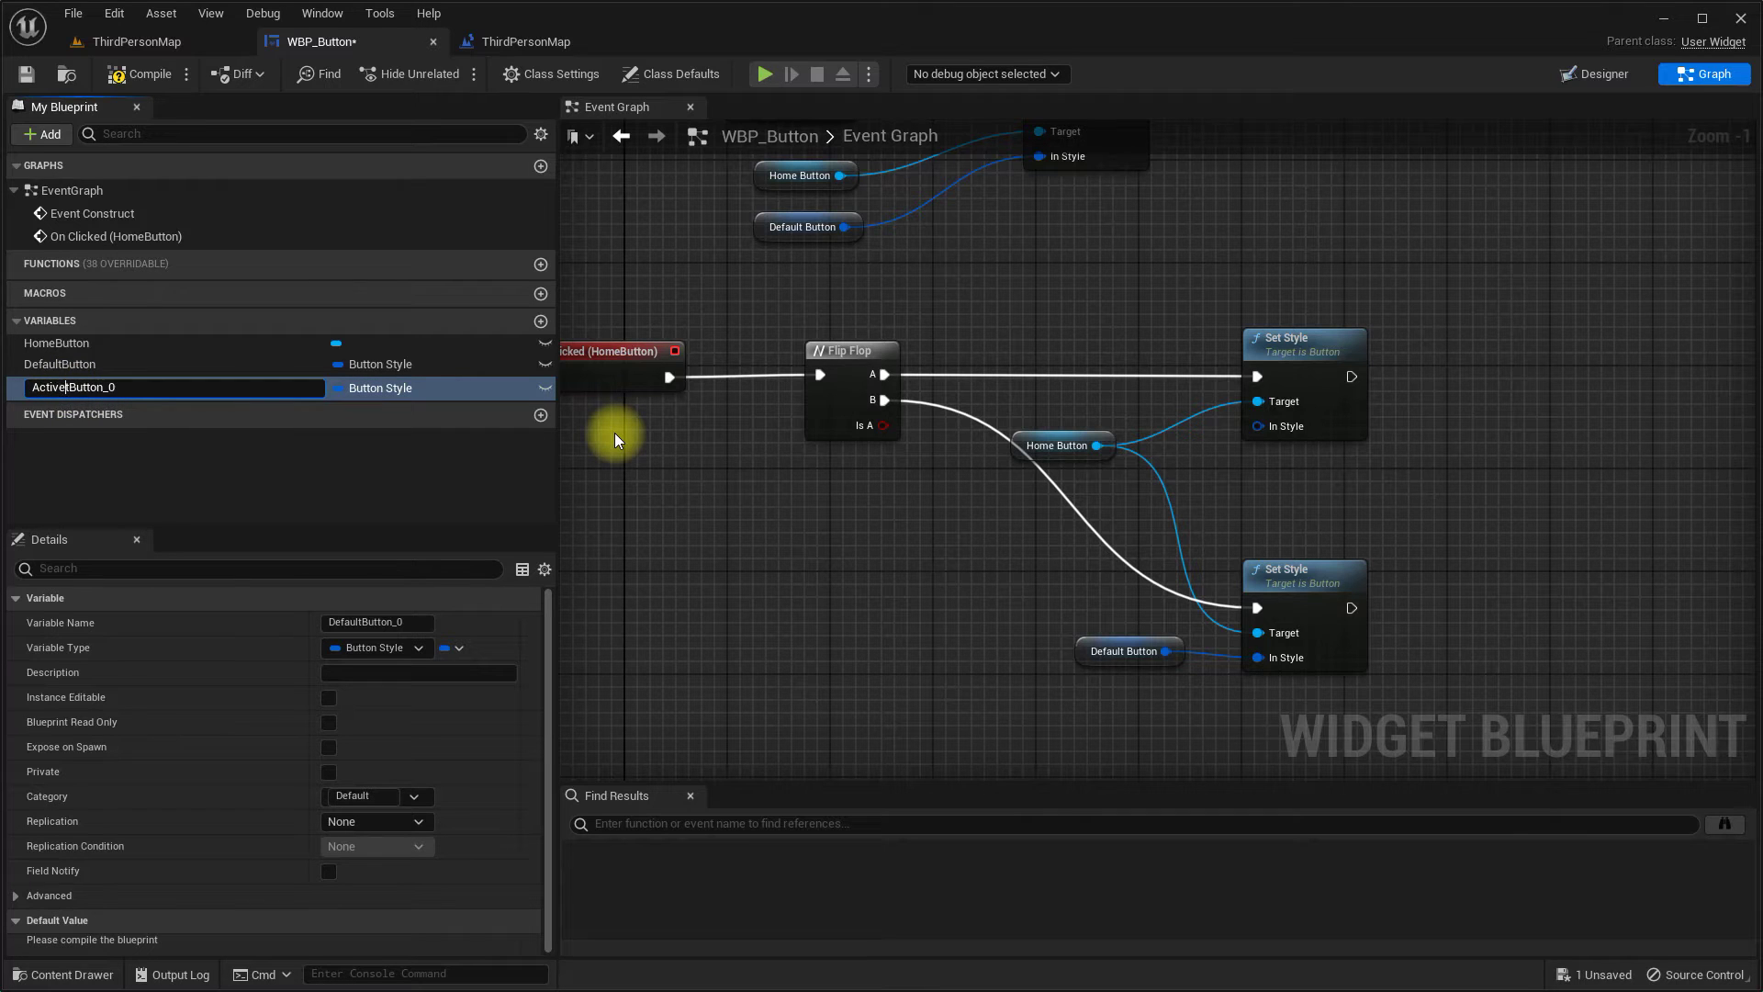
key("End")
key("BackSpace")
key("BackSpace")
key("Return")
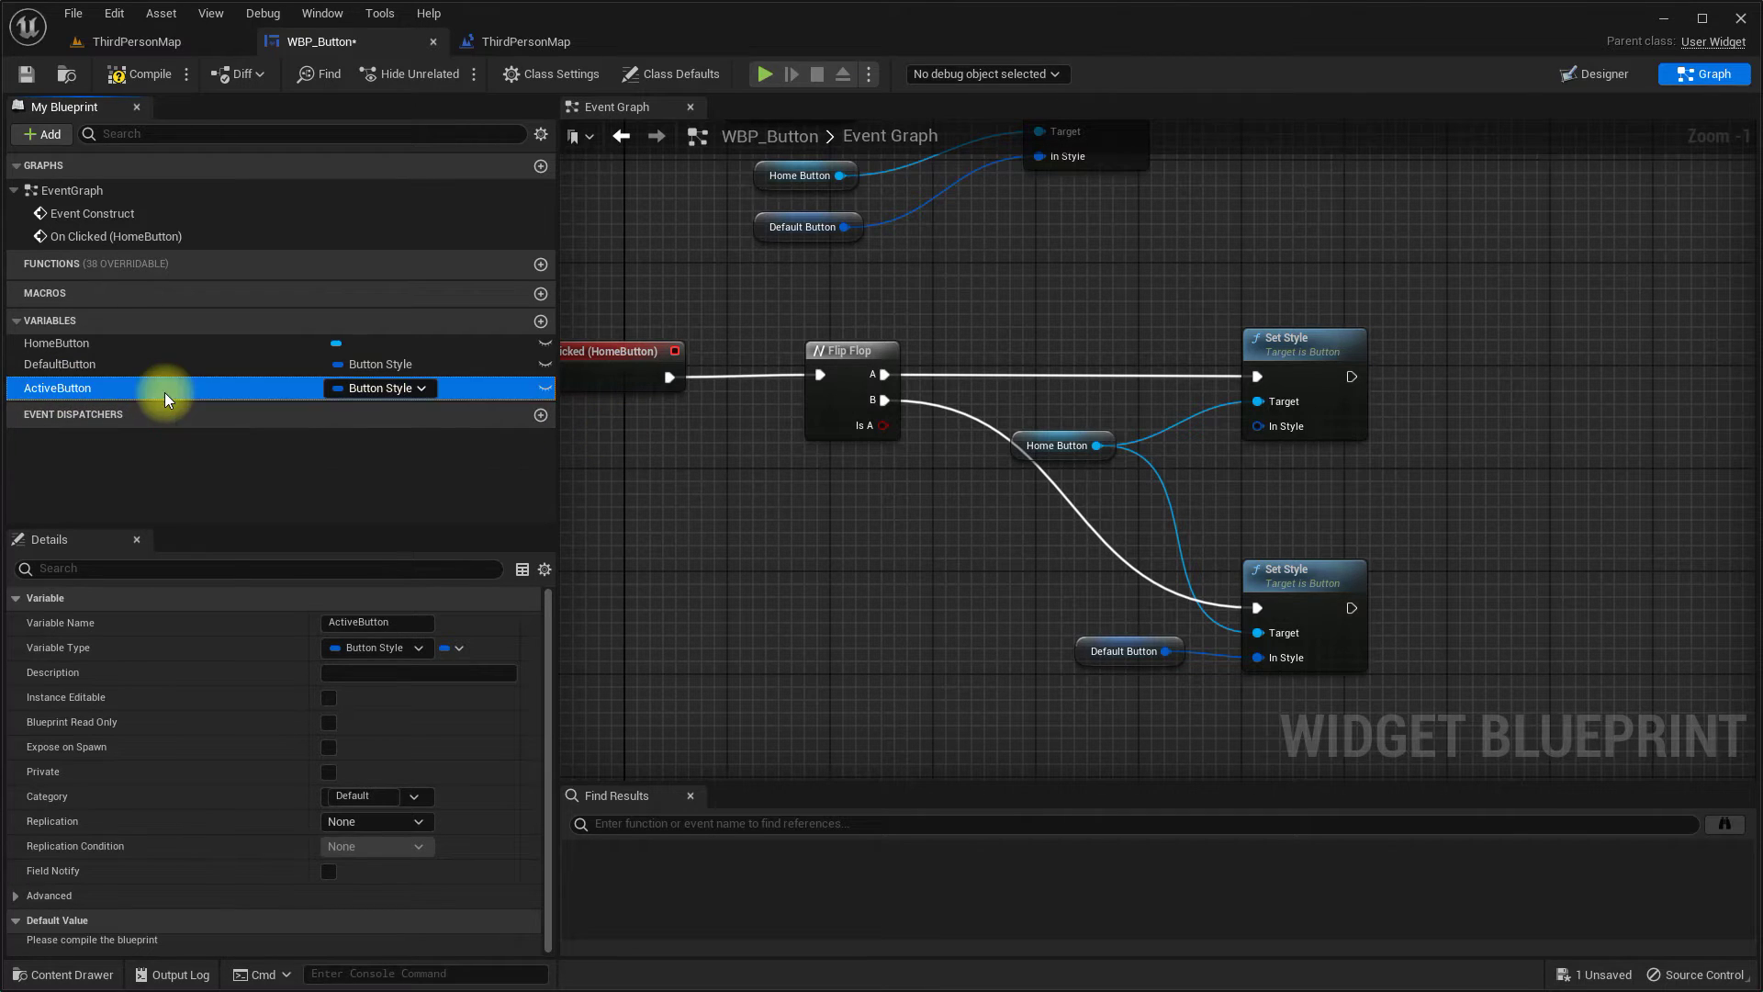
left_click(119, 81)
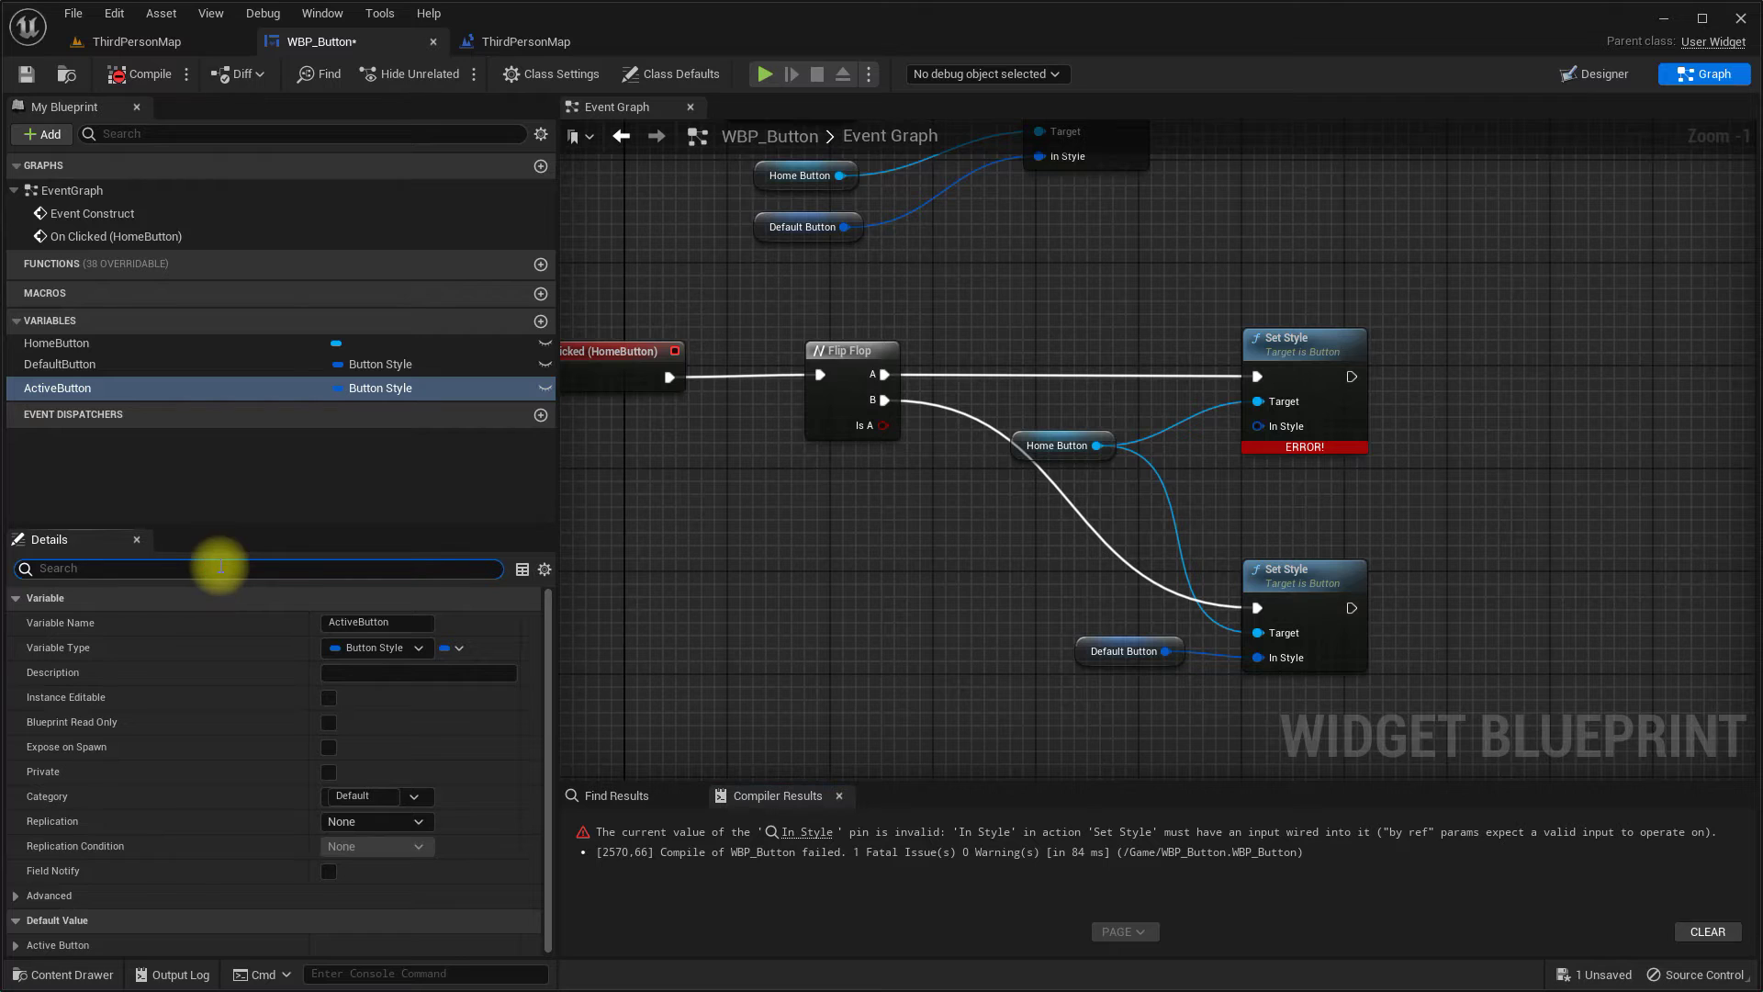
Step: Set ActiveButton's Normal and Hovered images to homewhite_icon
type("image")
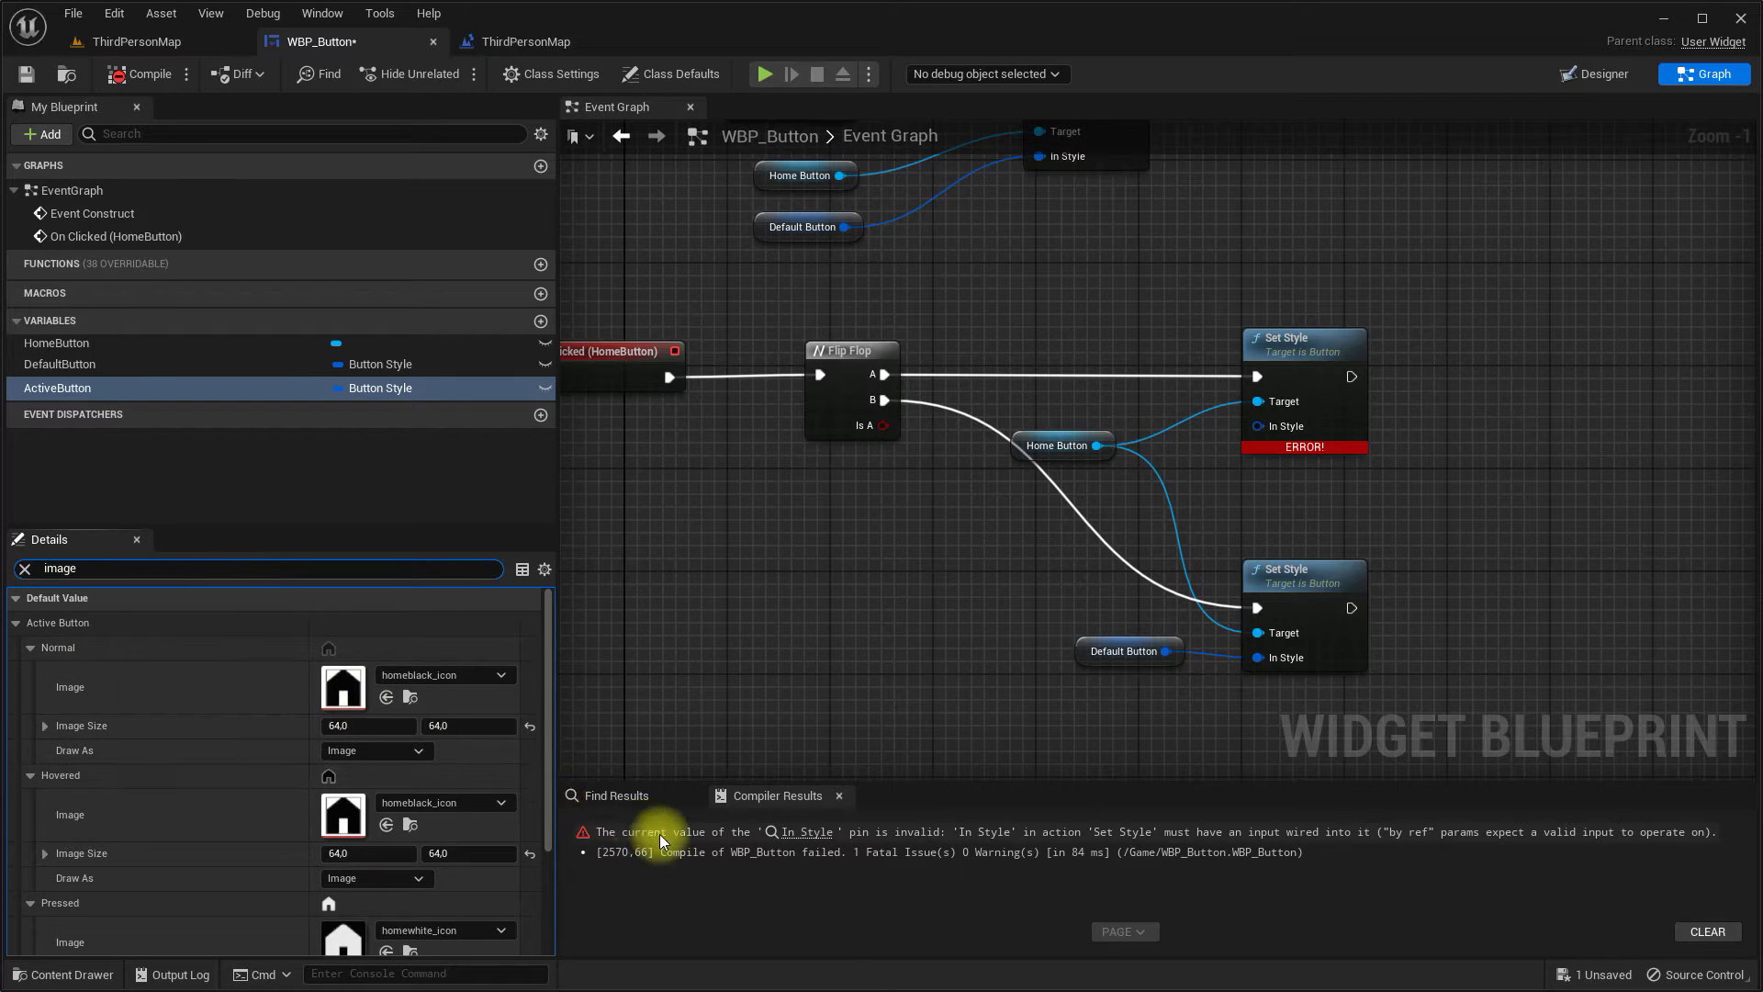
key("ctrl+space")
double_click(475, 748)
left_click(799, 748)
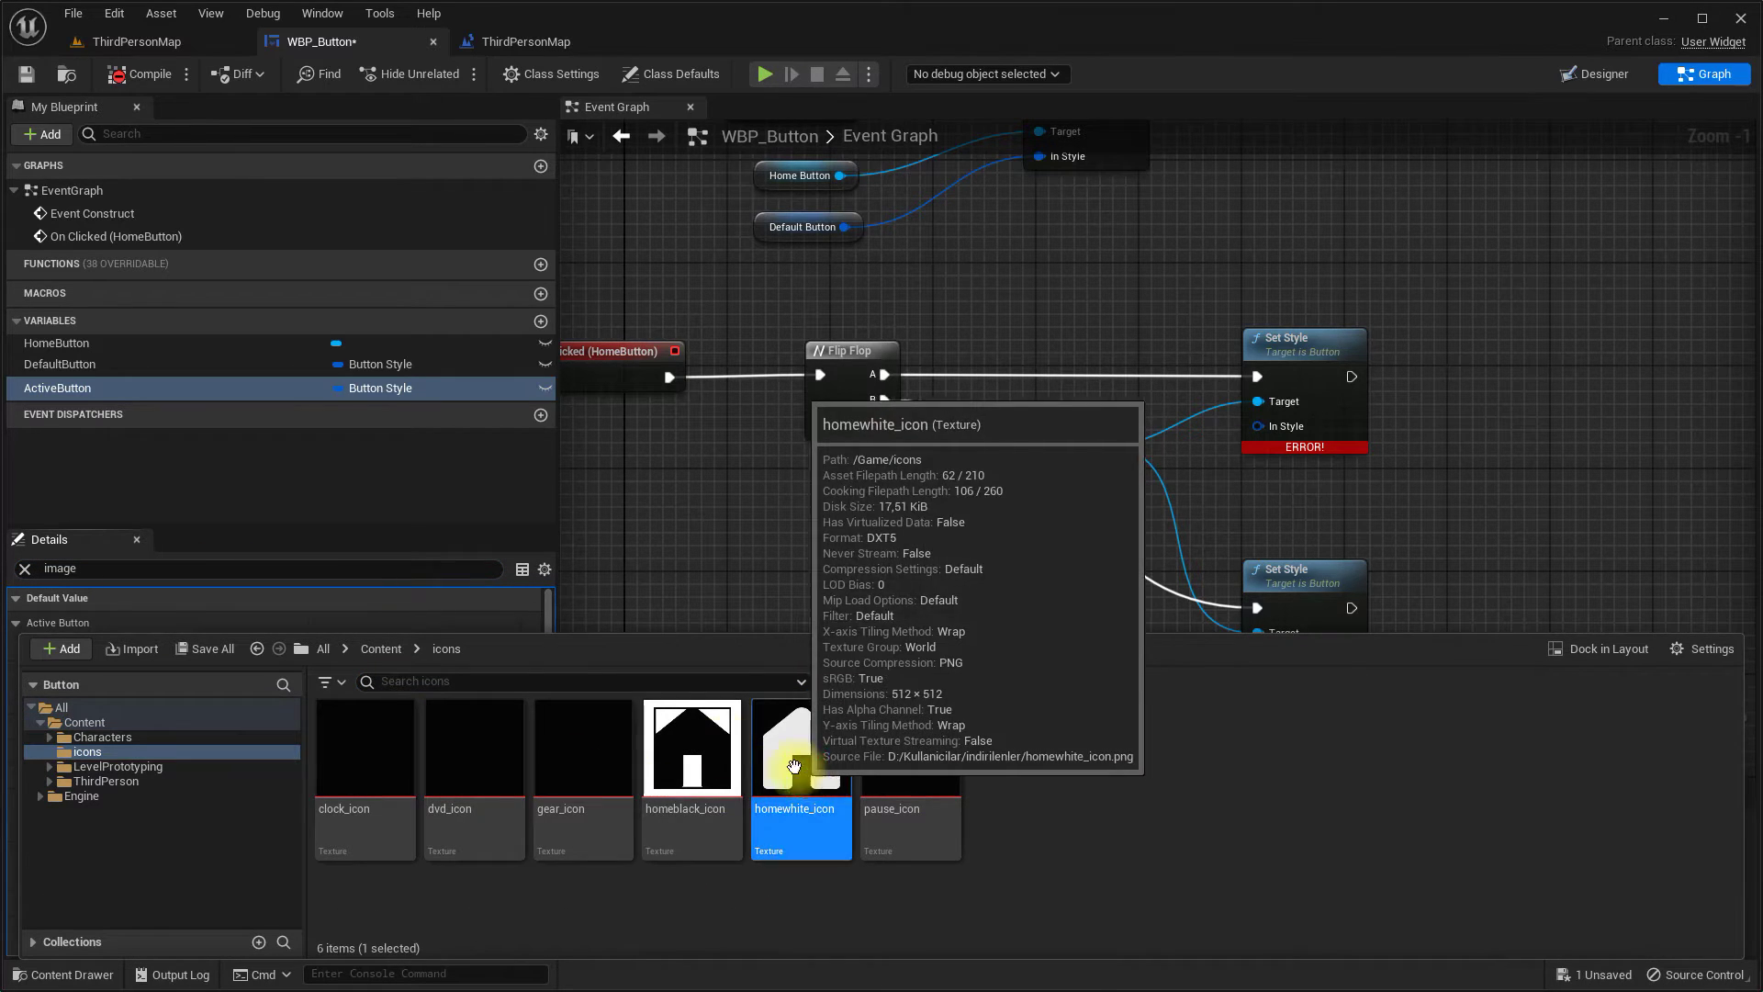
left_click(251, 685)
left_click(385, 697)
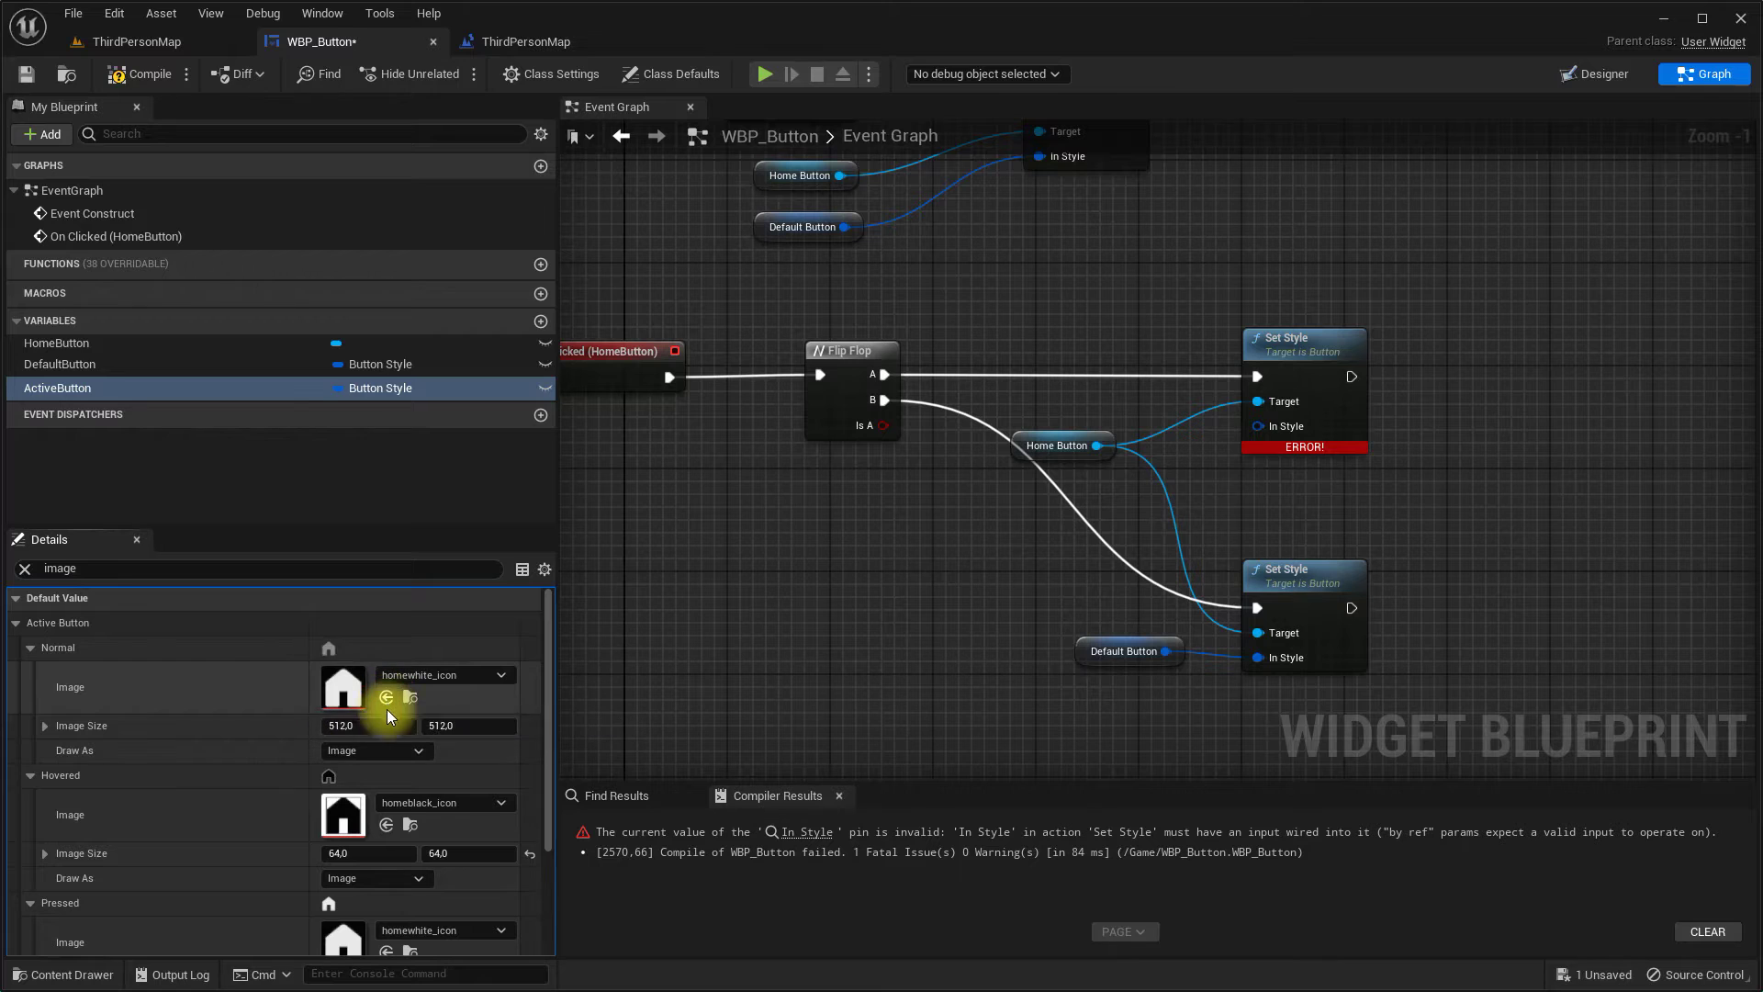
left_click(386, 825)
Step: Feed an Active Button getter into the first Set Style, tidy the nodes, then compile and save
mouse_move(83, 387)
left_mouse_down()
mouse_move(1056, 476)
mouse_move(1257, 426)
left_mouse_up()
left_click(1147, 502)
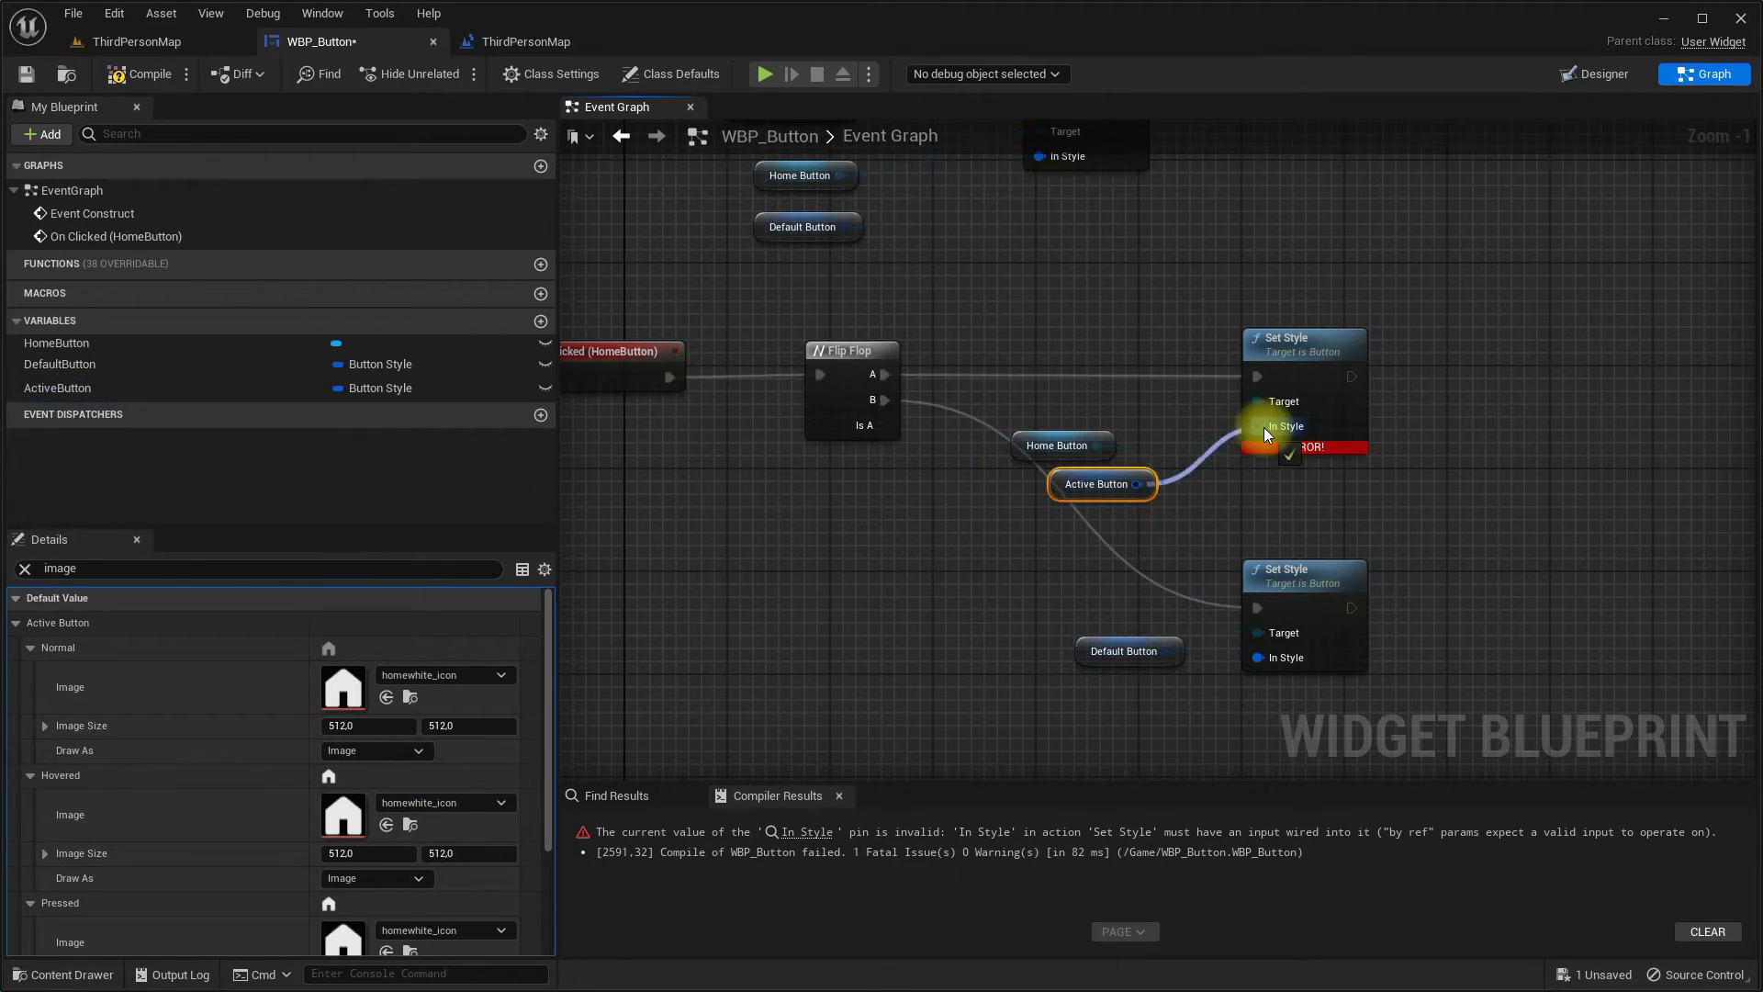
left_click_drag(1032, 446, 1060, 408)
left_click_drag(1221, 312, 1419, 648)
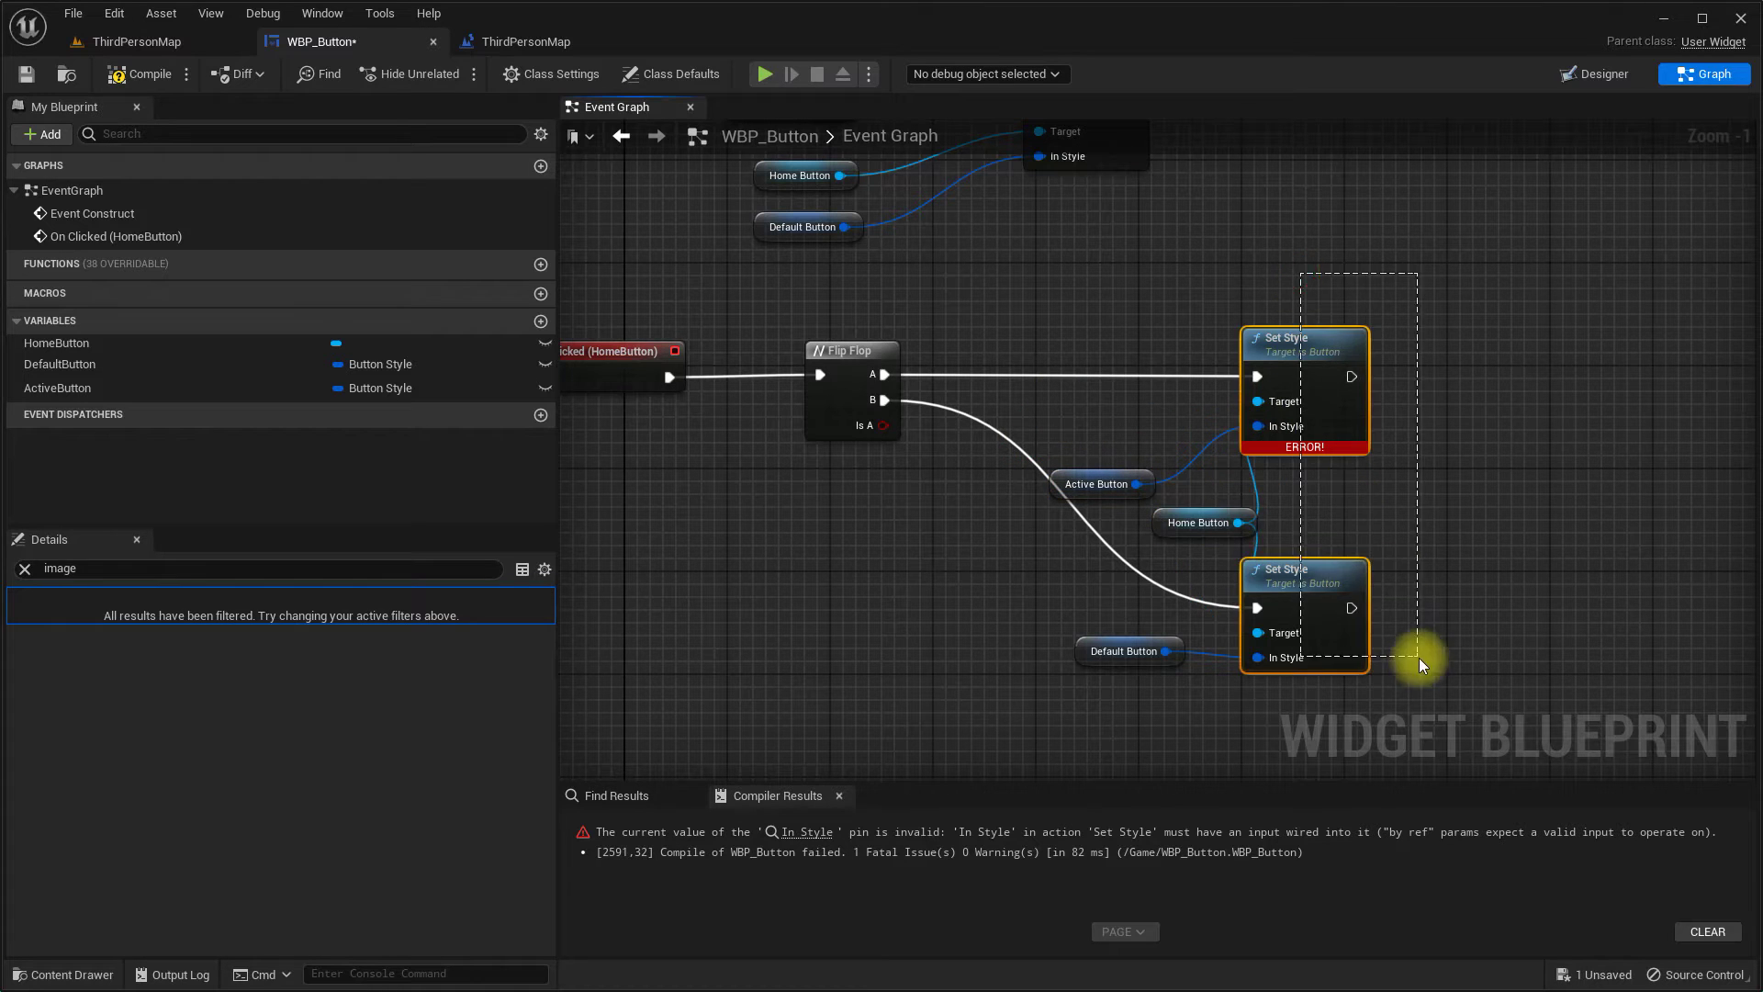
left_click_drag(1301, 580, 1391, 580)
left_click_drag(1062, 488, 1152, 436)
left_click_drag(1089, 651, 1153, 651)
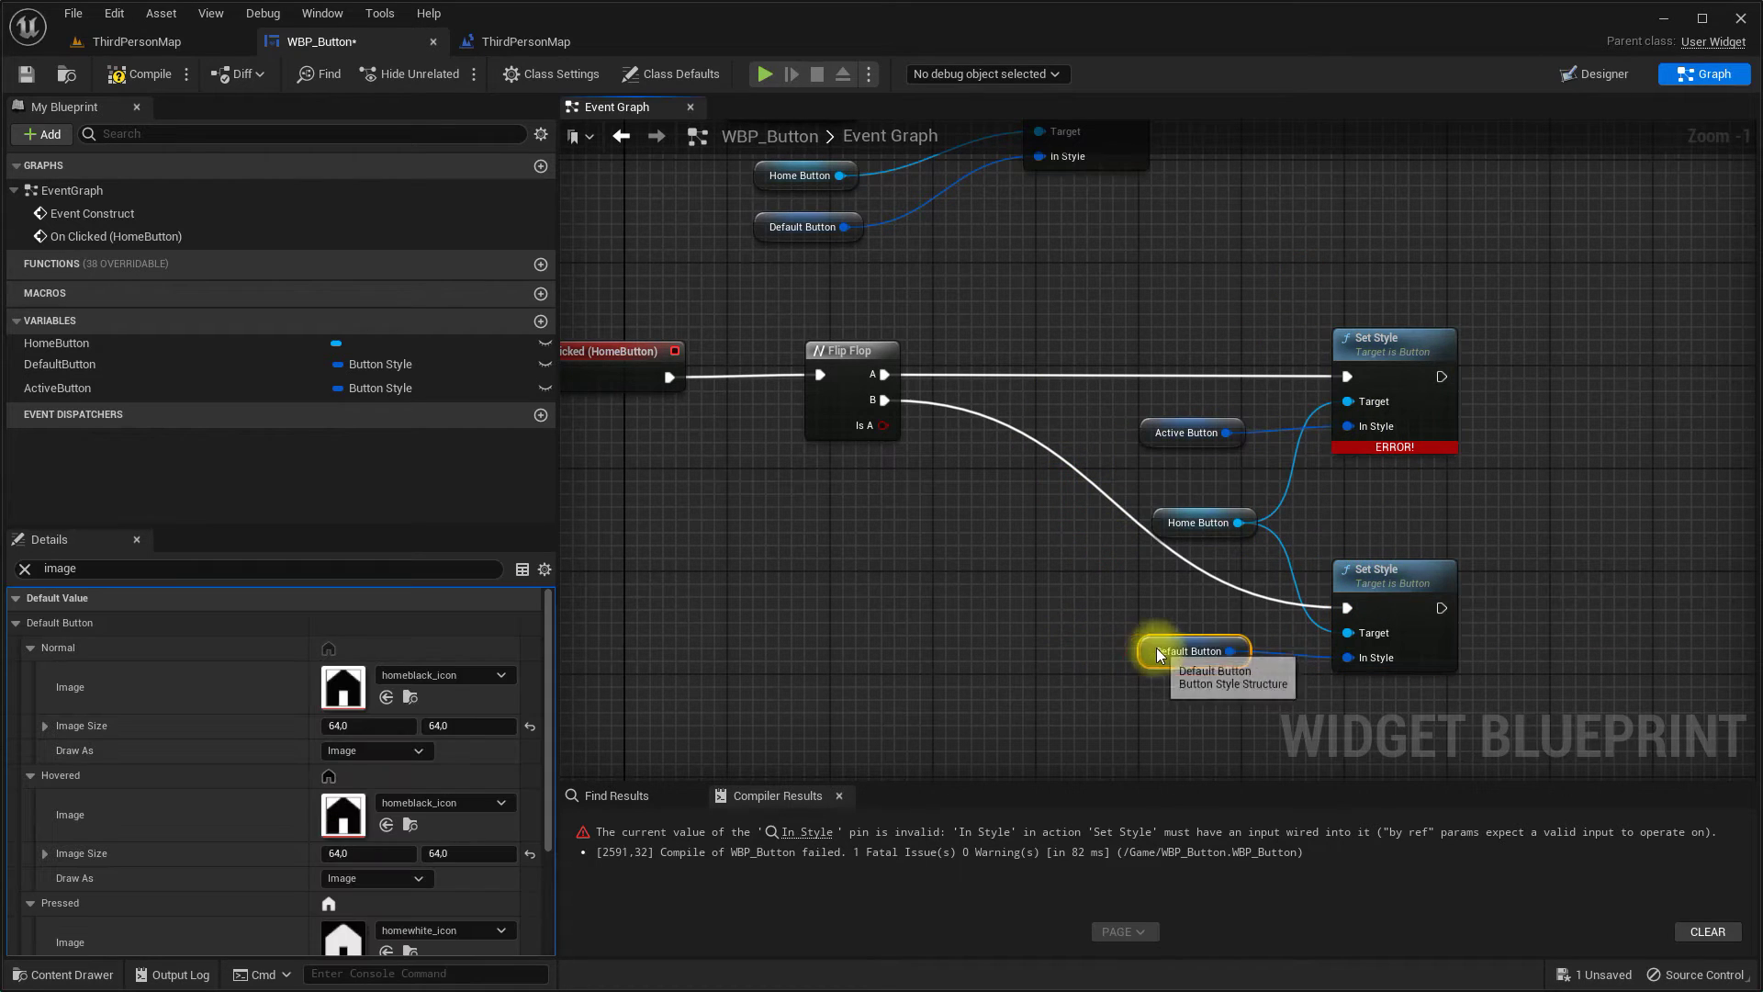
left_click(138, 74)
left_click(57, 387)
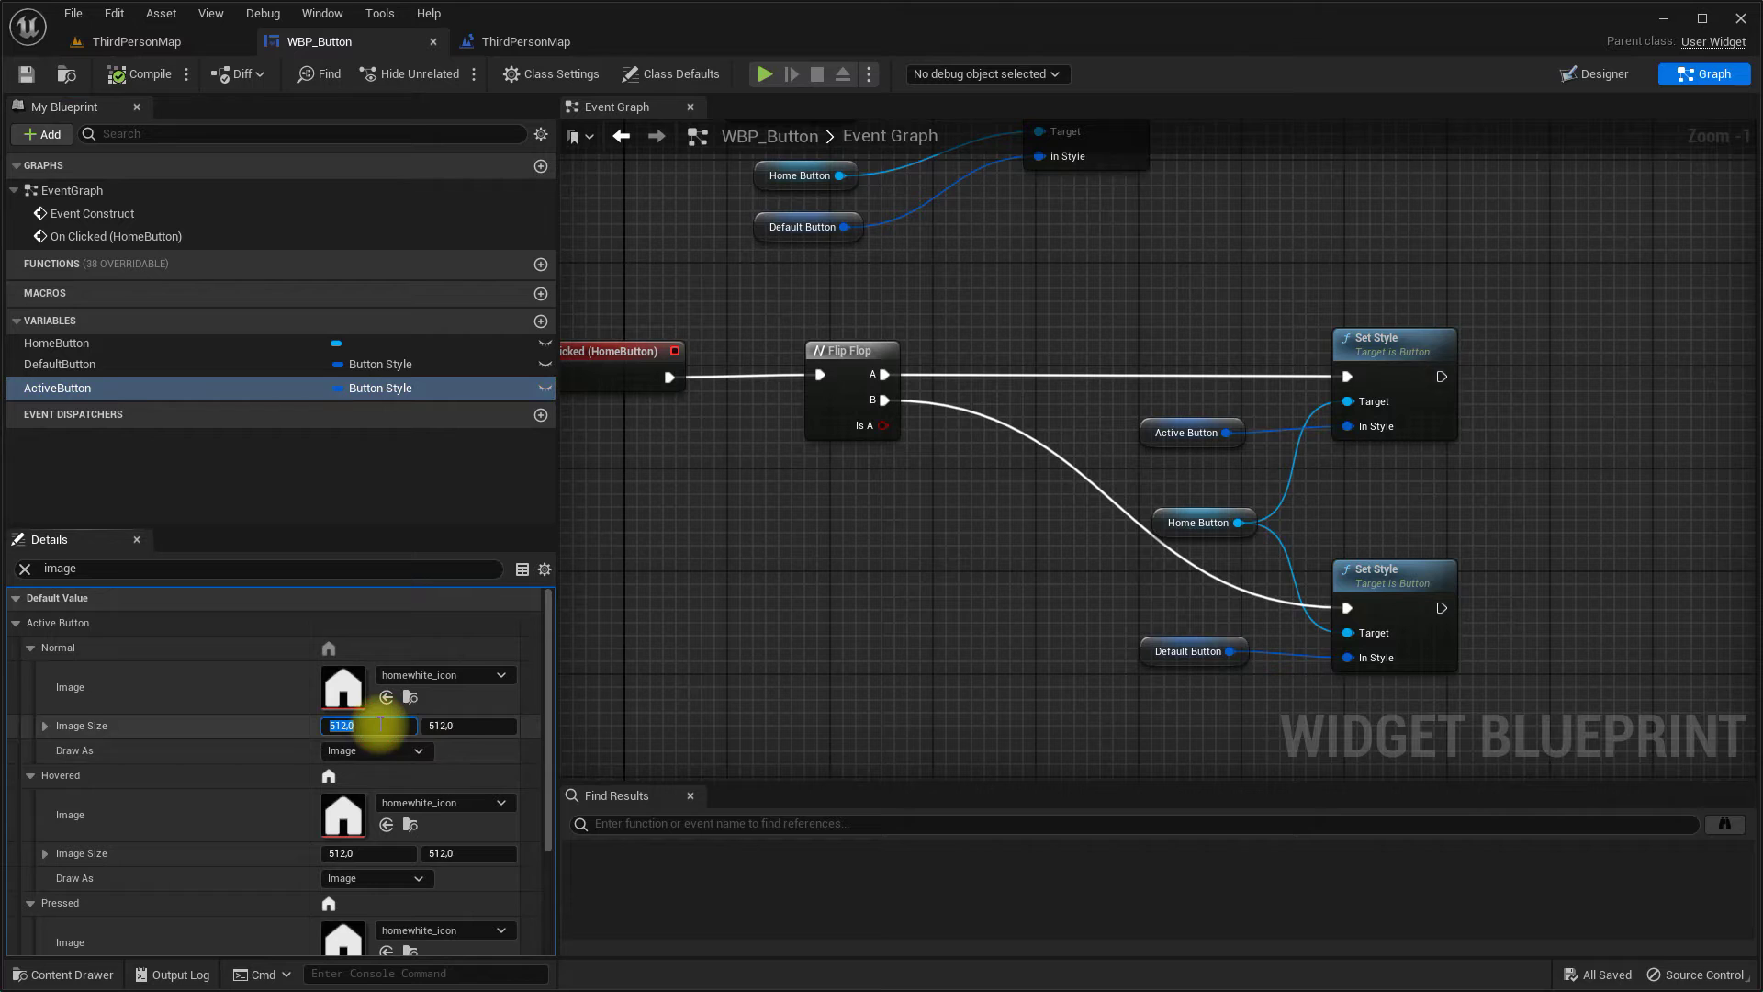
Step: Set ActiveButton's Normal and Hovered image sizes to 64 x 64
type("64")
left_click(363, 853)
type("64")
left_click(472, 853)
type("64")
scroll(399, 874, "down", 3)
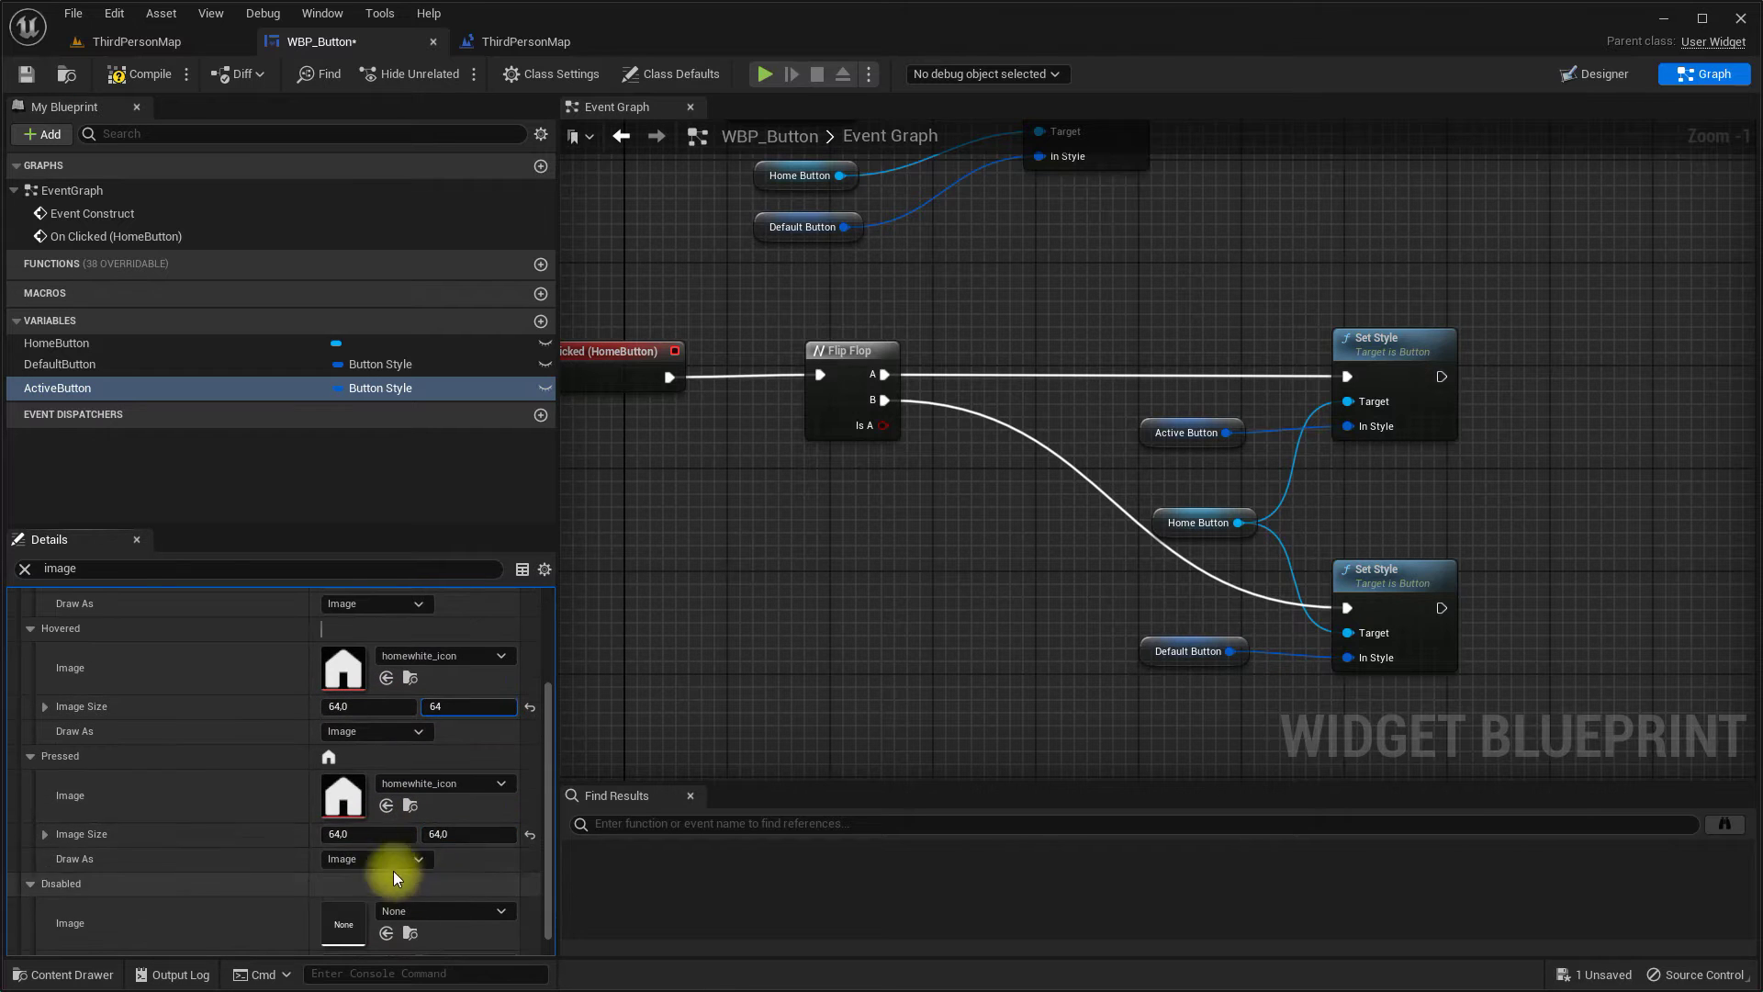
key("Return")
Step: Test-play ThirdPersonMap, then stop and return to WBP_Button
left_click(158, 42)
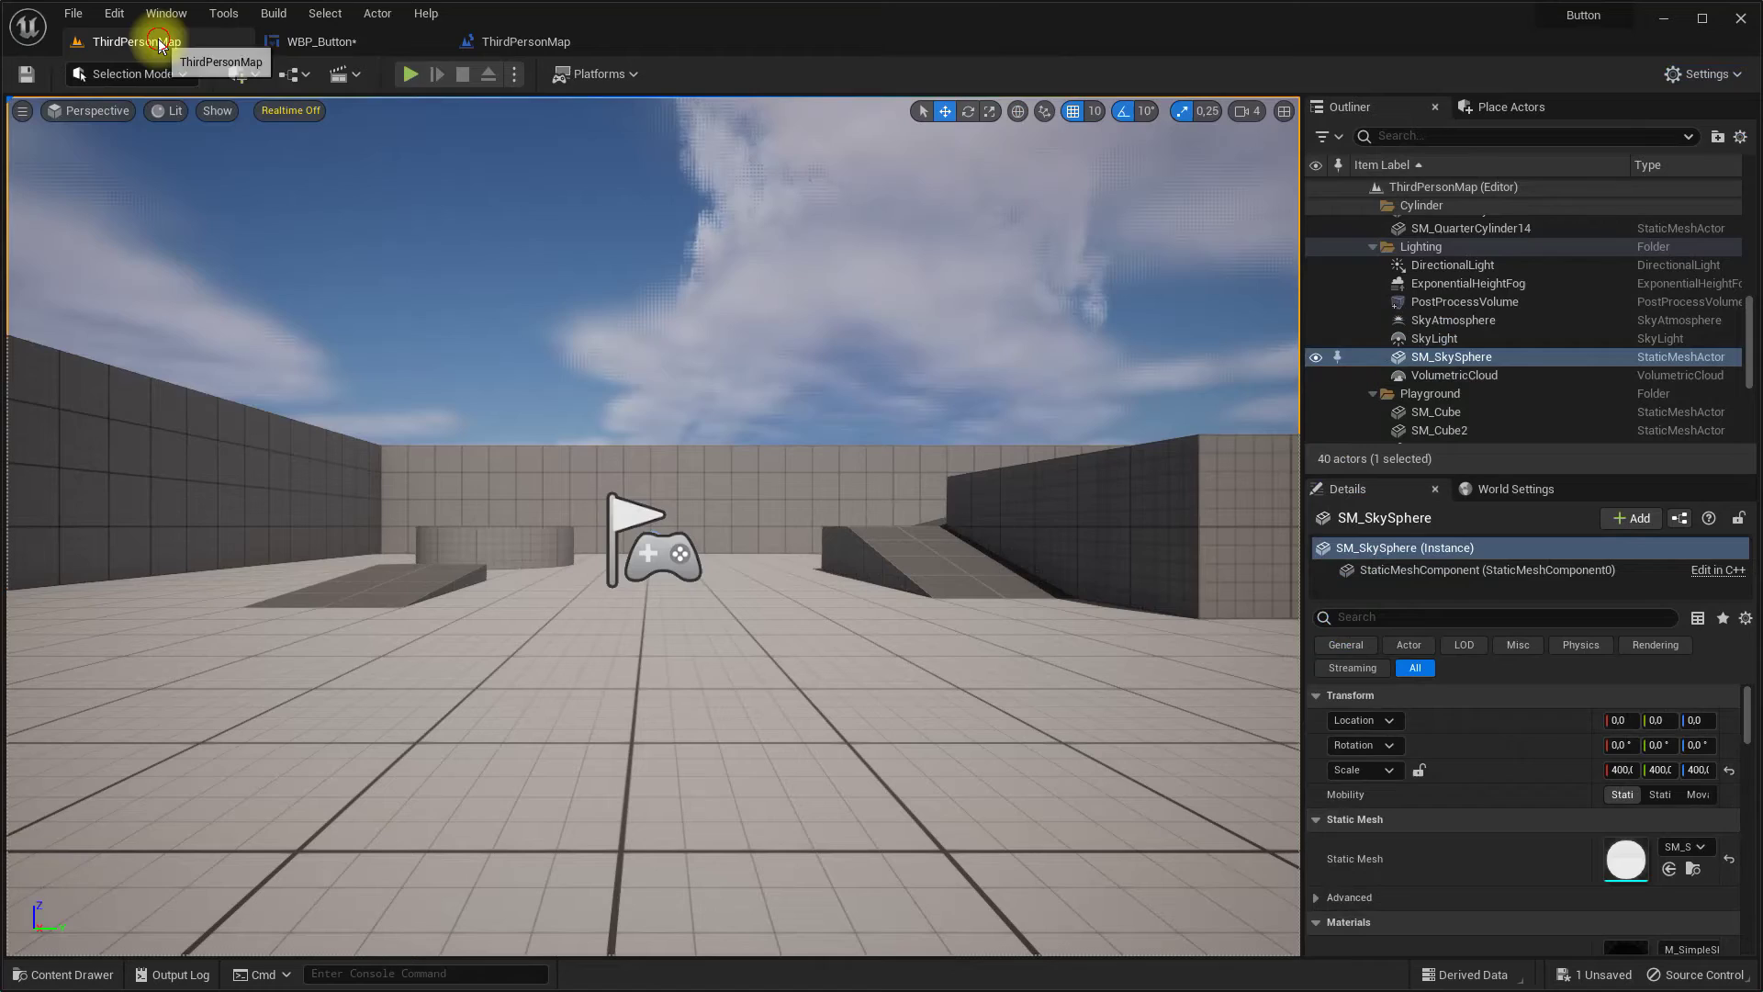
left_click(404, 74)
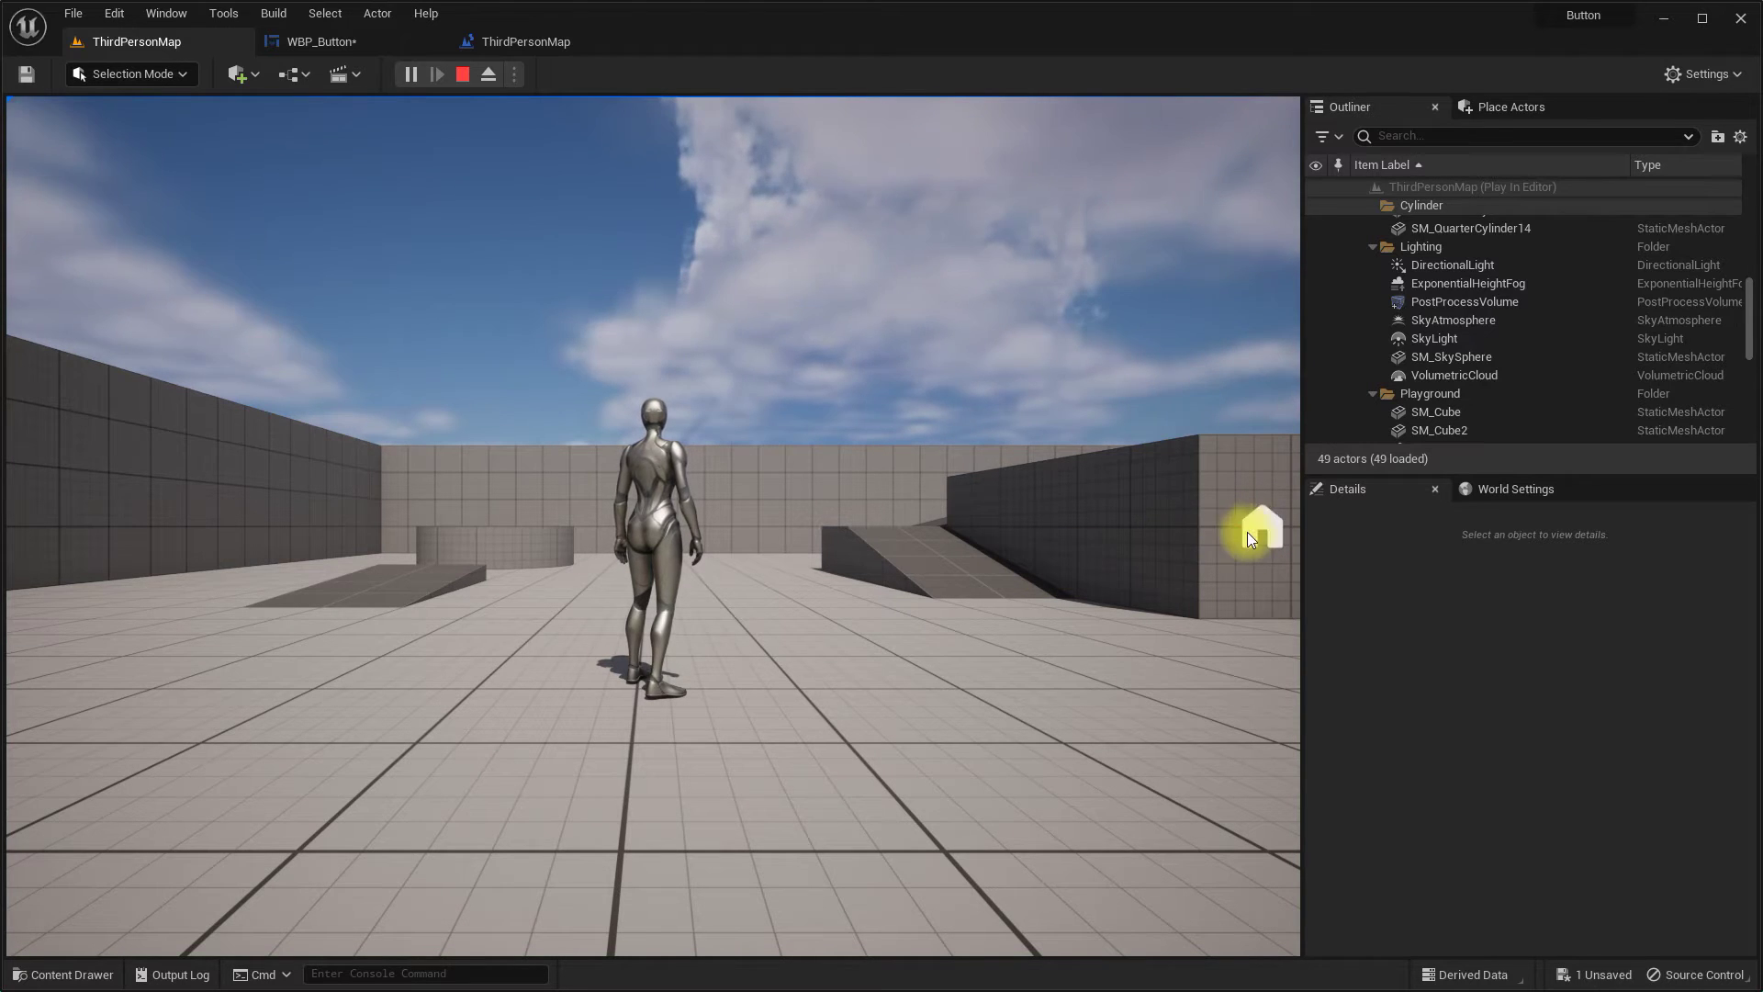
key("Escape")
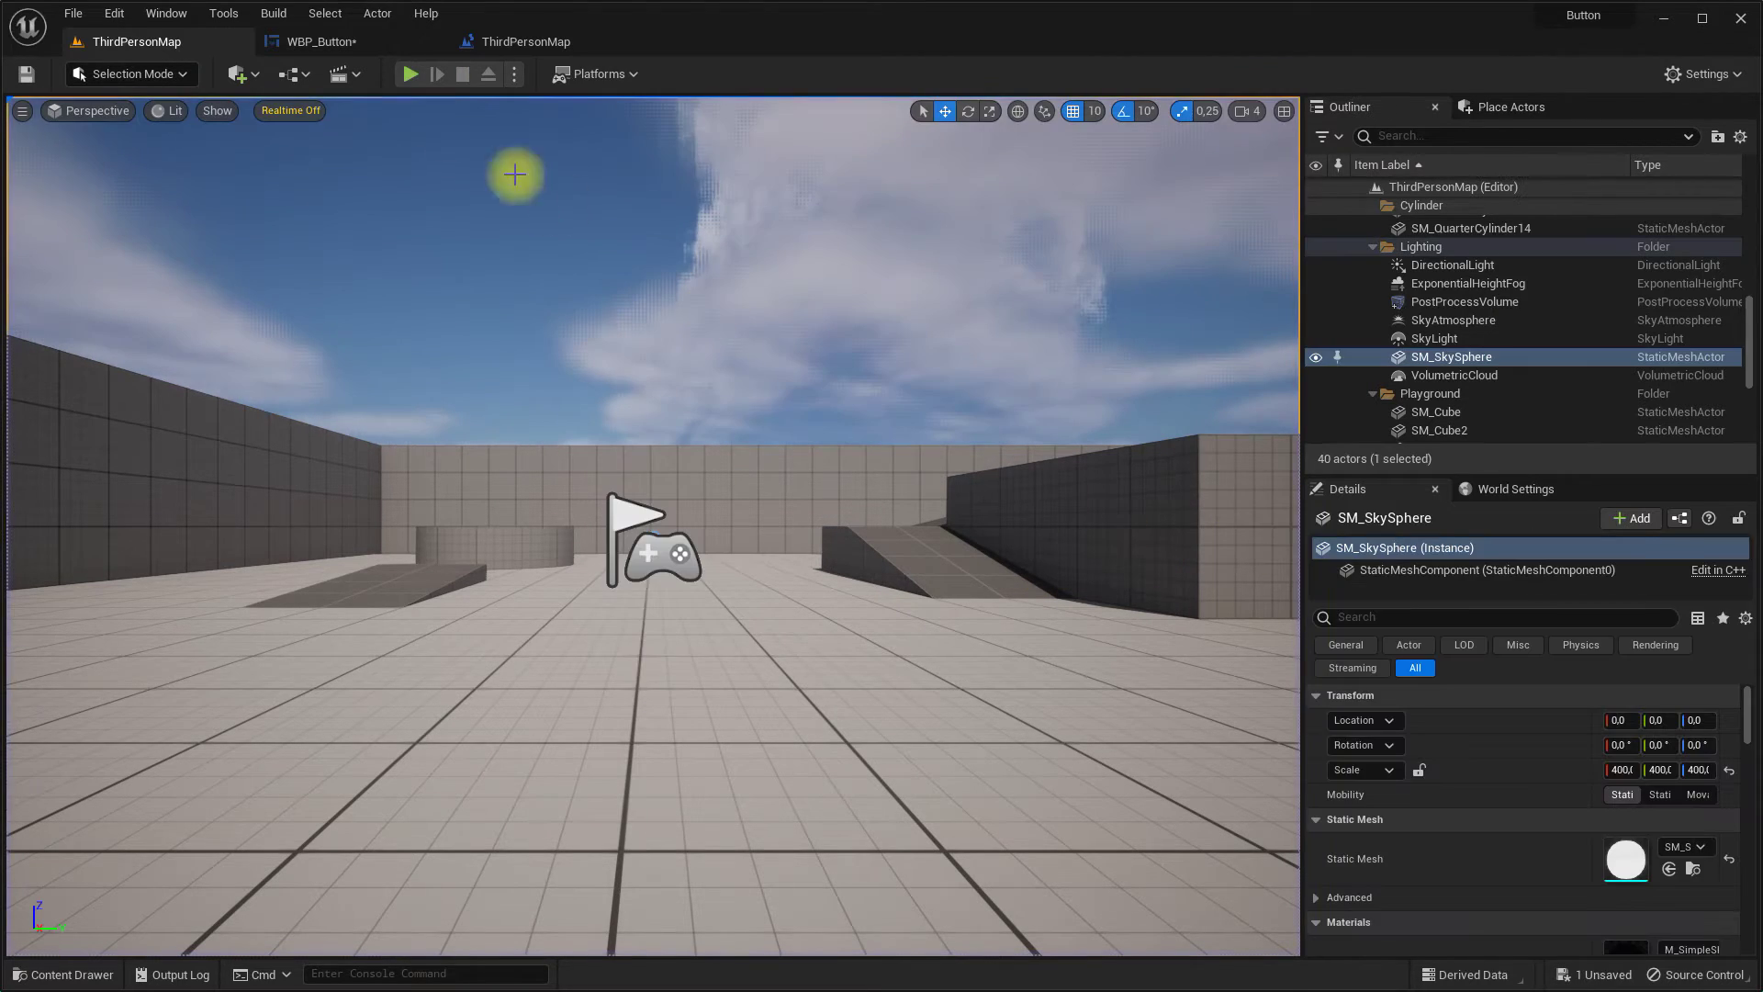
left_click(366, 43)
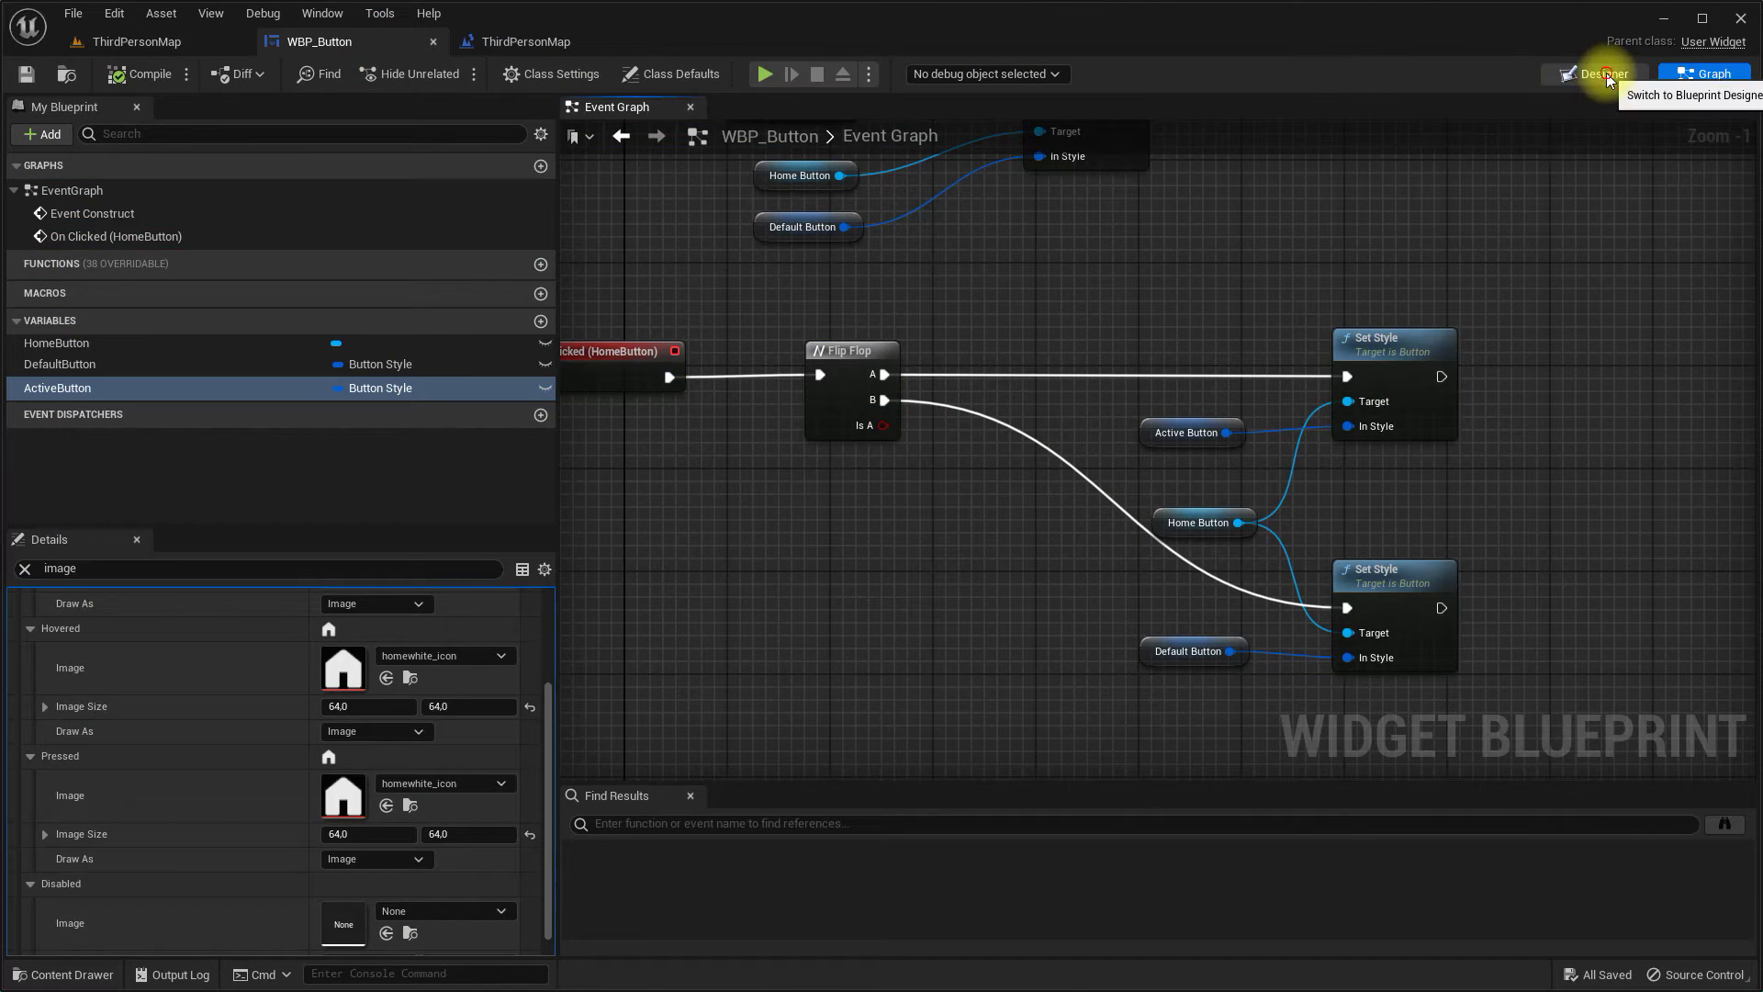
Step: In the Designer, add new Buttons to the Uniform Grid Panel
left_click(1607, 79)
scroll(1279, 573, "up", 7)
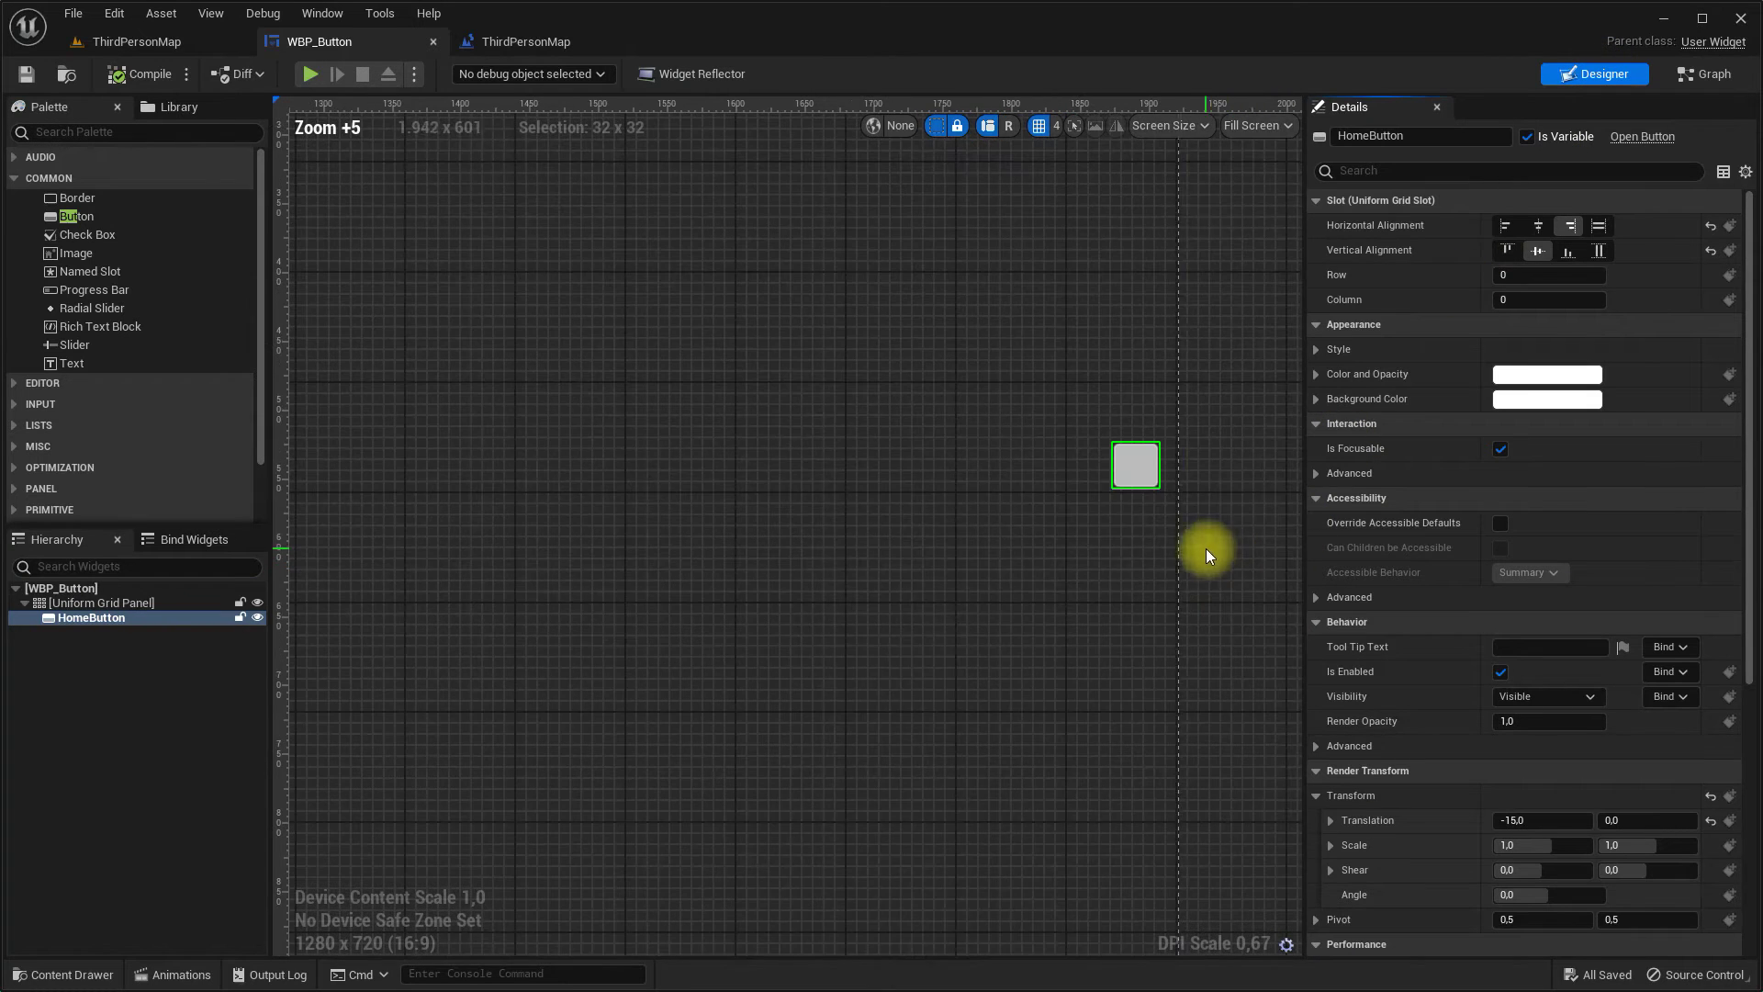
scroll(663, 603, "up", 2)
left_click(64, 133)
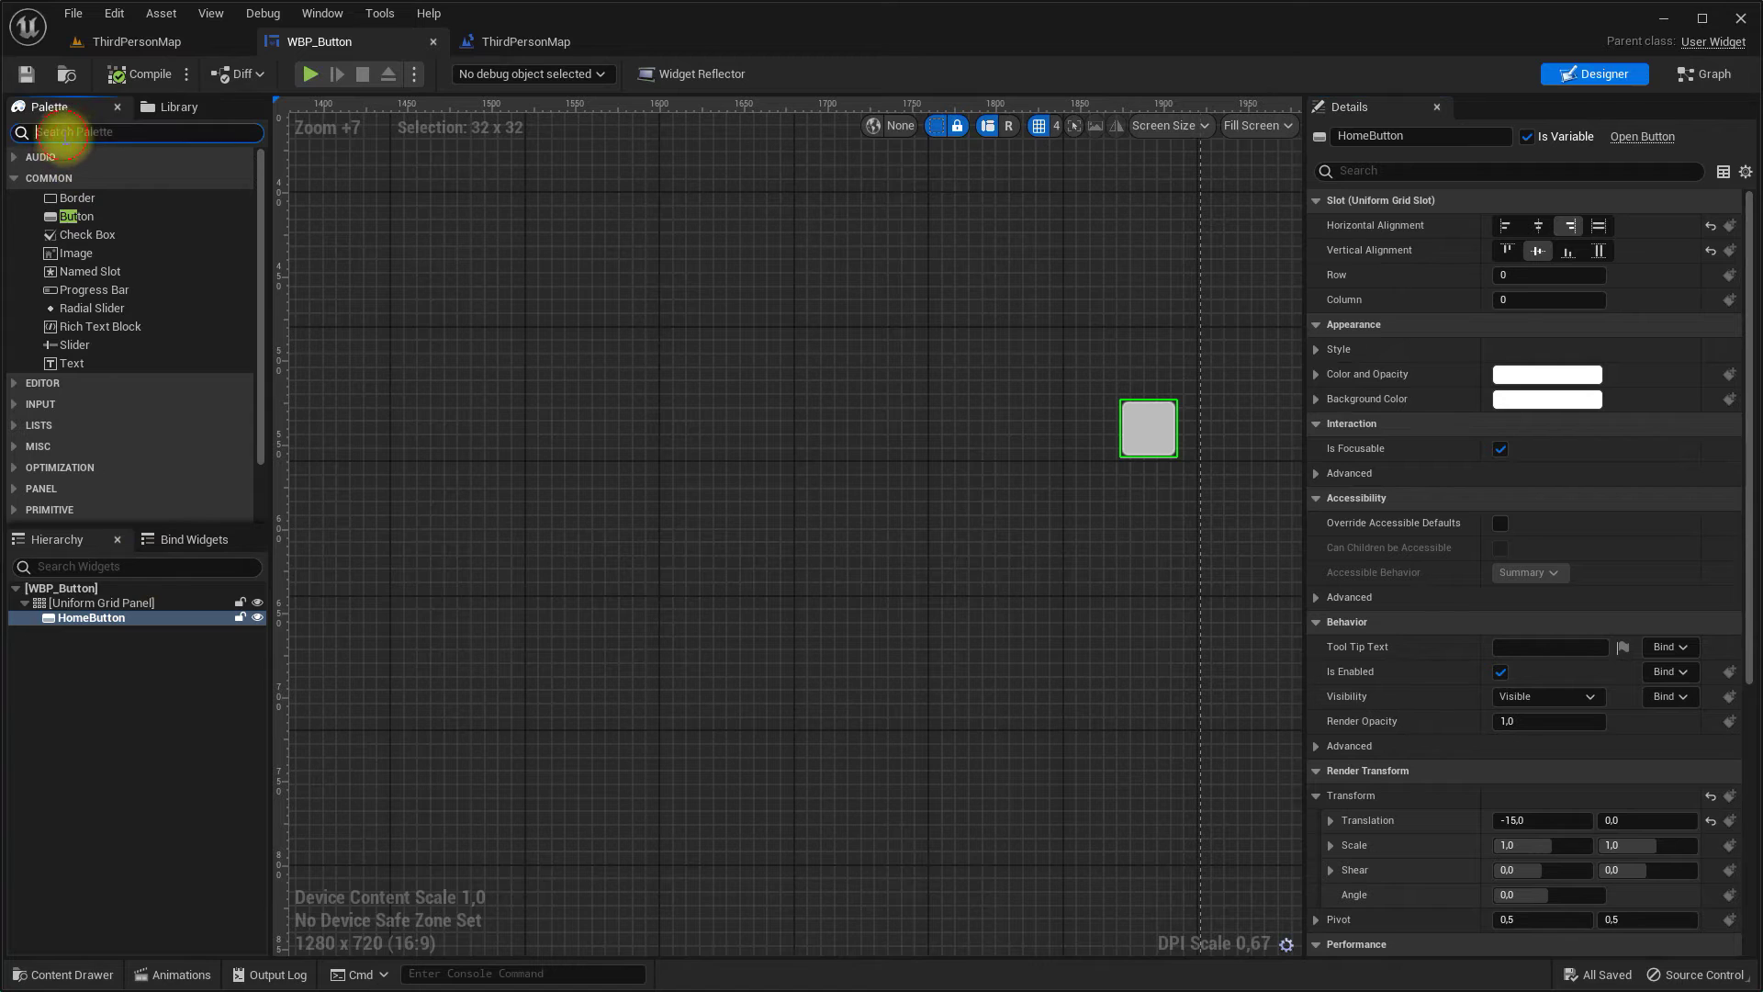
type("bu")
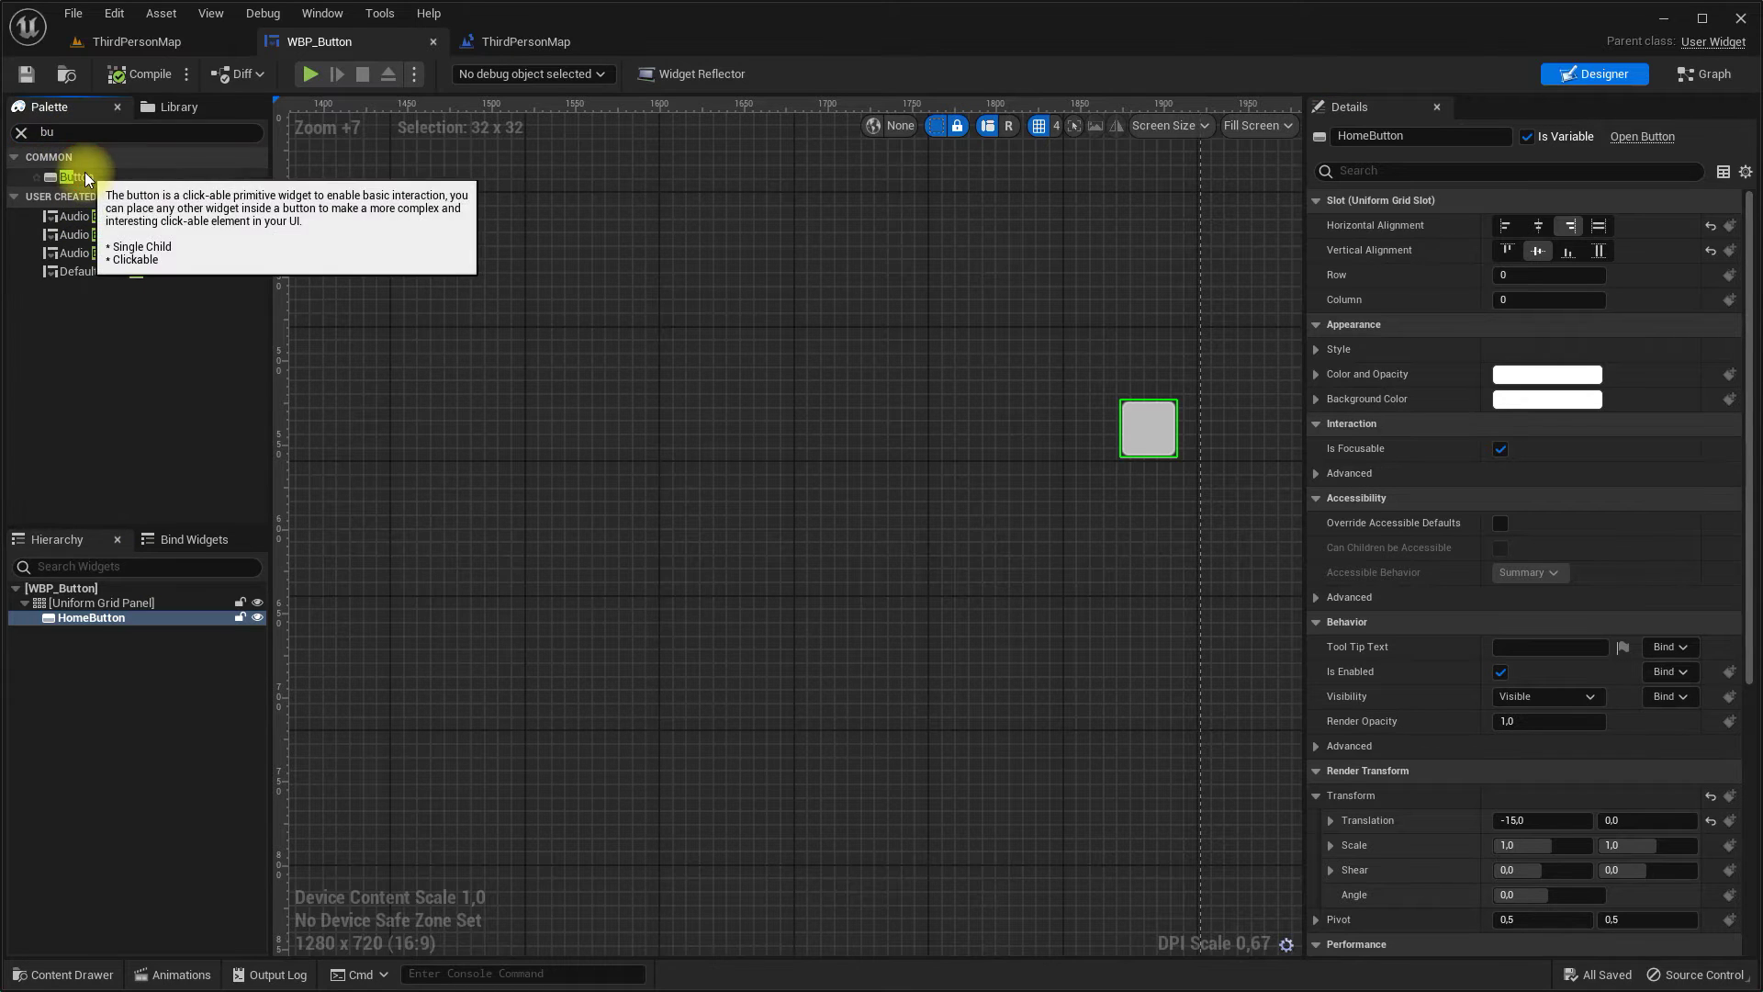
left_click_drag(85, 174, 138, 470)
left_click_drag(97, 603, 123, 604)
left_click_drag(85, 173, 124, 608)
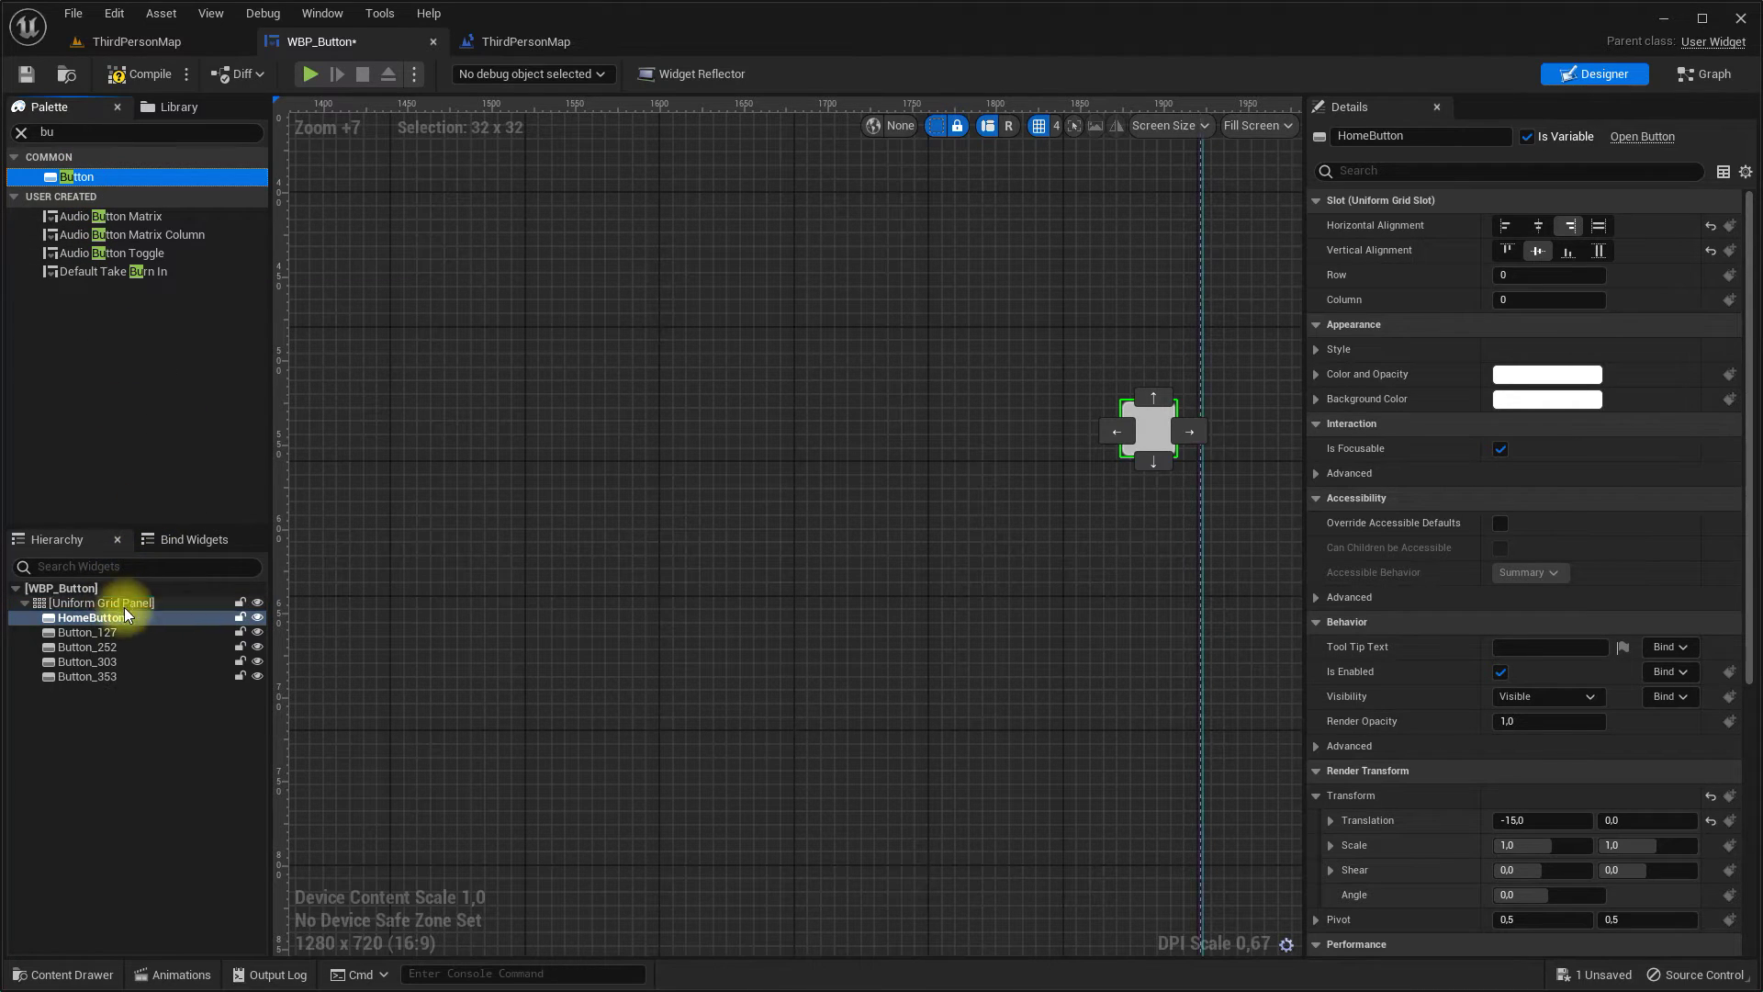
Step: Rename the first two new buttons Btn1 and Btn2
left_click(129, 631)
key("F2")
type("Btn1")
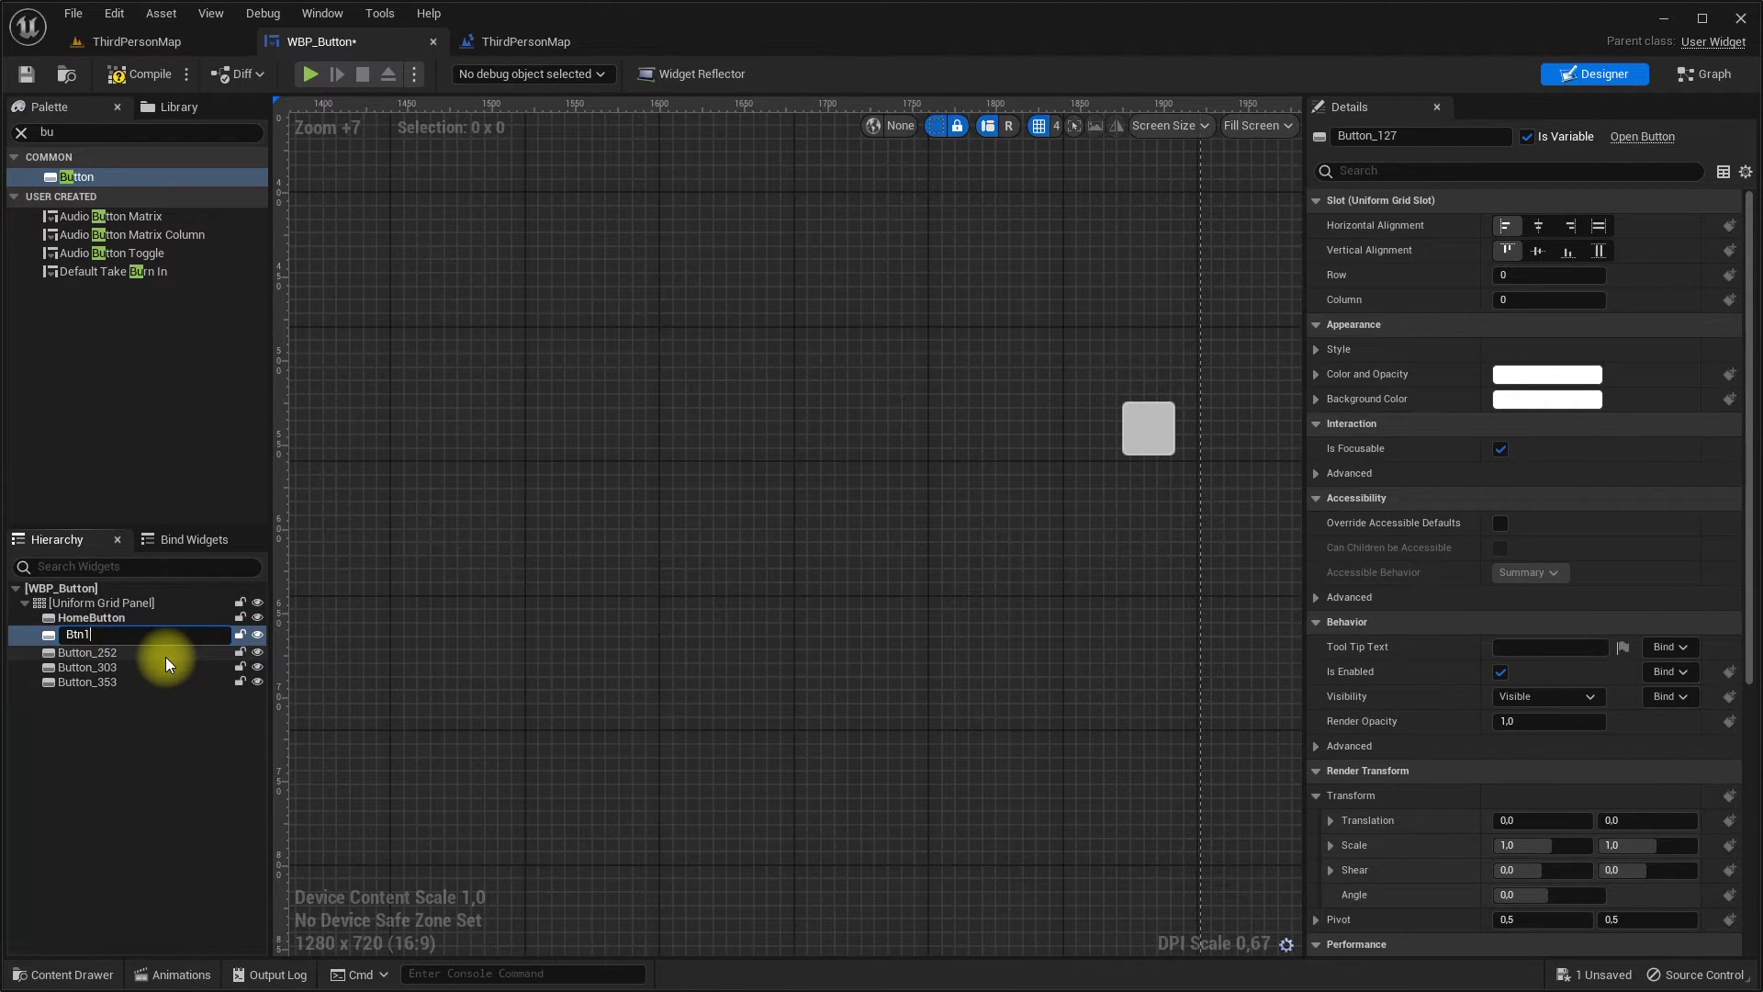
left_click(123, 649)
key("F2")
type("Btn2")
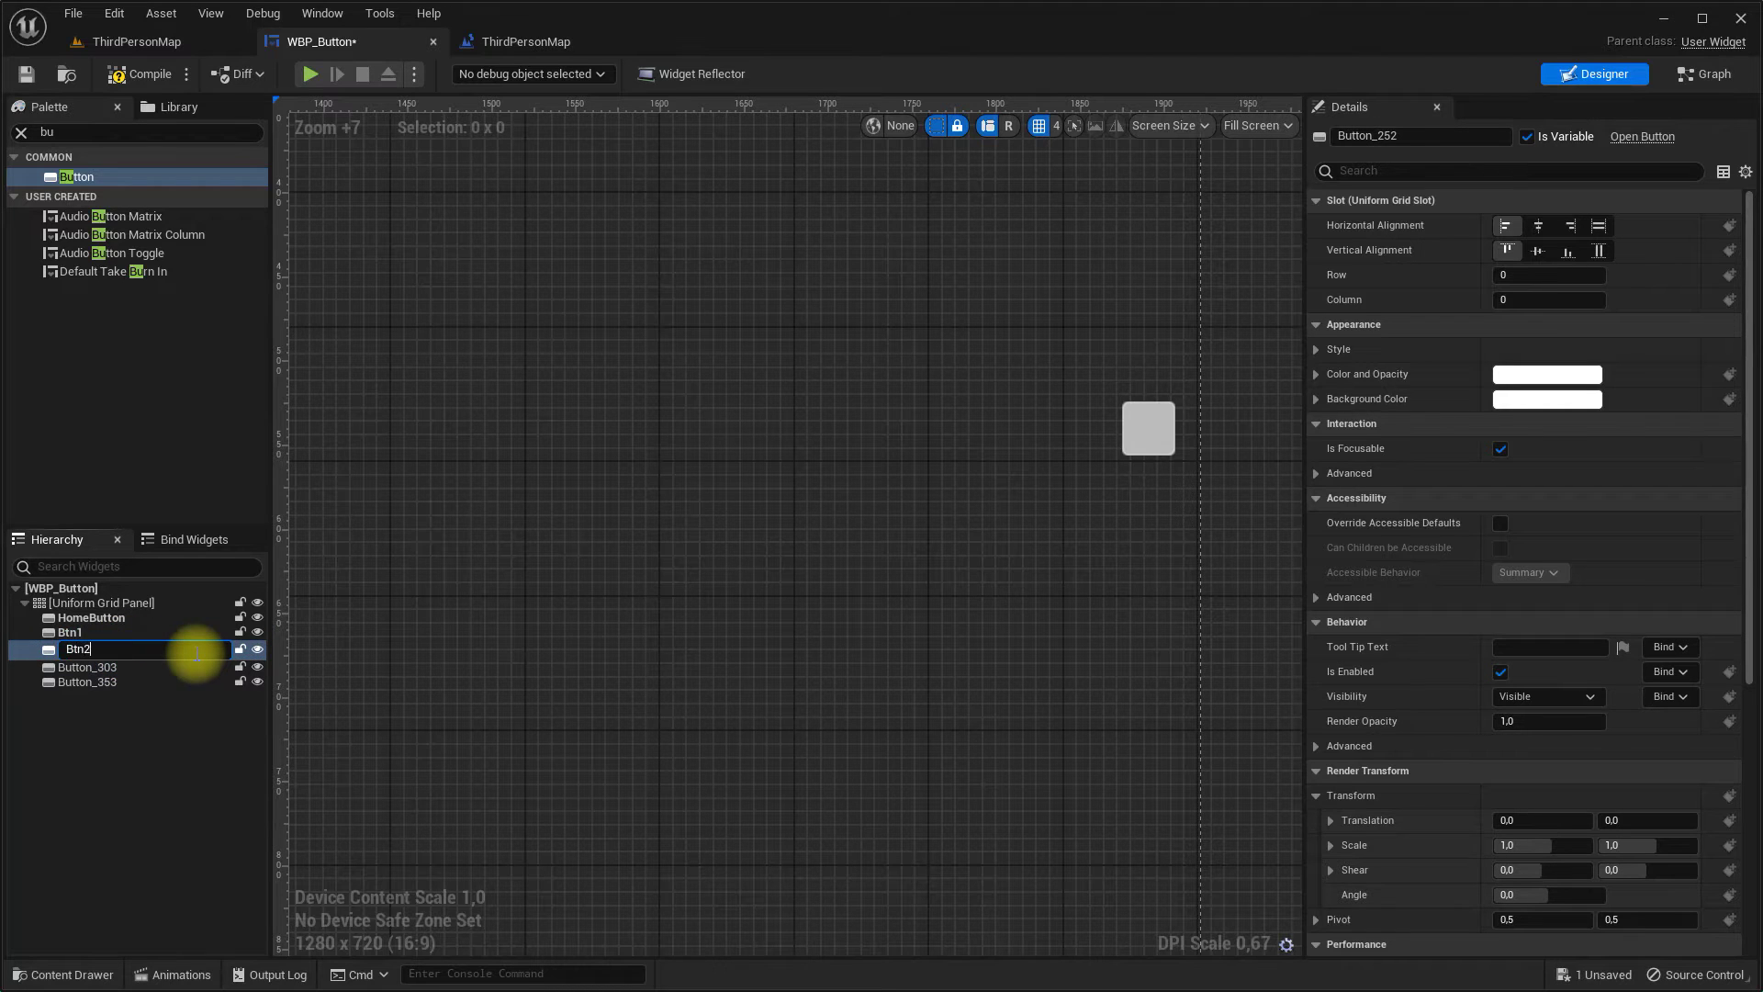
key("Return")
Step: Rename the remaining two buttons Btn3 and Btn4
left_click(226, 665)
key("F2")
type("Btn3")
key("Return")
left_click(130, 682)
key("F2")
type("Btn4")
key("Return")
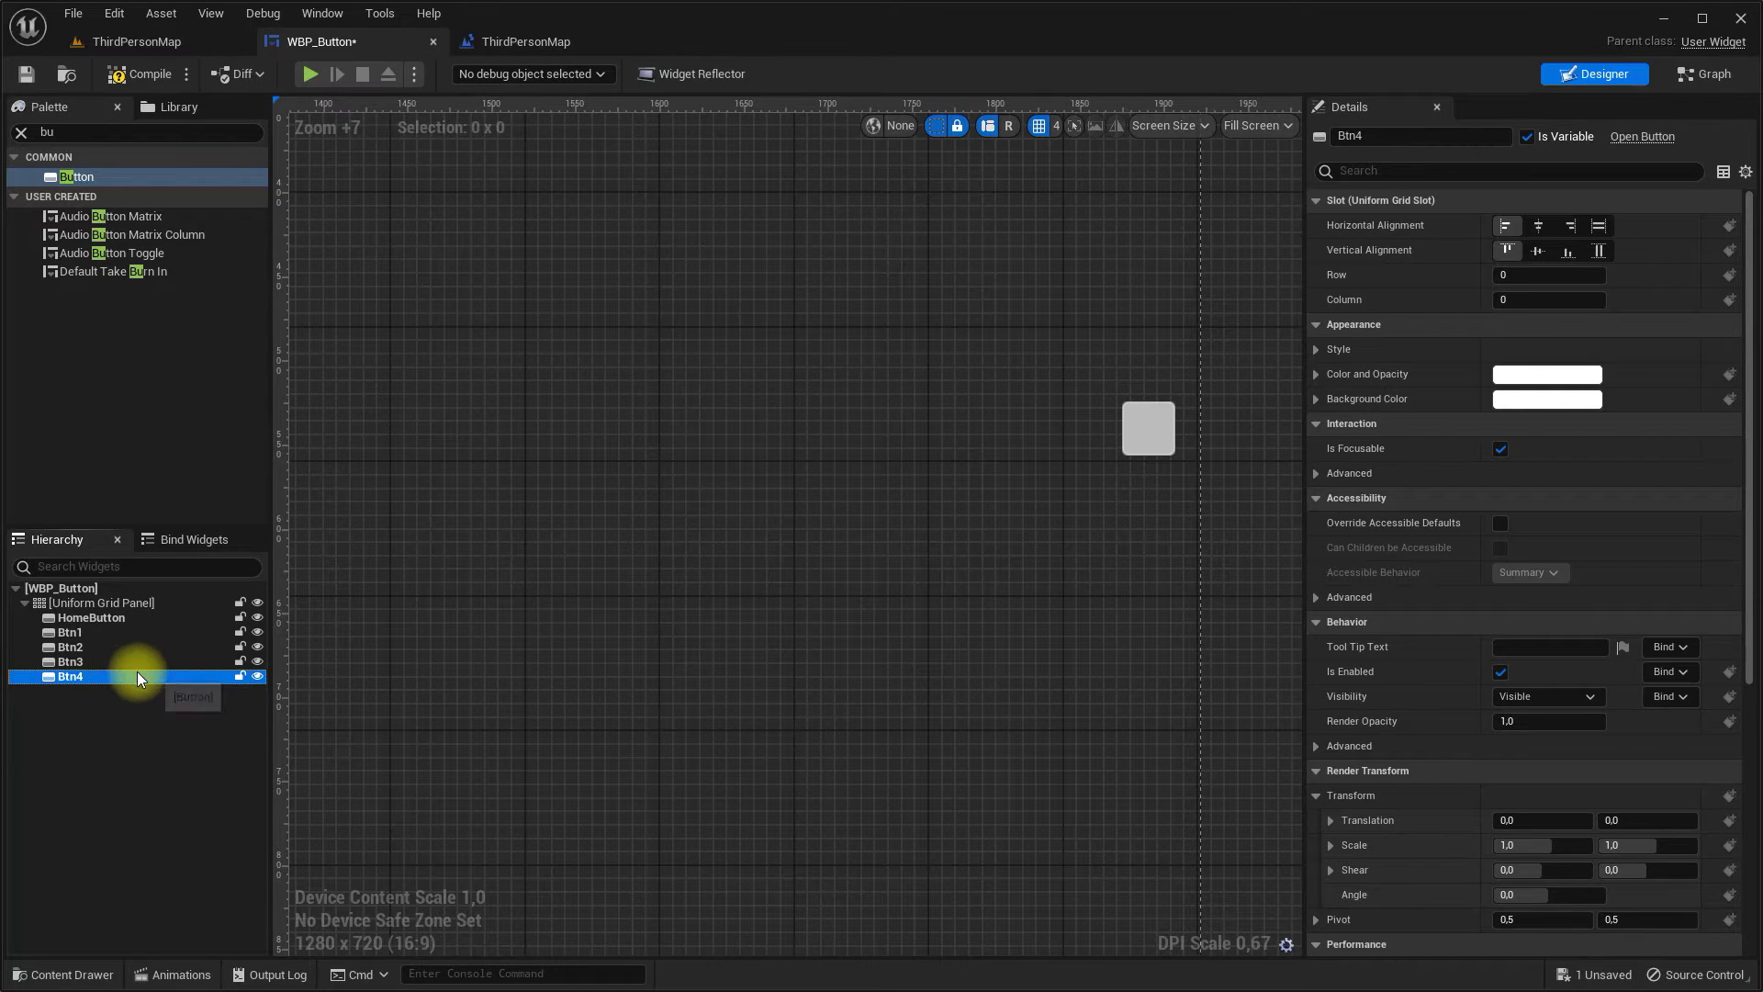
left_click(132, 634)
Step: Filter Details by 'image' and give Btn1 clock_icon as Normal and Hovered images
left_click(1422, 172)
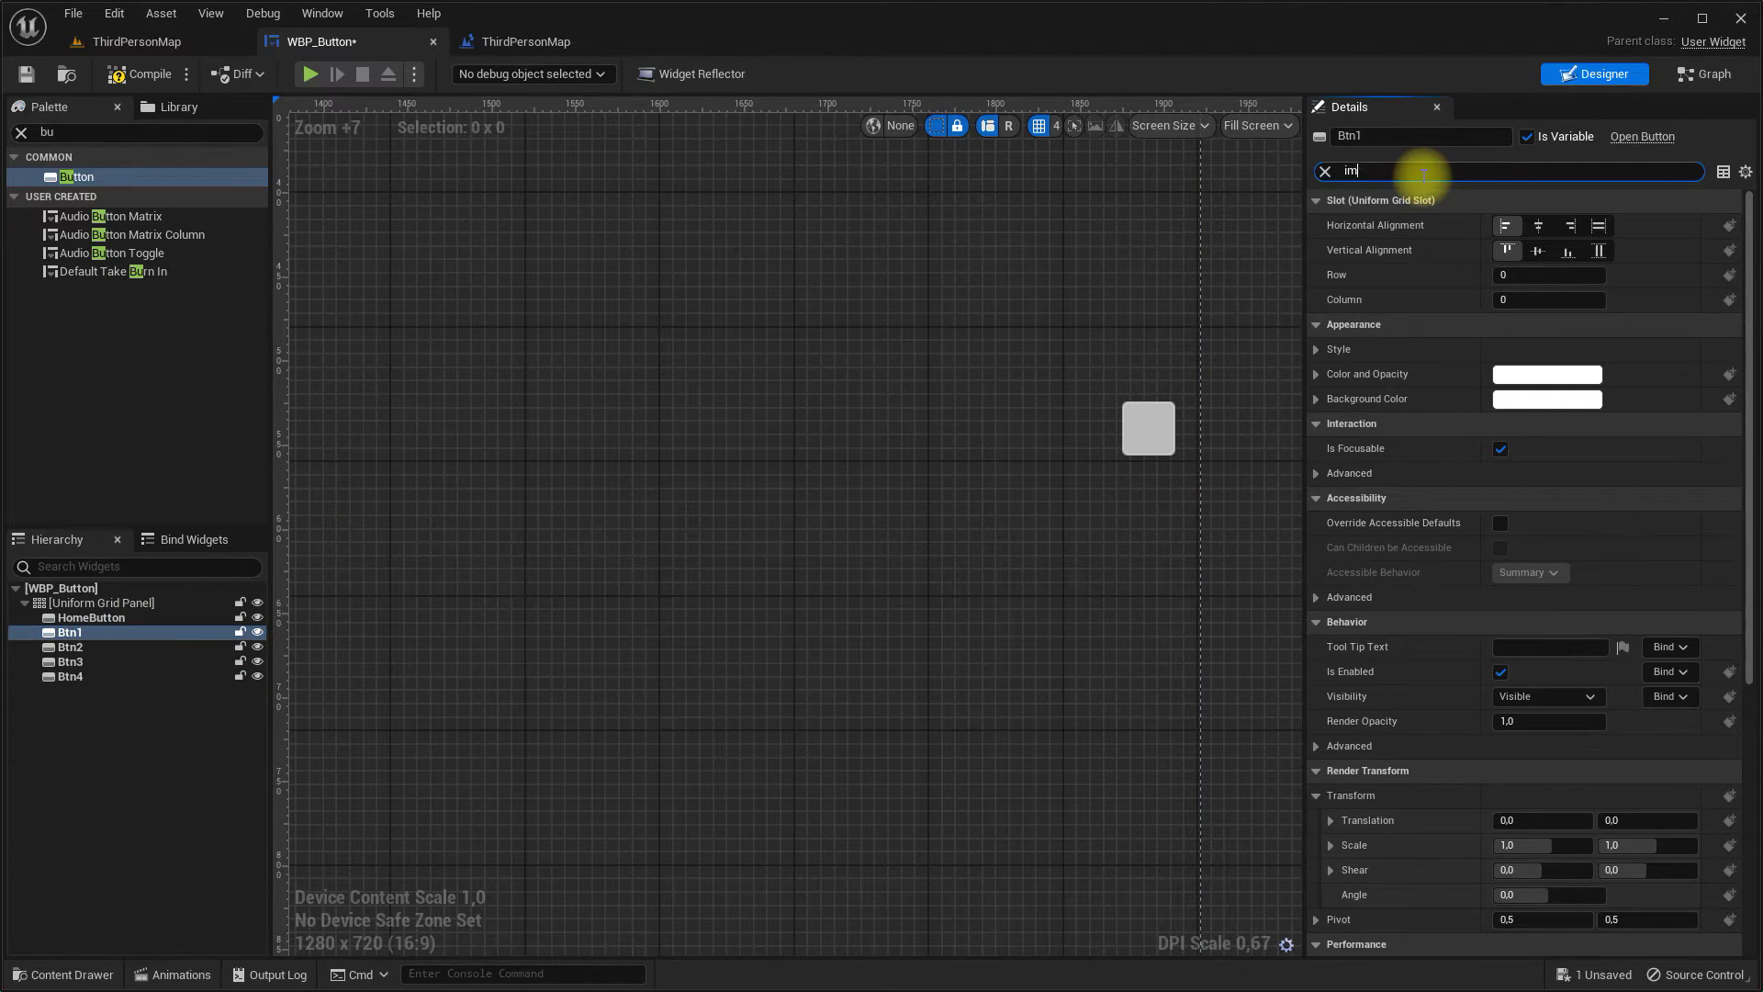
type("image")
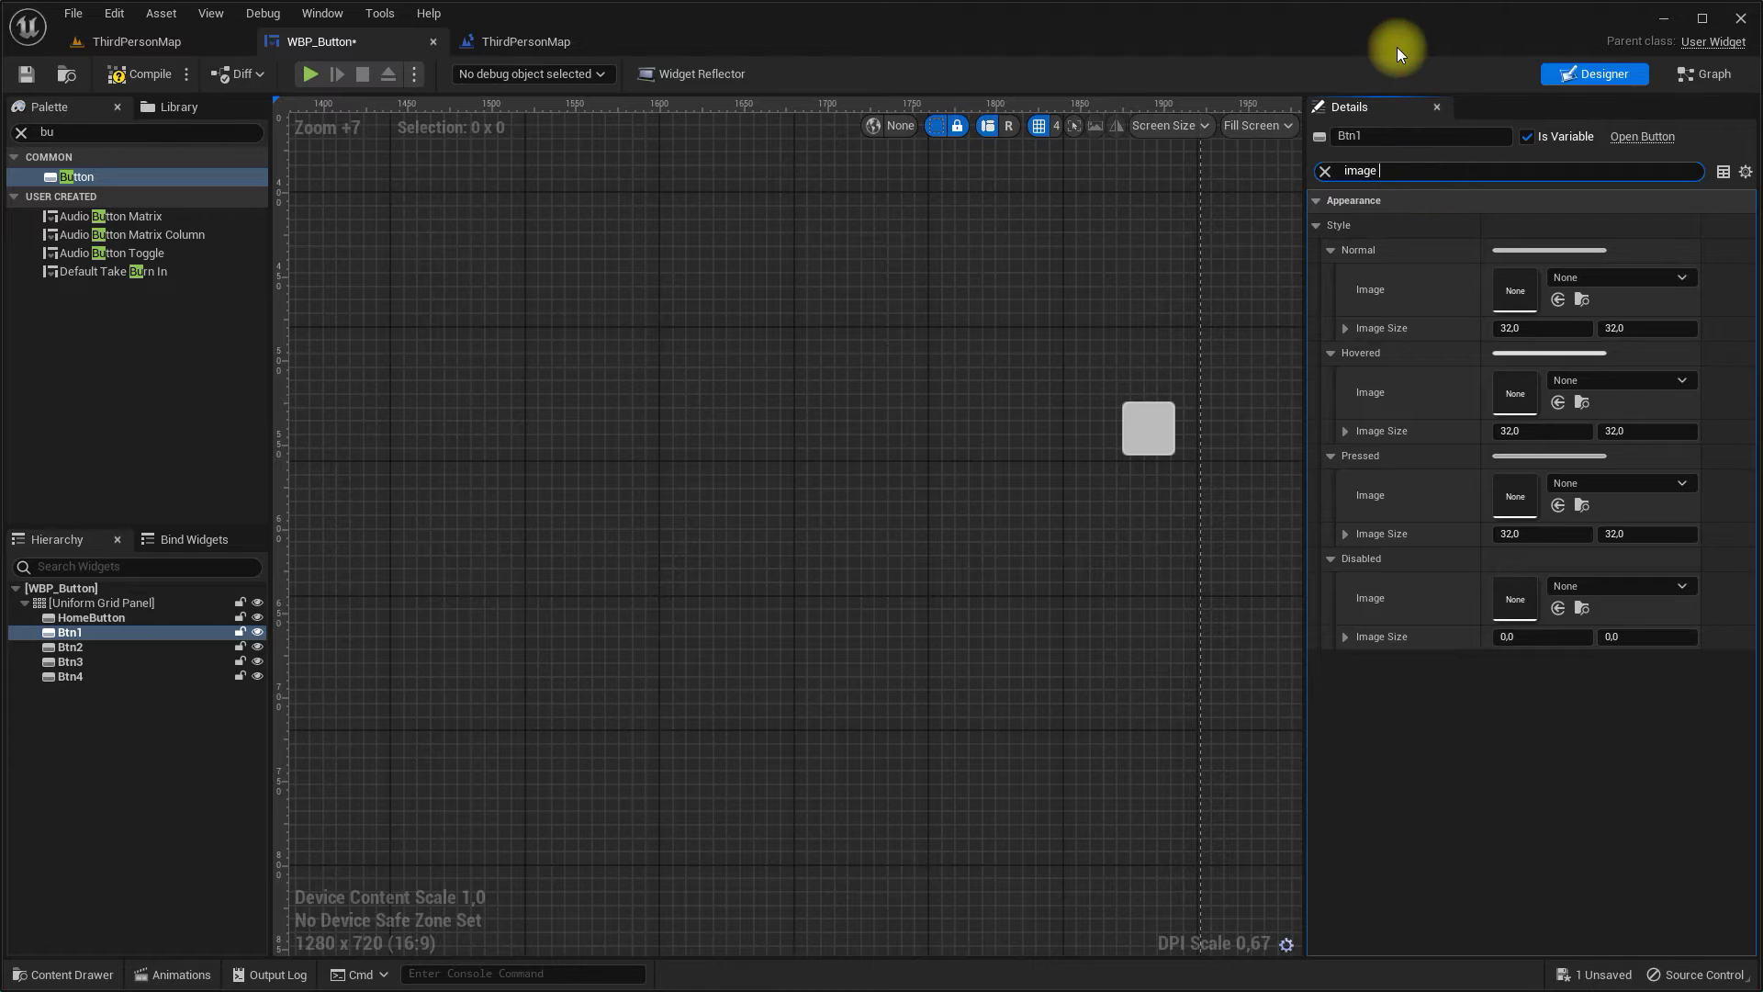
key("ctrl+space")
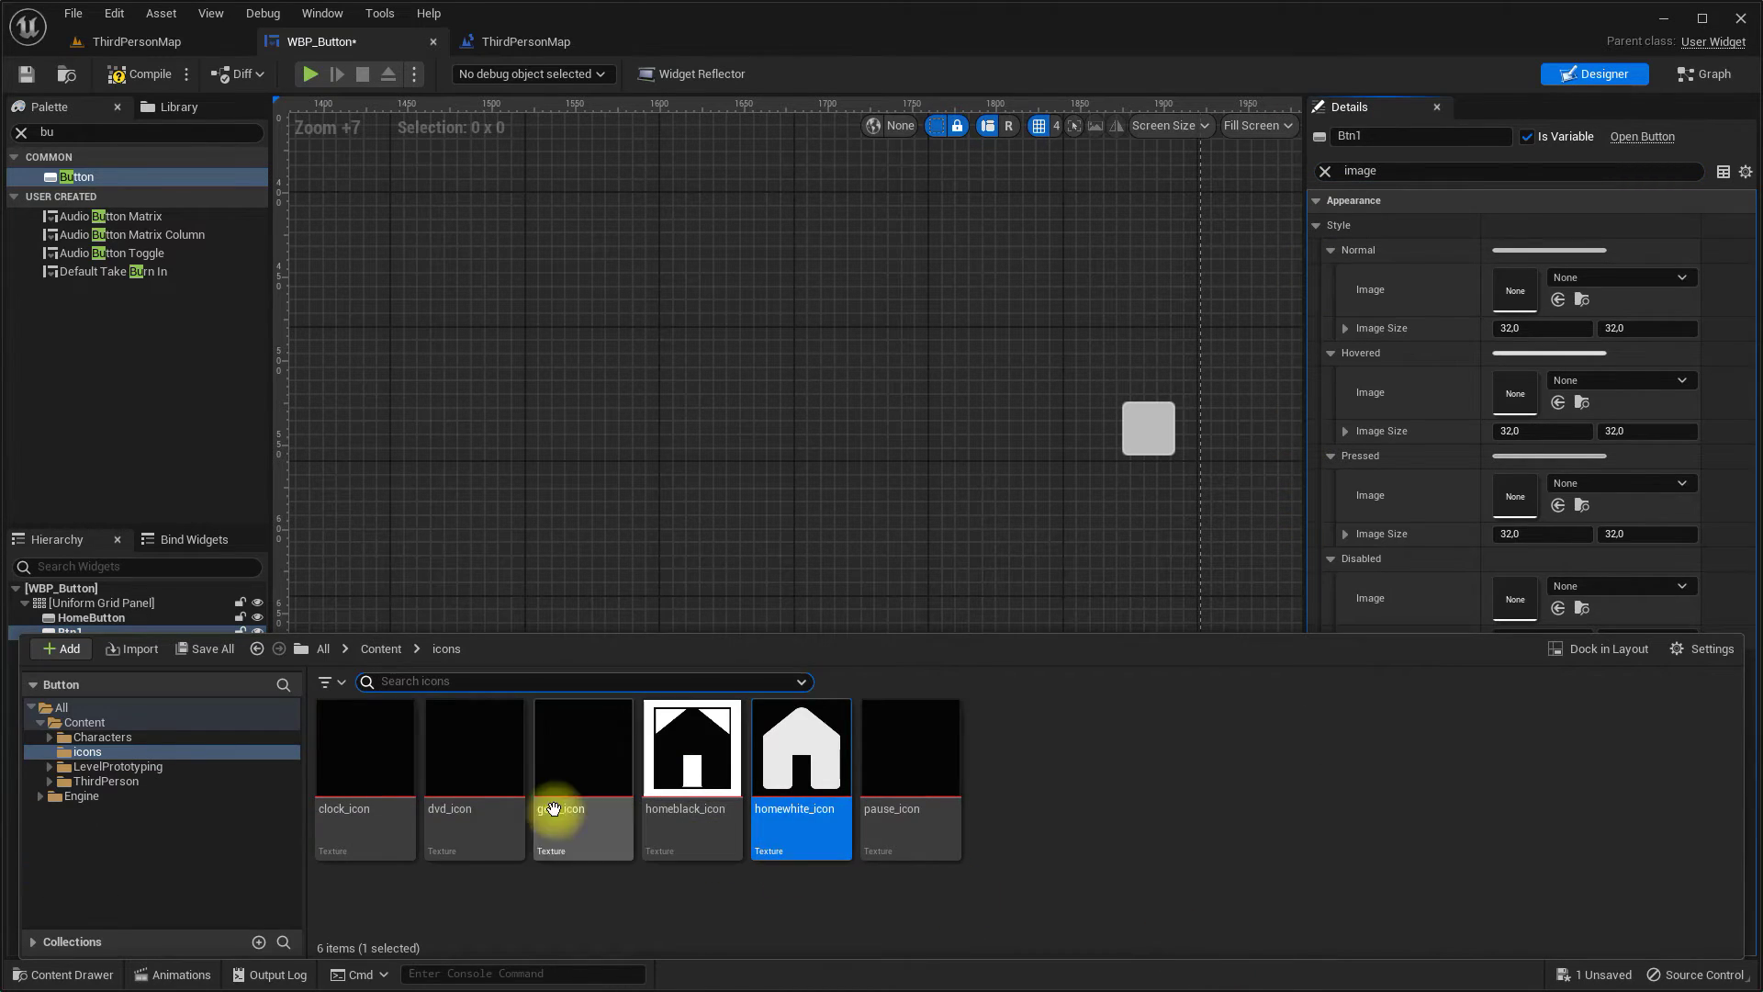
left_click_drag(355, 768, 1515, 294)
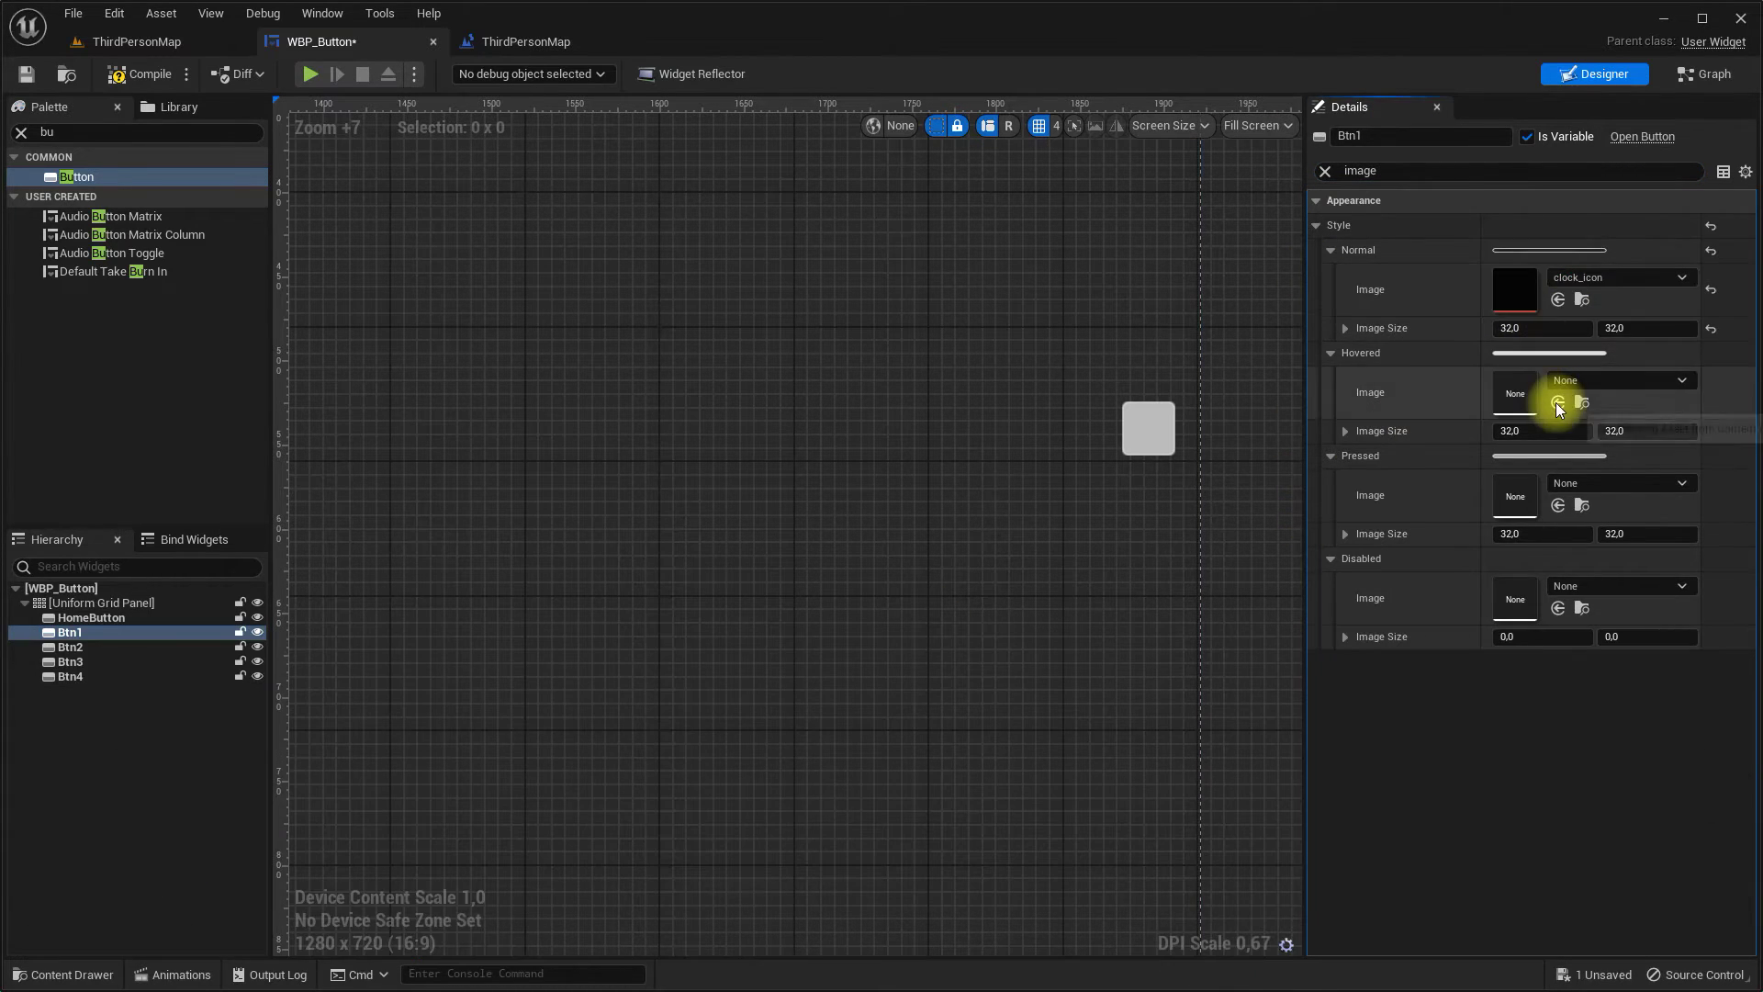
left_click(1558, 404)
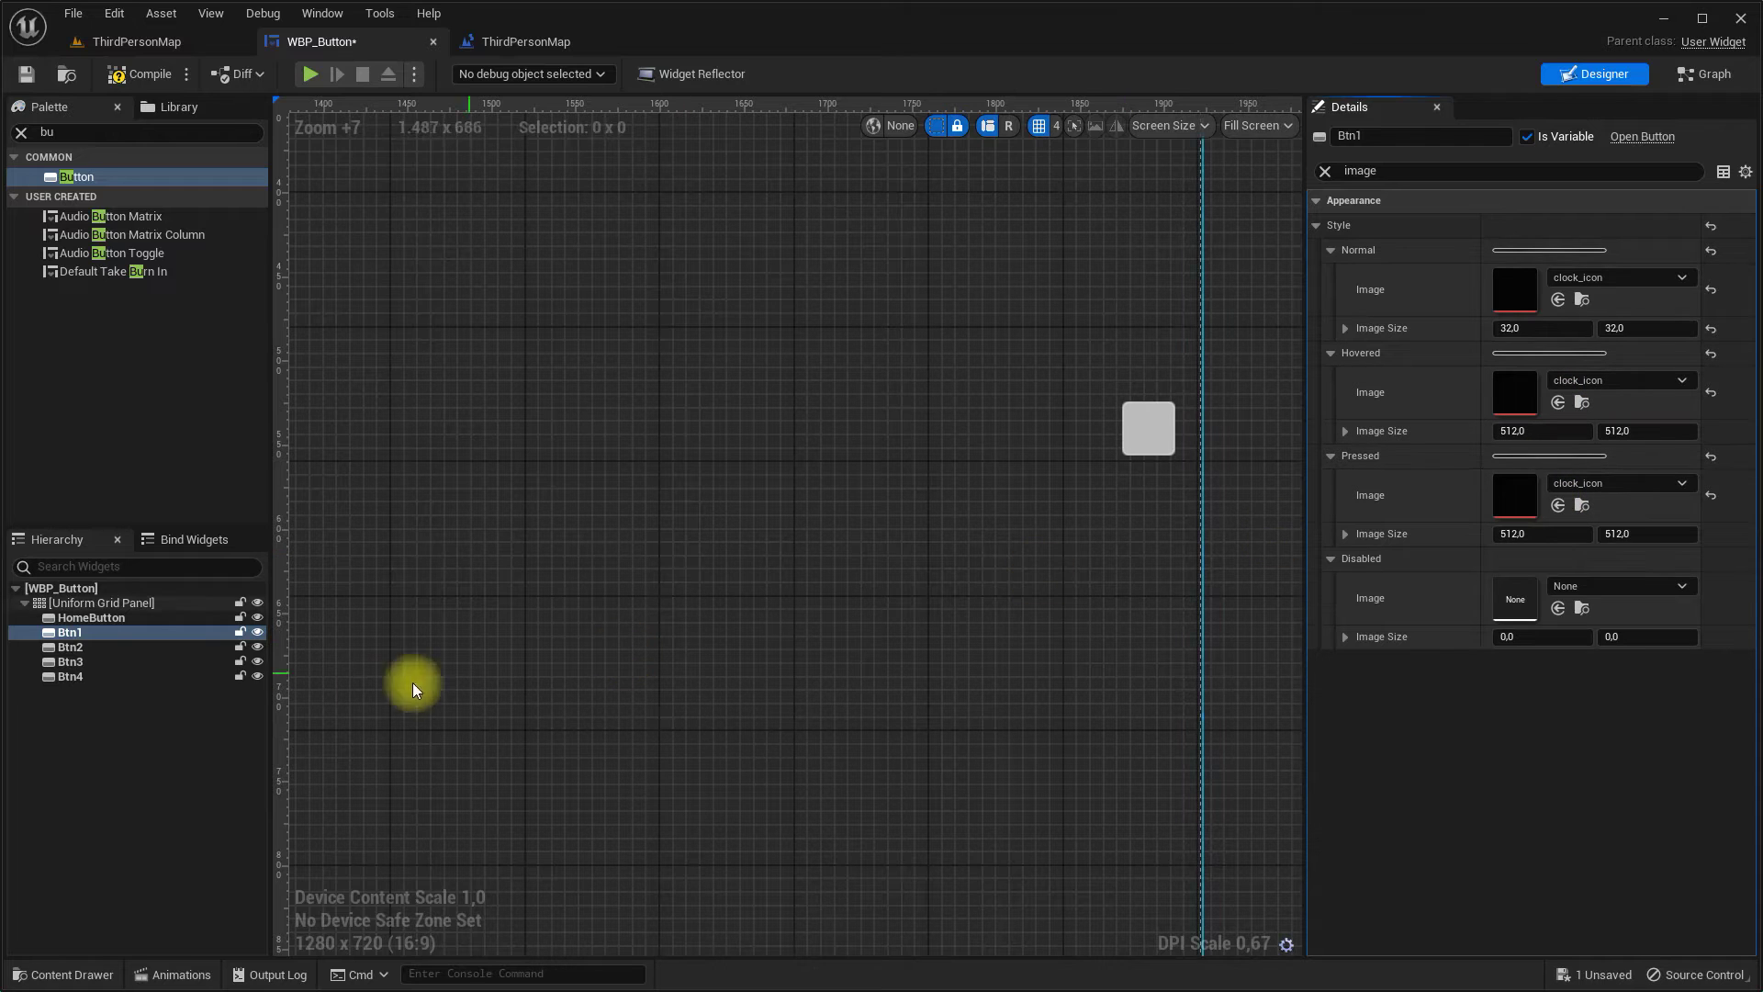
Step: Set Btn2's Normal, Hovered and Pressed images to dvd_icon
left_click(139, 649)
key("ctrl+space")
left_click(504, 742)
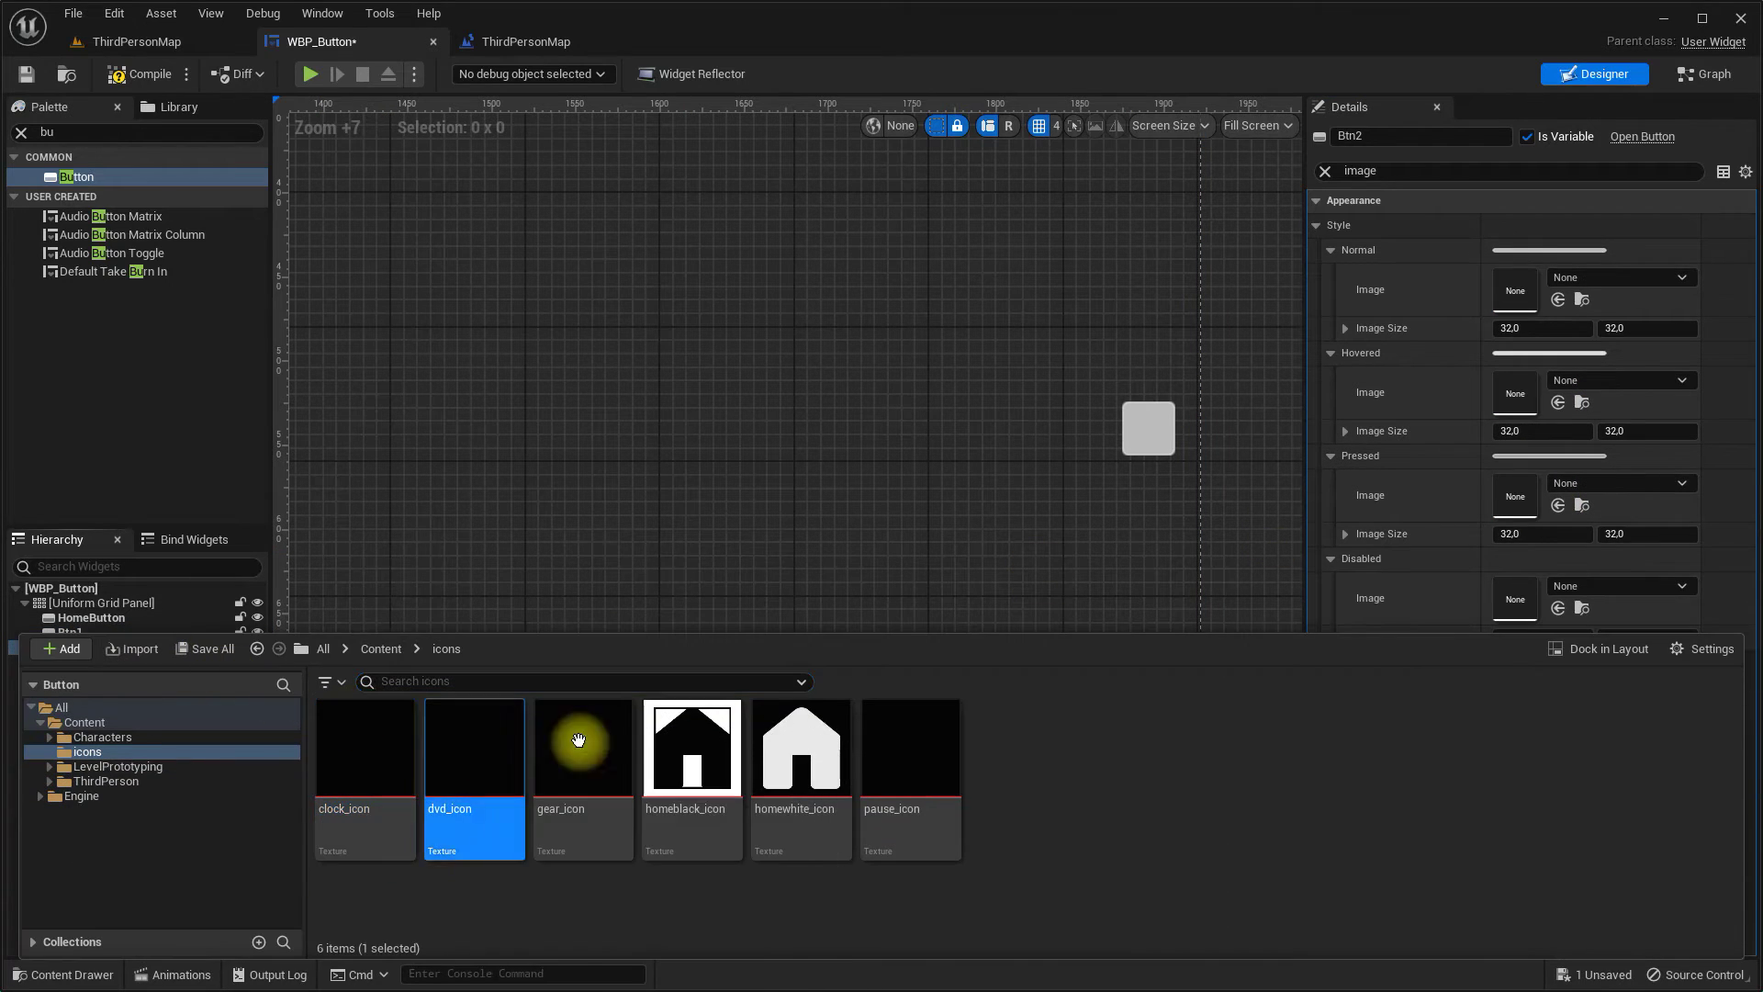
left_click(1558, 300)
left_click(1558, 403)
left_click(1559, 506)
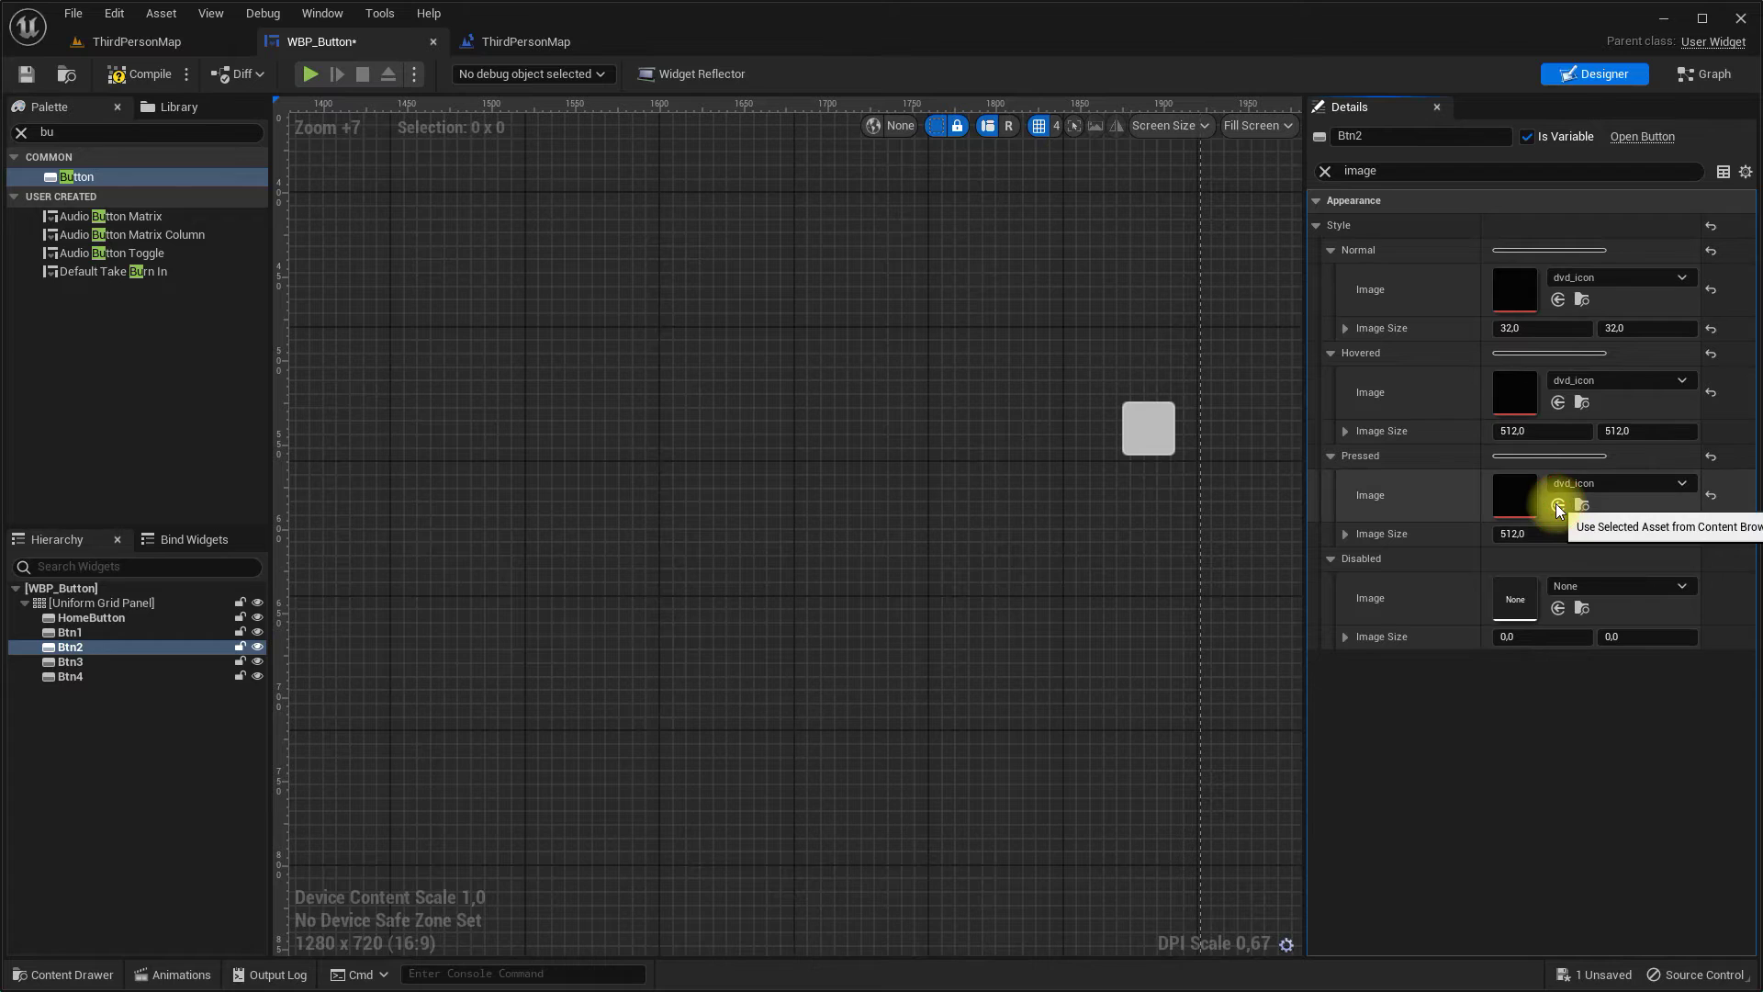
Step: Set Btn3's Normal, Hovered and Pressed images to gear_icon
key("ctrl+space")
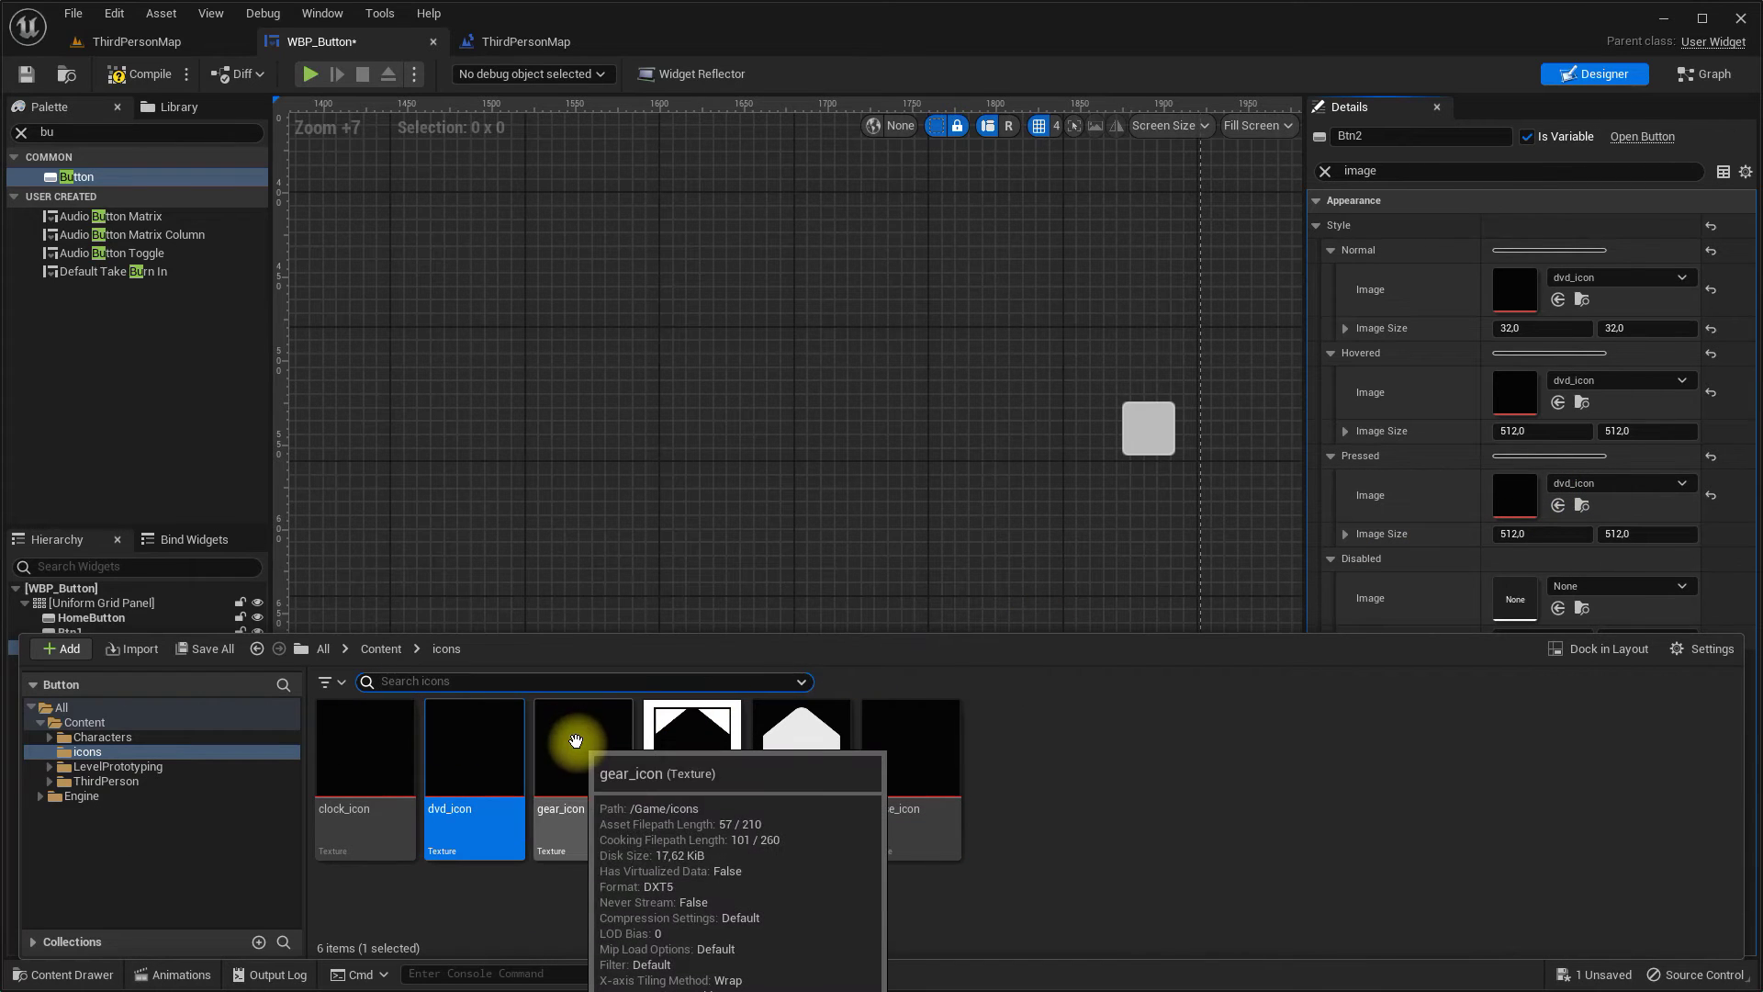
left_click(577, 738)
left_click(407, 523)
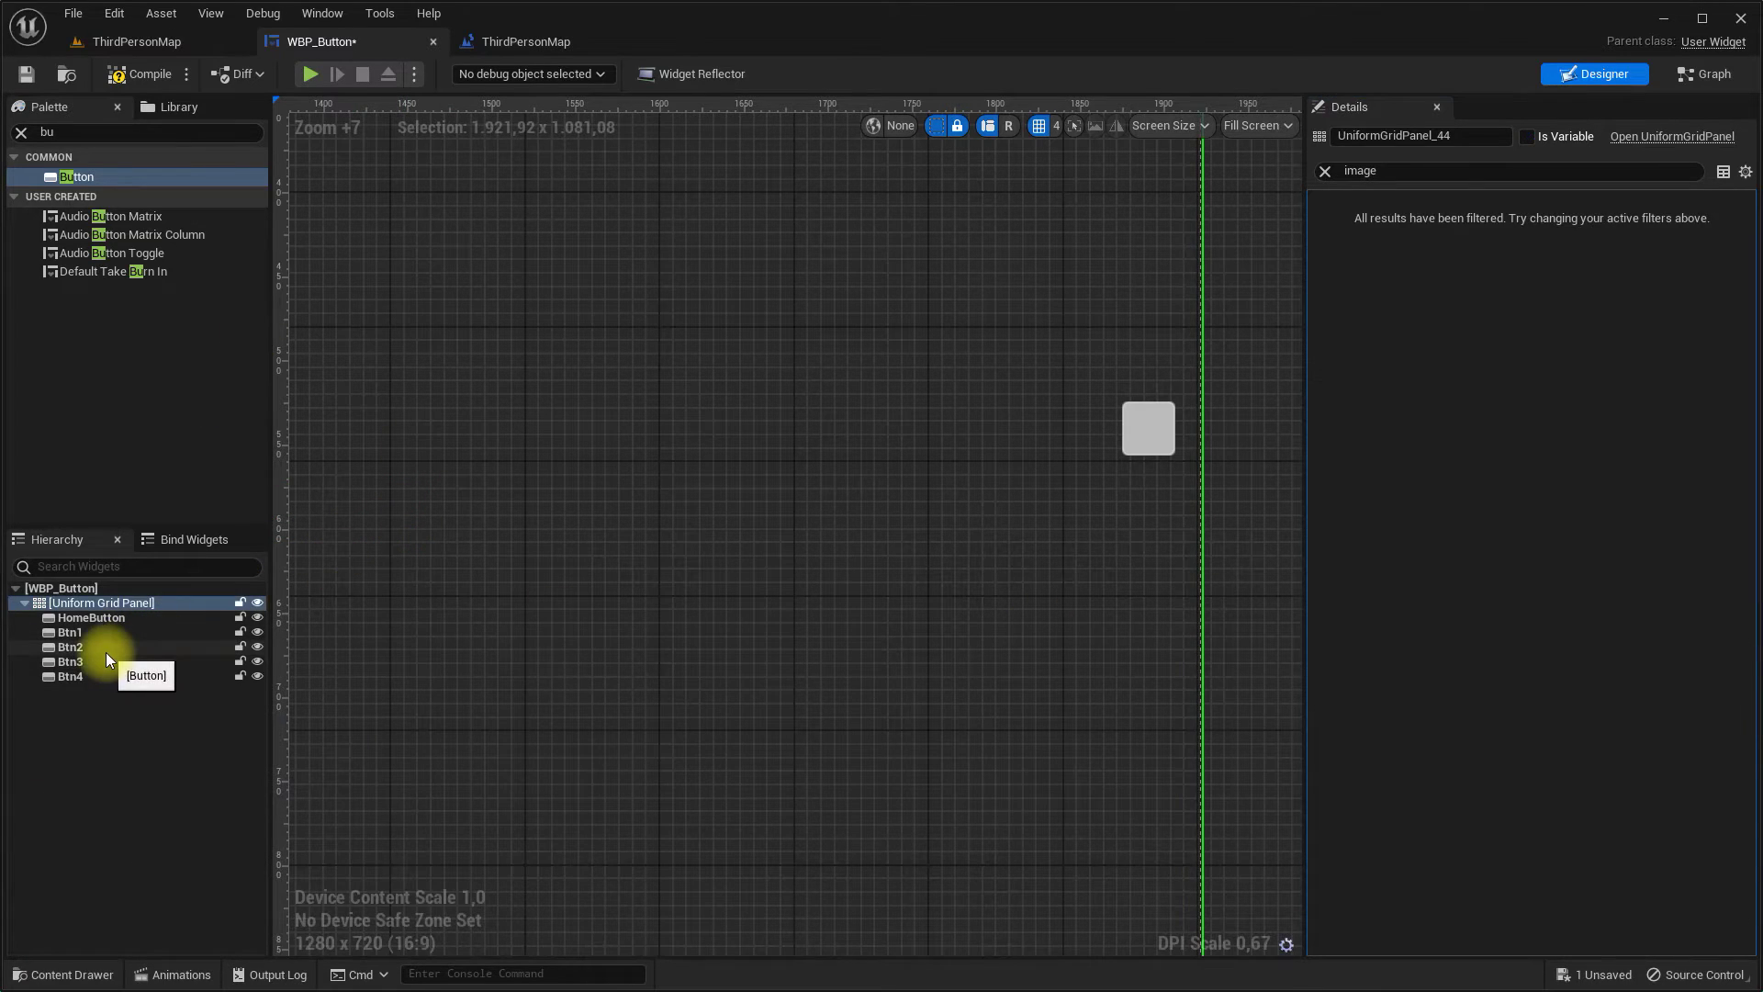
left_click(103, 662)
left_click(1558, 300)
left_click(1557, 402)
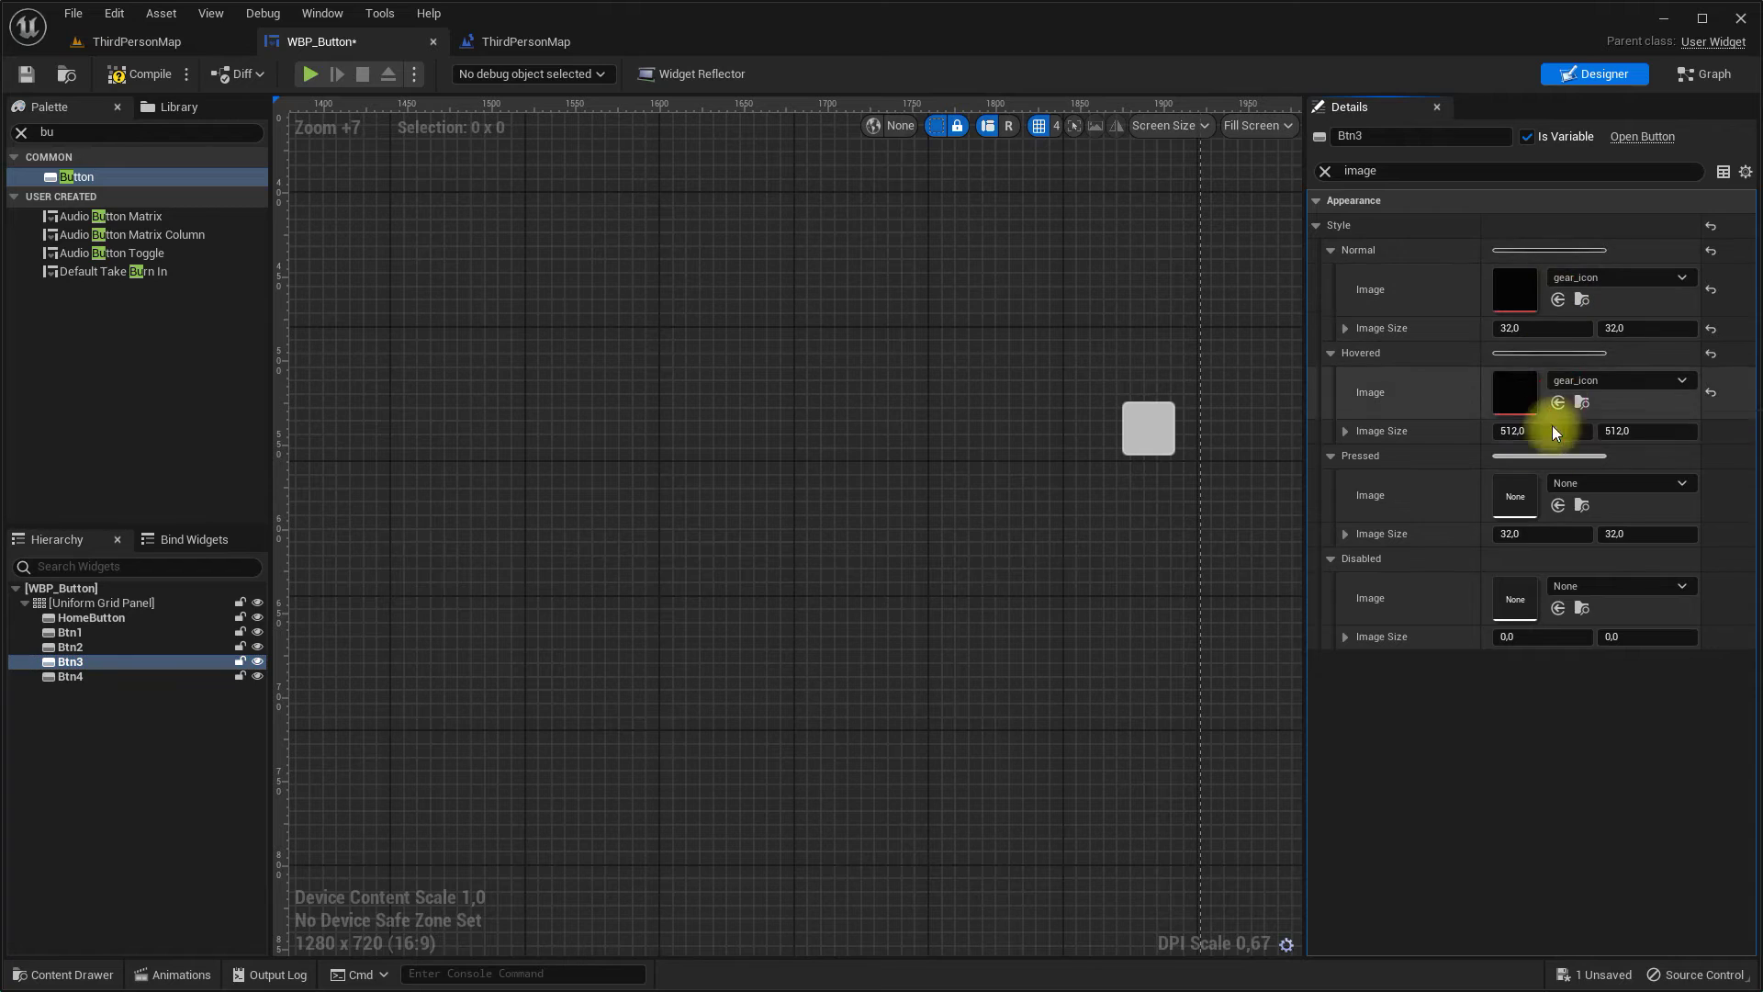
left_click(1557, 505)
Step: Set Btn4's Normal, Hovered and Pressed images to pause_icon
key("ctrl+space")
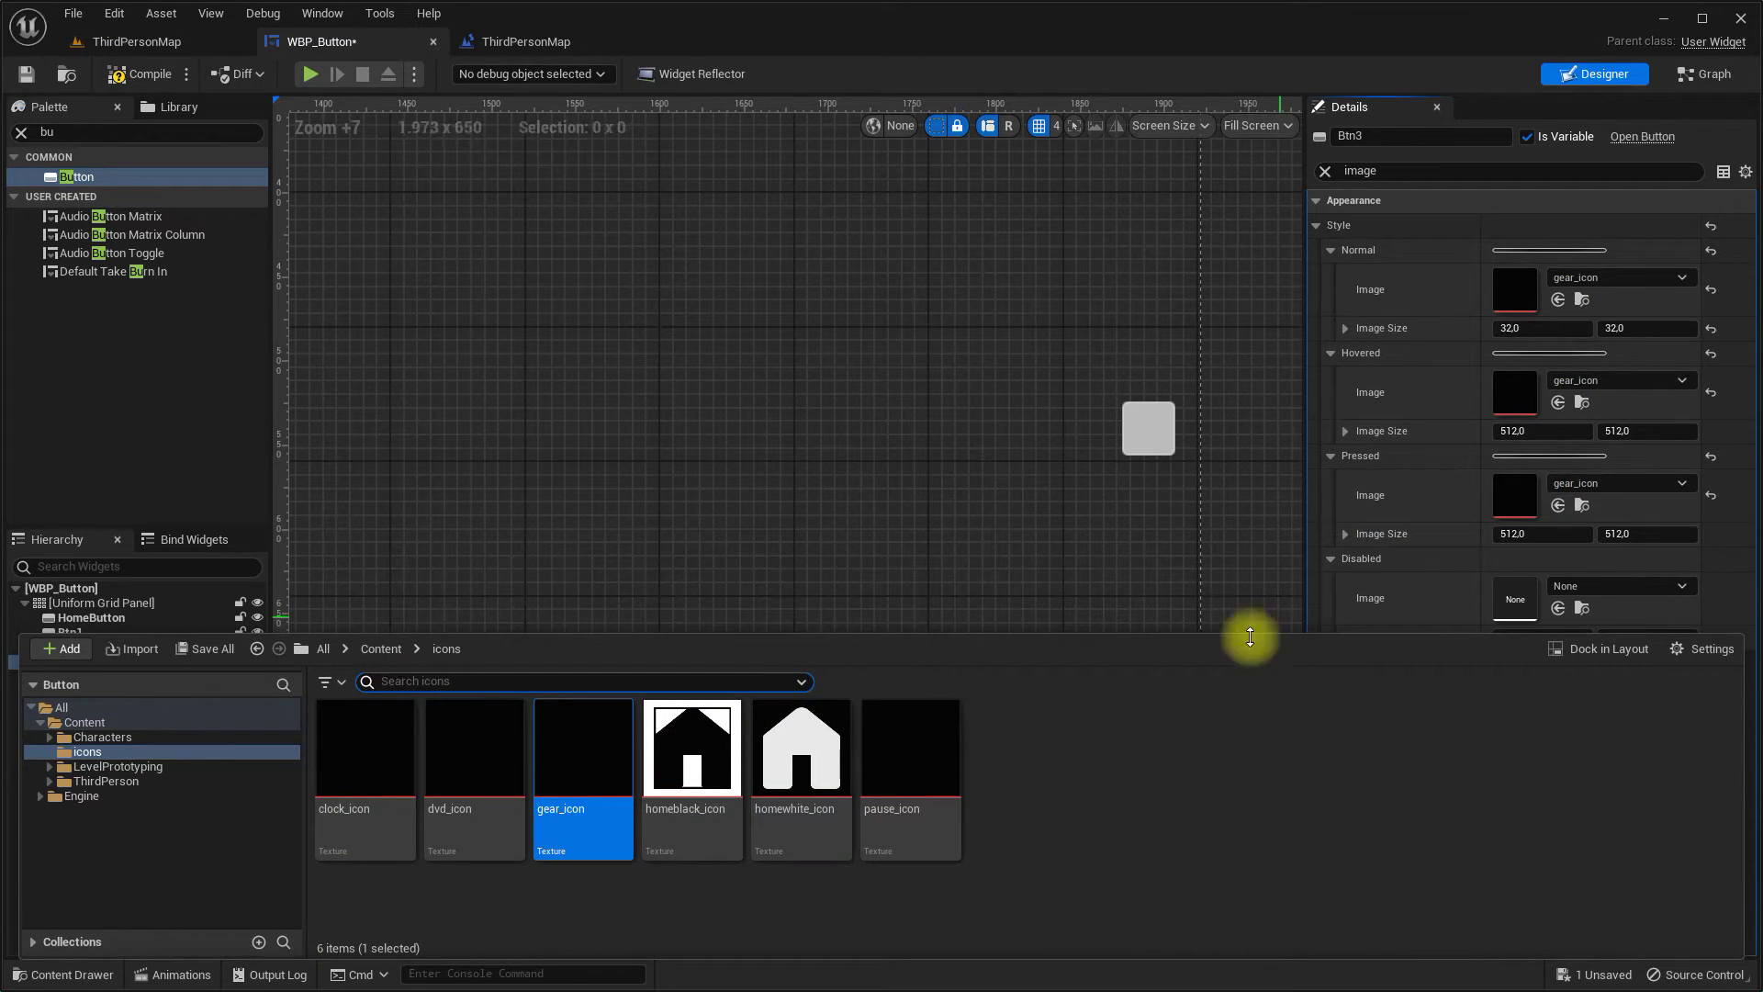
left_click(937, 753)
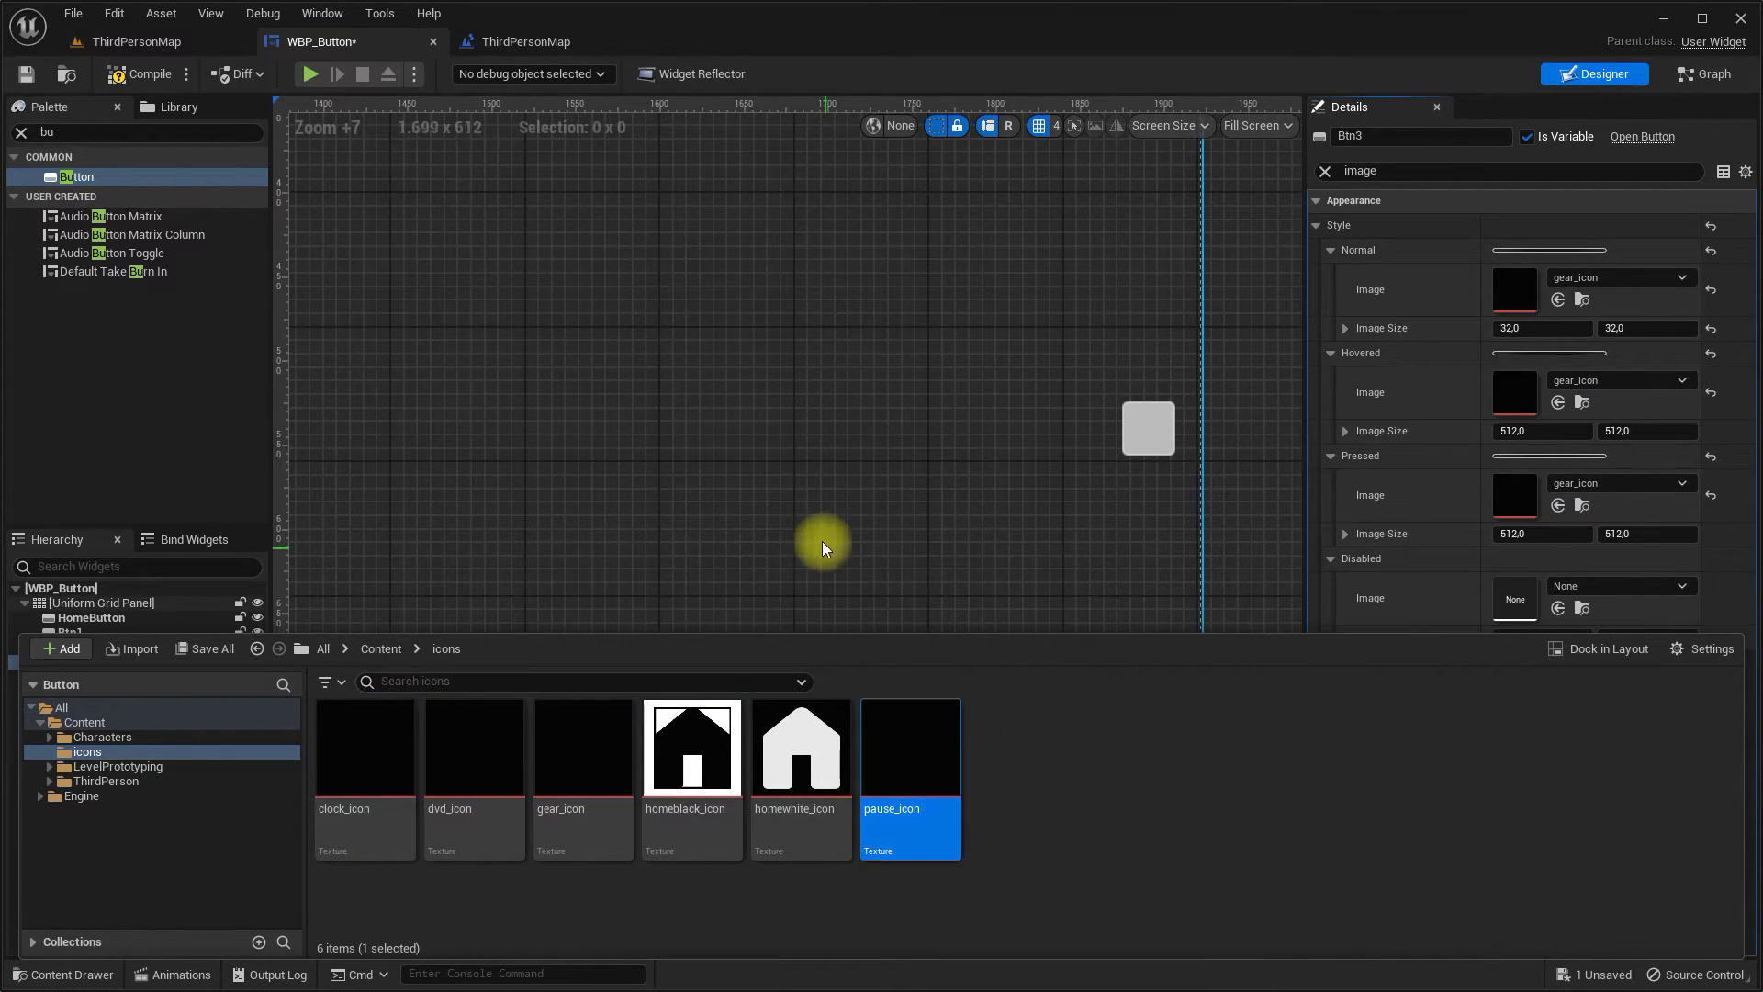
left_click(798, 514)
left_click(85, 676)
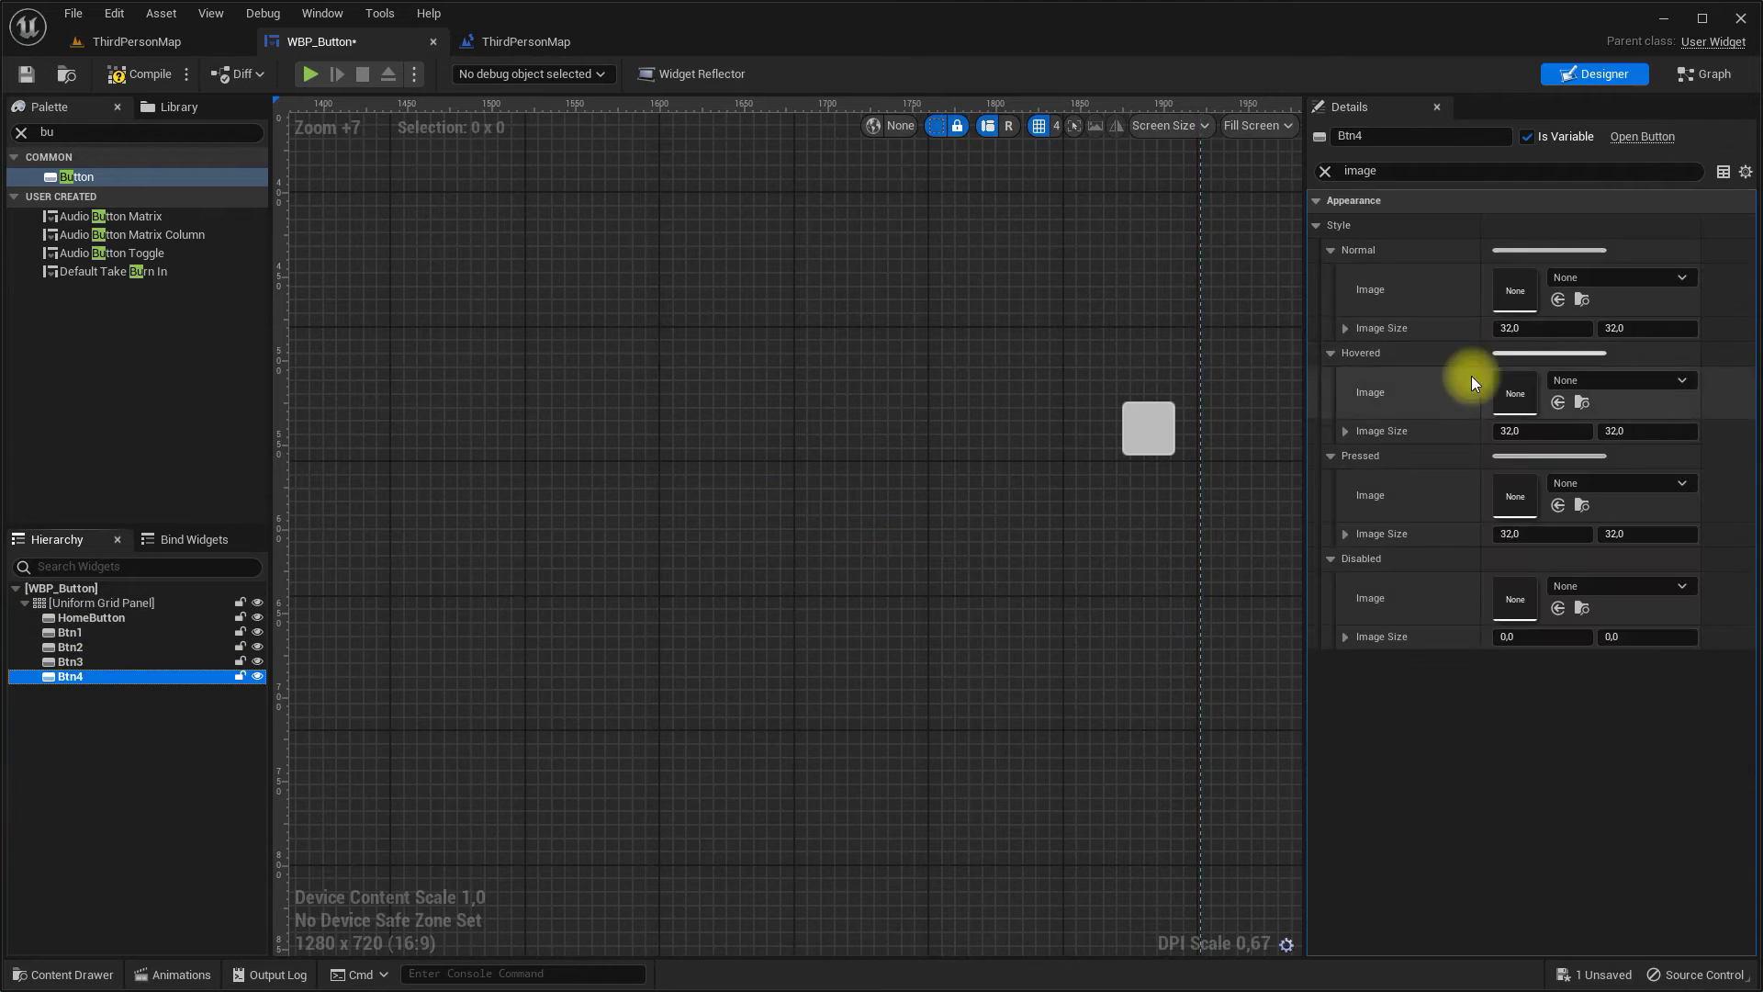
left_click(1558, 299)
left_click(1558, 402)
left_click(1557, 505)
left_click(786, 300)
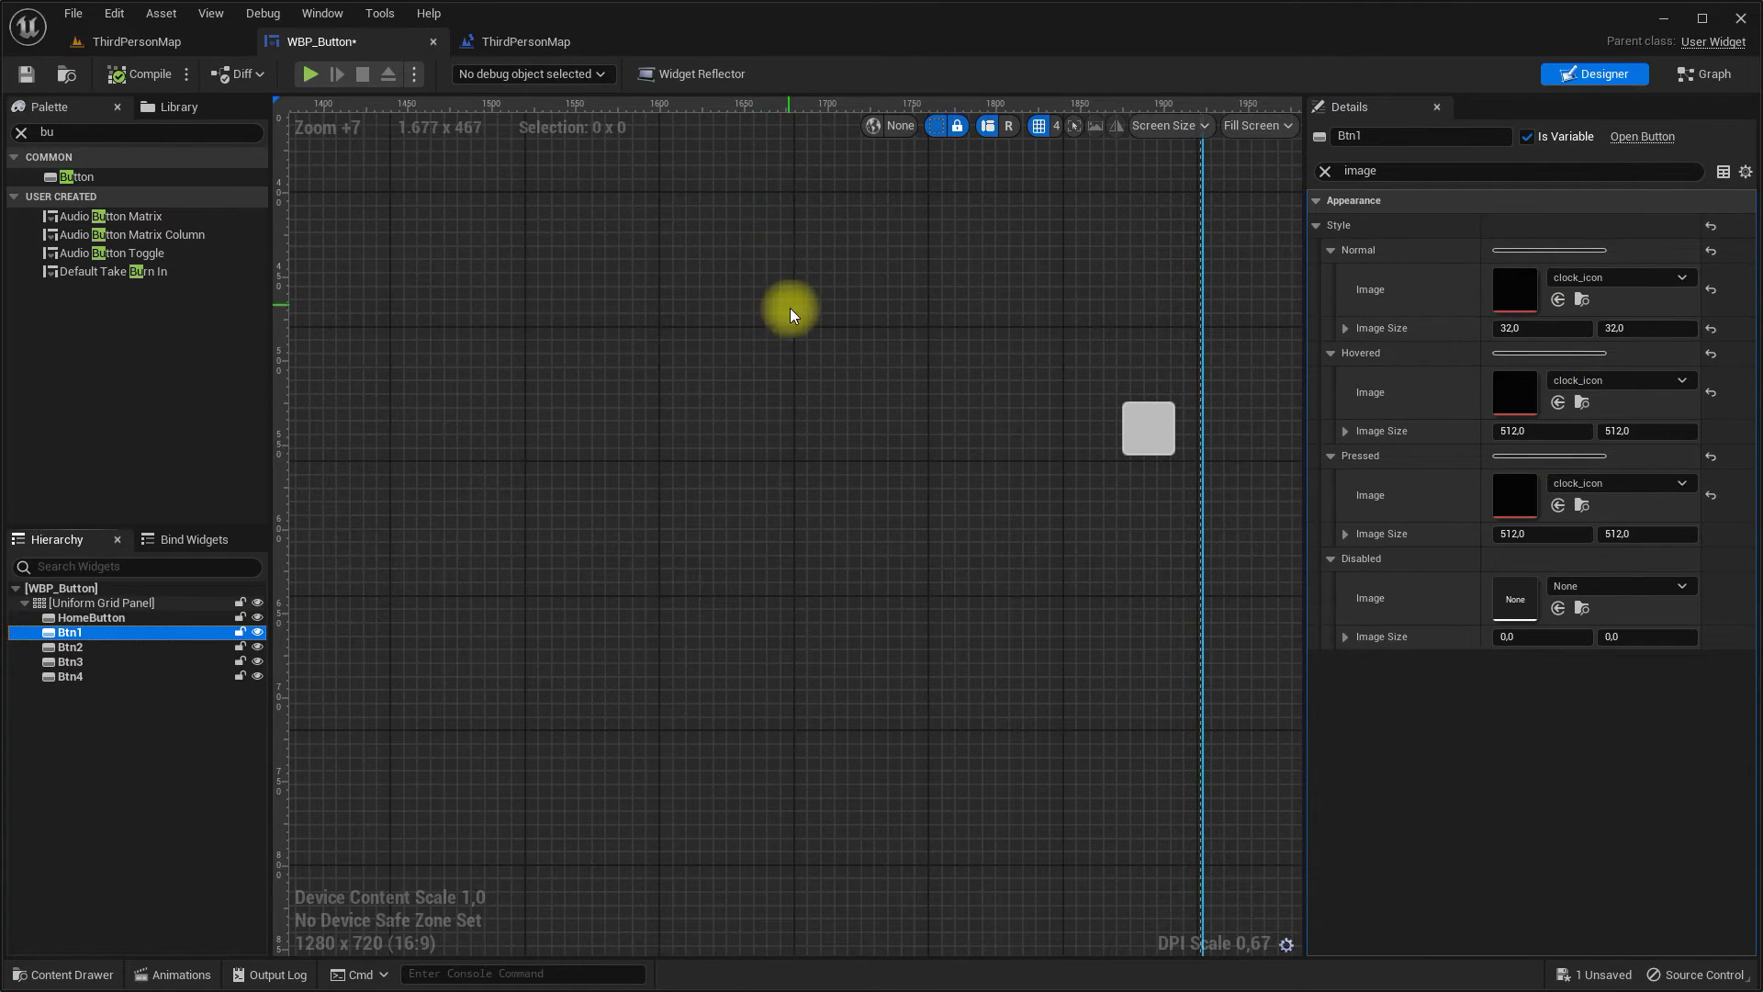
Step: Set Btn1's Normal, Hovered and Pressed image sizes to 64 by 64
scroll(771, 322, "down", 6)
scroll(680, 330, "down", 1)
scroll(606, 309, "down", 2)
scroll(602, 307, "up", 2)
scroll(511, 264, "up", 2)
scroll(452, 275, "up", 9)
scroll(570, 383, "up", 2)
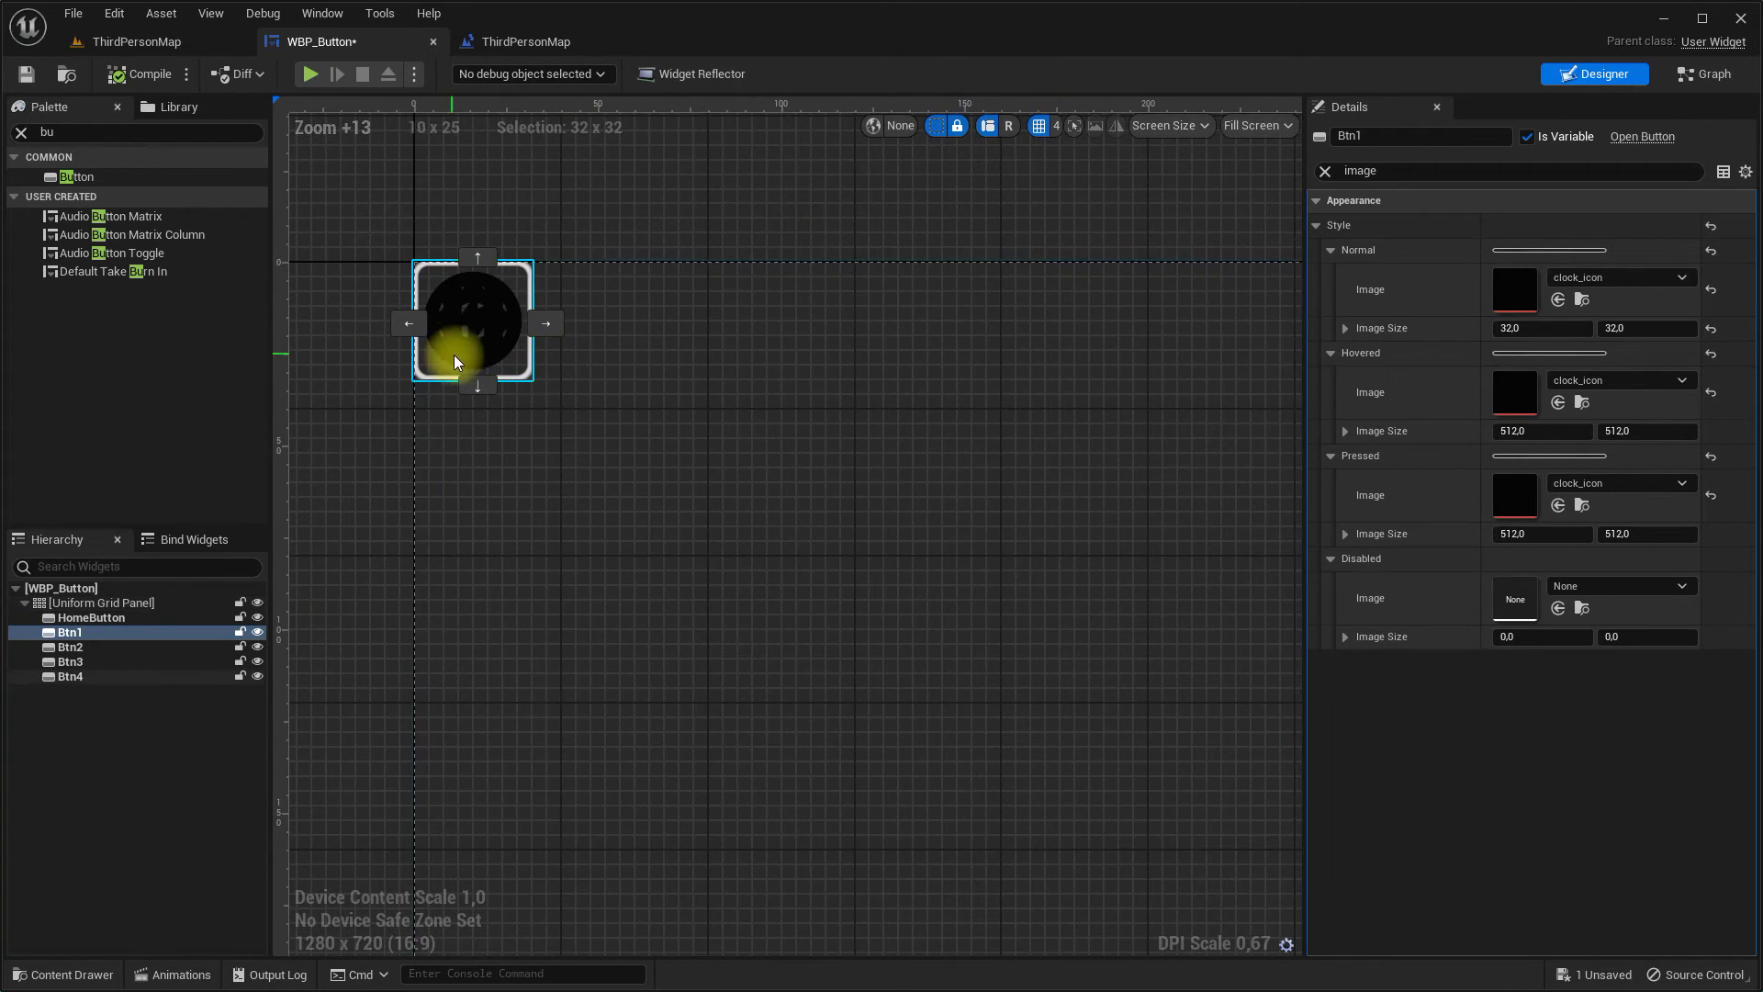
left_click(1531, 328)
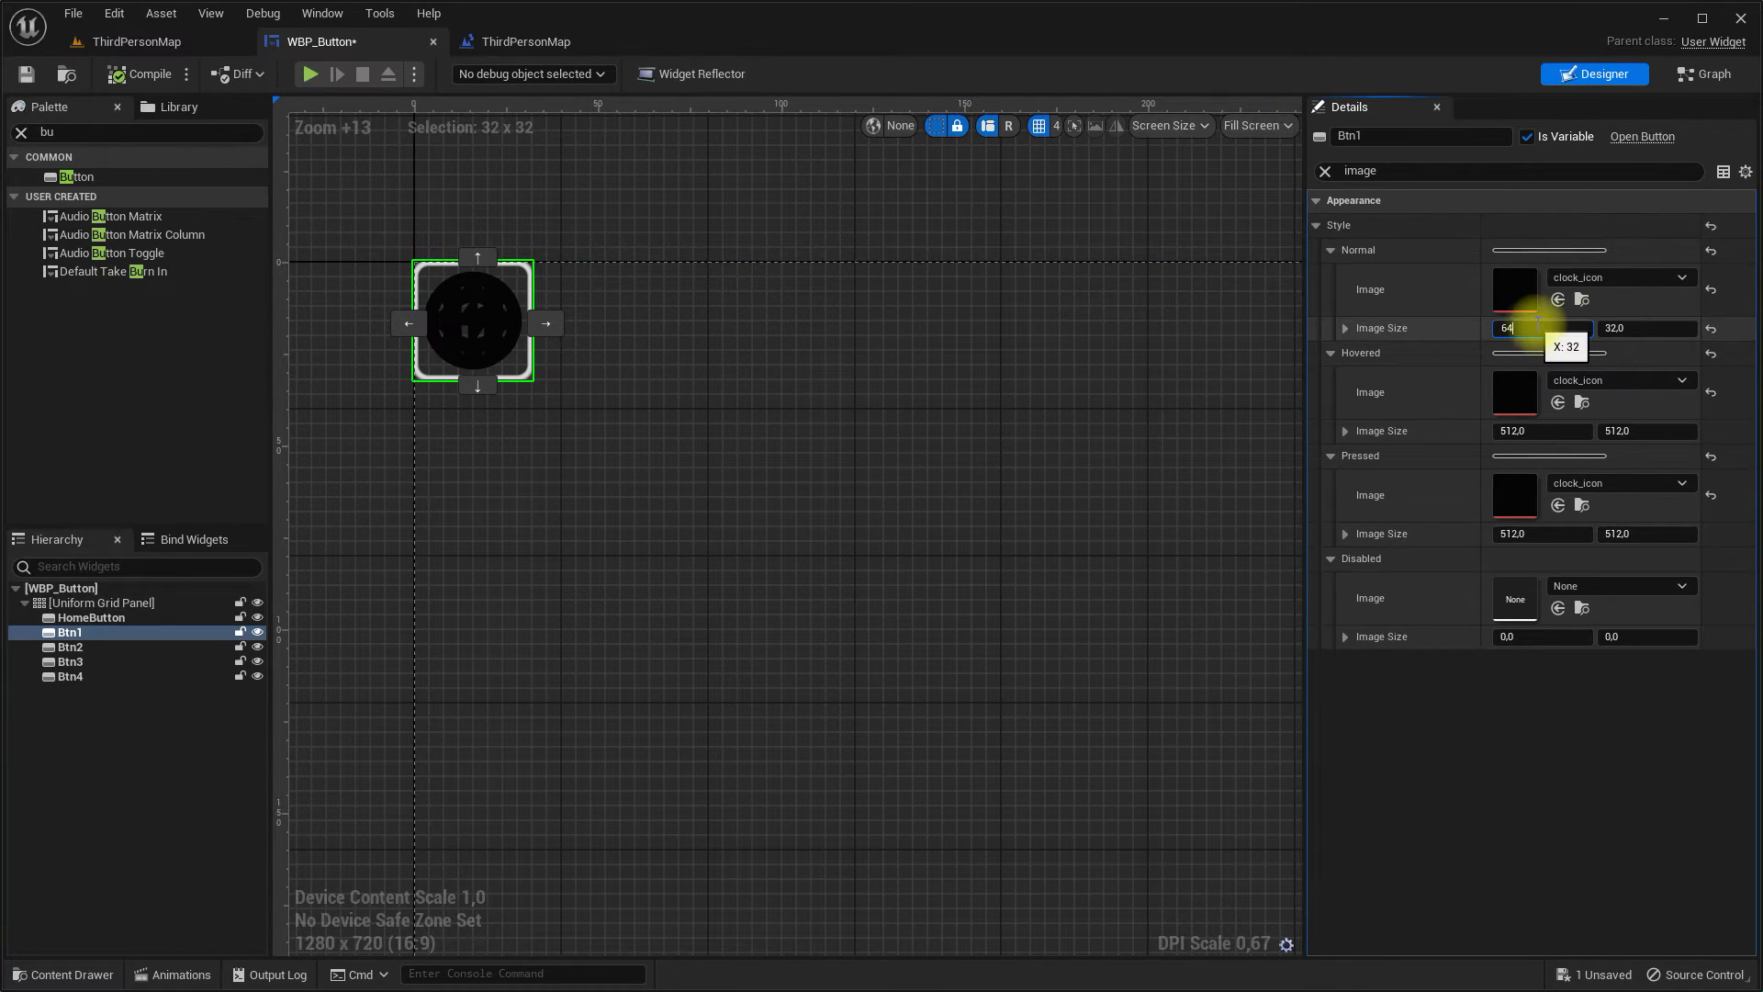
left_click(1624, 328)
key("Return")
left_click(1552, 430)
type("64")
left_click(1622, 431)
type("64")
left_click(1555, 533)
type("64")
left_click(1634, 535)
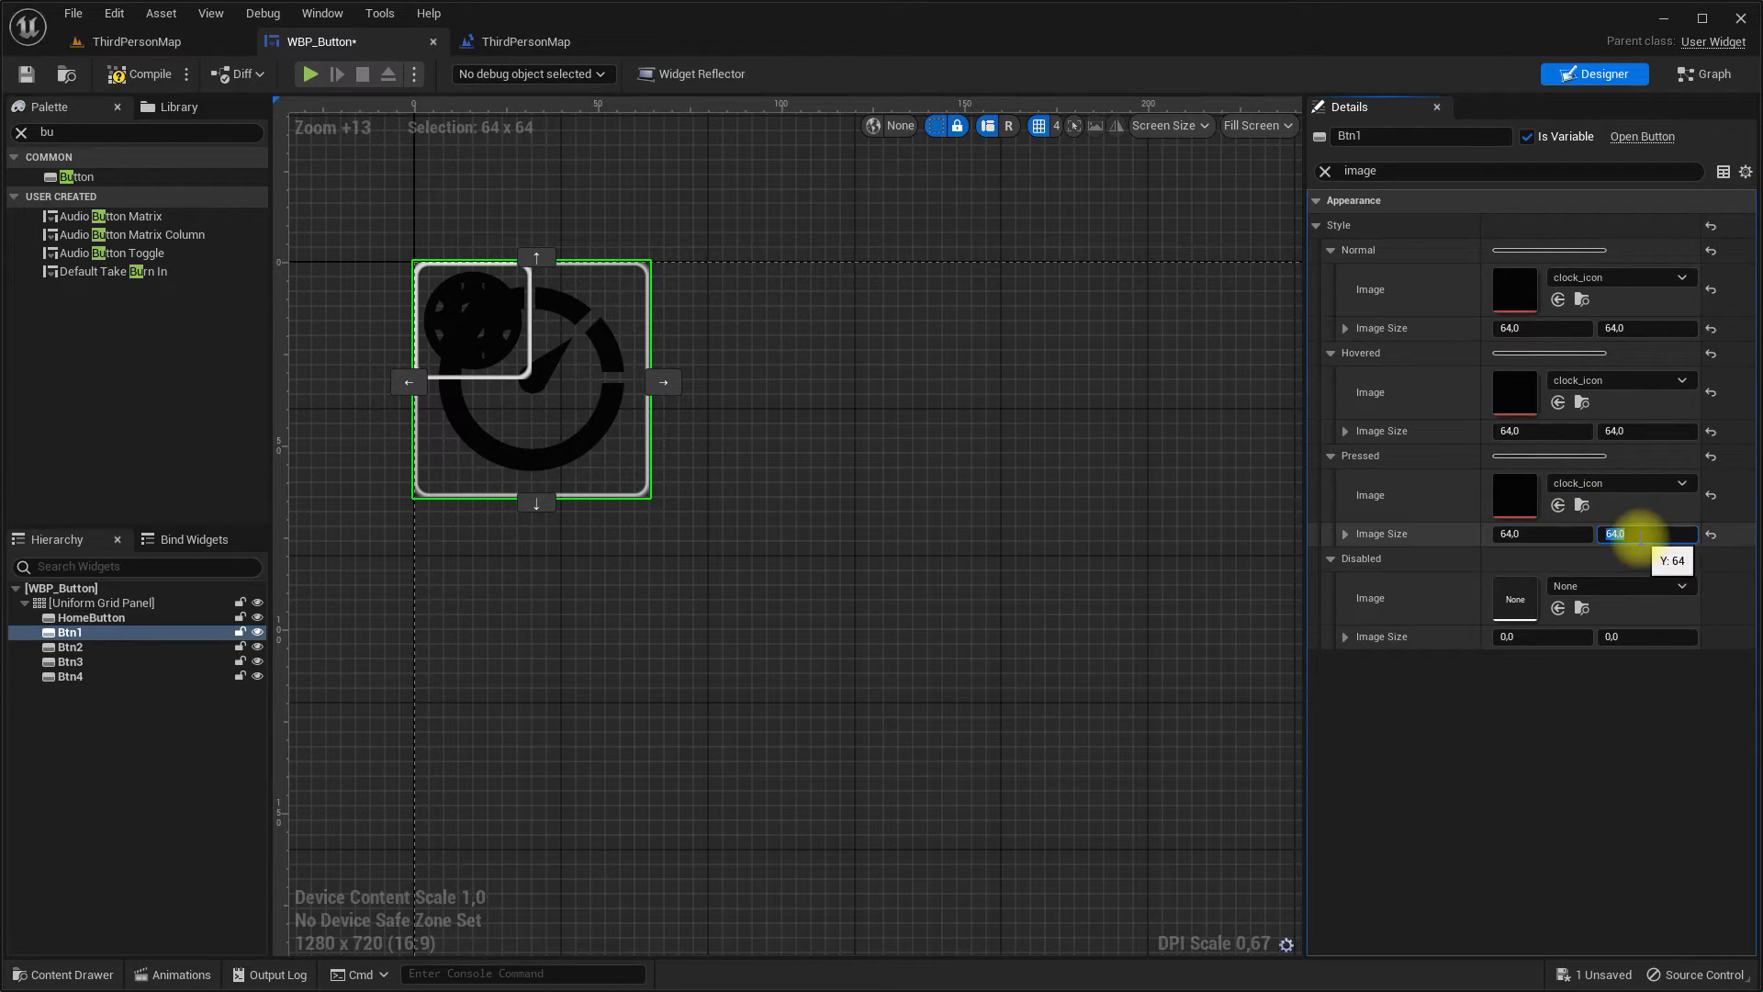
Step: Set Btn2's Normal, Hovered and Pressed image sizes to 64 by 64
left_click(174, 647)
left_click(1539, 330)
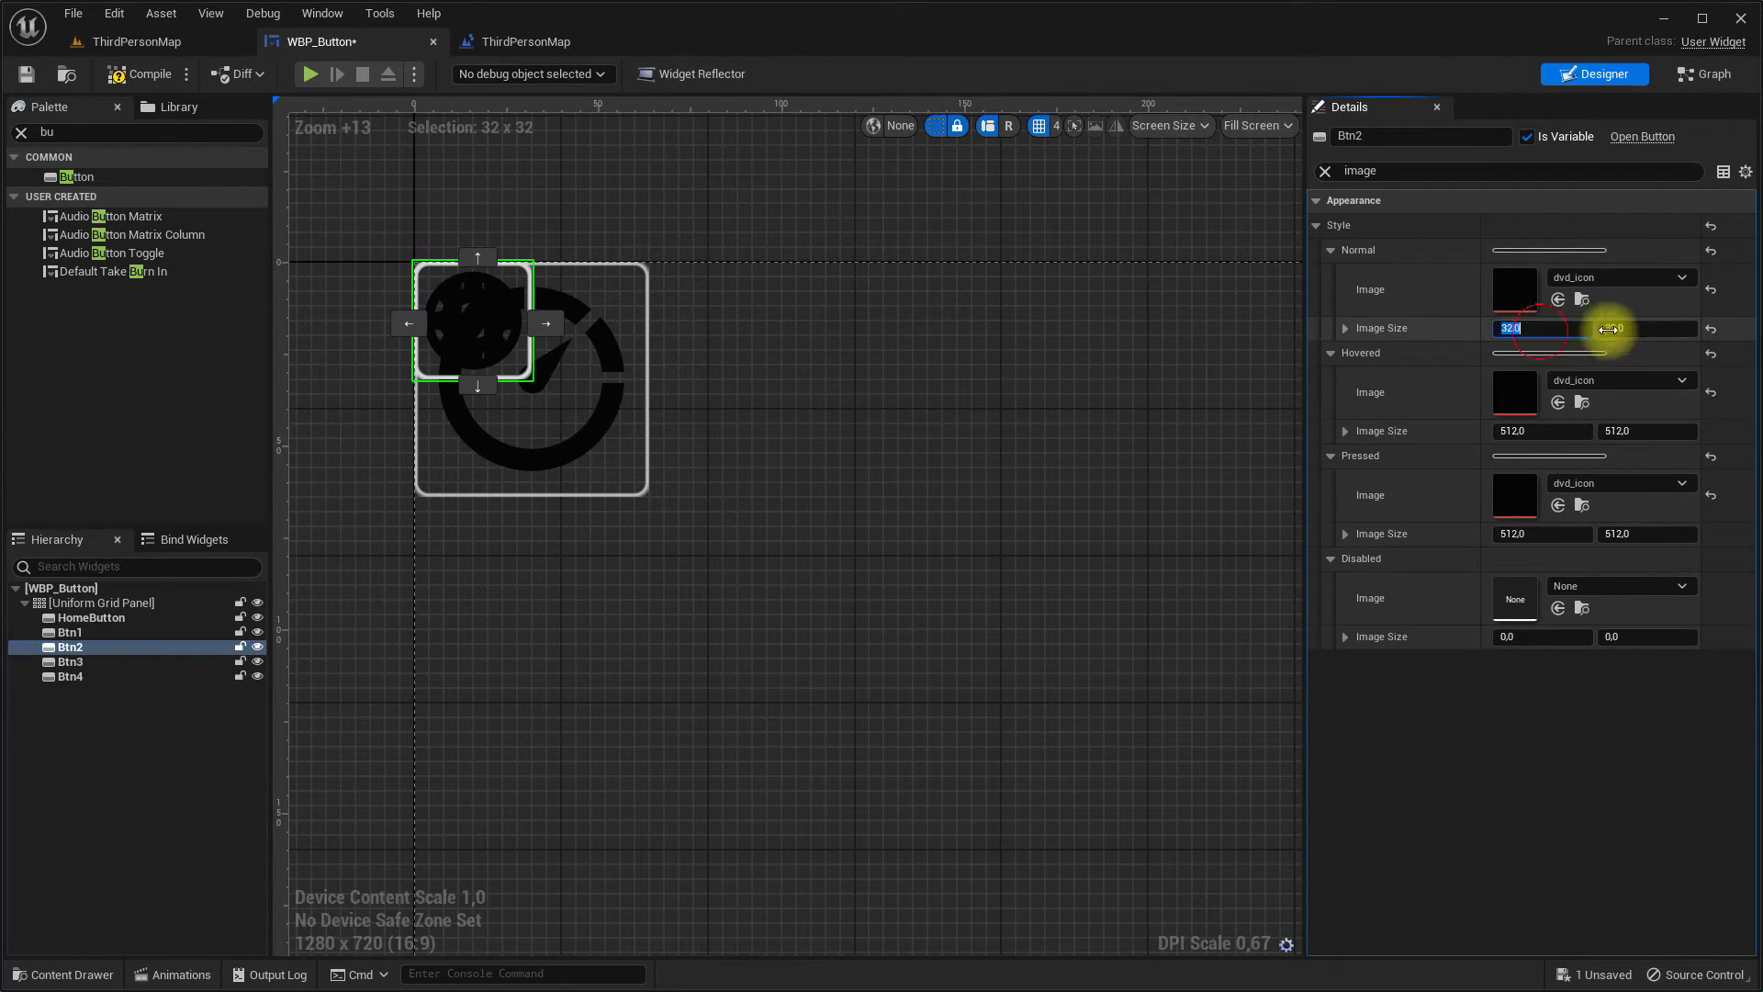
left_click(1633, 328)
type("64")
left_click(1551, 430)
left_click(1634, 431)
left_click(1543, 533)
type("6")
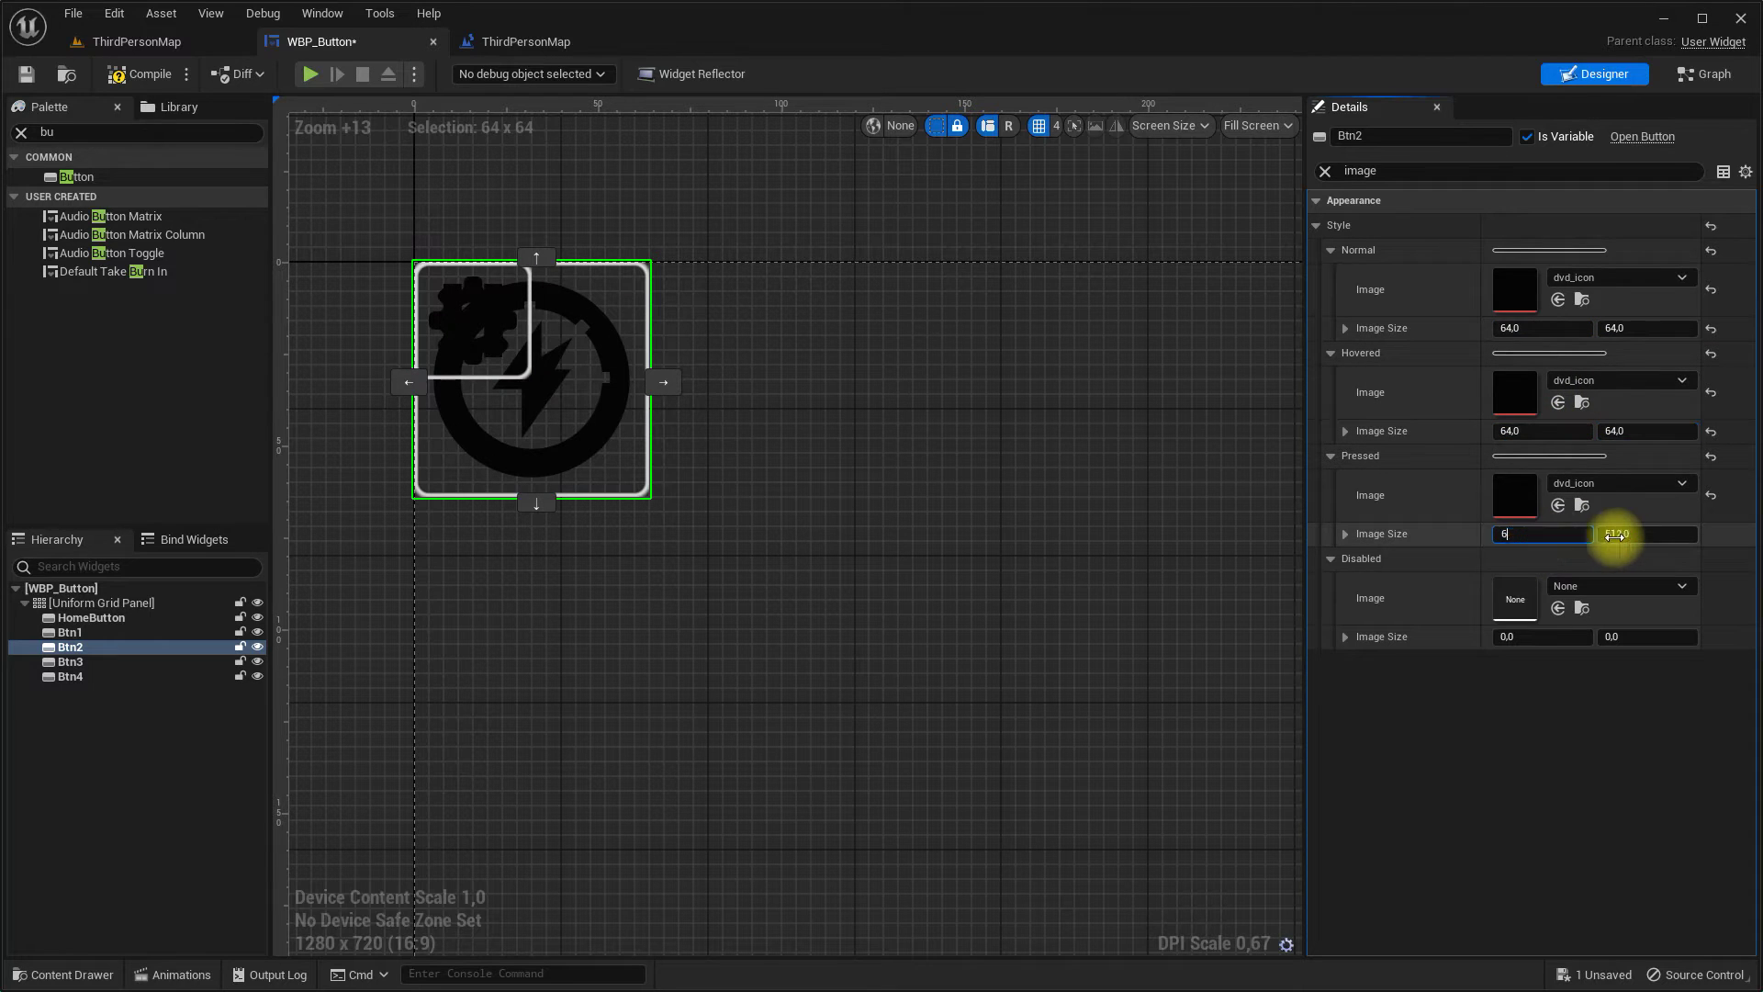
Step: Set Btn3's Normal, Hovered and Pressed image sizes to 64 by 64
left_click(177, 662)
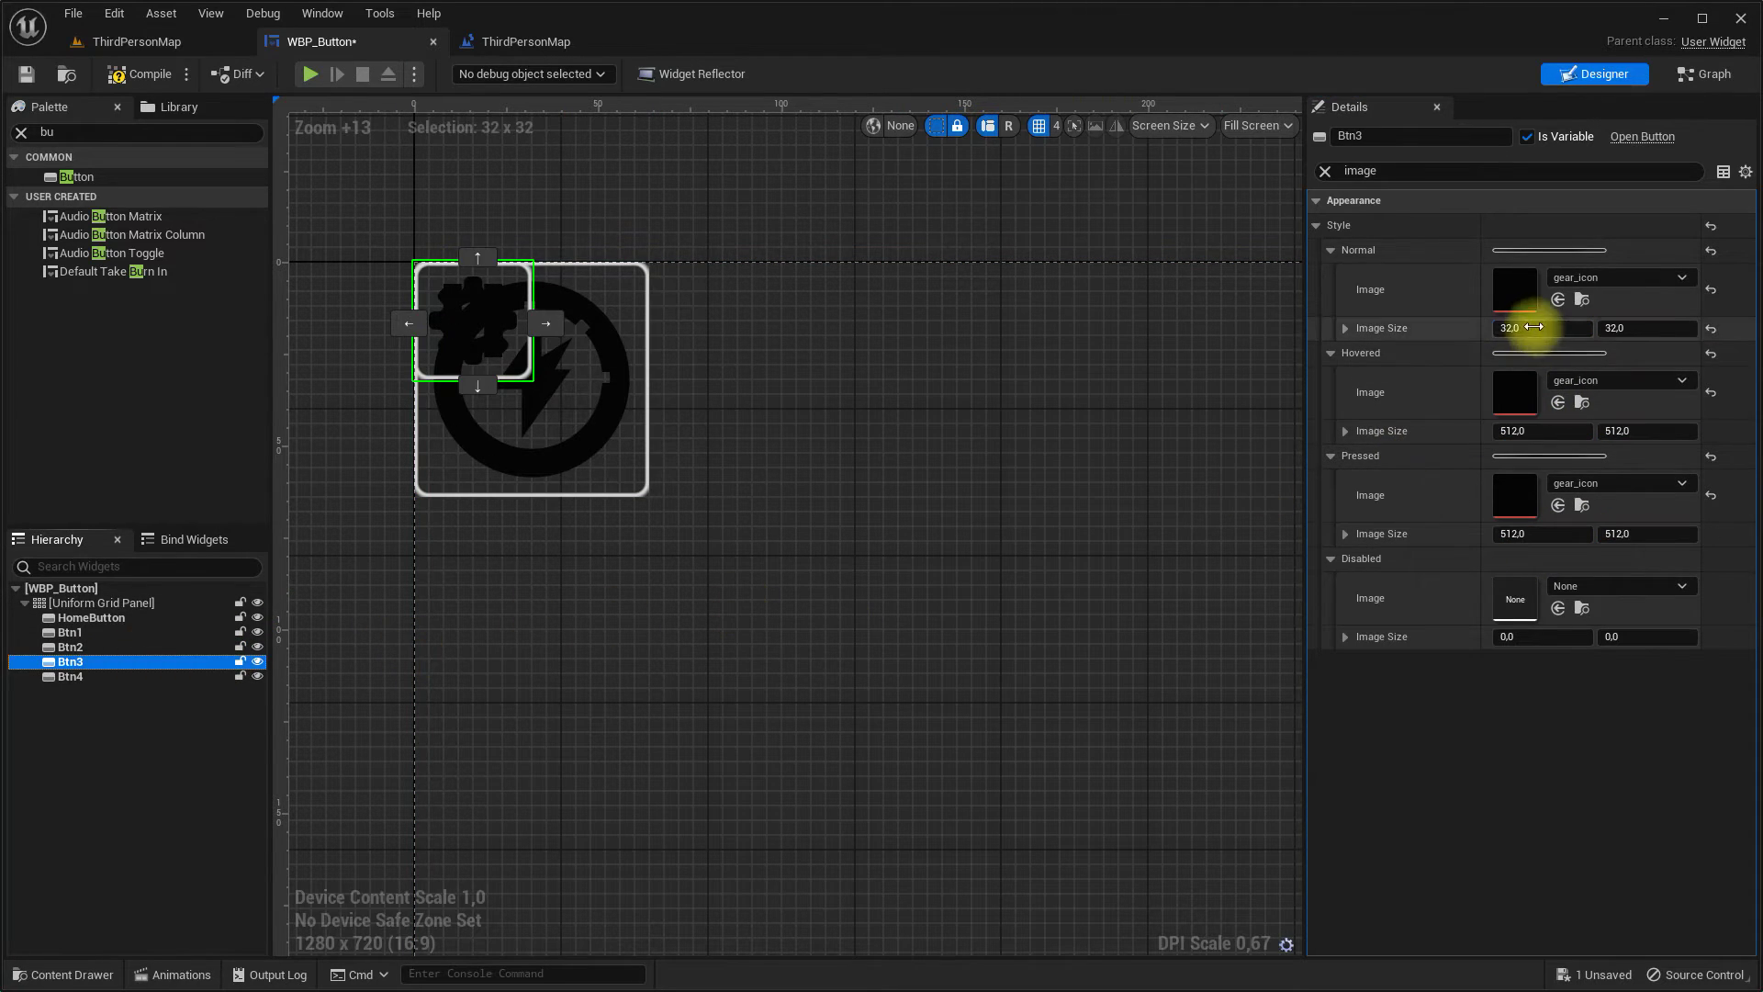
left_click_drag(1527, 328, 1646, 329)
left_click(1647, 328)
left_click(1552, 431)
left_click(1634, 431)
left_click(1542, 533)
left_click(1633, 533)
type("6")
Step: Set Btn4's state image sizes to 64 by 64 and save WBP_Button
left_click(69, 675)
left_click(1542, 328)
type("64")
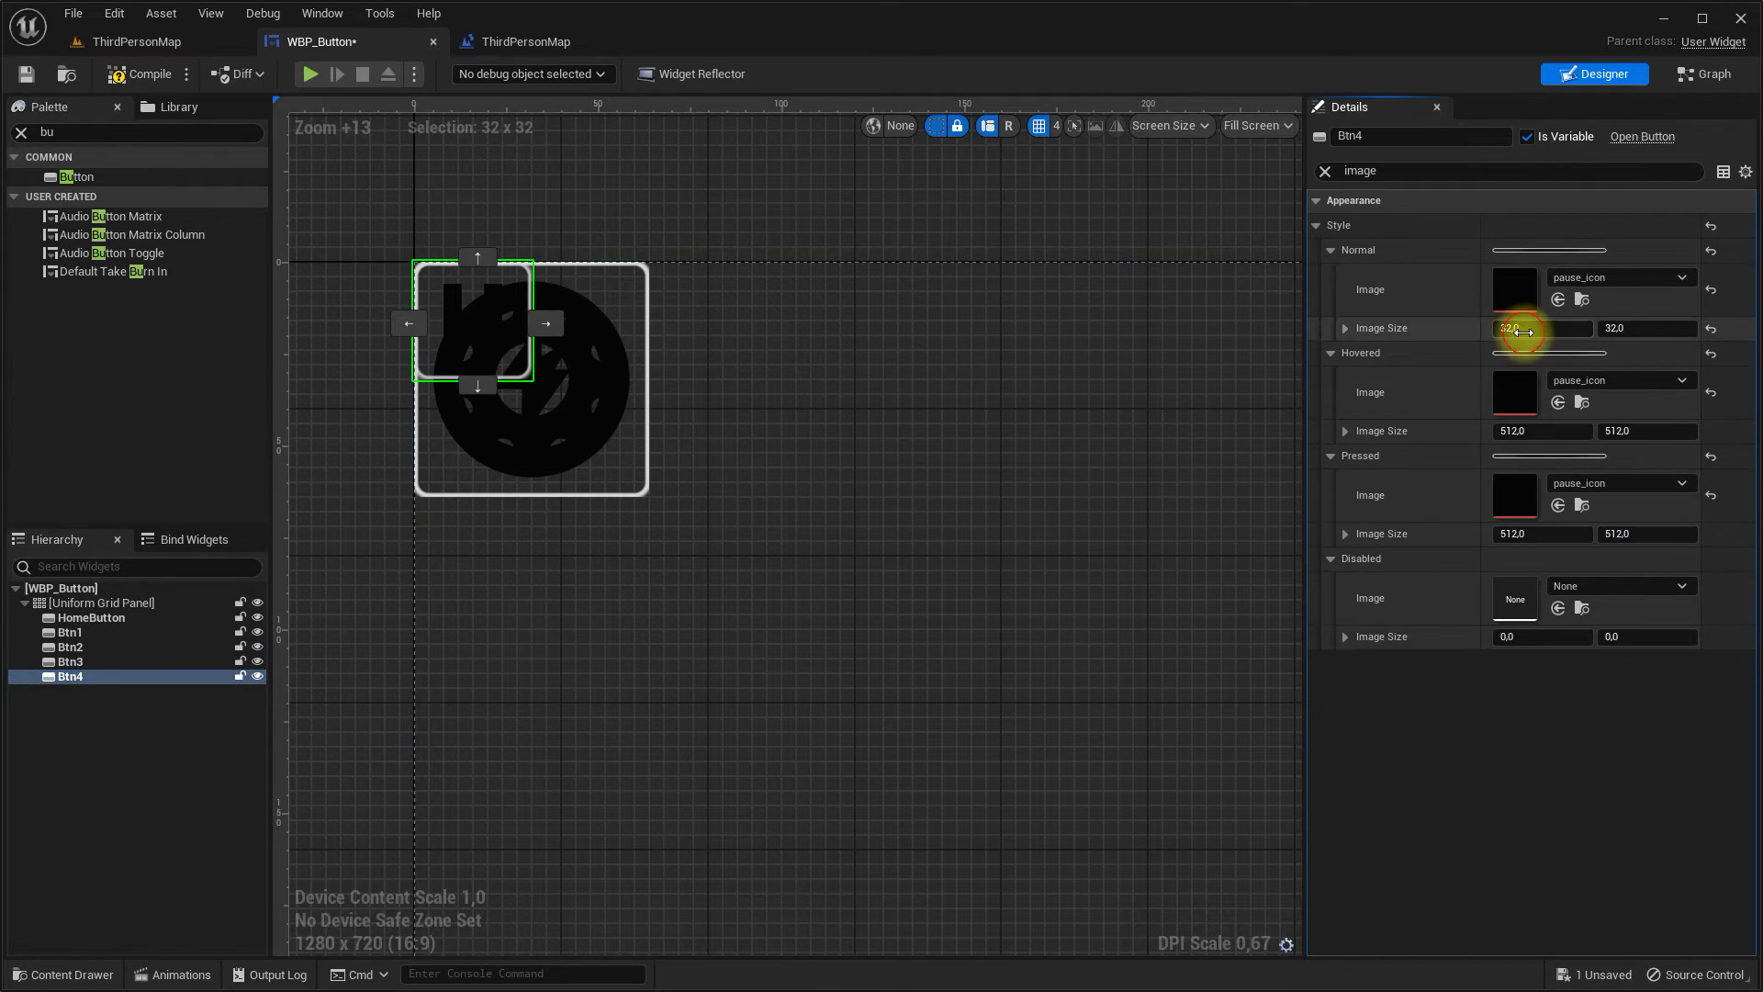
left_click(1633, 328)
type("64")
left_click(1515, 431)
type("64")
left_click(1633, 431)
type("64")
left_click(1527, 534)
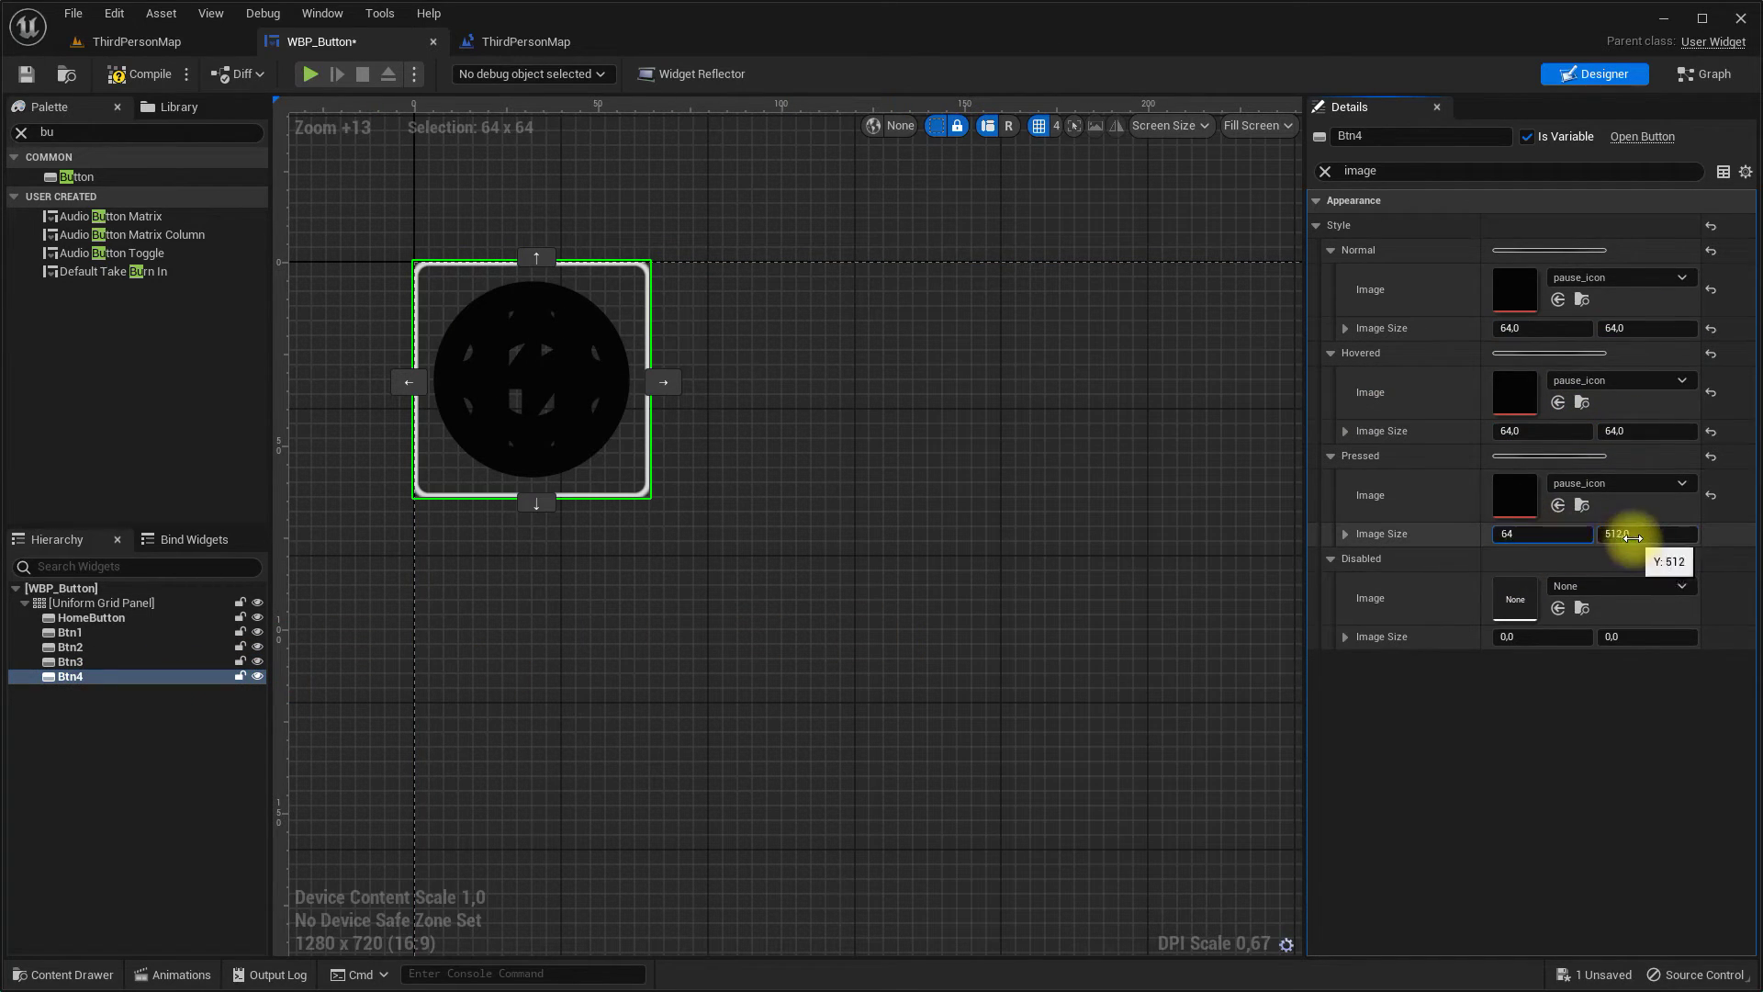
key("ctrl+s")
left_click(1325, 170)
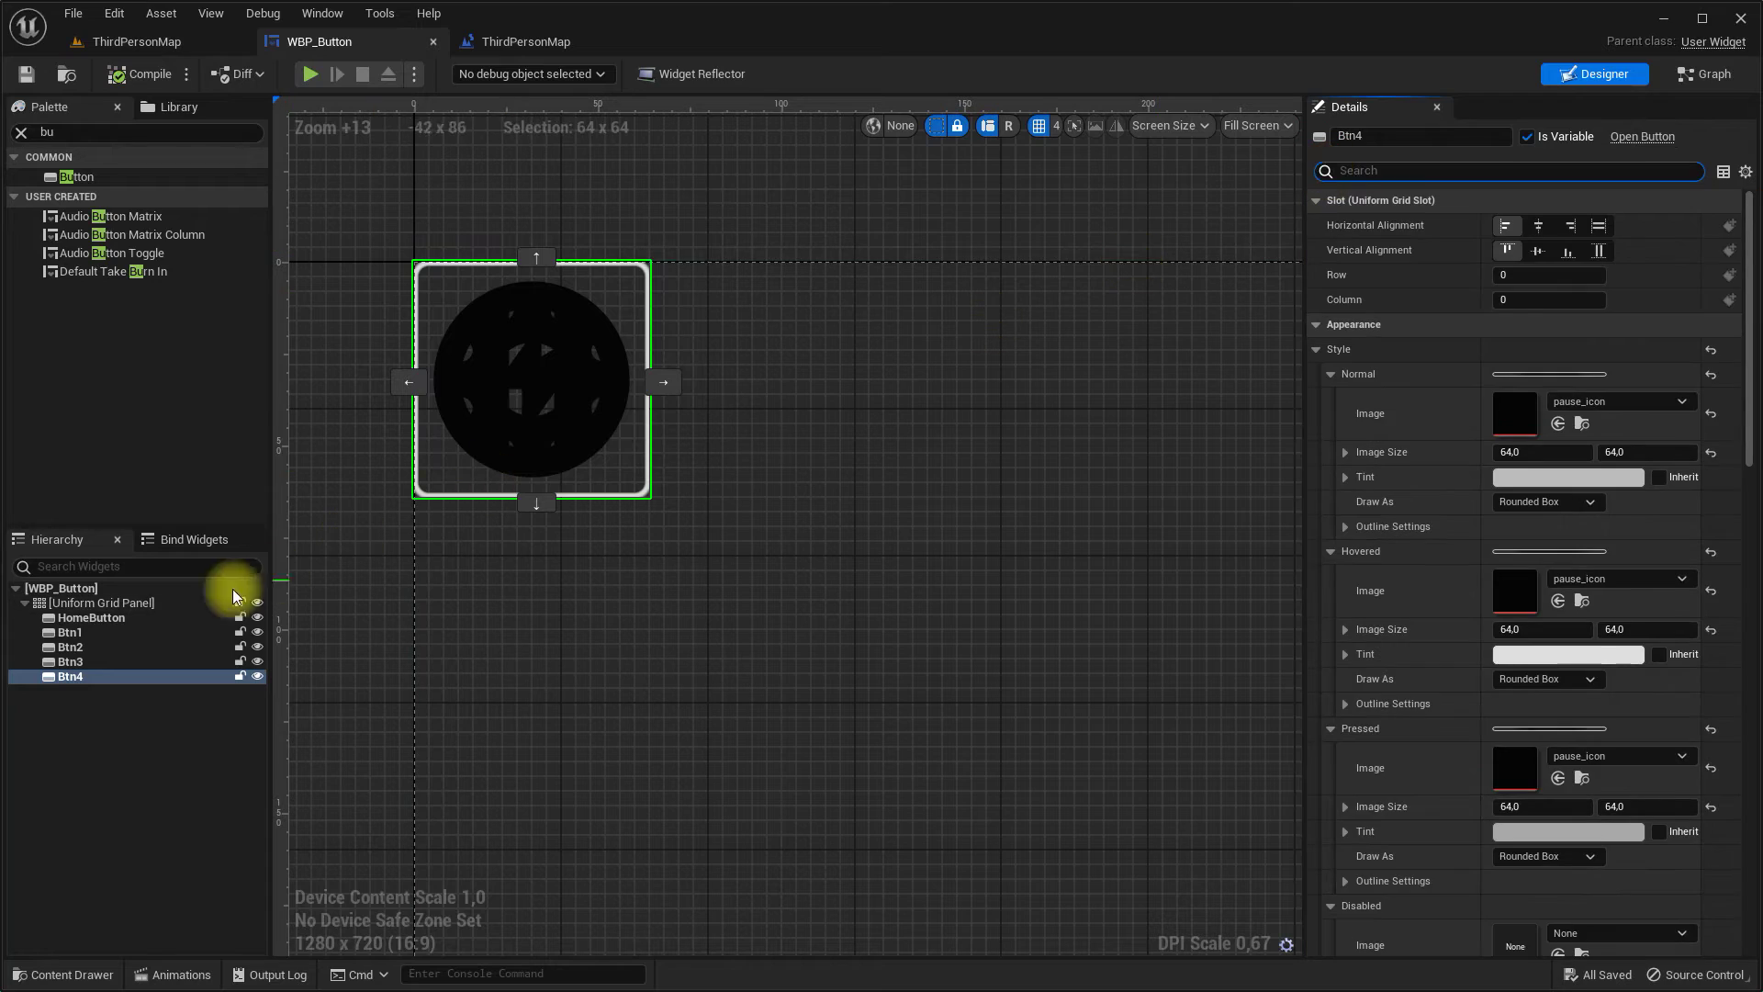
Step: Right-align Btn1 horizontally in its uniform grid cell
left_click(70, 632)
scroll(722, 667, "down", 3)
scroll(721, 667, "down", 7)
scroll(837, 686, "down", 4)
scroll(933, 701, "down", 3)
right_click_drag(527, 394, 780, 474)
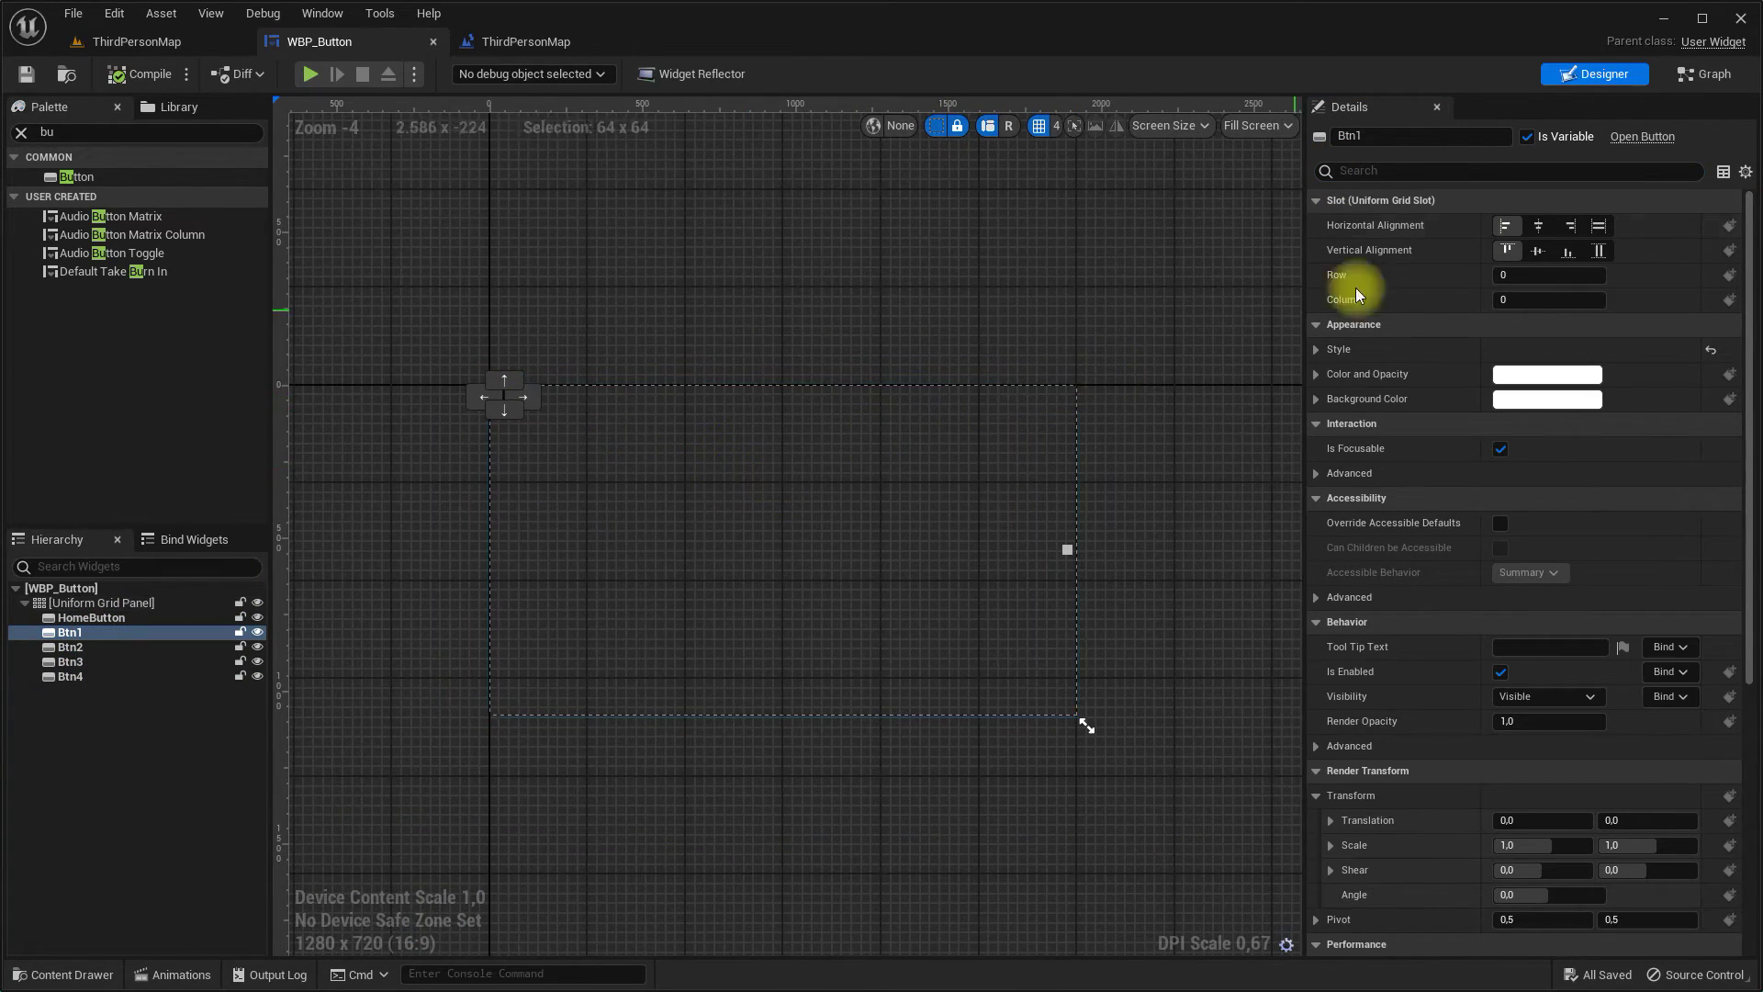
left_click(1568, 228)
Step: Right-align Btn2–Btn4, then vertically centre all four buttons in the grid
left_click(74, 646)
left_click(74, 675, "shift")
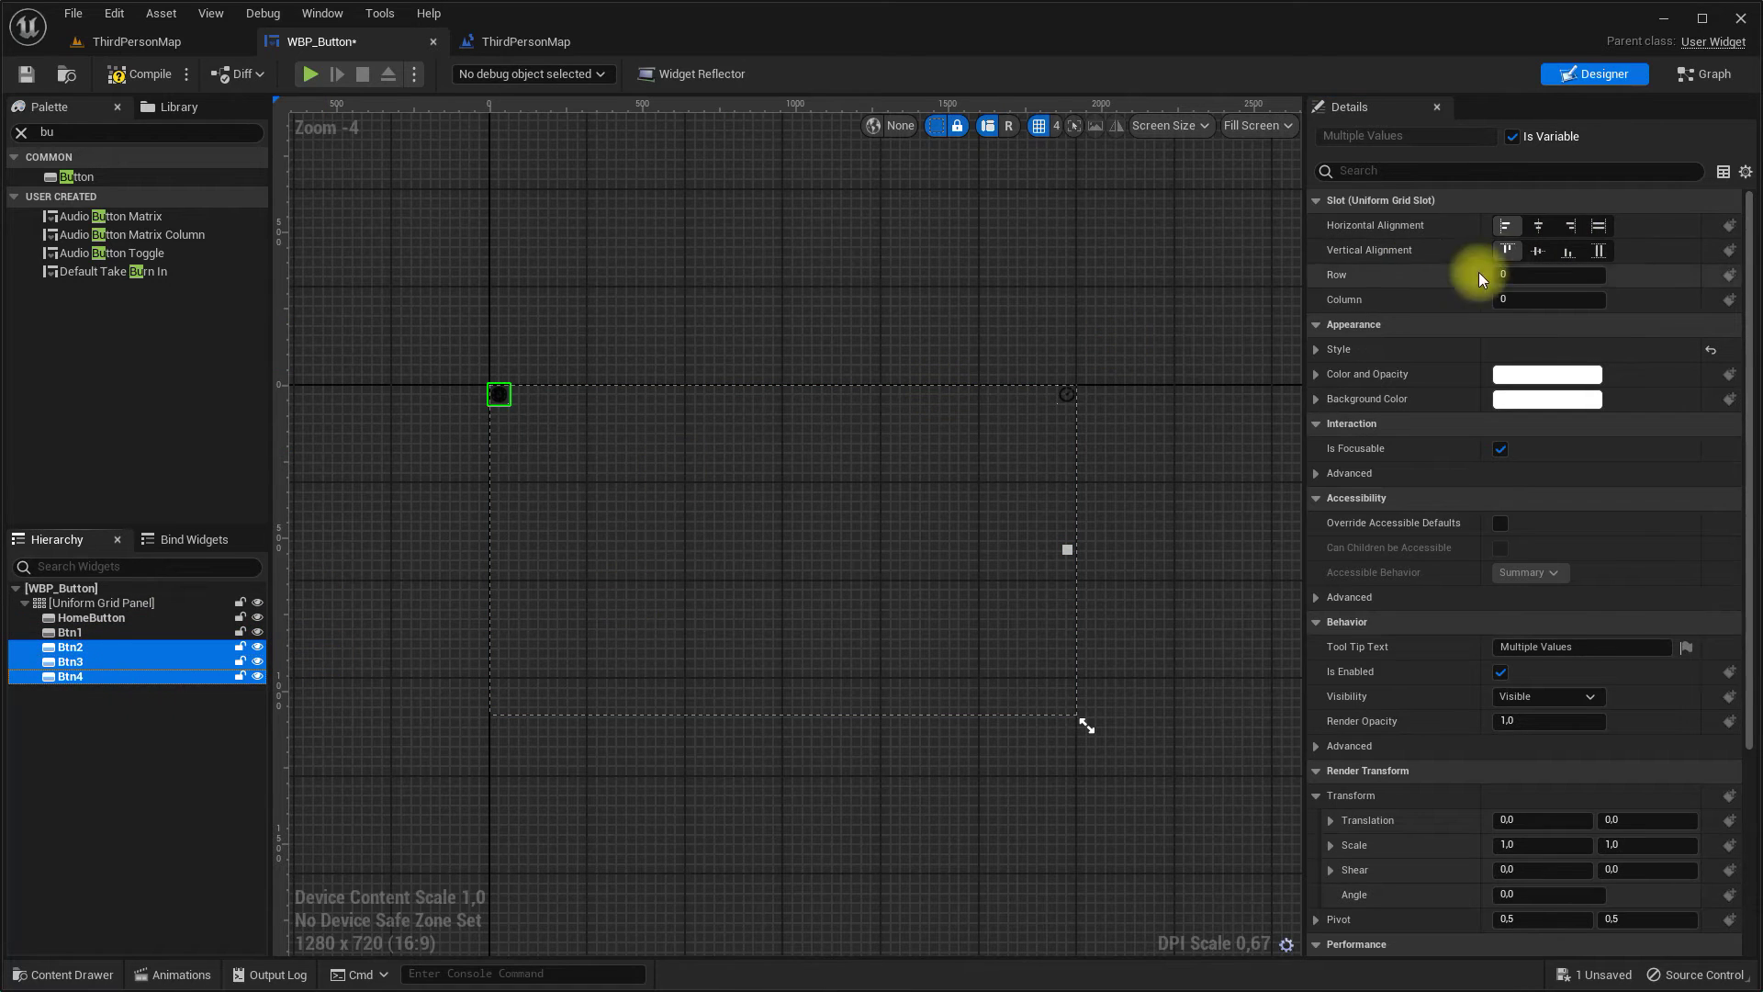
left_click(1570, 226)
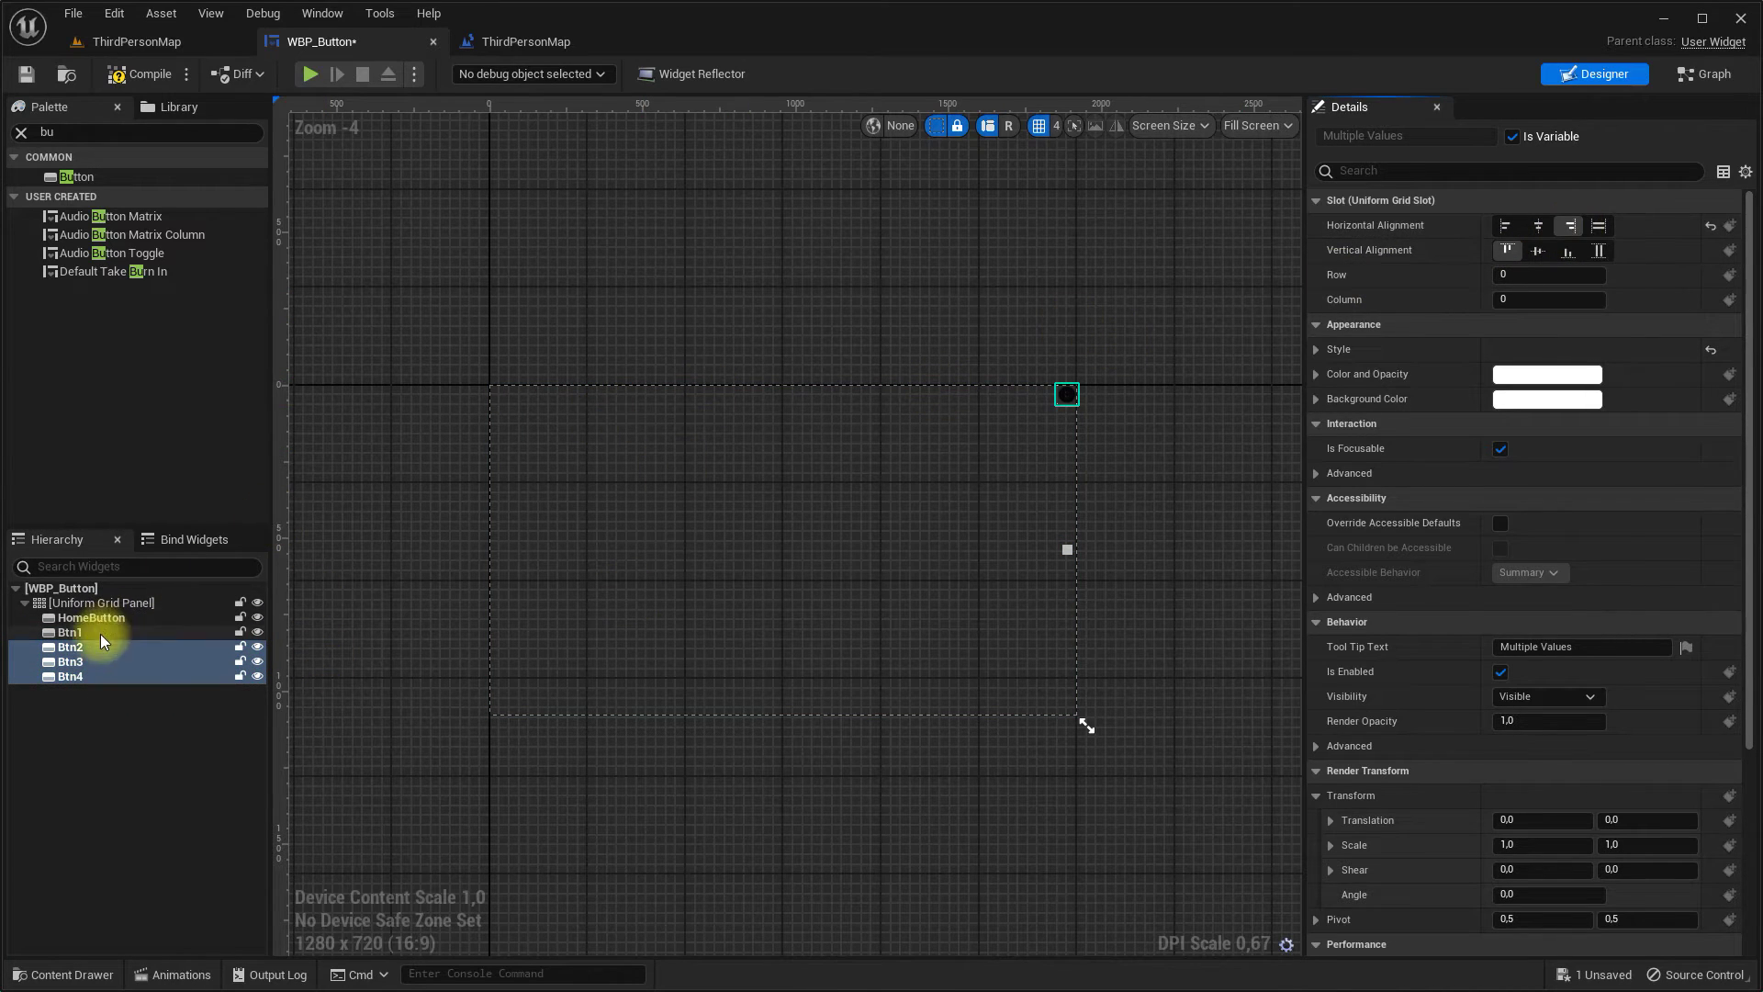
left_click(74, 632, "ctrl")
left_click(1541, 255)
scroll(916, 548, "up", 10)
scroll(884, 531, "up", 4)
left_click(885, 531)
right_click_drag(787, 590, 708, 609)
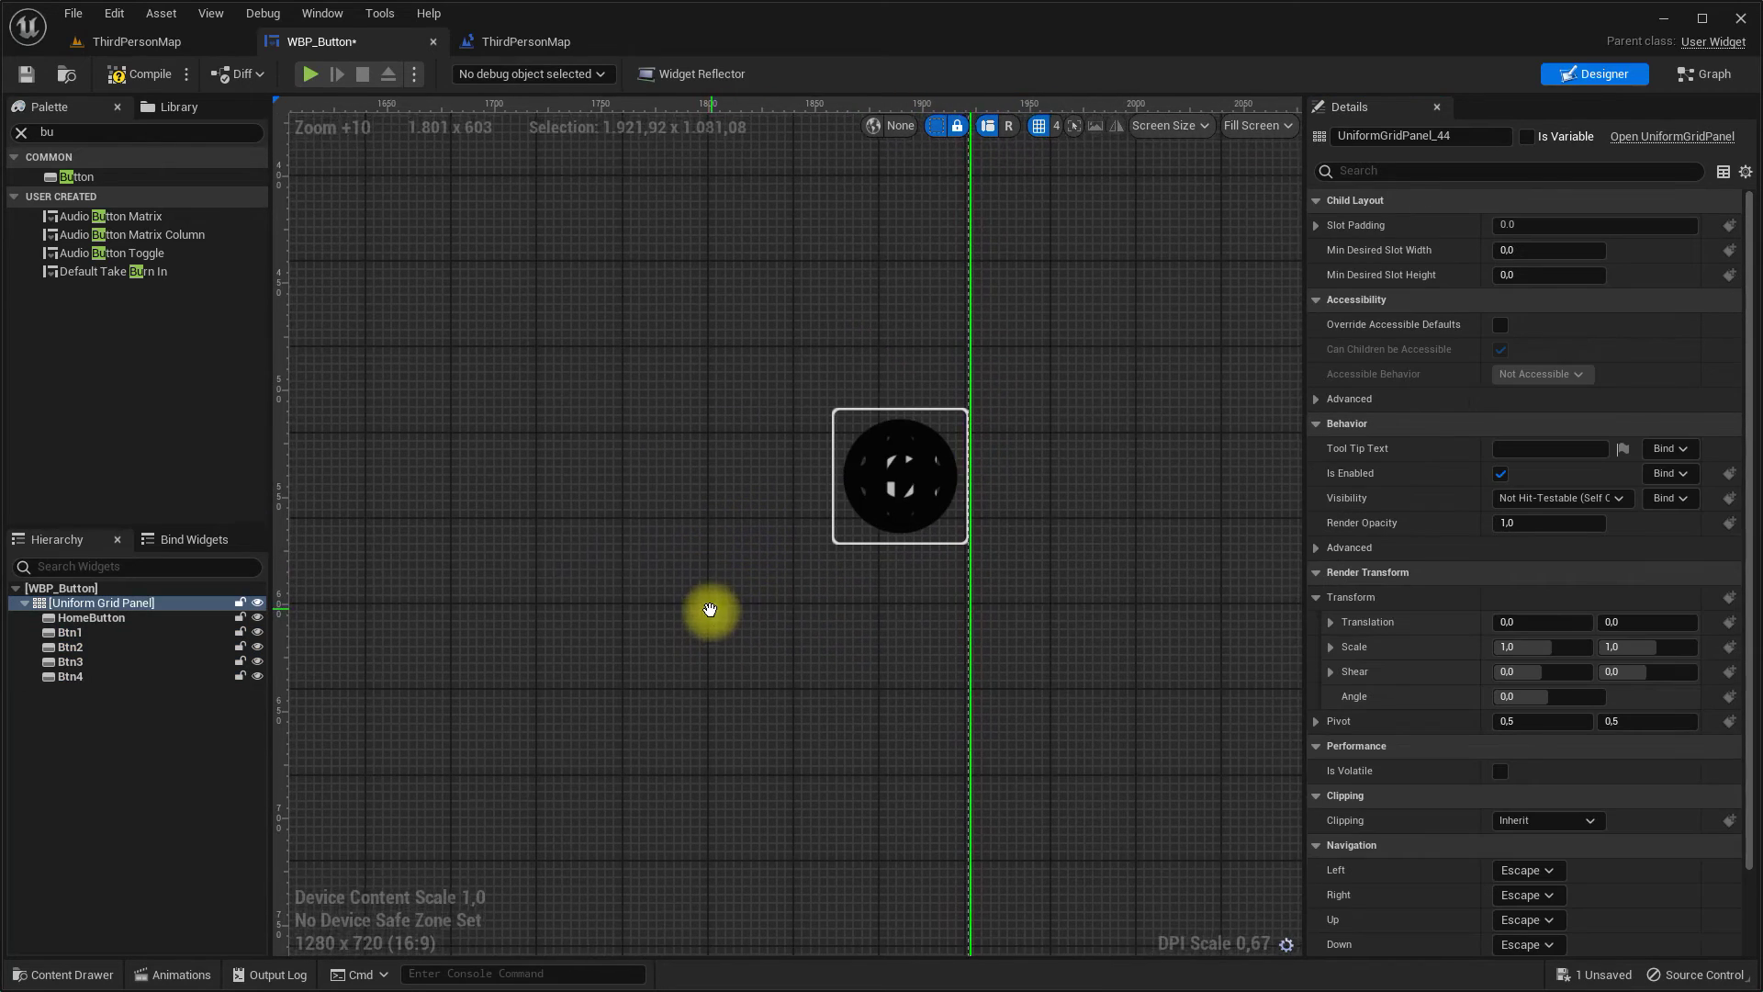
Step: Offset Btn1's render translation upward to Y -65
left_click(92, 634)
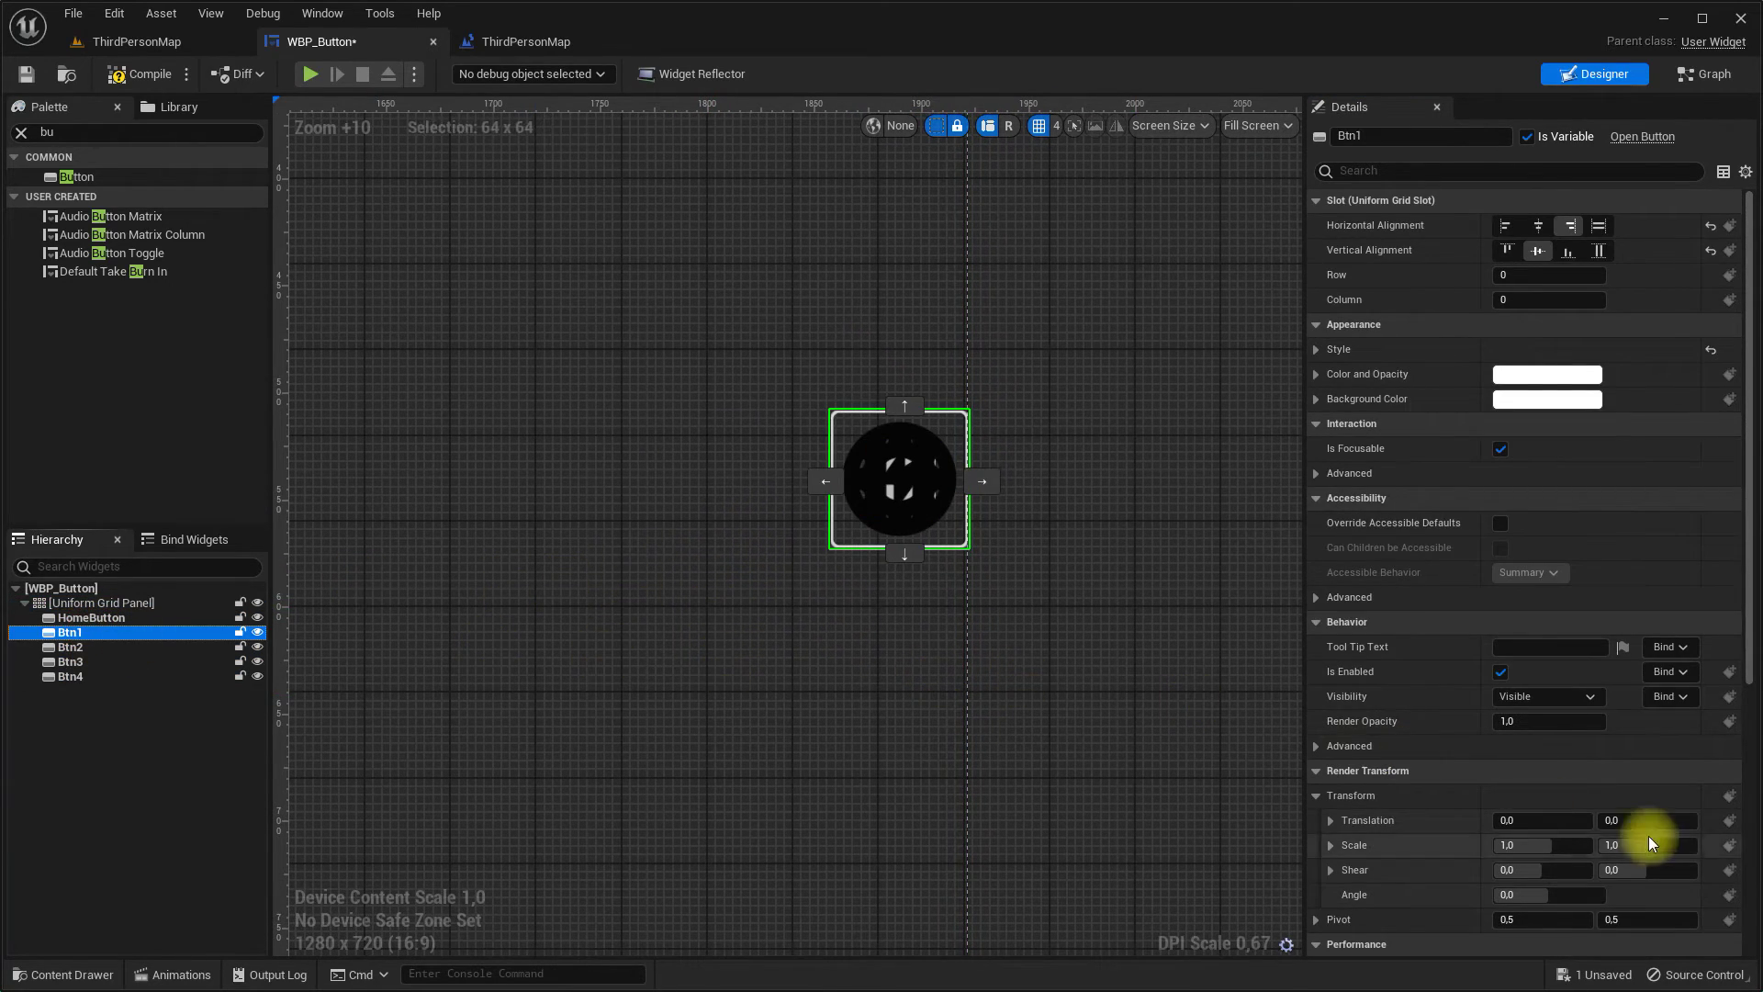
left_click_drag(1631, 820, 1147, 785)
left_click(1665, 823)
type("65")
key("Return")
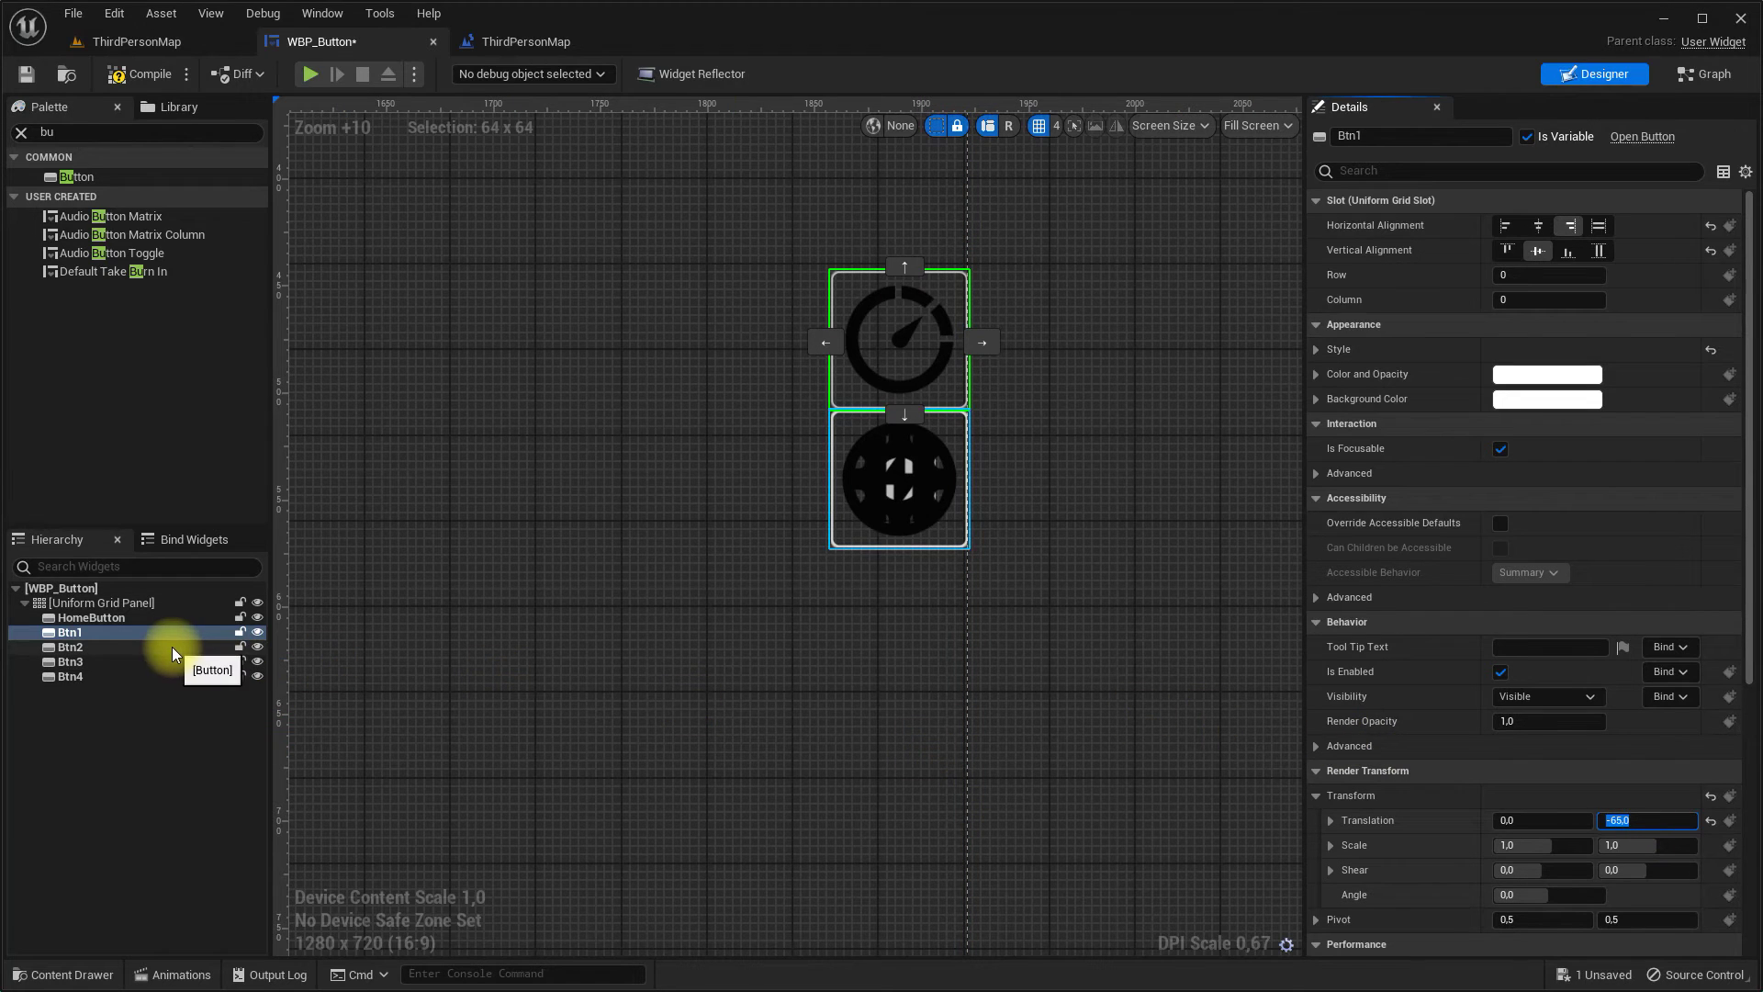
Step: Move the lightning button Btn2 to render translation (-65, -33)
left_click(169, 647)
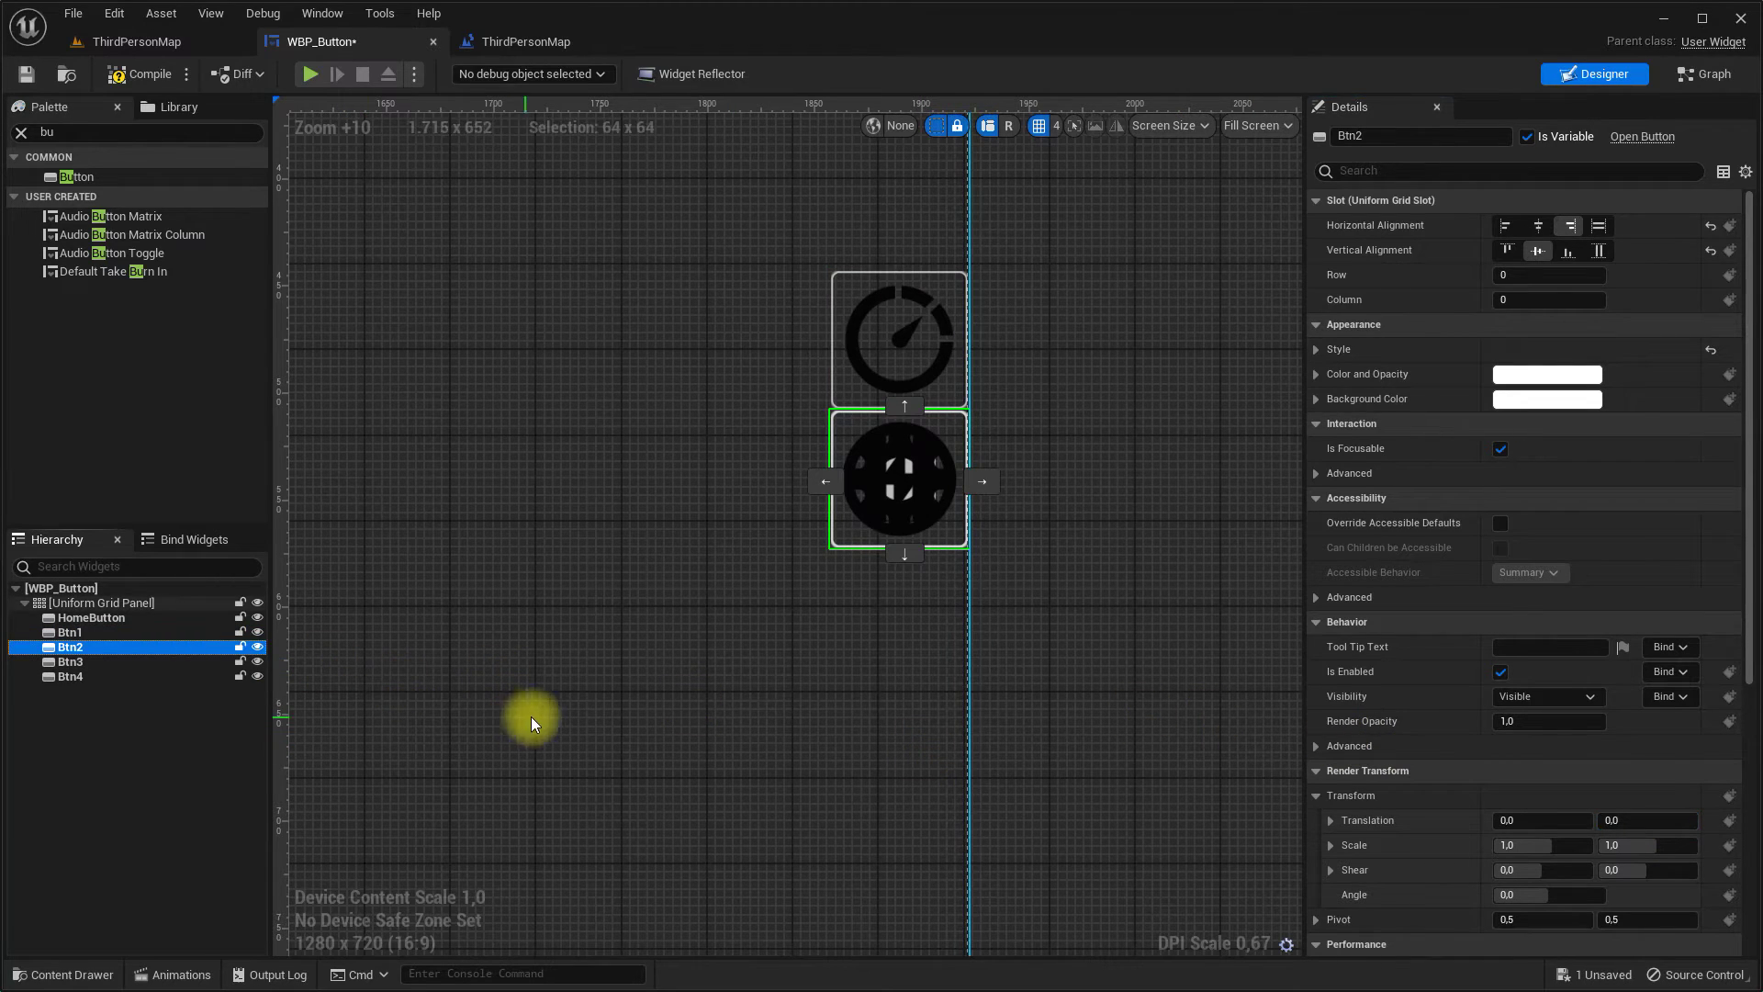
left_click_drag(1534, 816, 982, 792)
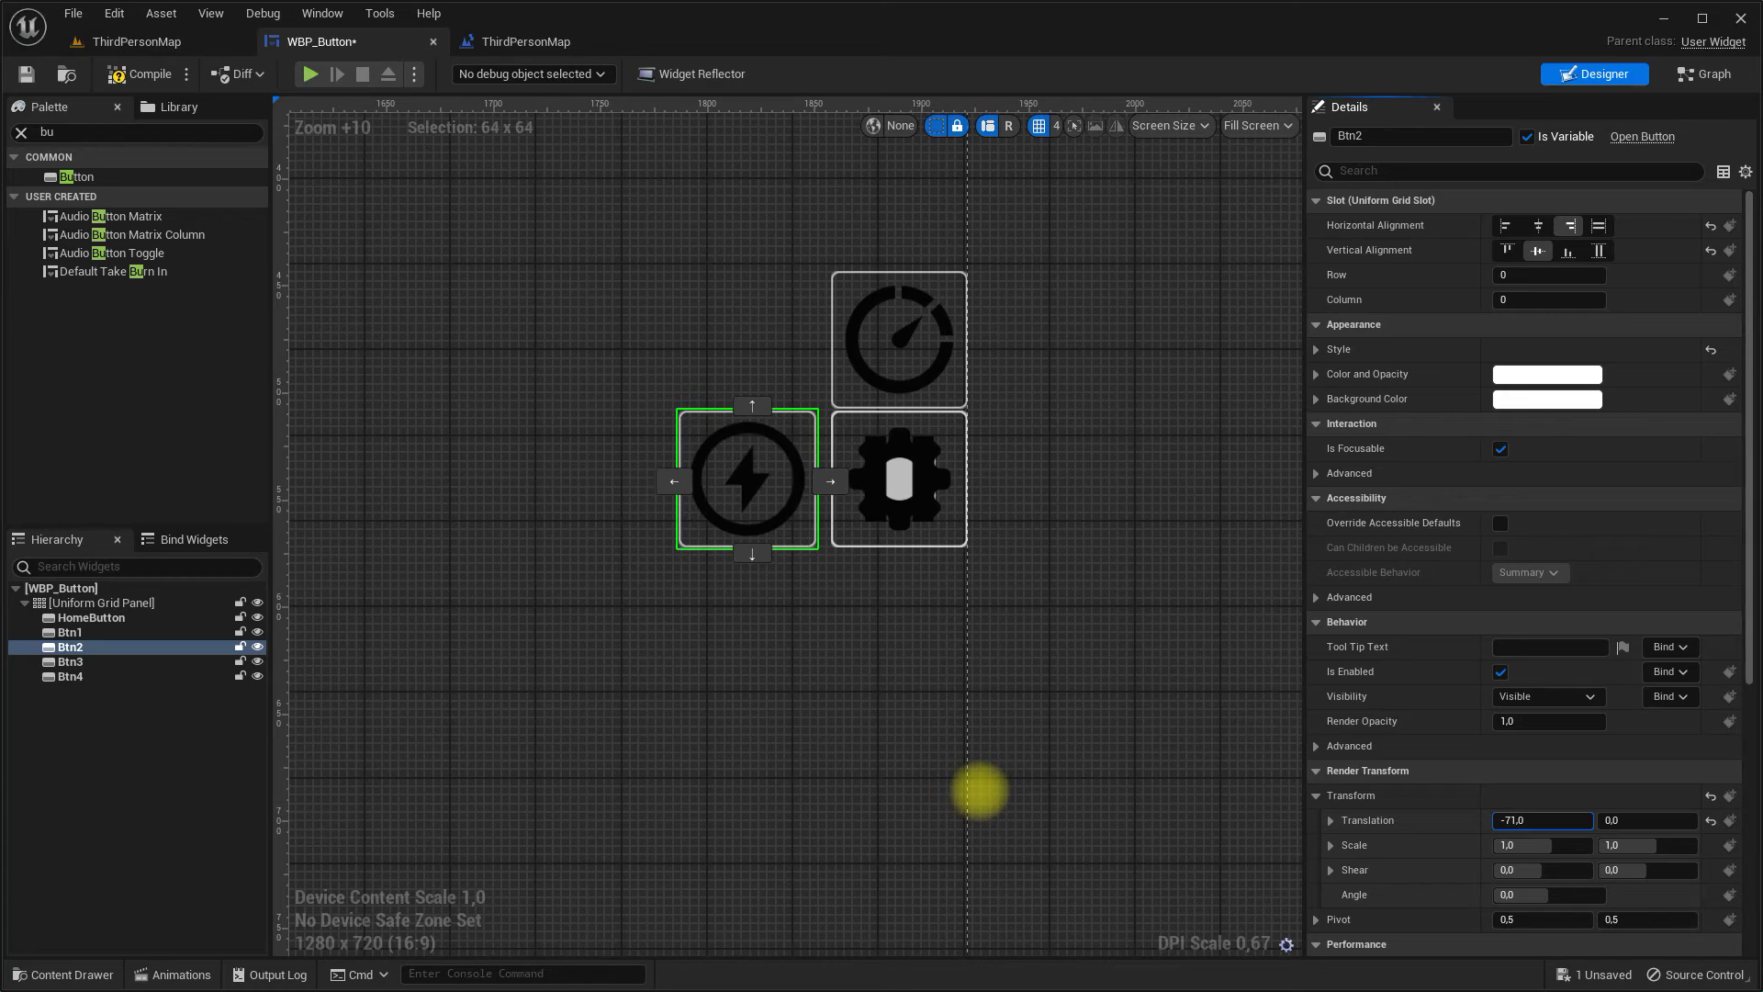
left_click_drag(983, 791, 985, 792)
left_click(1552, 828)
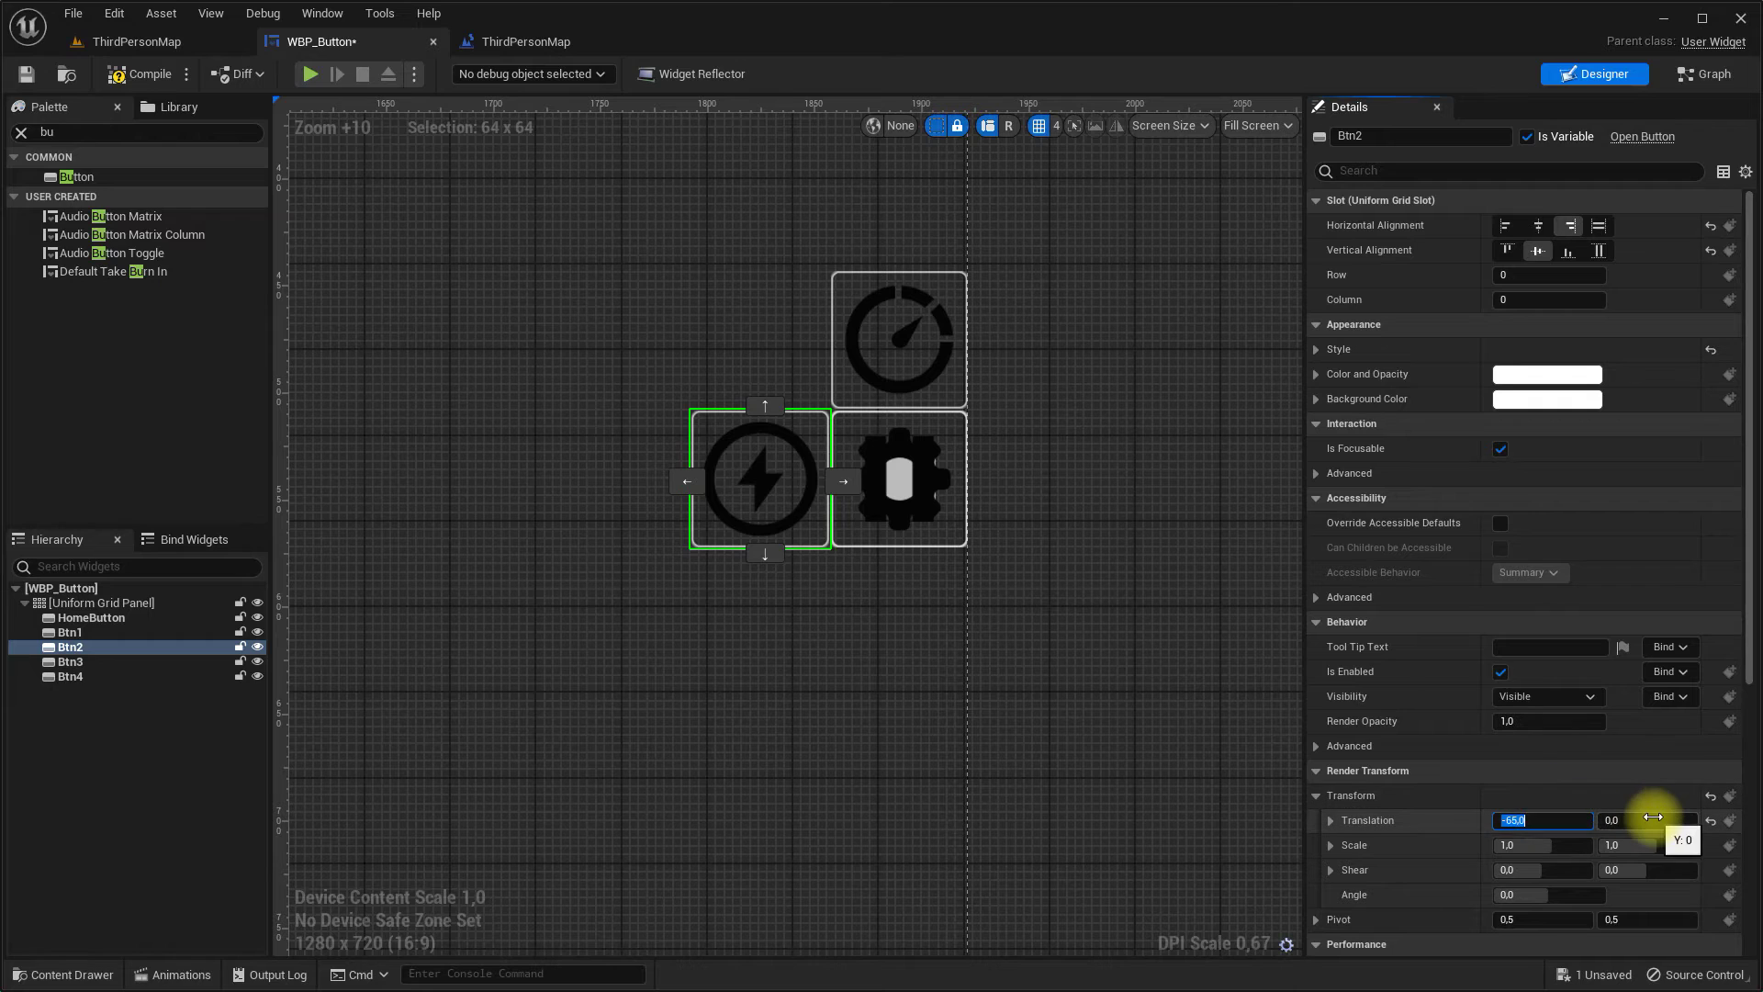
left_click_drag(1644, 820, 1212, 755)
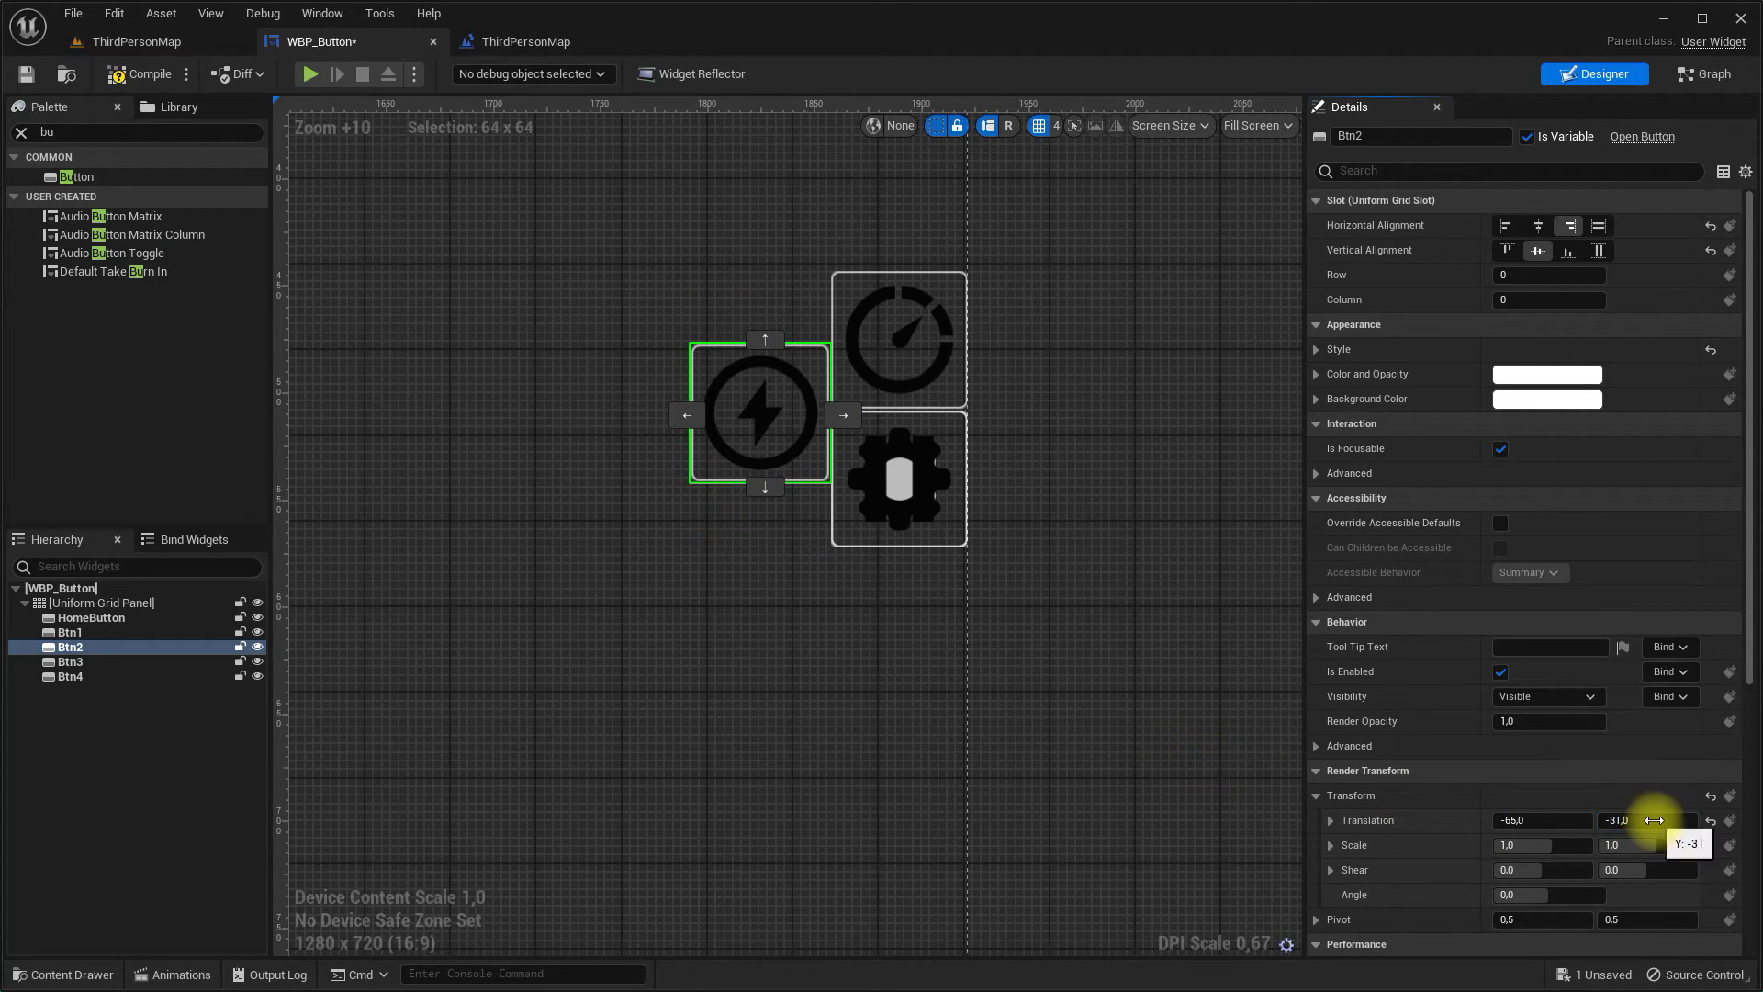
type("-33")
key("Return")
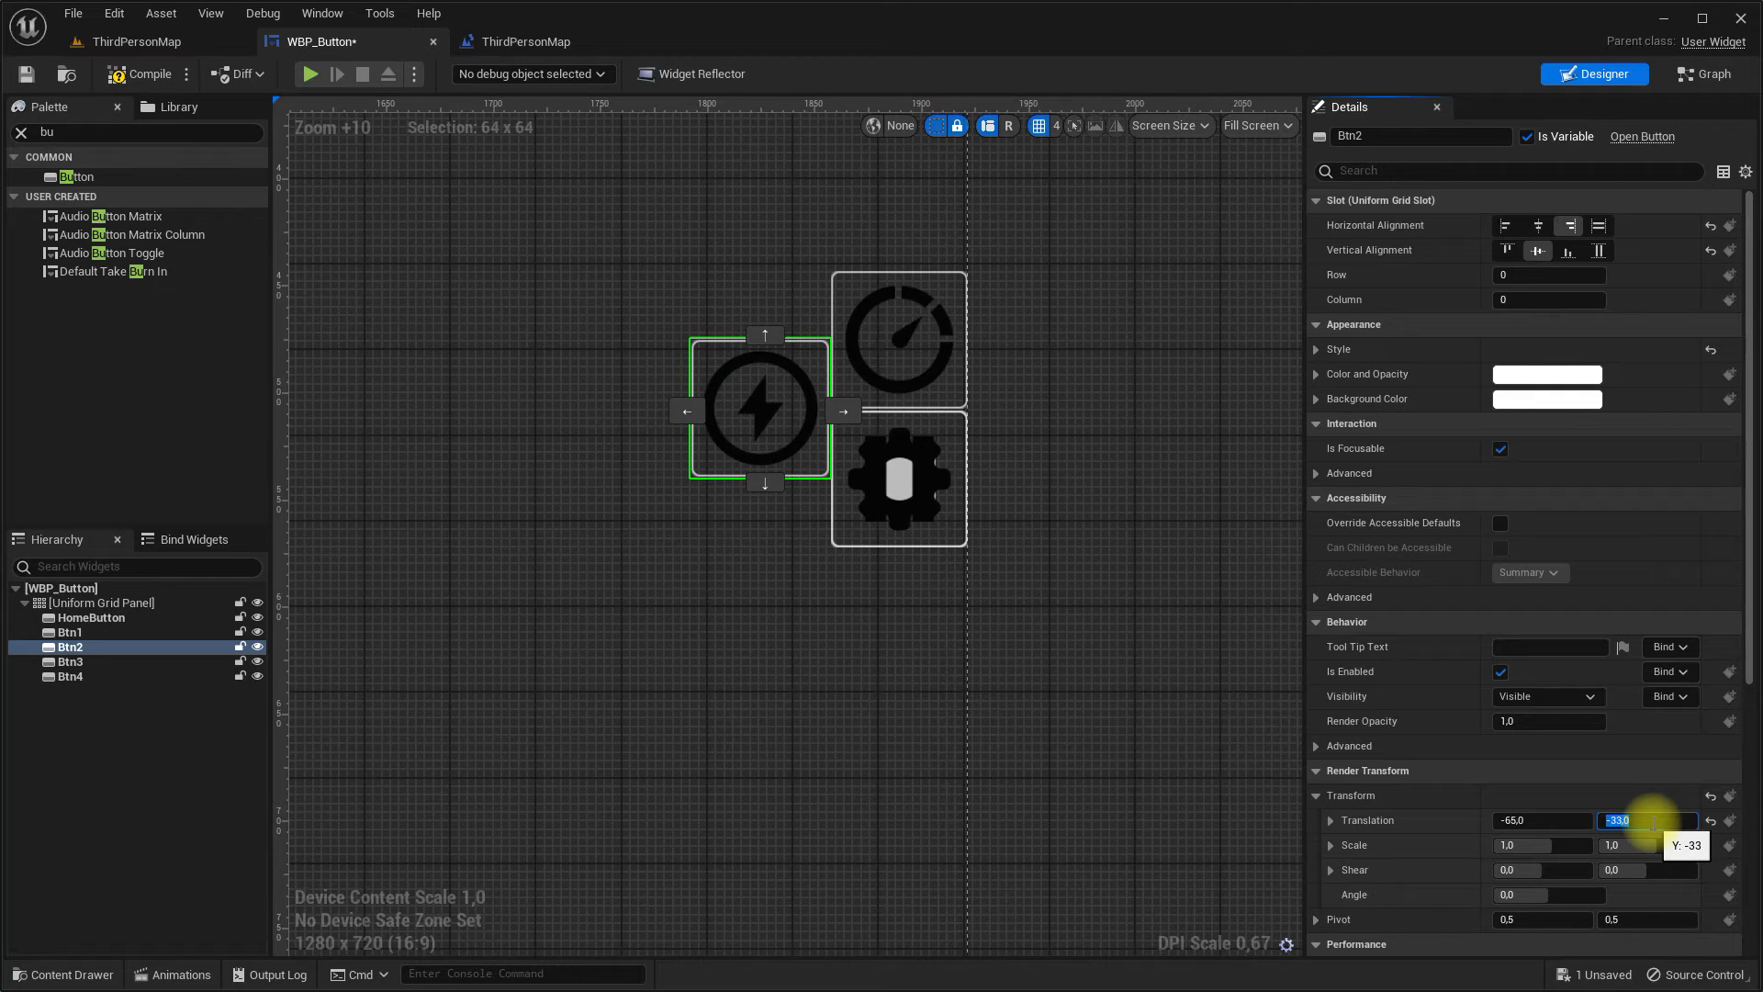
Step: Move the gear button Btn3 to render translation (-65, 33)
left_click(137, 661)
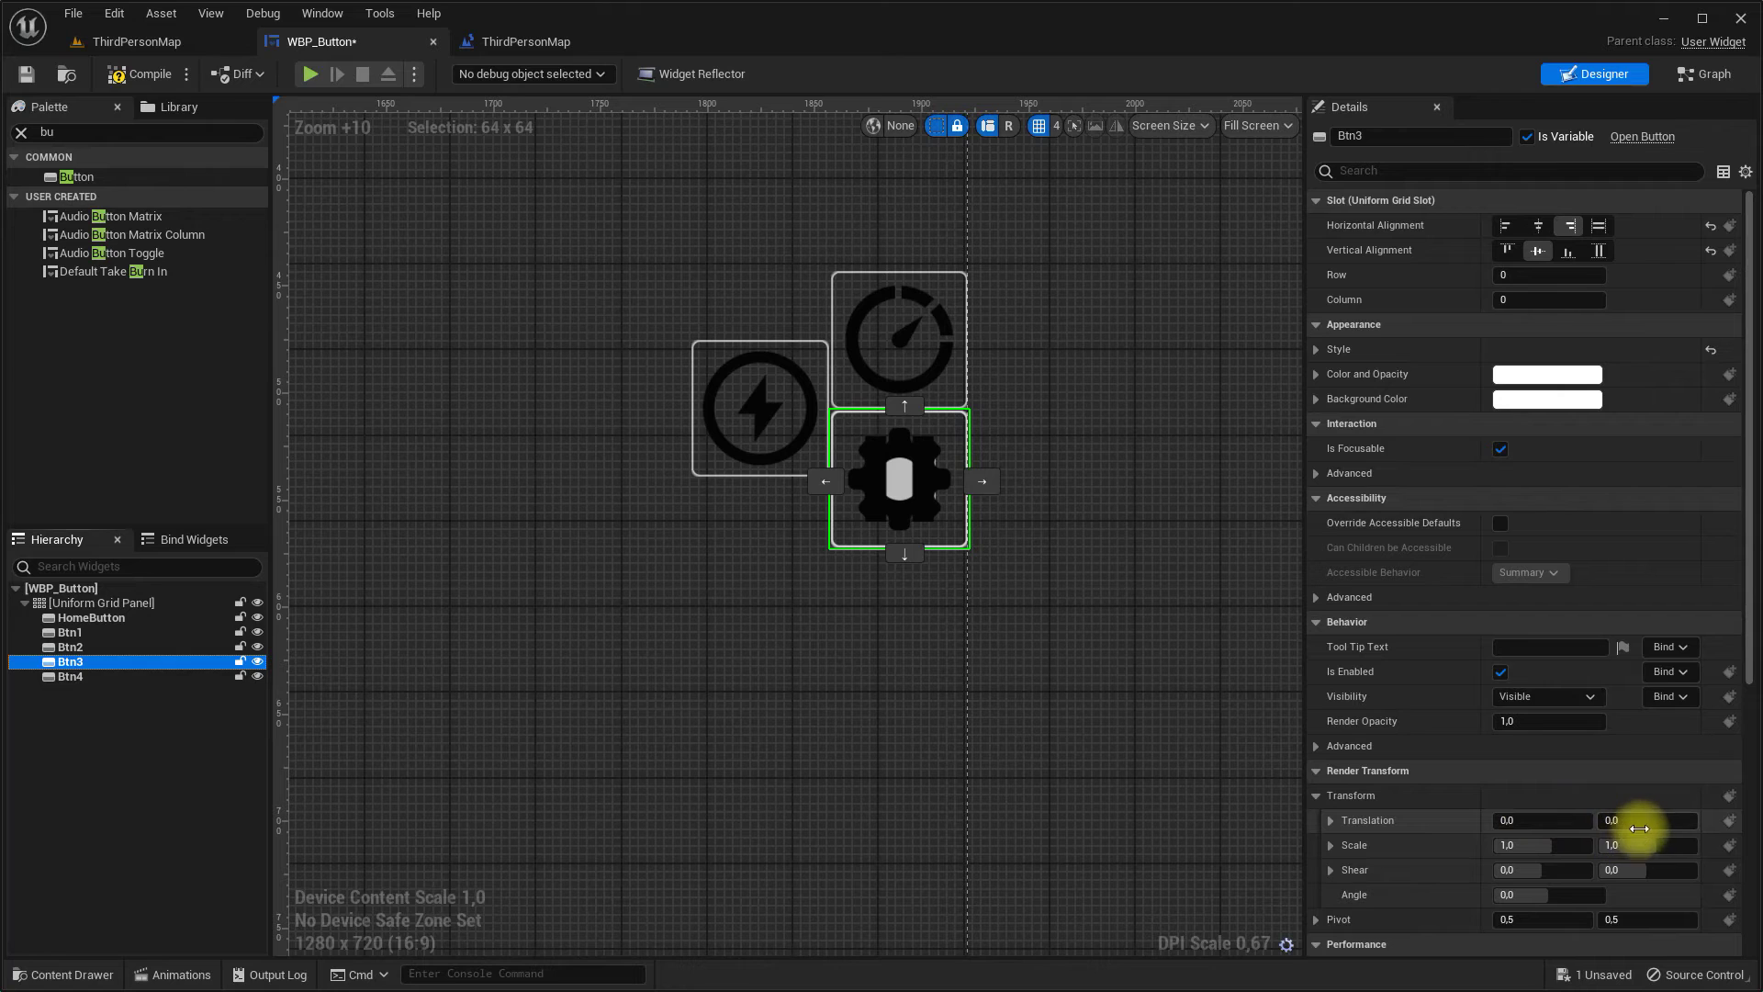
mouse_move(1630, 820)
left_mouse_down()
mouse_move(1577, 824)
mouse_move(1732, 834)
left_mouse_up()
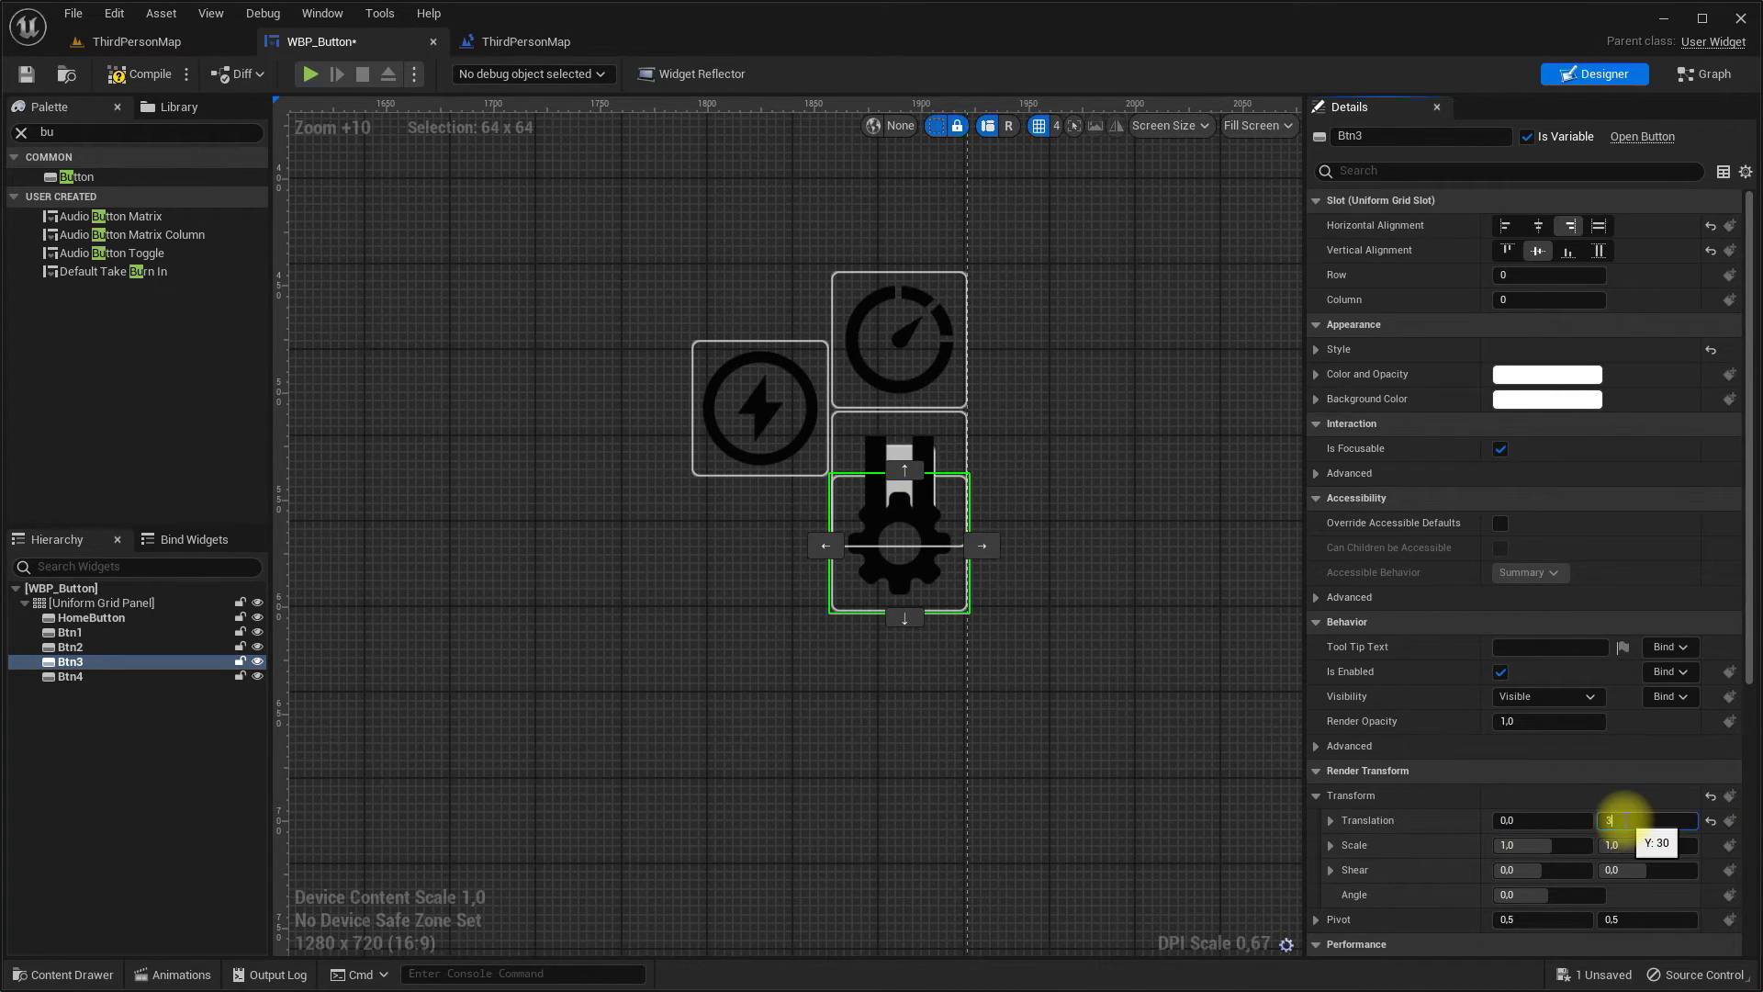
left_click_drag(1629, 824, 1556, 817)
type("65")
key("Return")
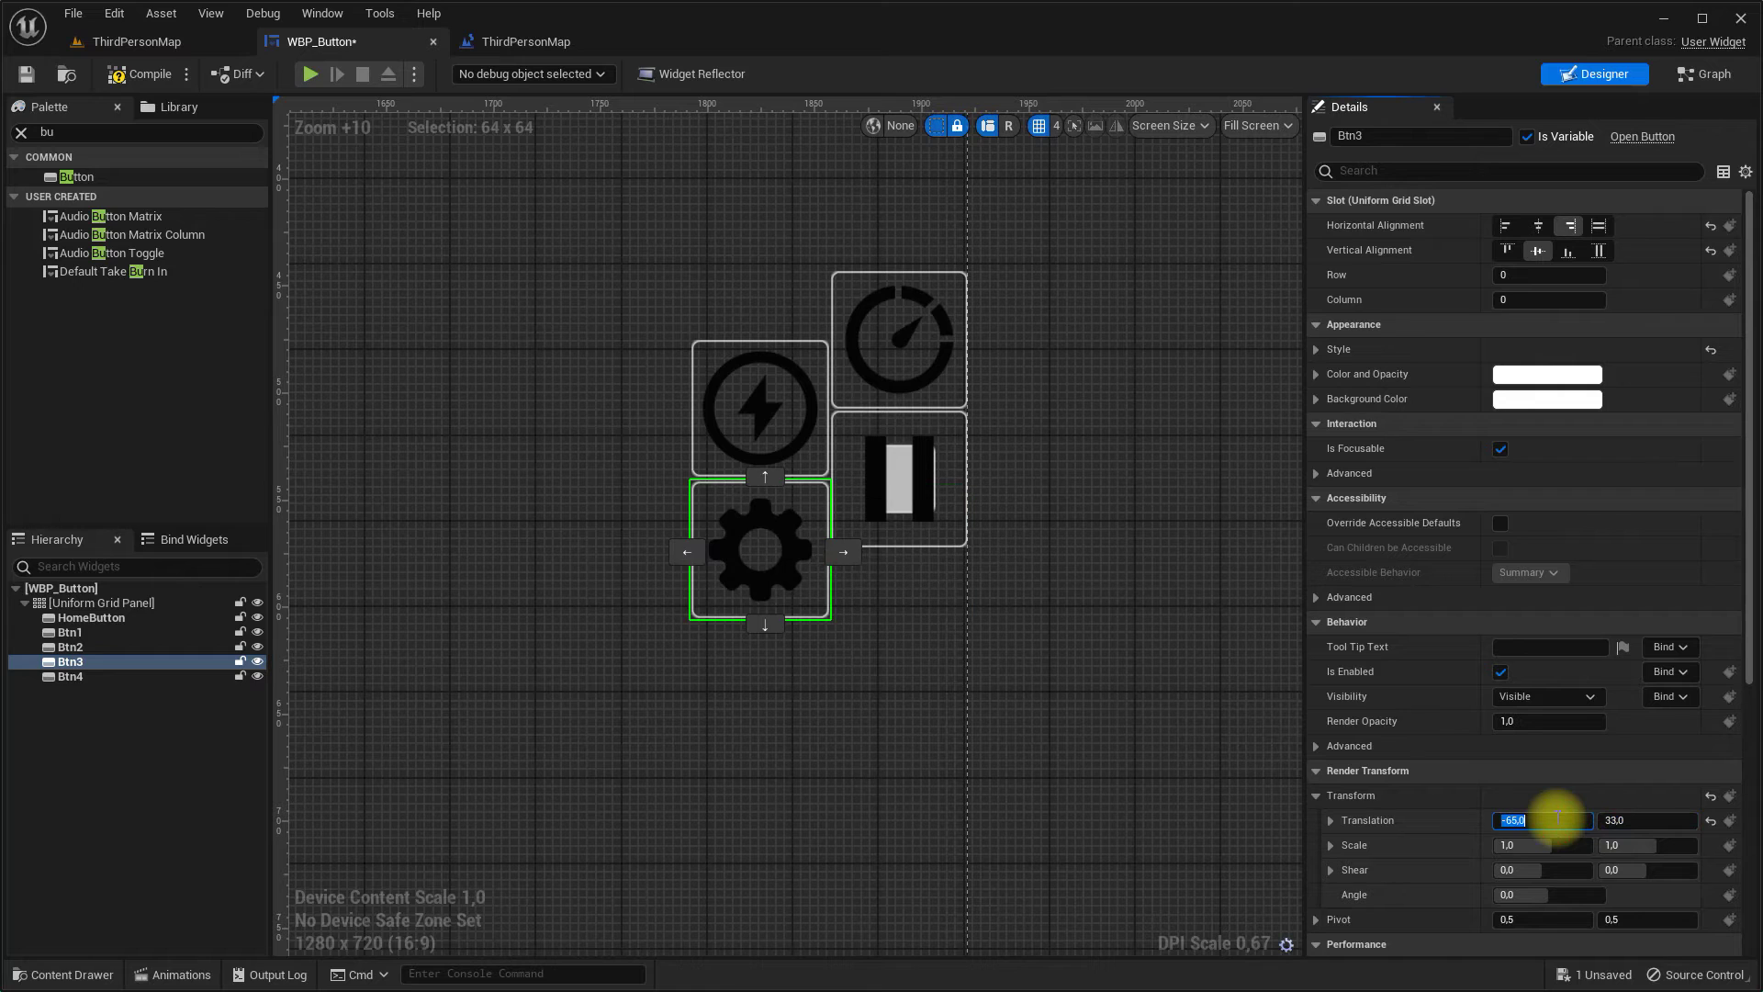
Step: Set the pause button Btn4's translation to (0, 65) and switch to the ThirdPersonMap level
left_click(149, 676)
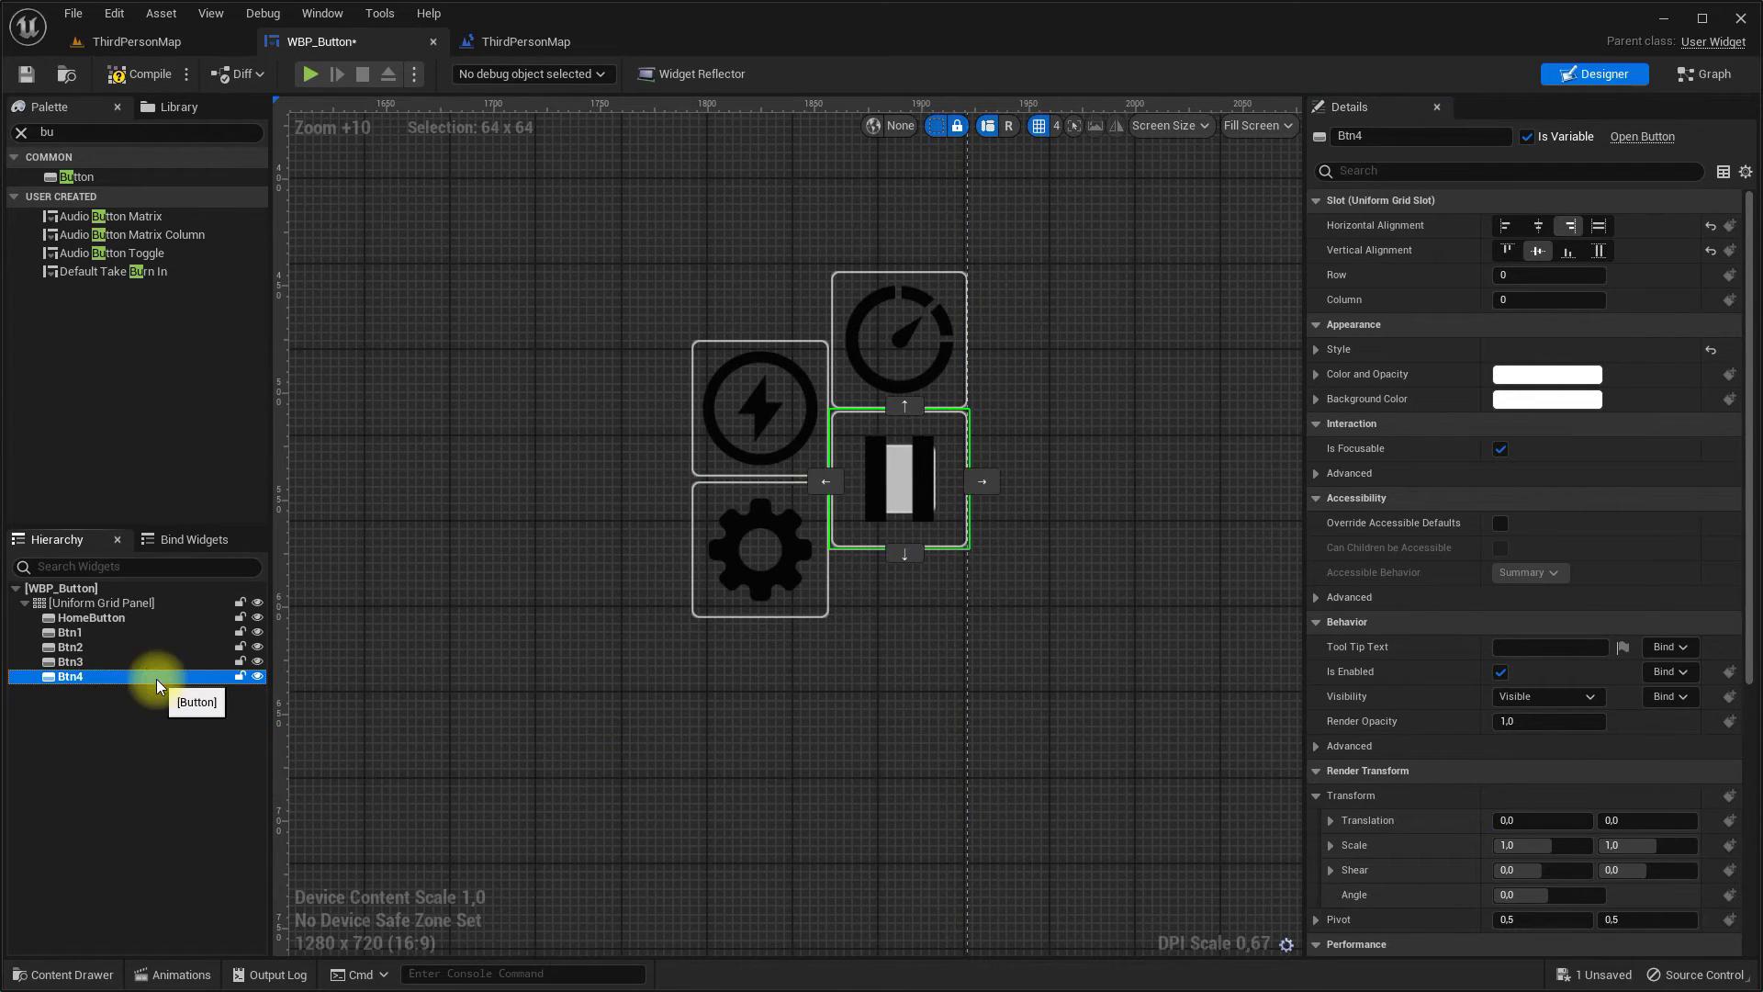
left_click(1639, 825)
type("65")
key("Return")
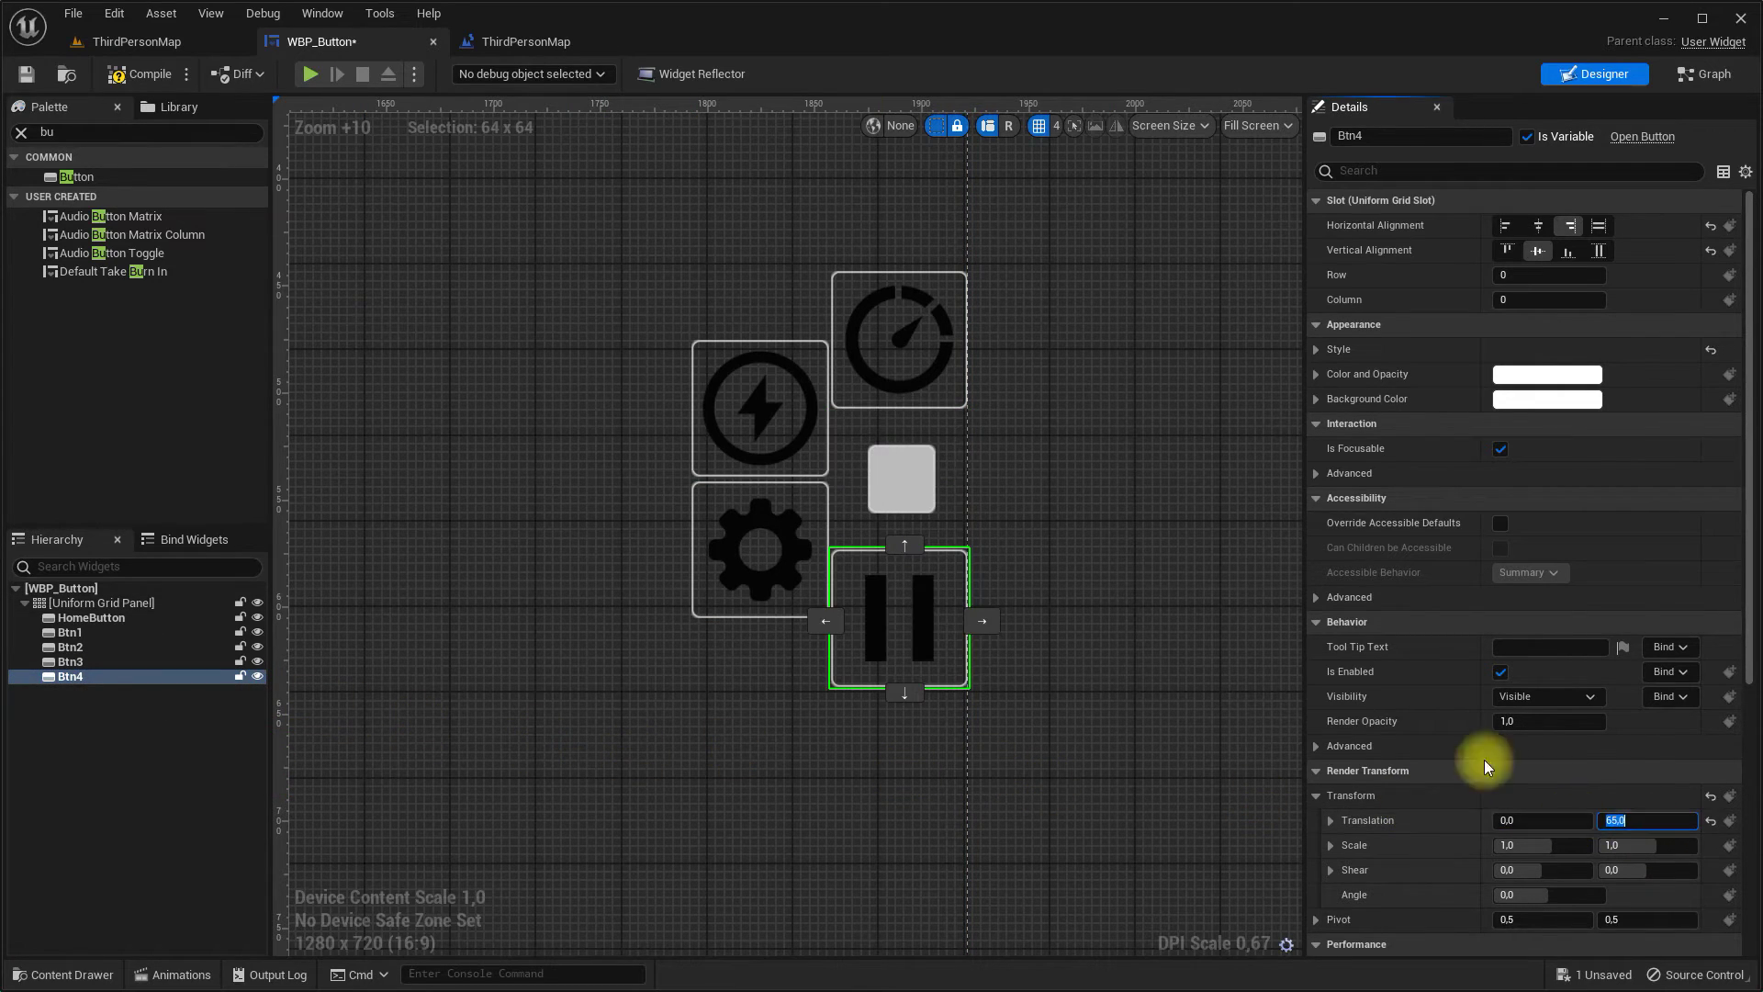
left_click(138, 41)
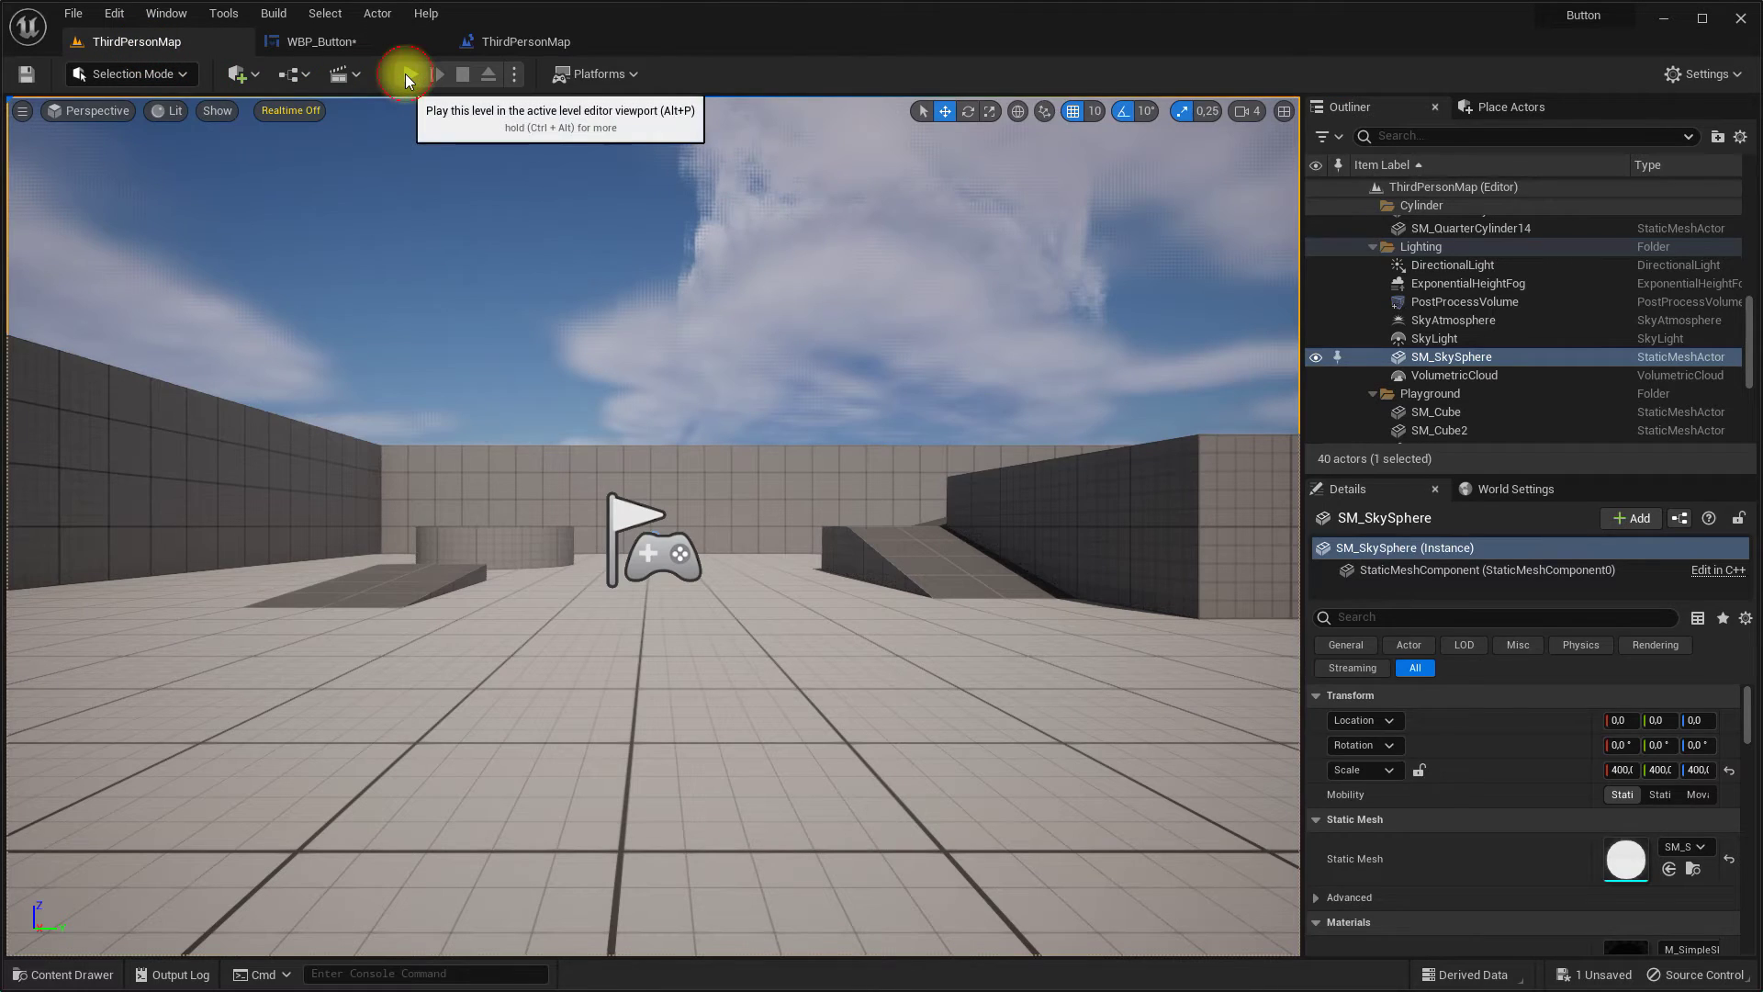
Step: Test-play the level, stop it, and return to the WBP_Button designer
left_click(405, 73)
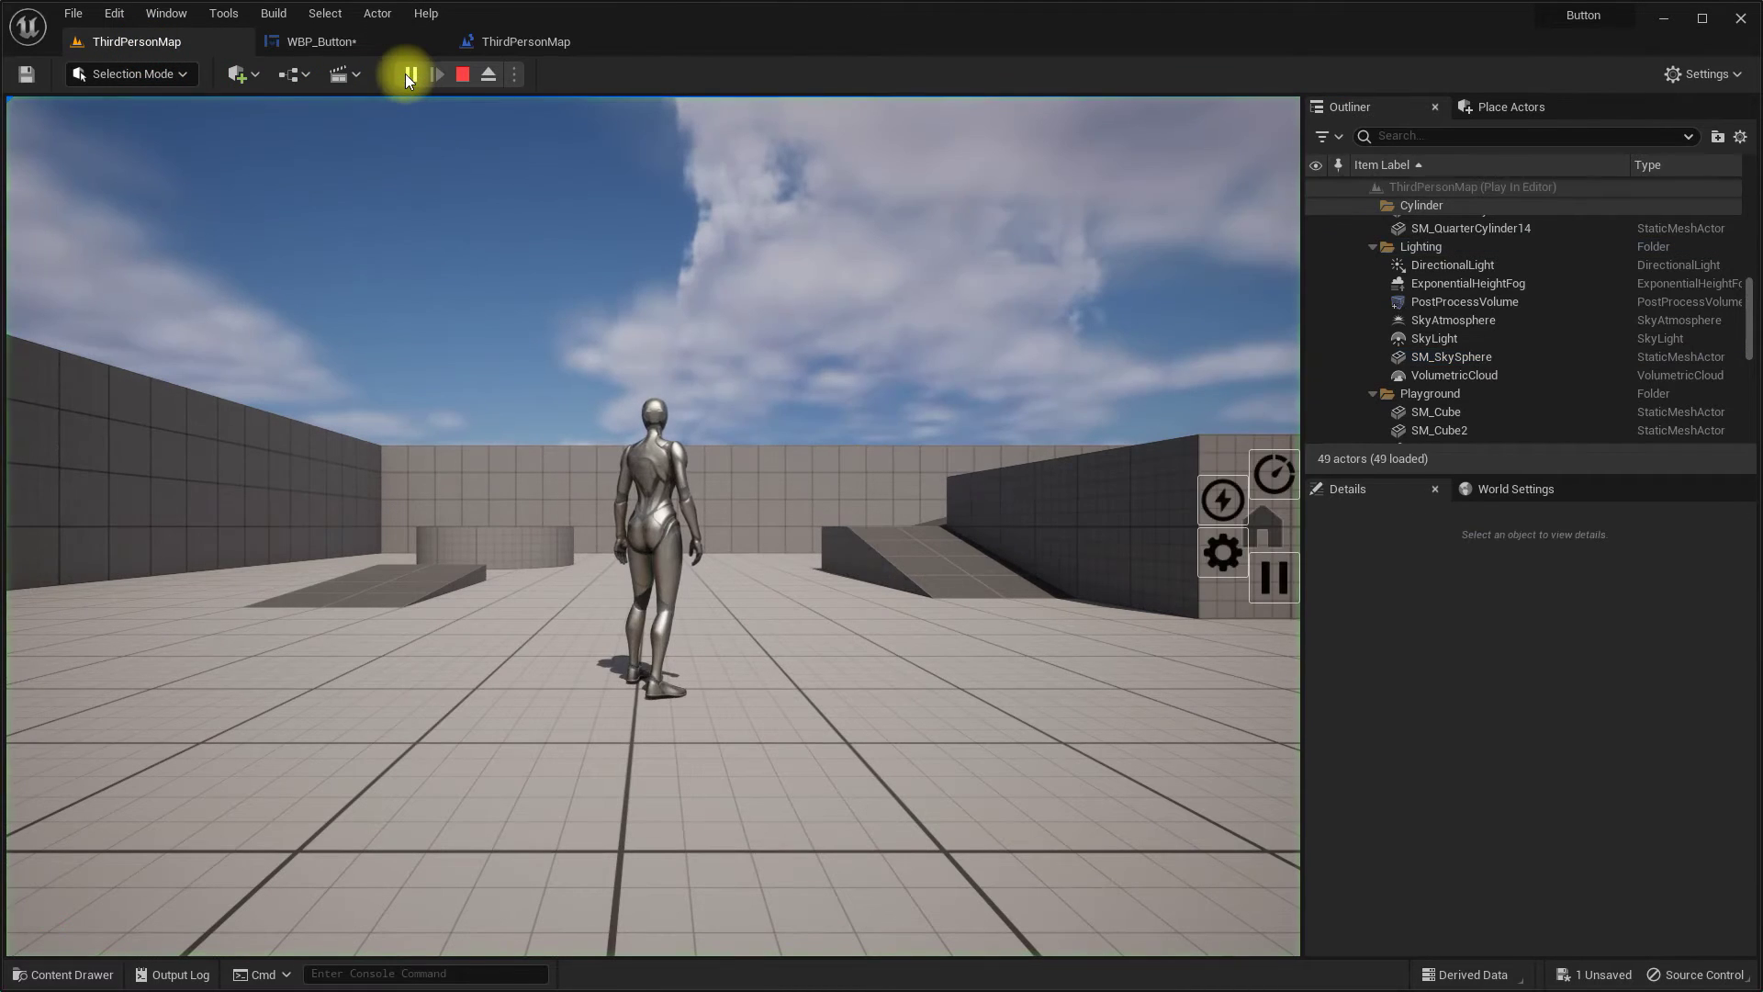
left_click(455, 75)
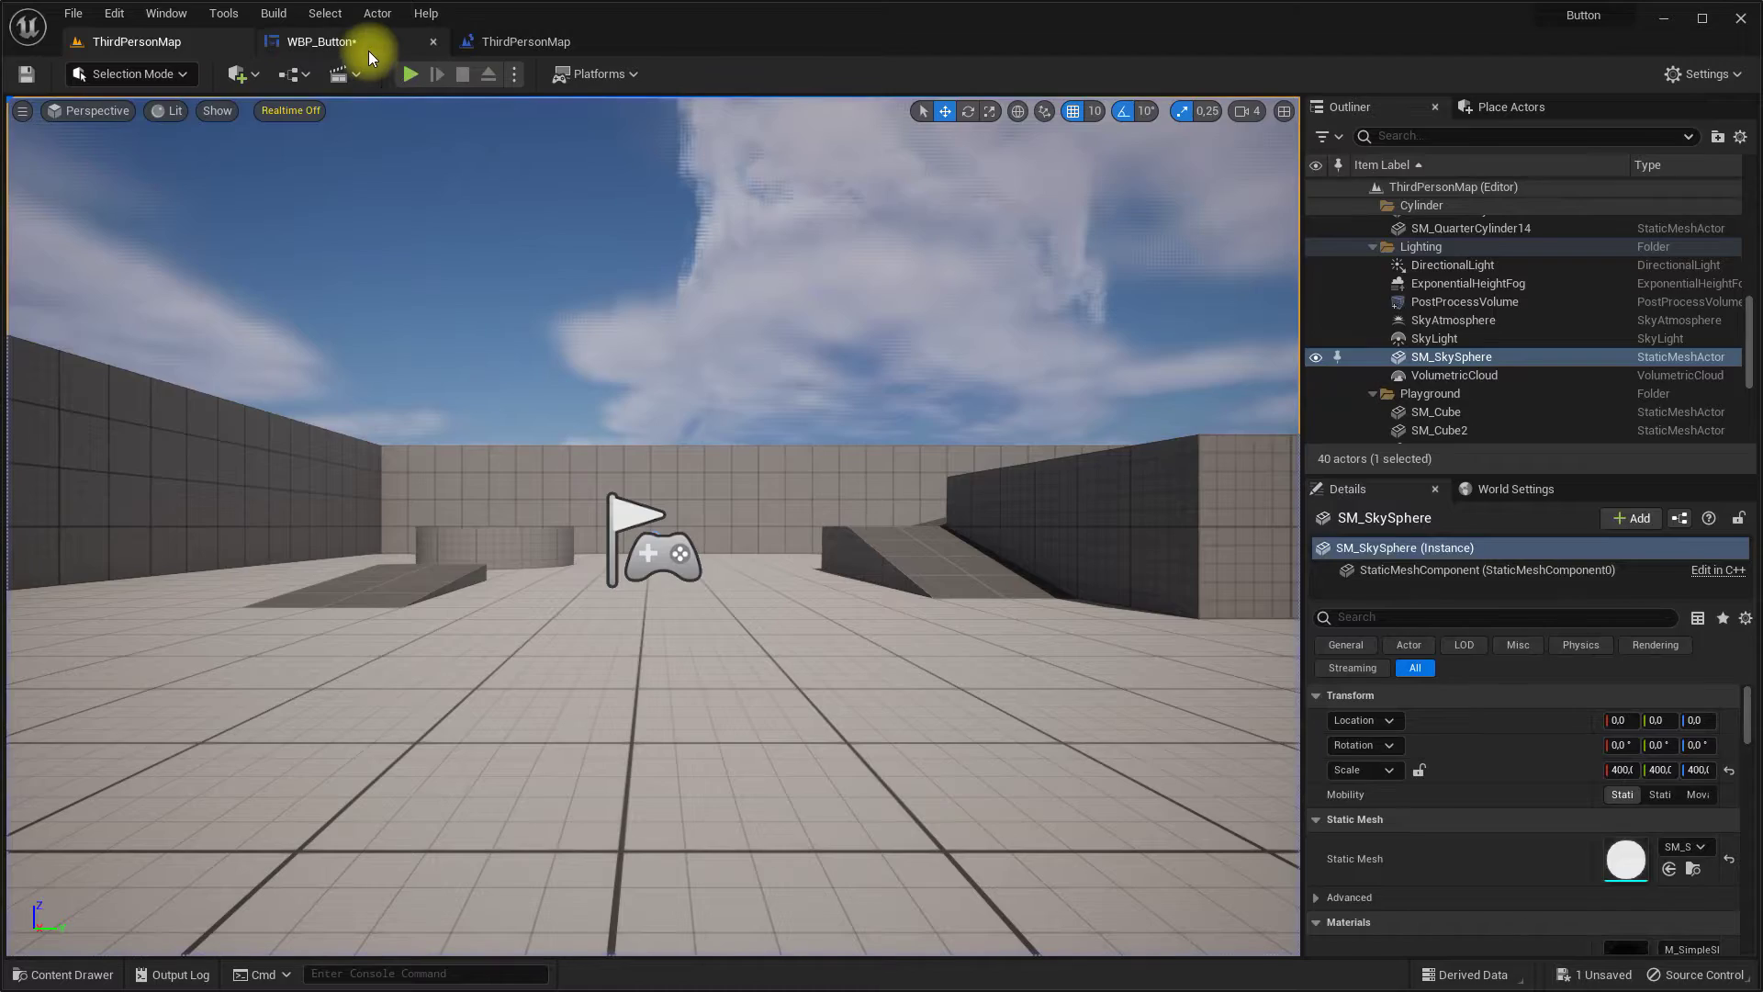
left_click(358, 43)
Step: Set Translation X of the lightning and gear buttons to -80
left_click(770, 407)
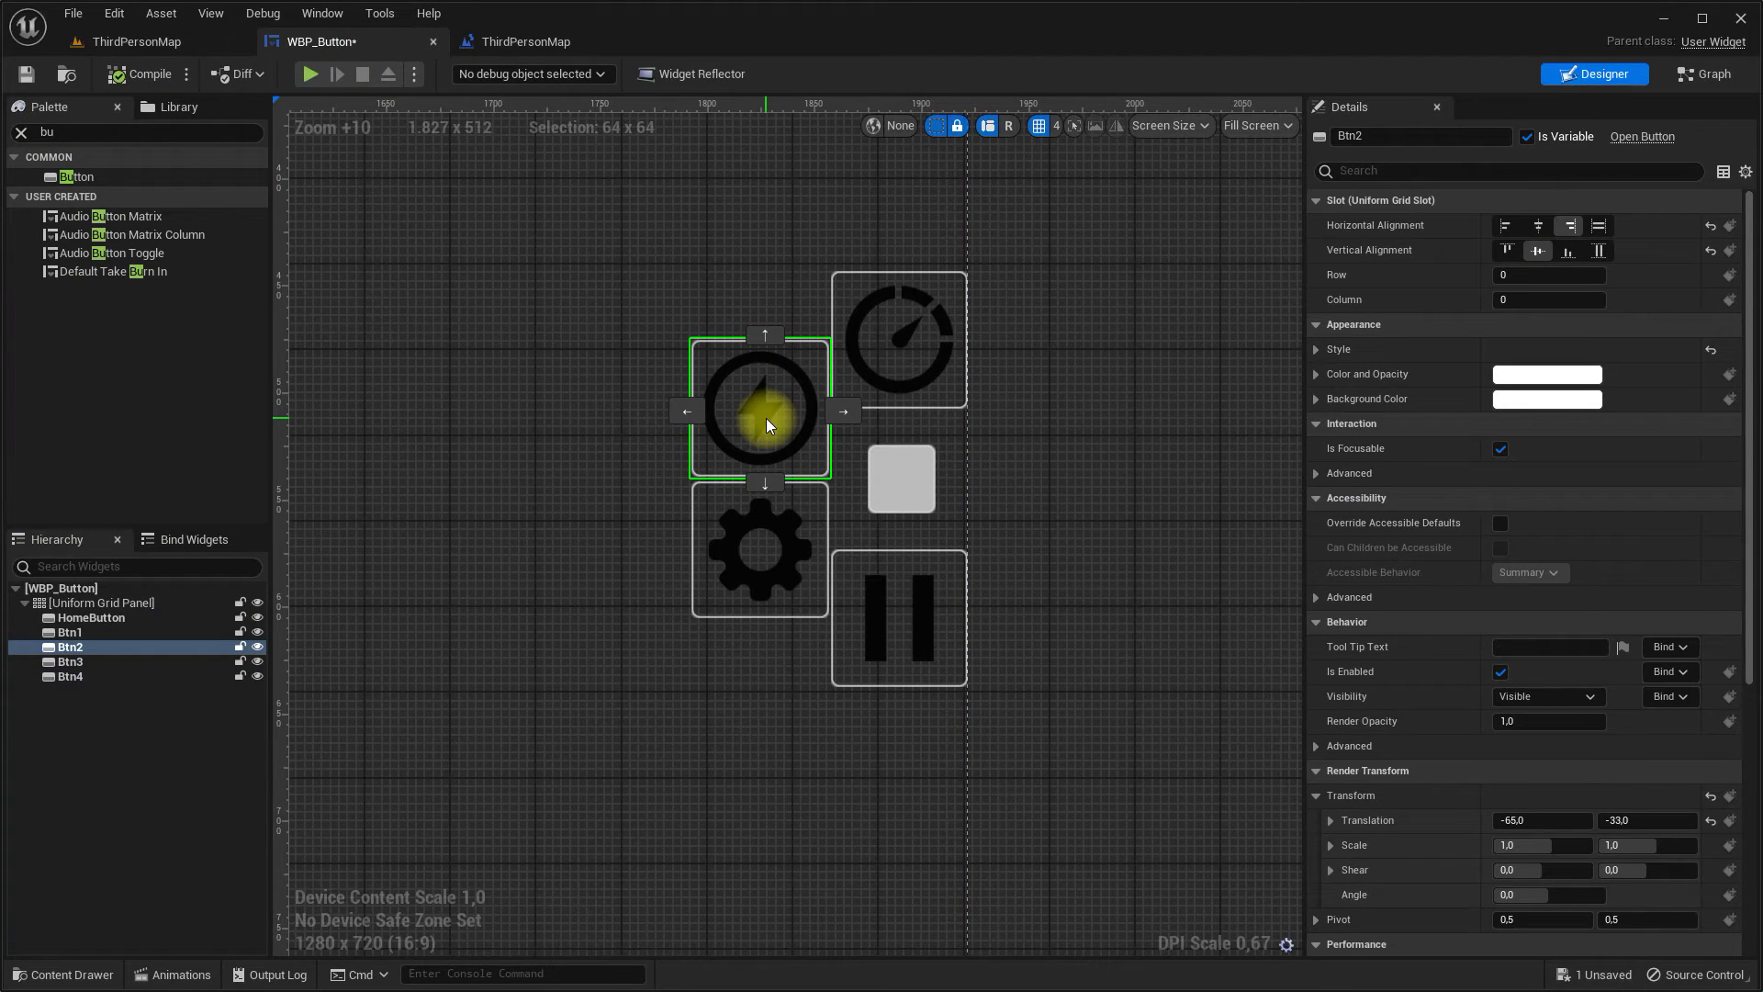
left_click(1543, 819)
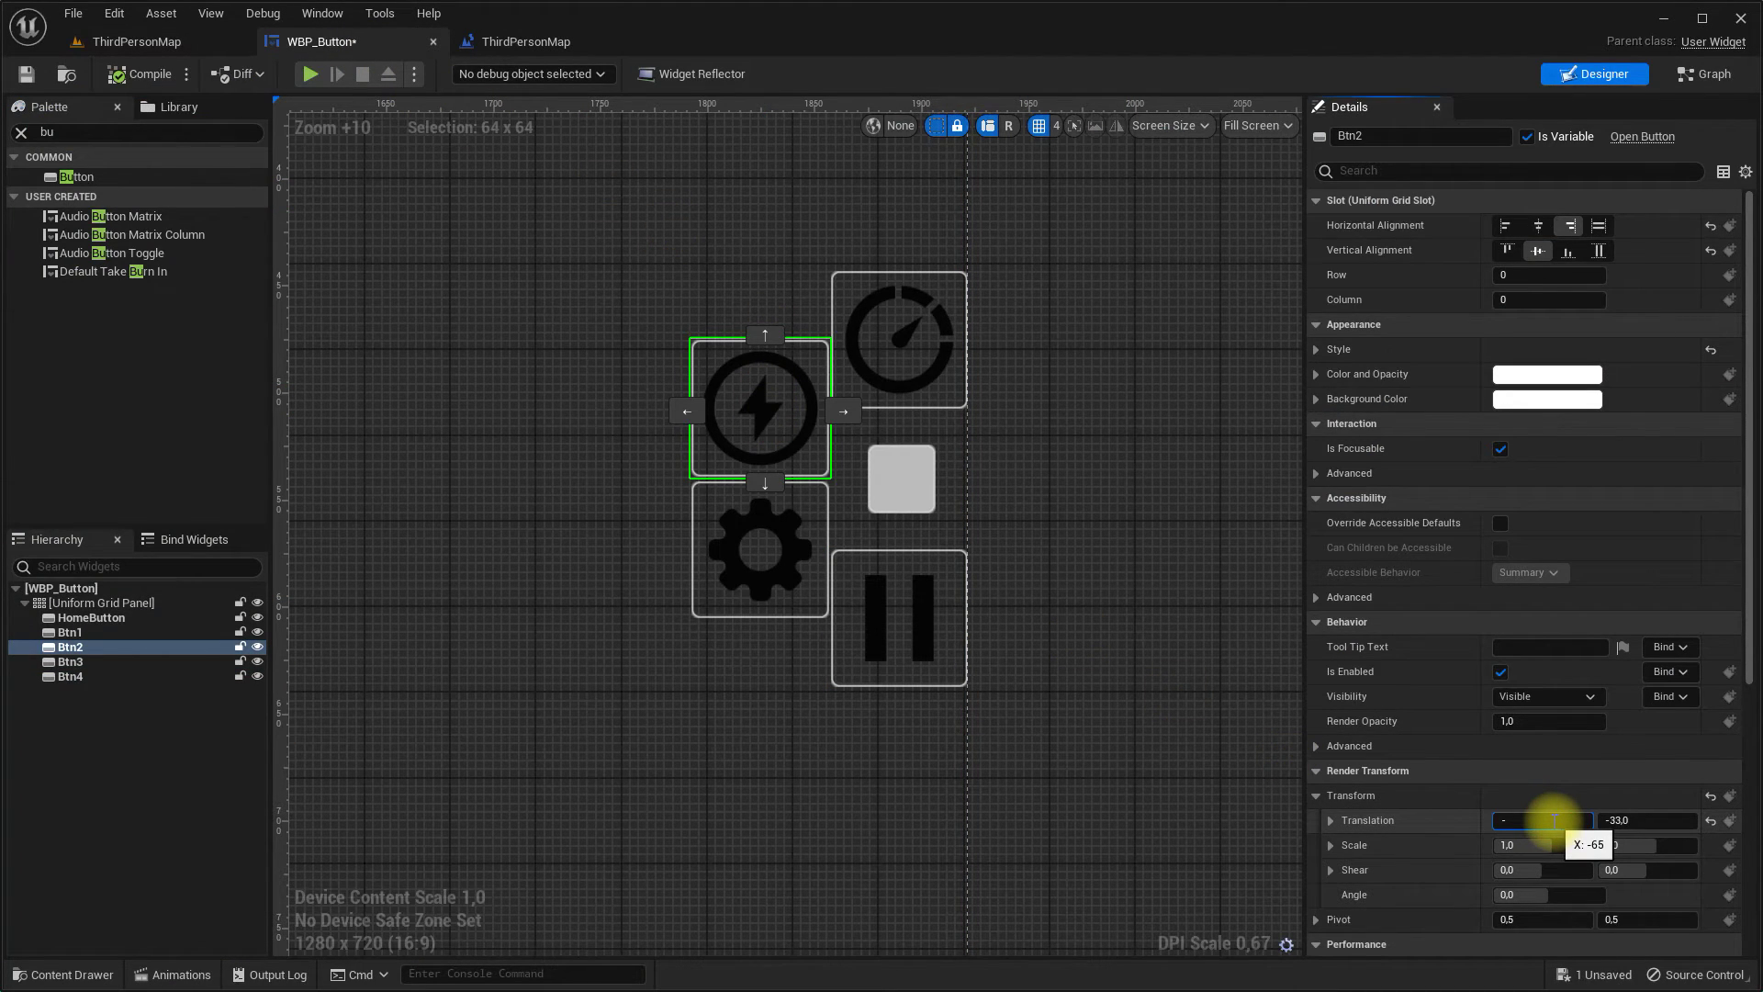
type("65")
key("Return")
left_click(762, 592)
left_click(1516, 818)
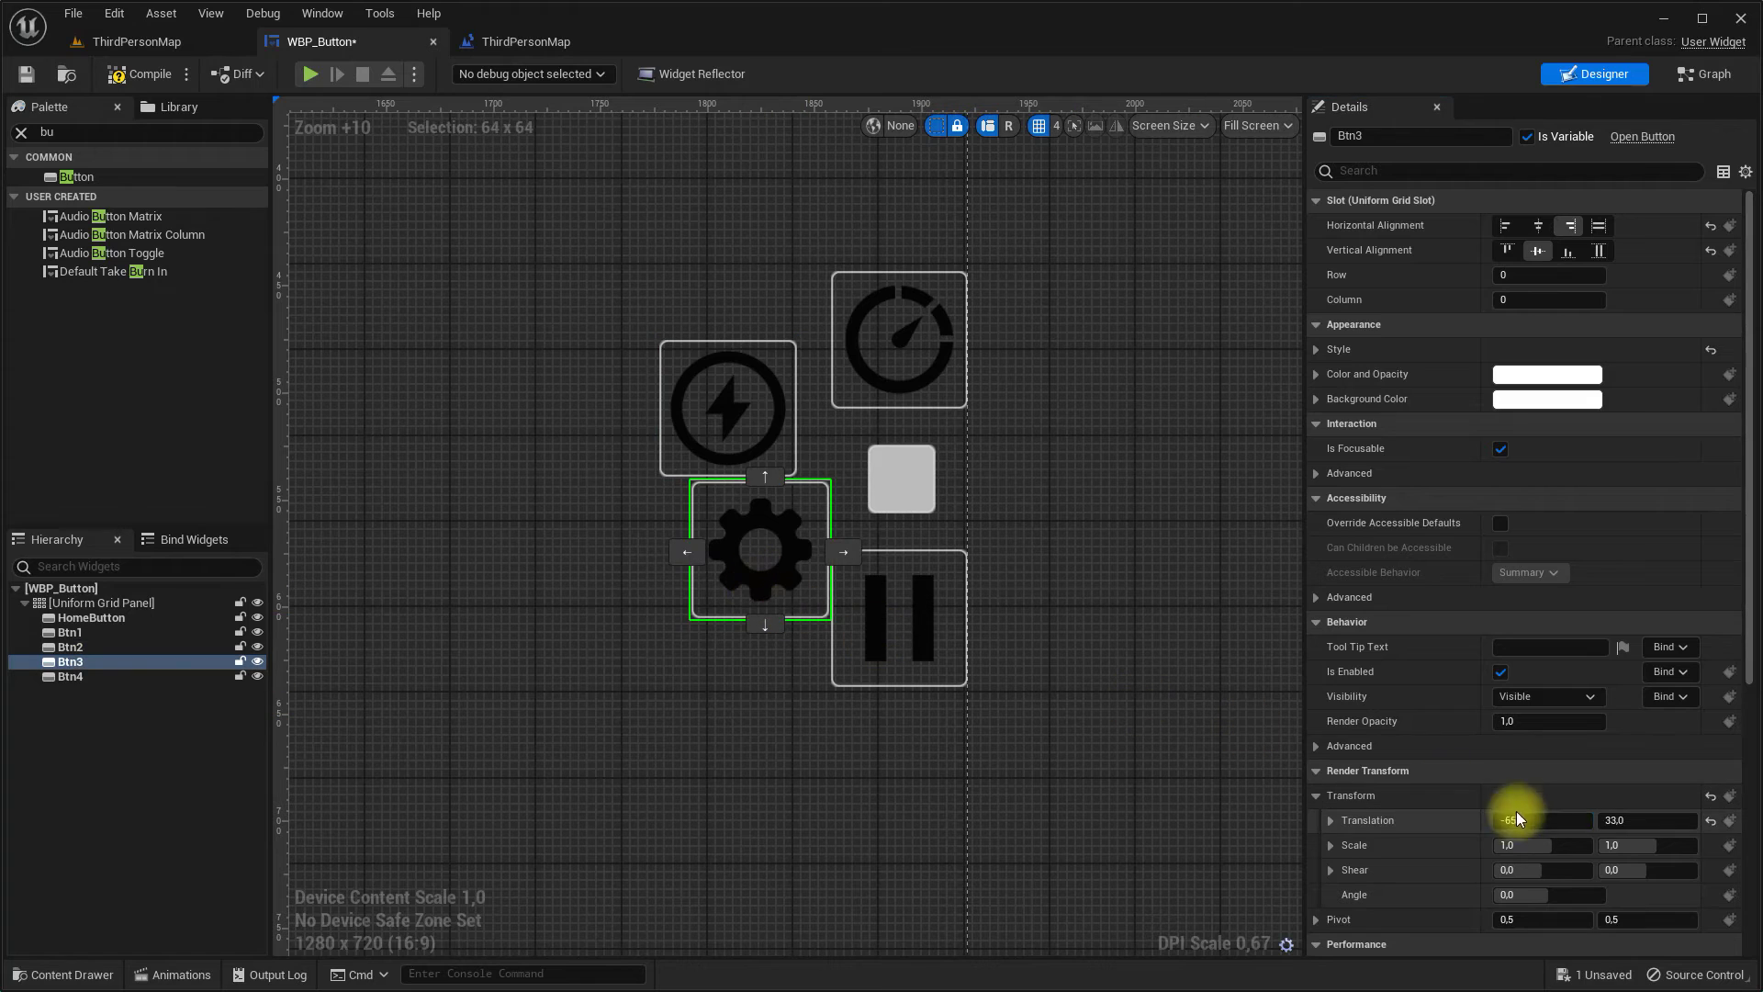
left_click(1542, 820)
key("Return")
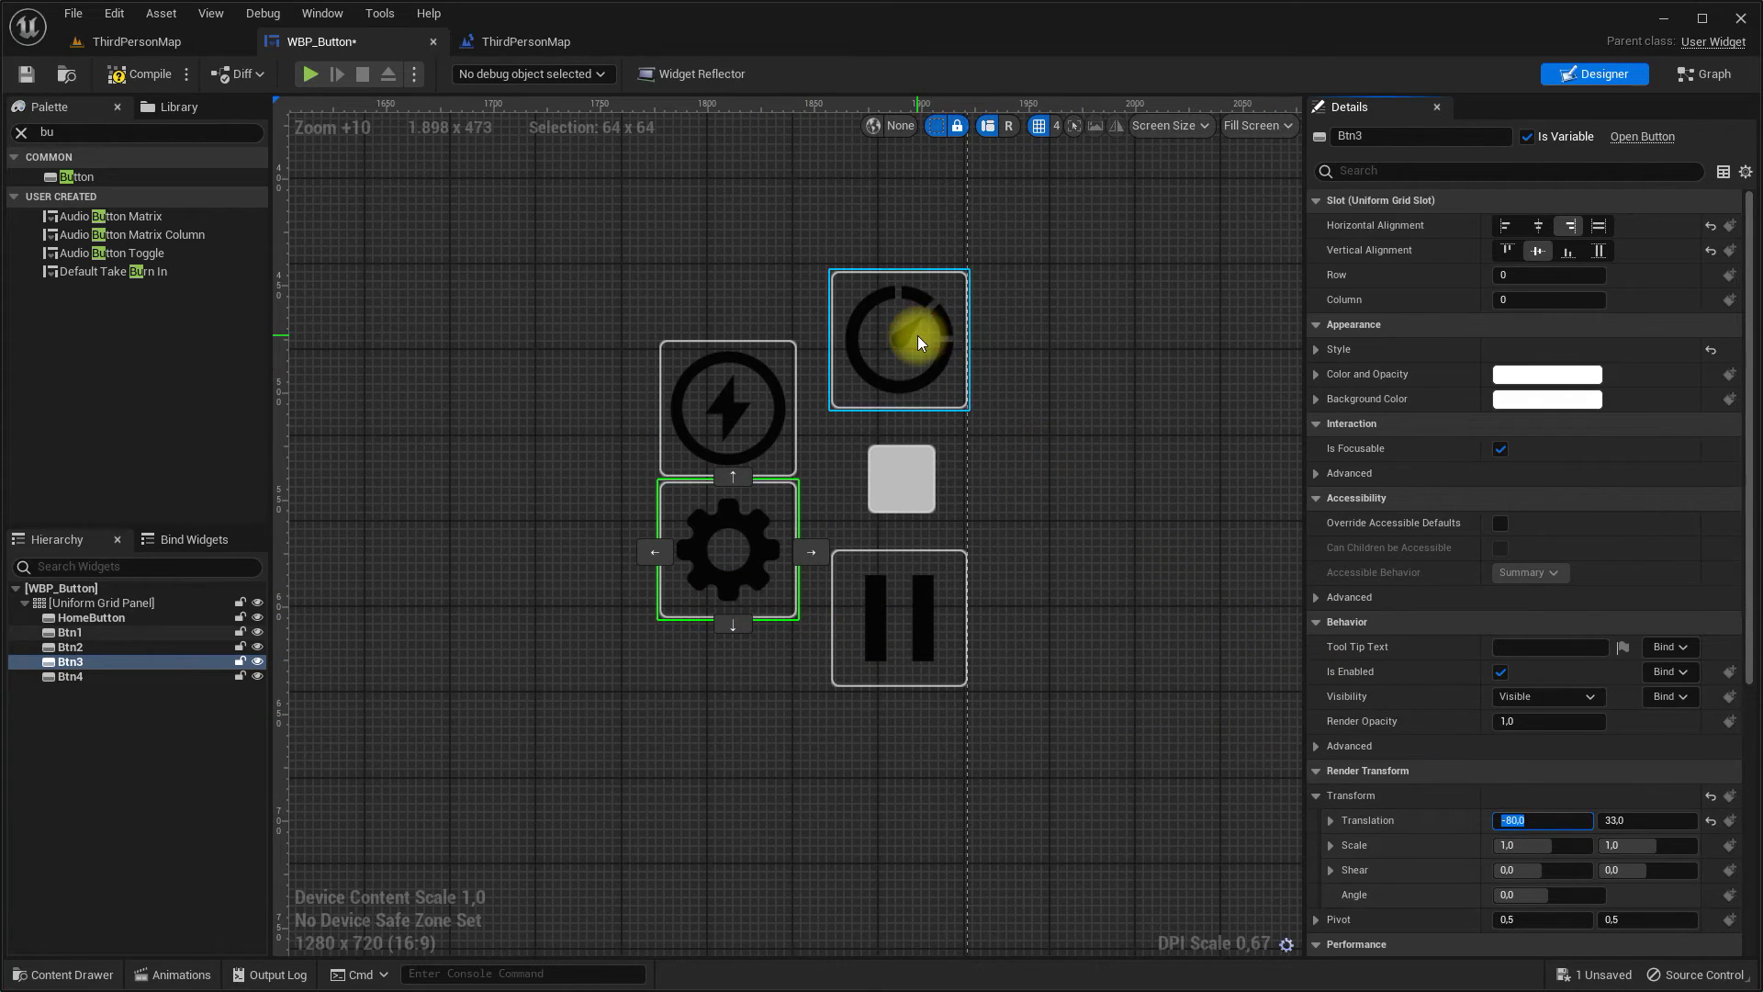
Step: Shift the speedometer and pause buttons slightly left, Translation X -15
left_click(917, 334)
left_click(912, 619, "ctrl")
left_click(1545, 818)
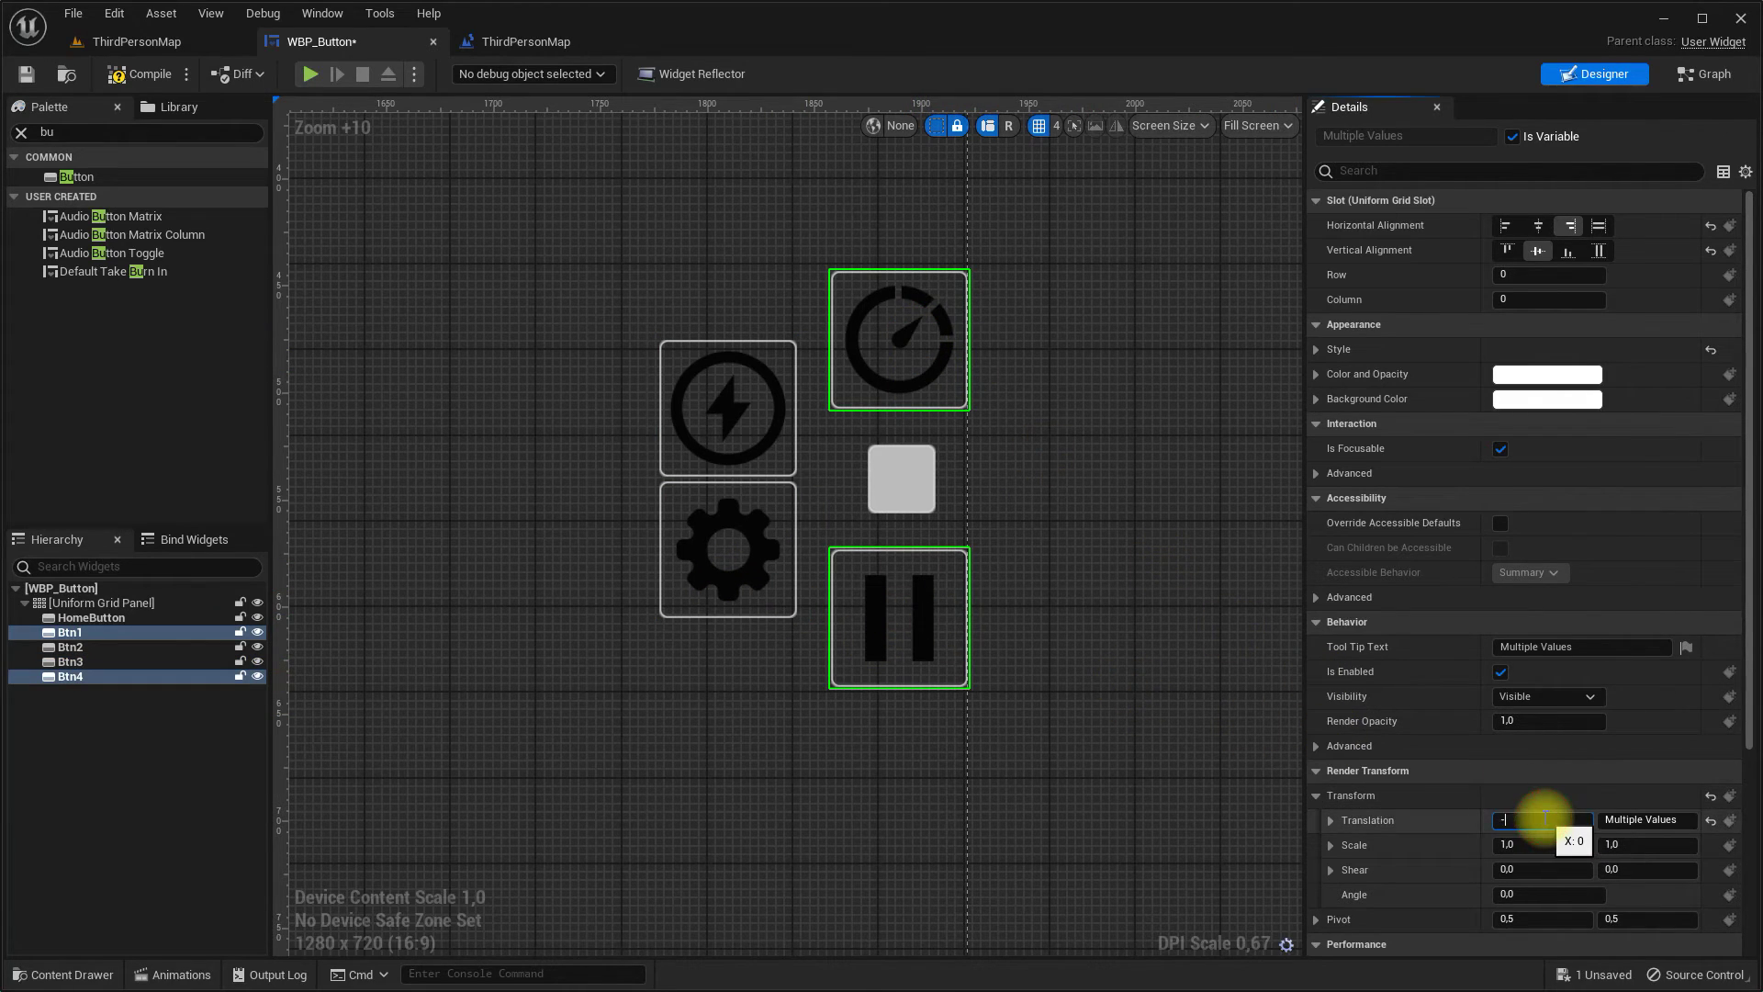
type("15")
key("Return")
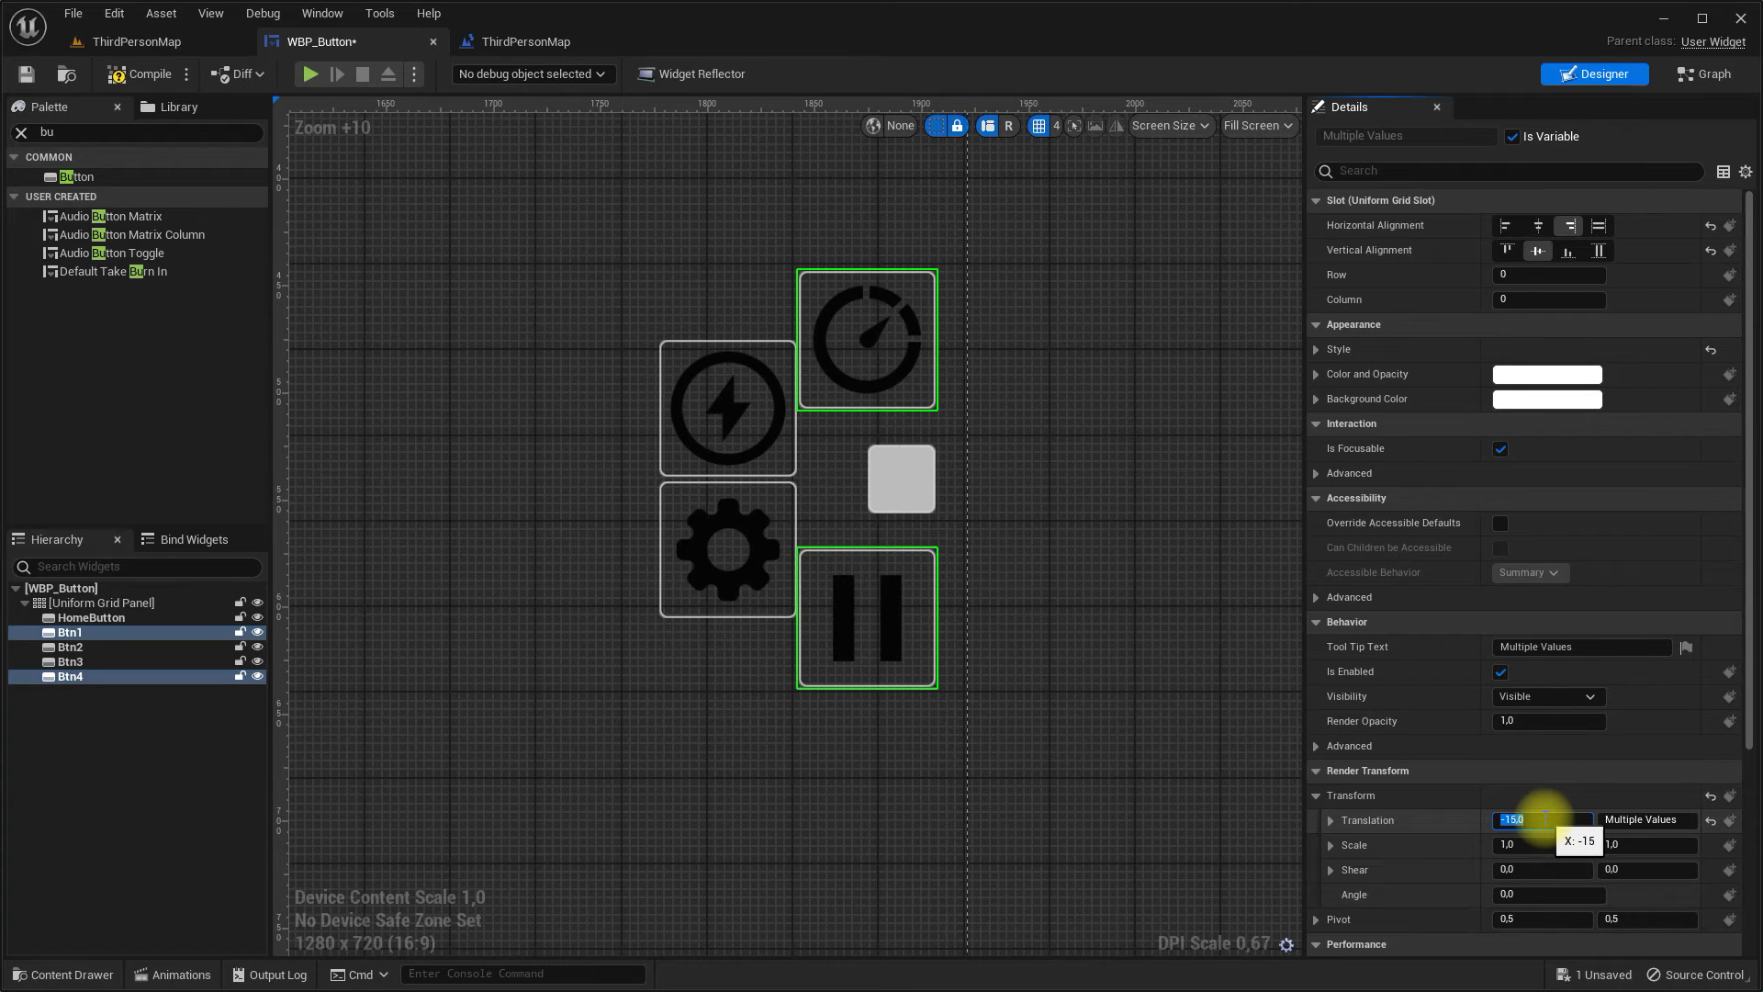
type("0")
key("Return")
left_click(1201, 535)
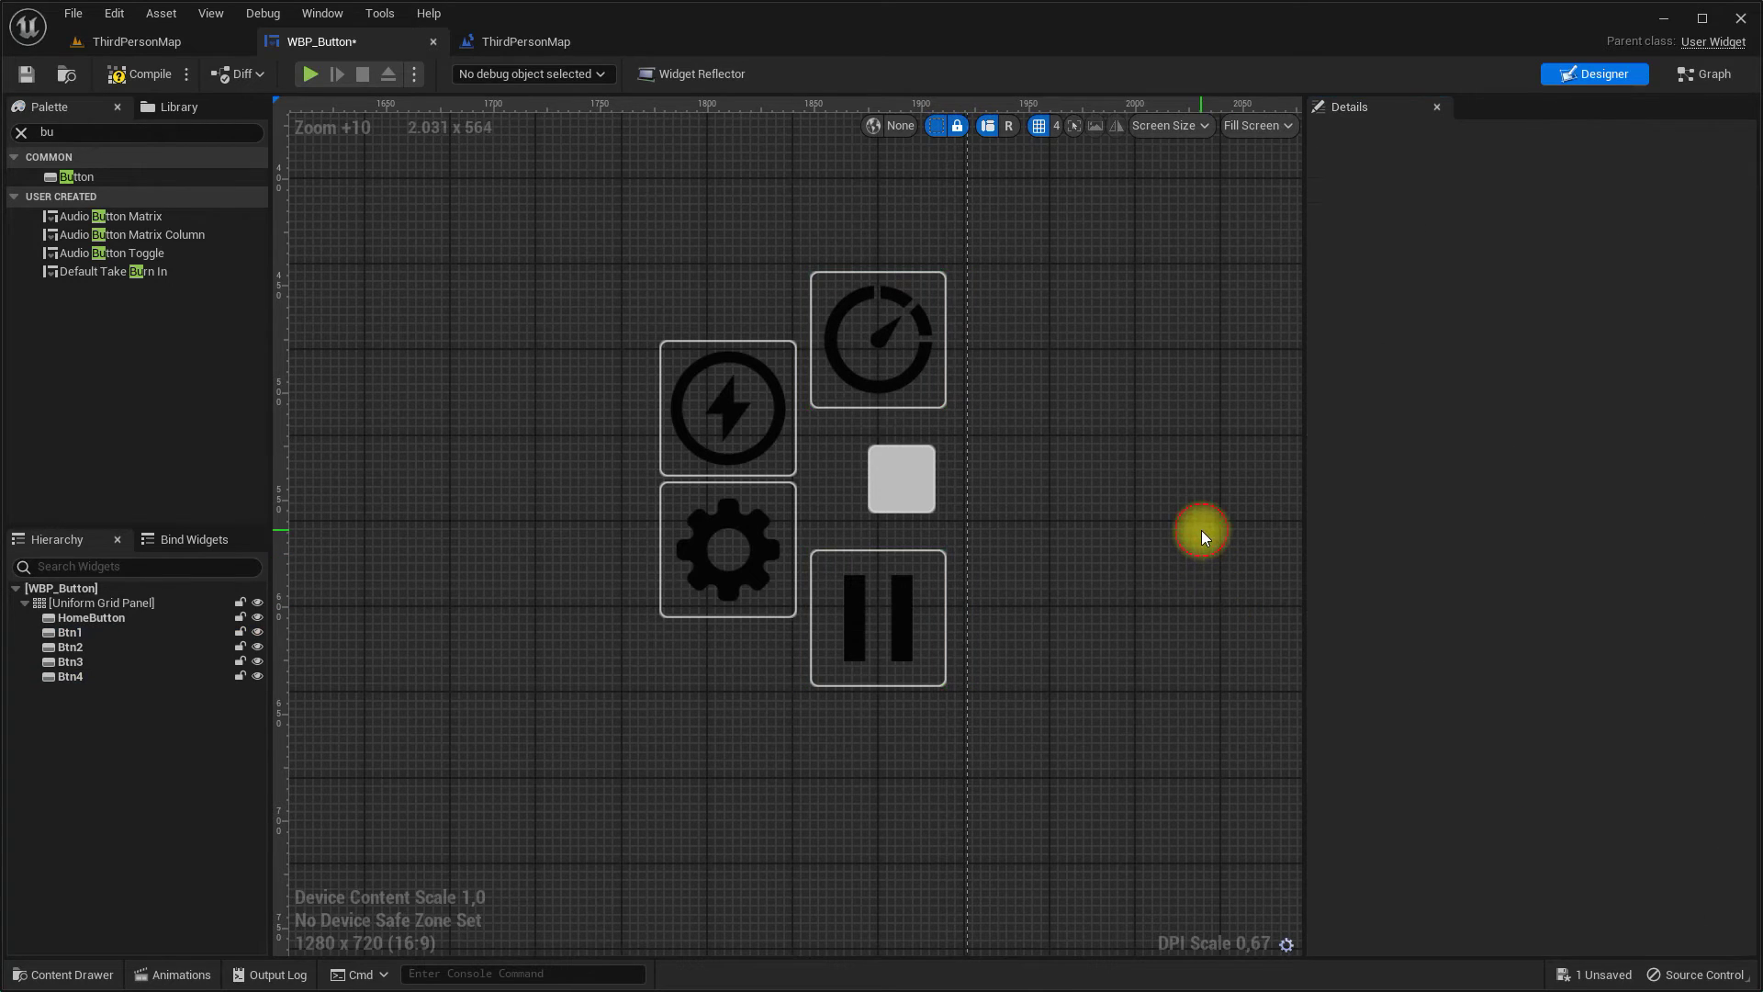
left_click(894, 393)
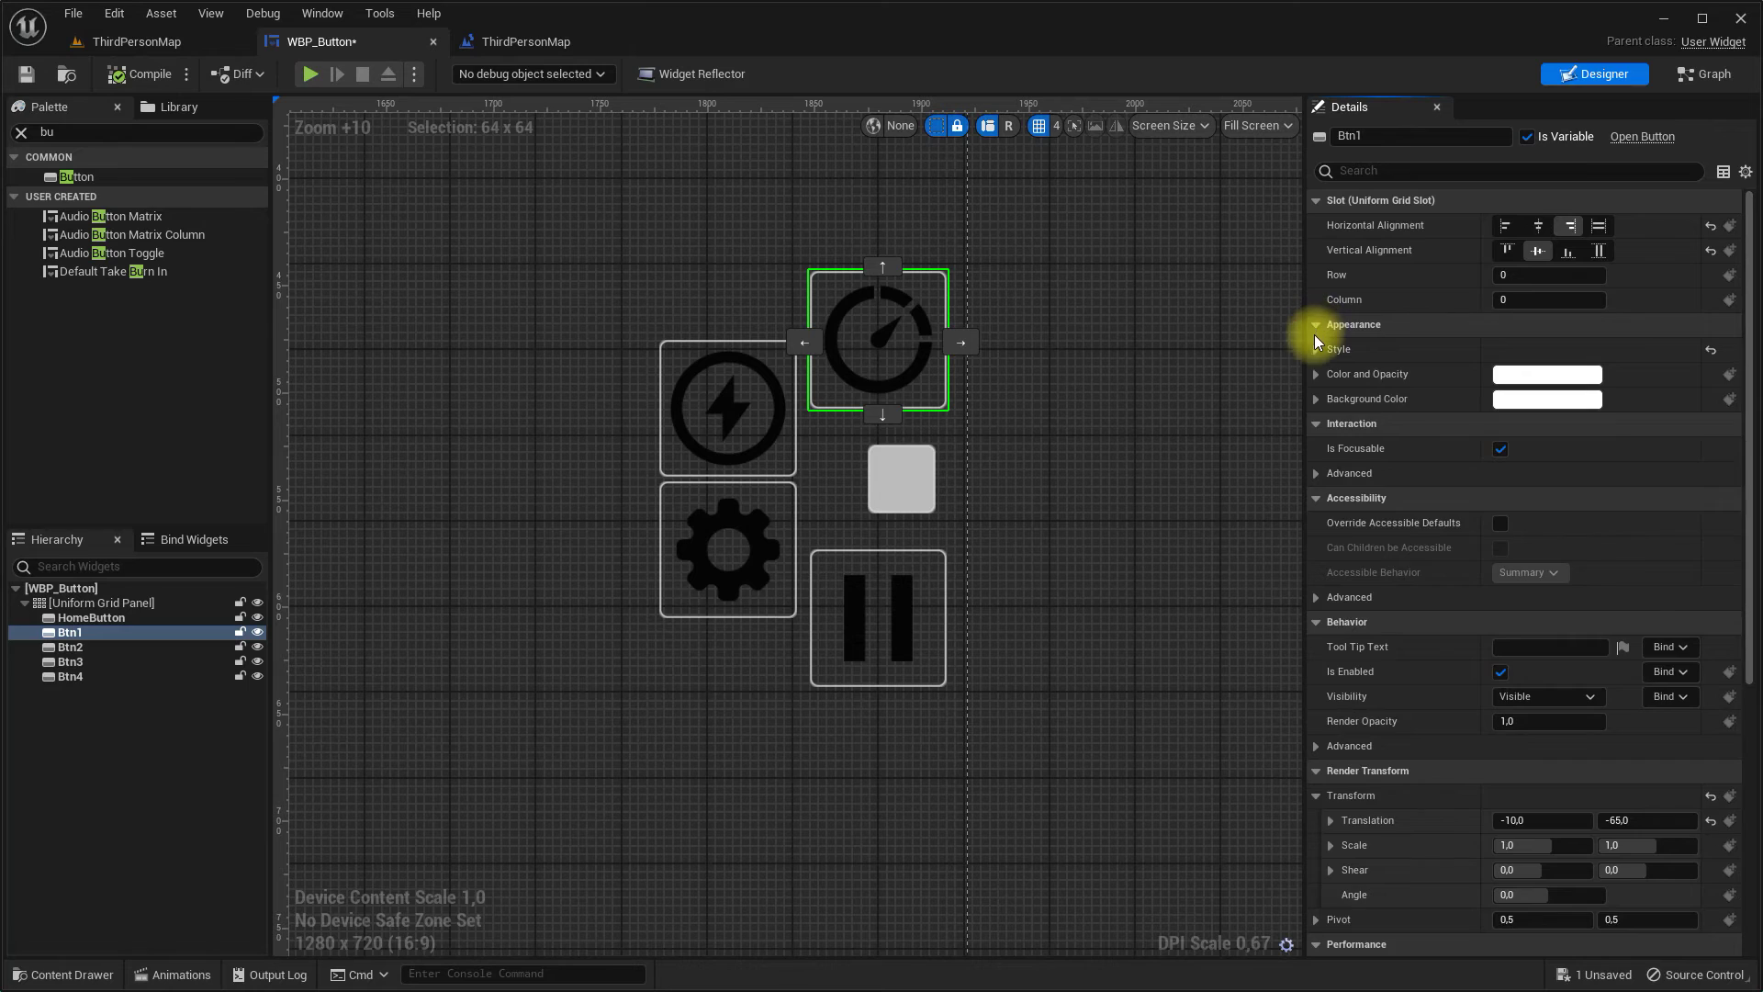
Step: Set Draw As to Image for the speedometer button's Normal, Hovered and Pressed styles
left_click(1316, 349)
left_click(1330, 373)
left_click(1330, 551)
left_click(1330, 728)
left_click(1547, 501)
left_click(1516, 553)
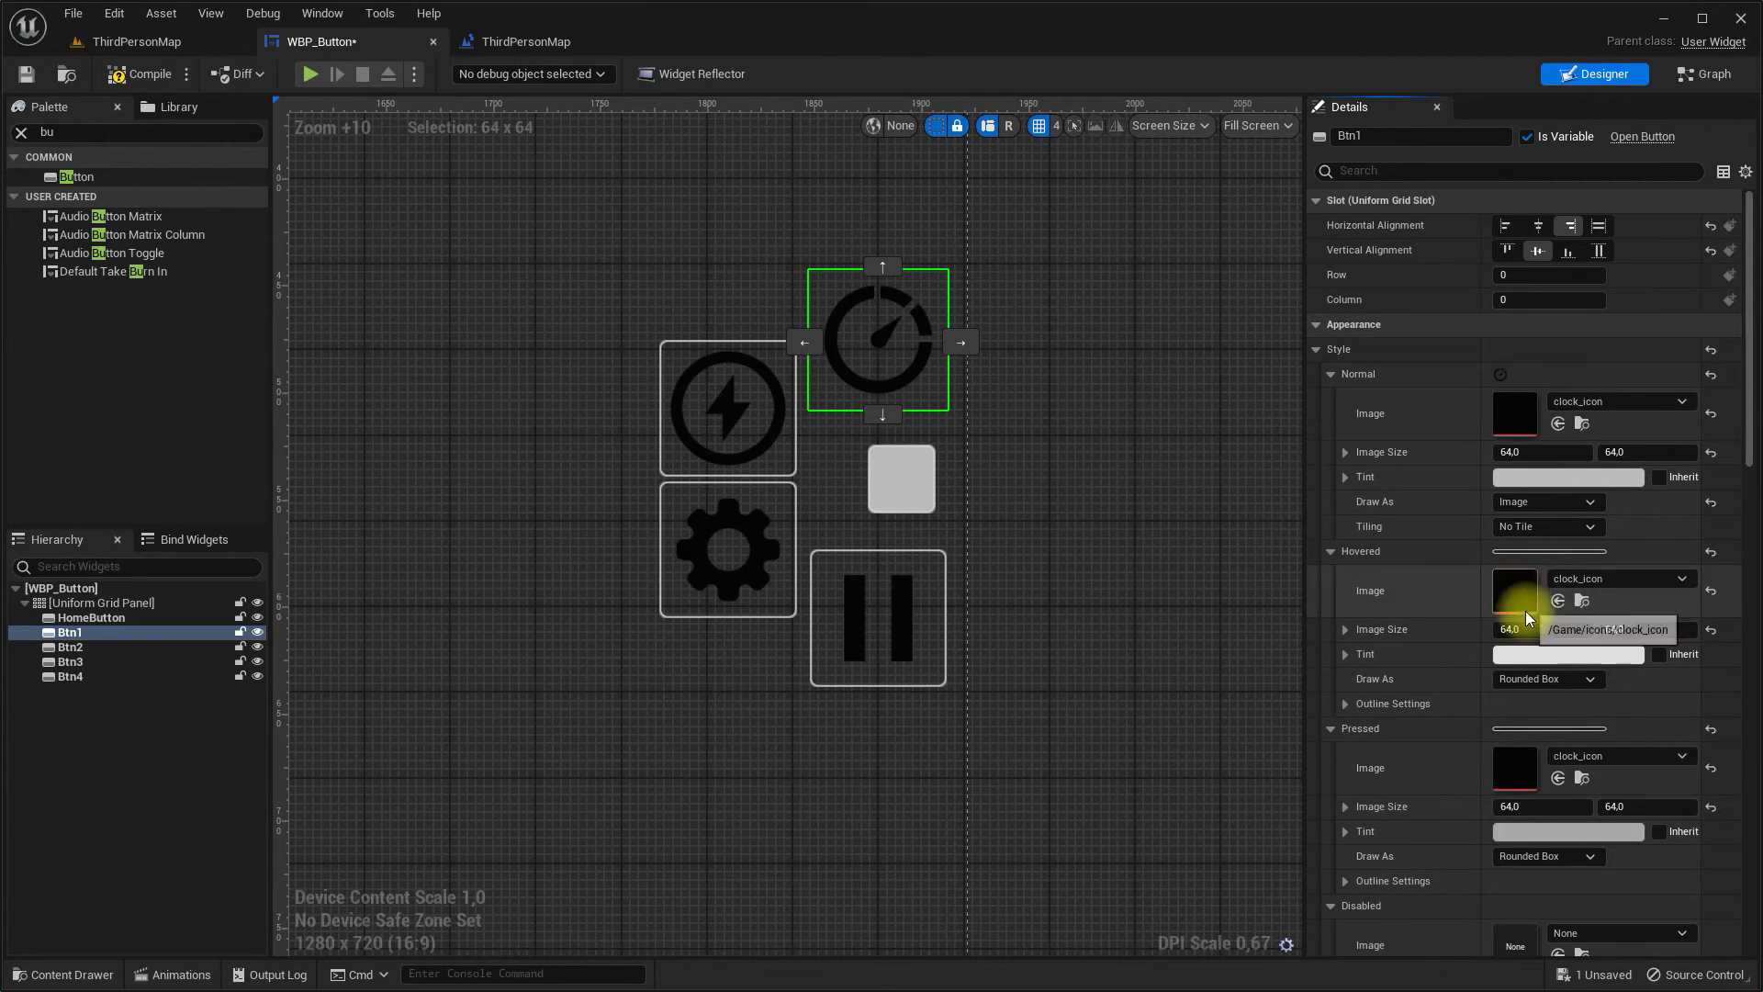
left_click(1548, 679)
left_click(1517, 730)
left_click(1547, 856)
left_click(1517, 907)
Step: Set Draw As to Image for the pause, gear and lightning buttons' states, then save WBP_Button
left_click(887, 603)
left_click(748, 562, "ctrl")
left_click(724, 421, "ctrl")
left_click(1547, 502)
left_click(1515, 572)
left_click(1547, 679)
left_click(1515, 749)
left_click(1544, 858)
left_click(1525, 926)
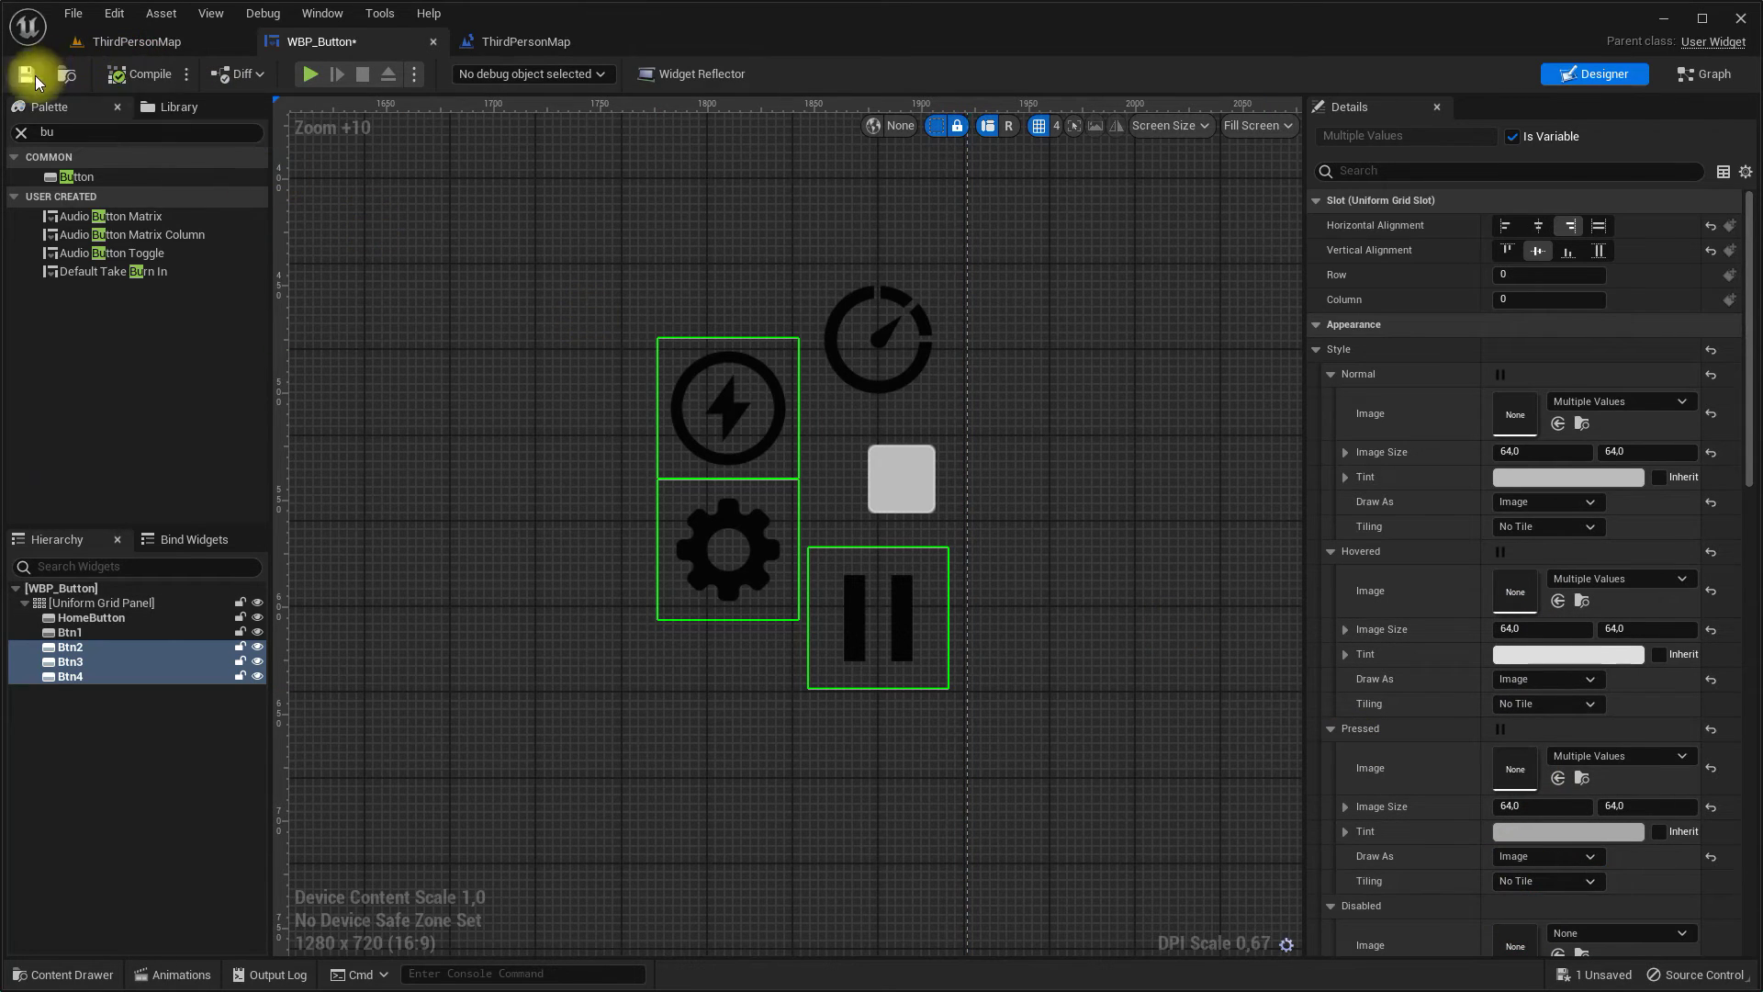
left_click(27, 74)
left_click(310, 73)
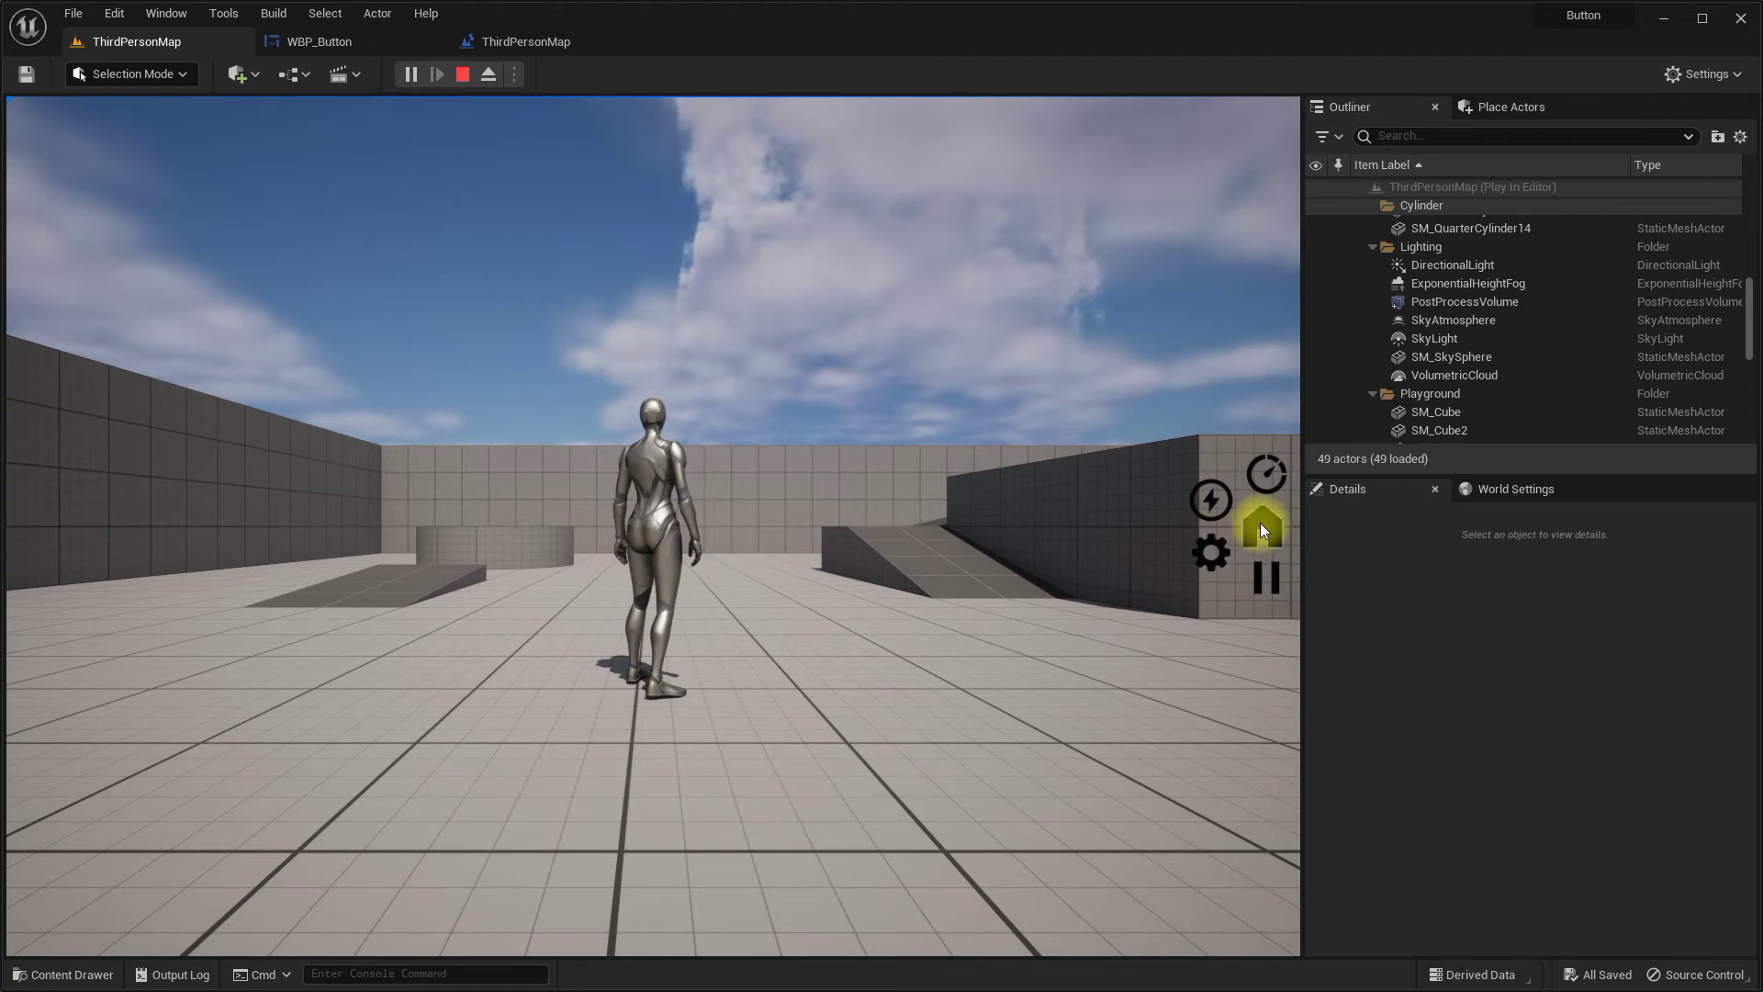
Step: Test the home button in play, then shift Btn1 and Btn4 to horizontal offset -15
left_click(1268, 529)
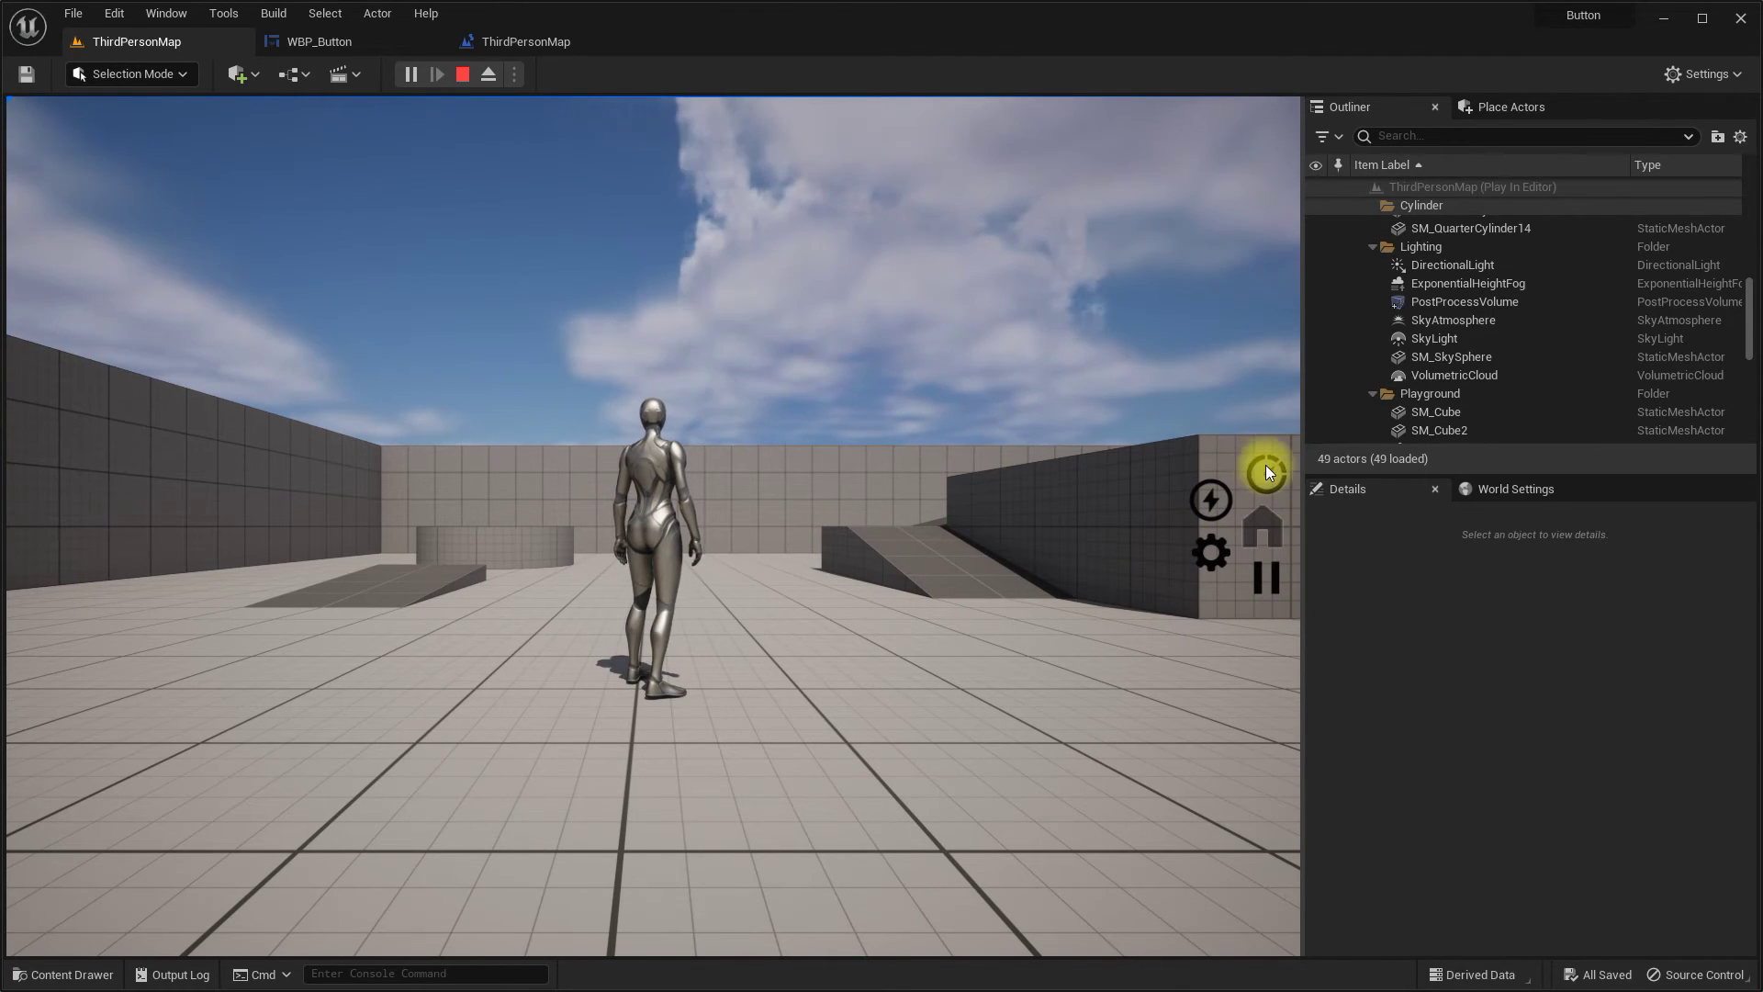
left_click(464, 72)
left_click(887, 319)
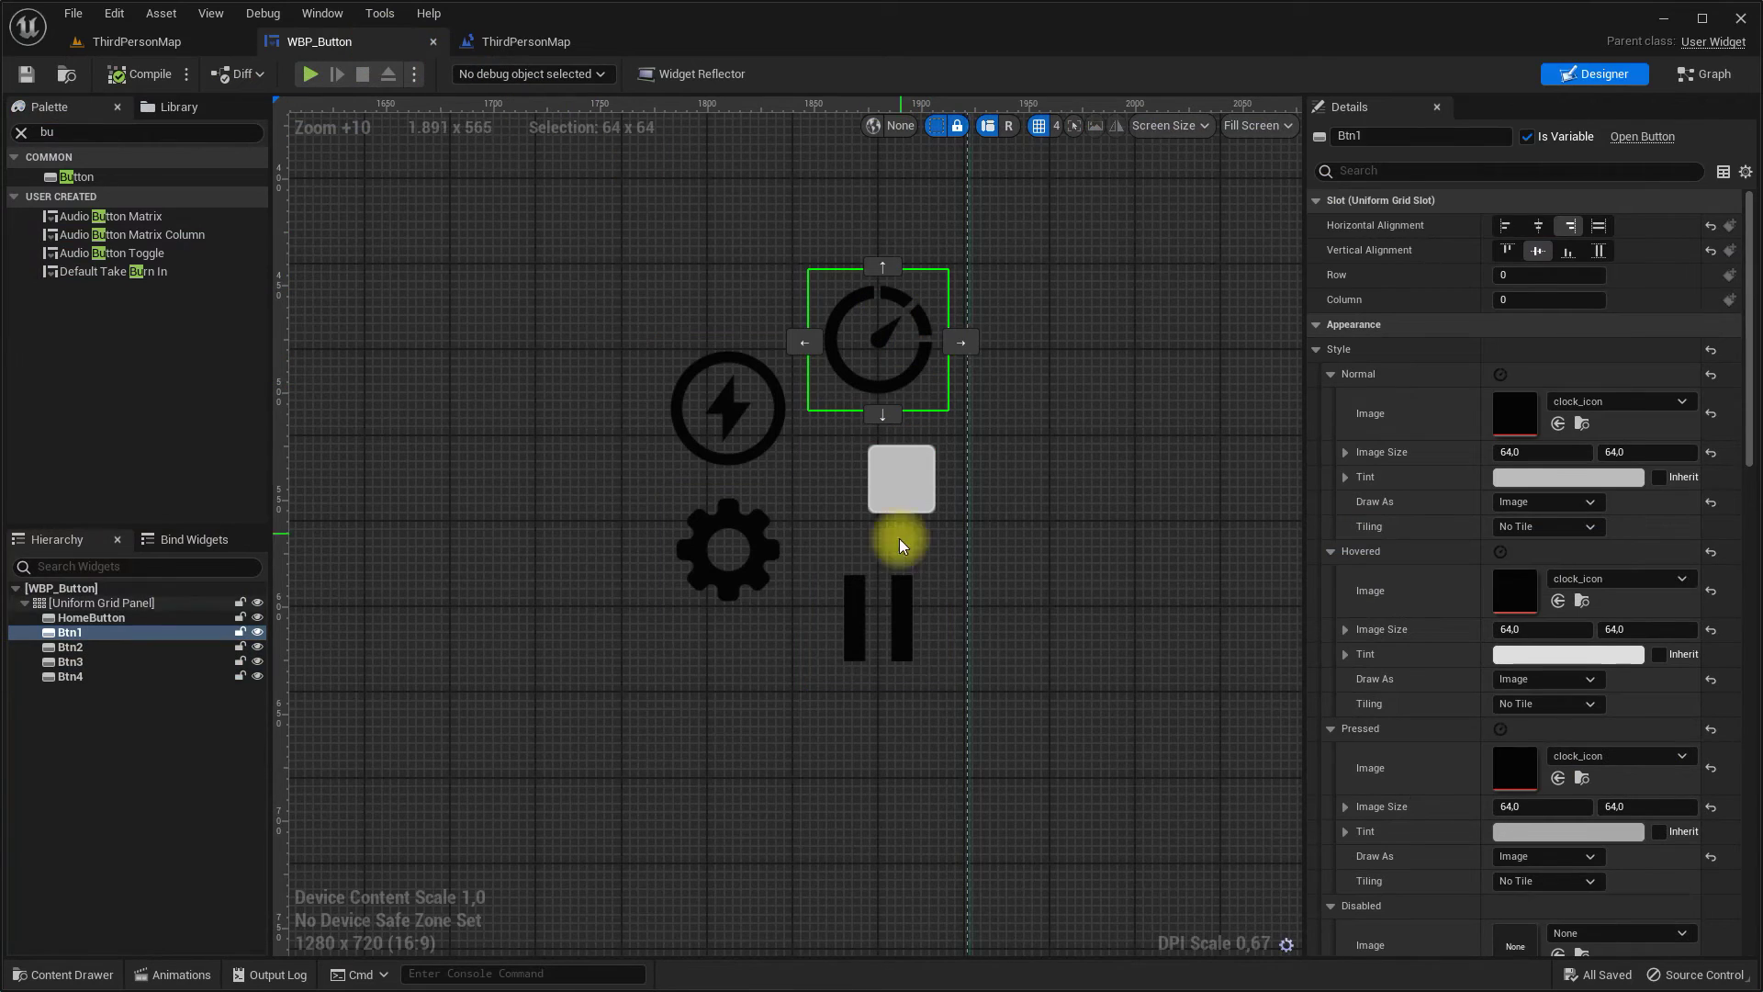
left_click(895, 584, "ctrl")
left_click(1314, 325)
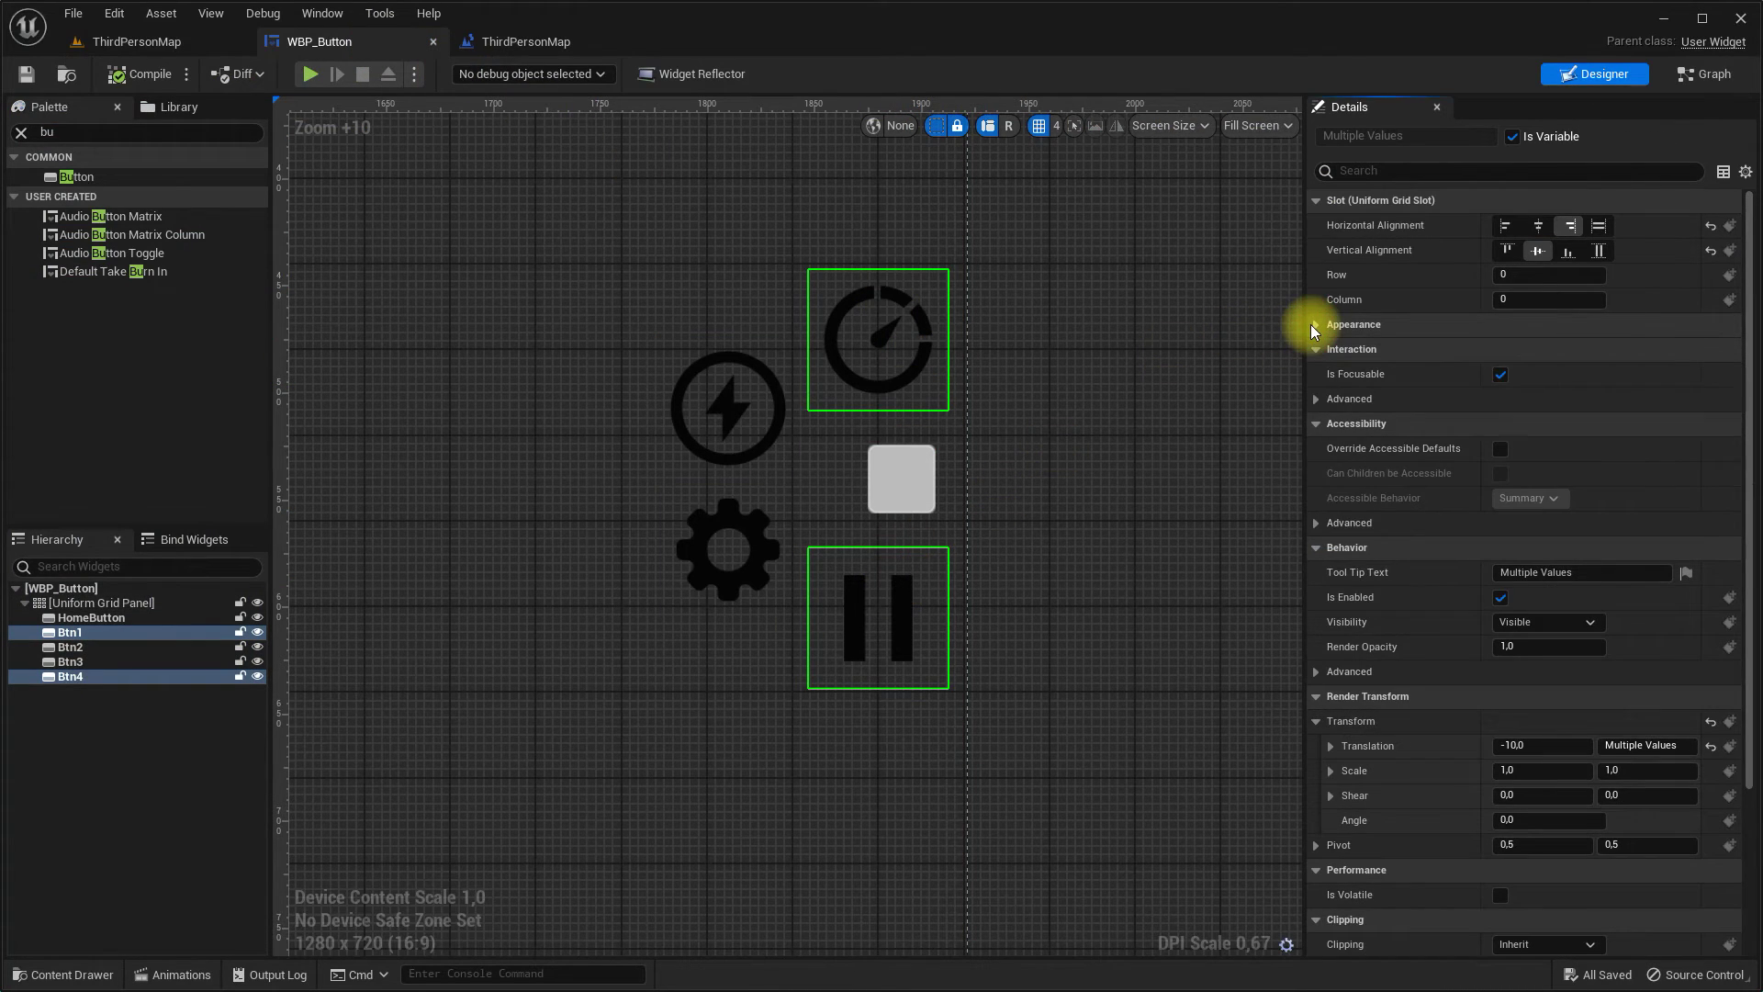
left_click(1513, 745)
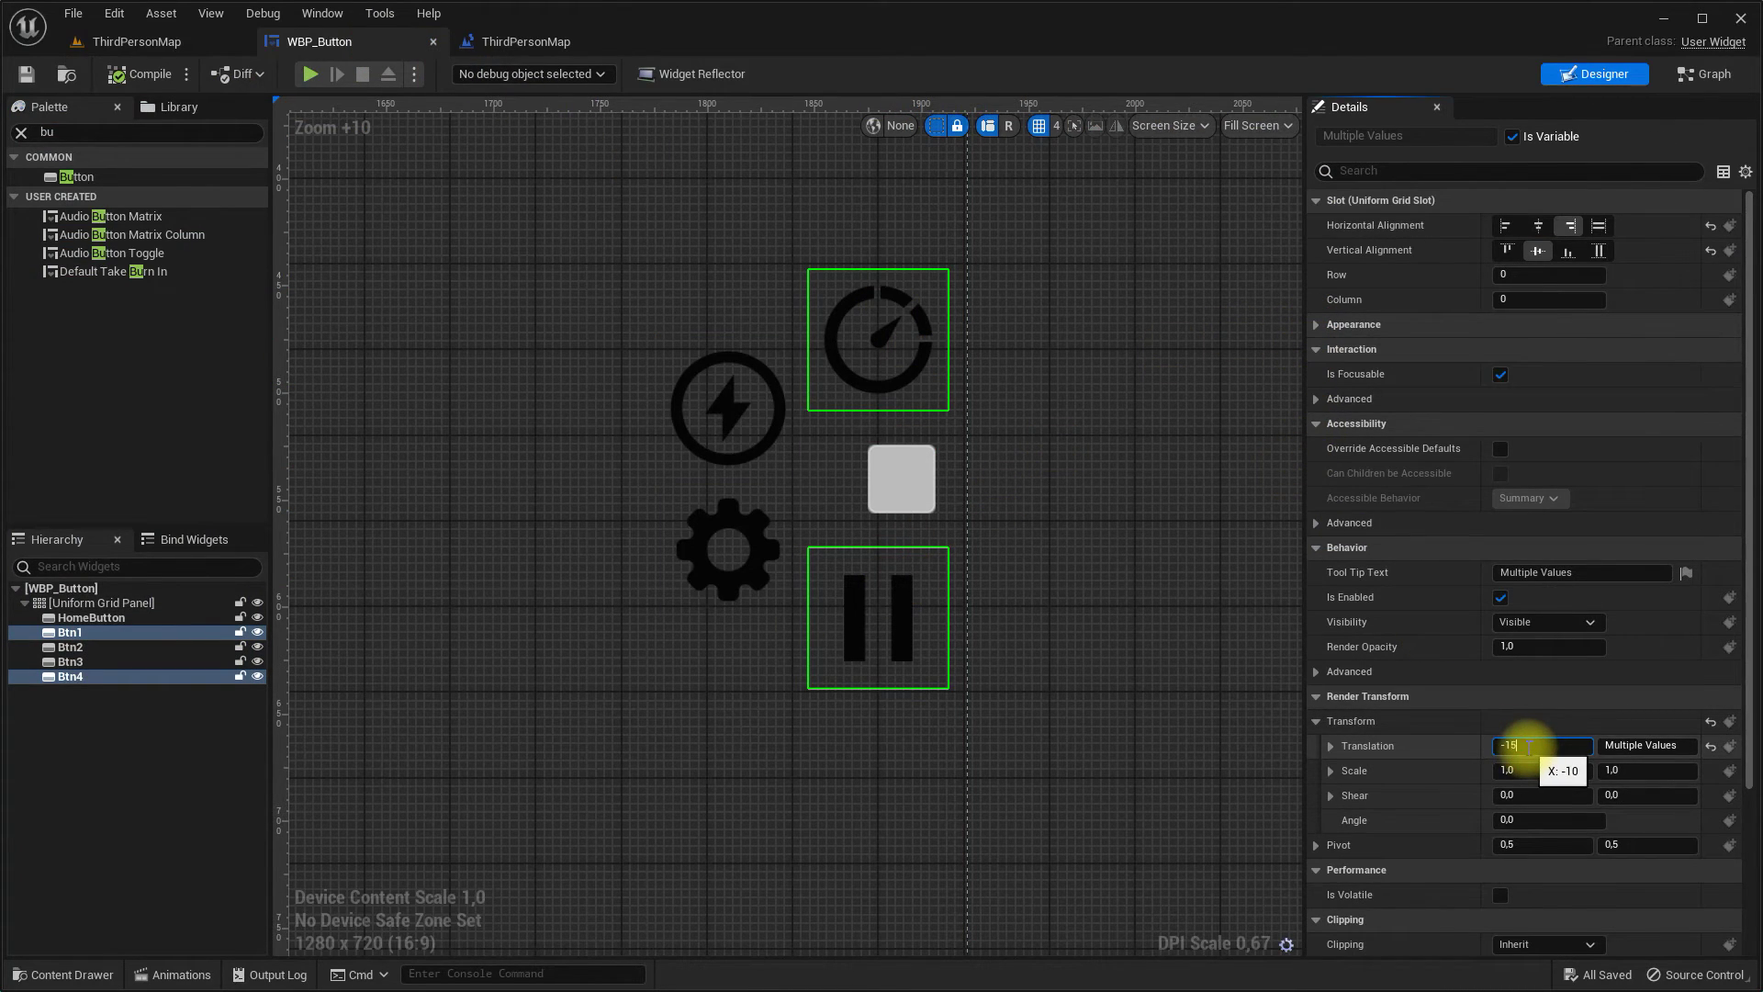
key("Return")
Step: Play ThirdPersonMap to preview the buttons, then return to the WBP_Button designer
left_click(137, 41)
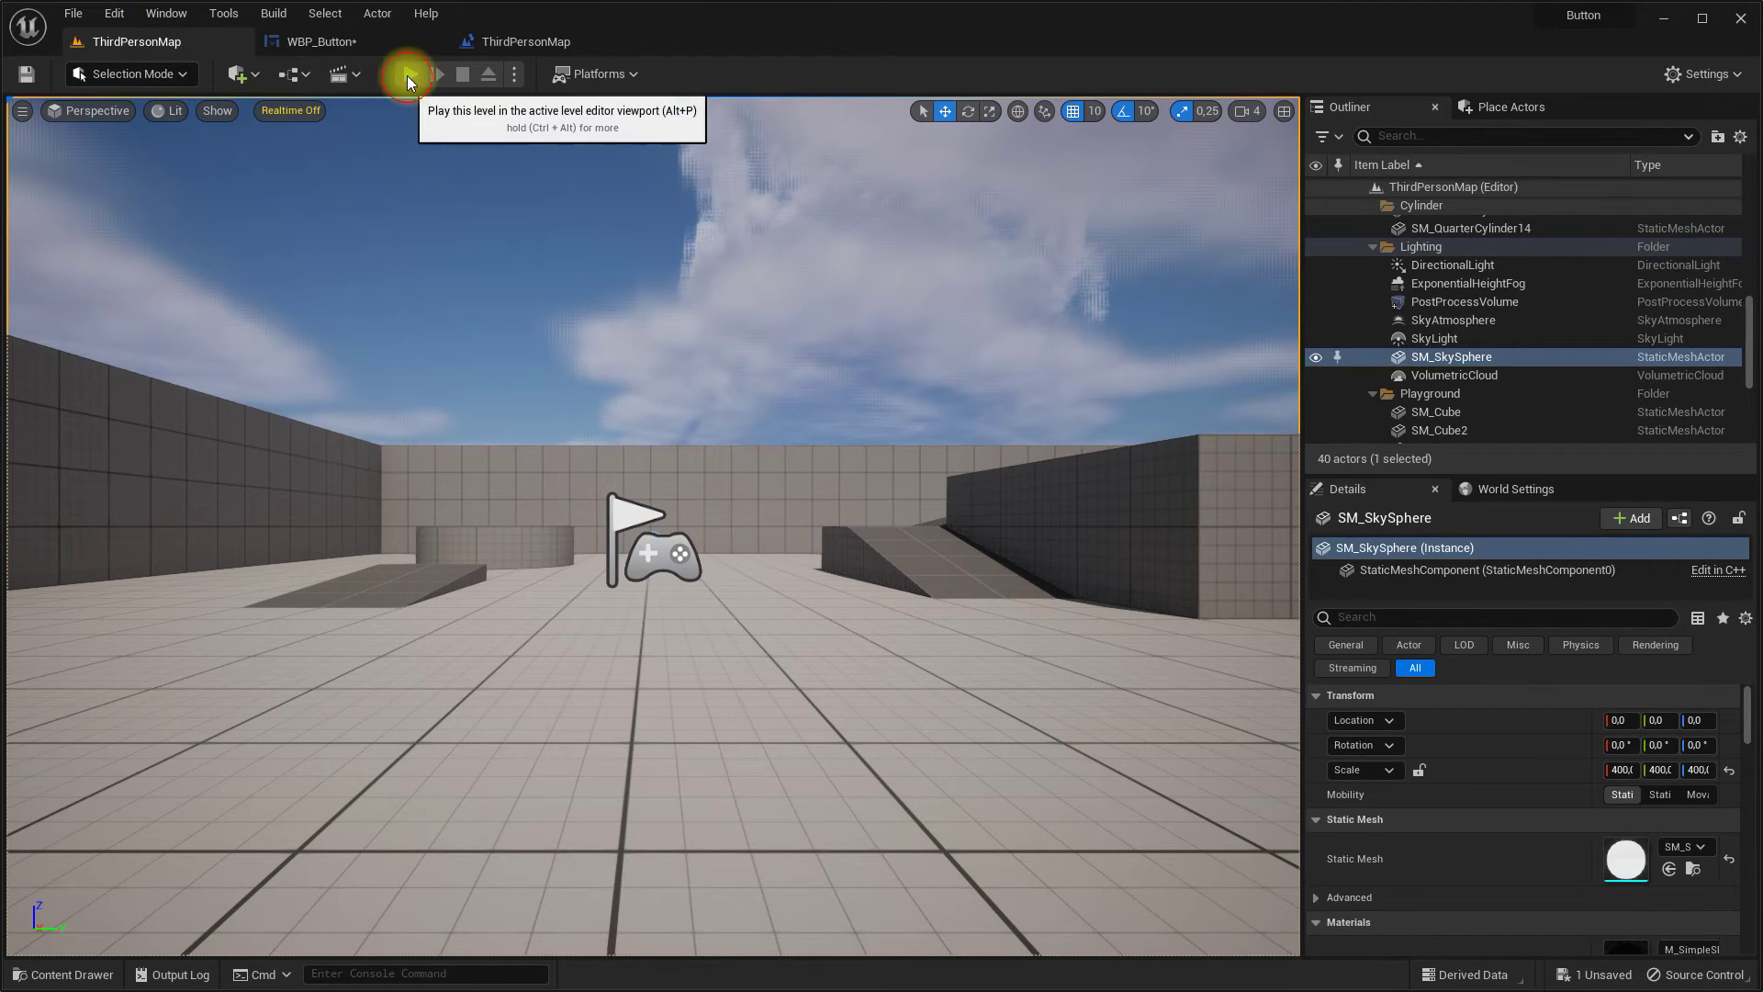
left_click(409, 75)
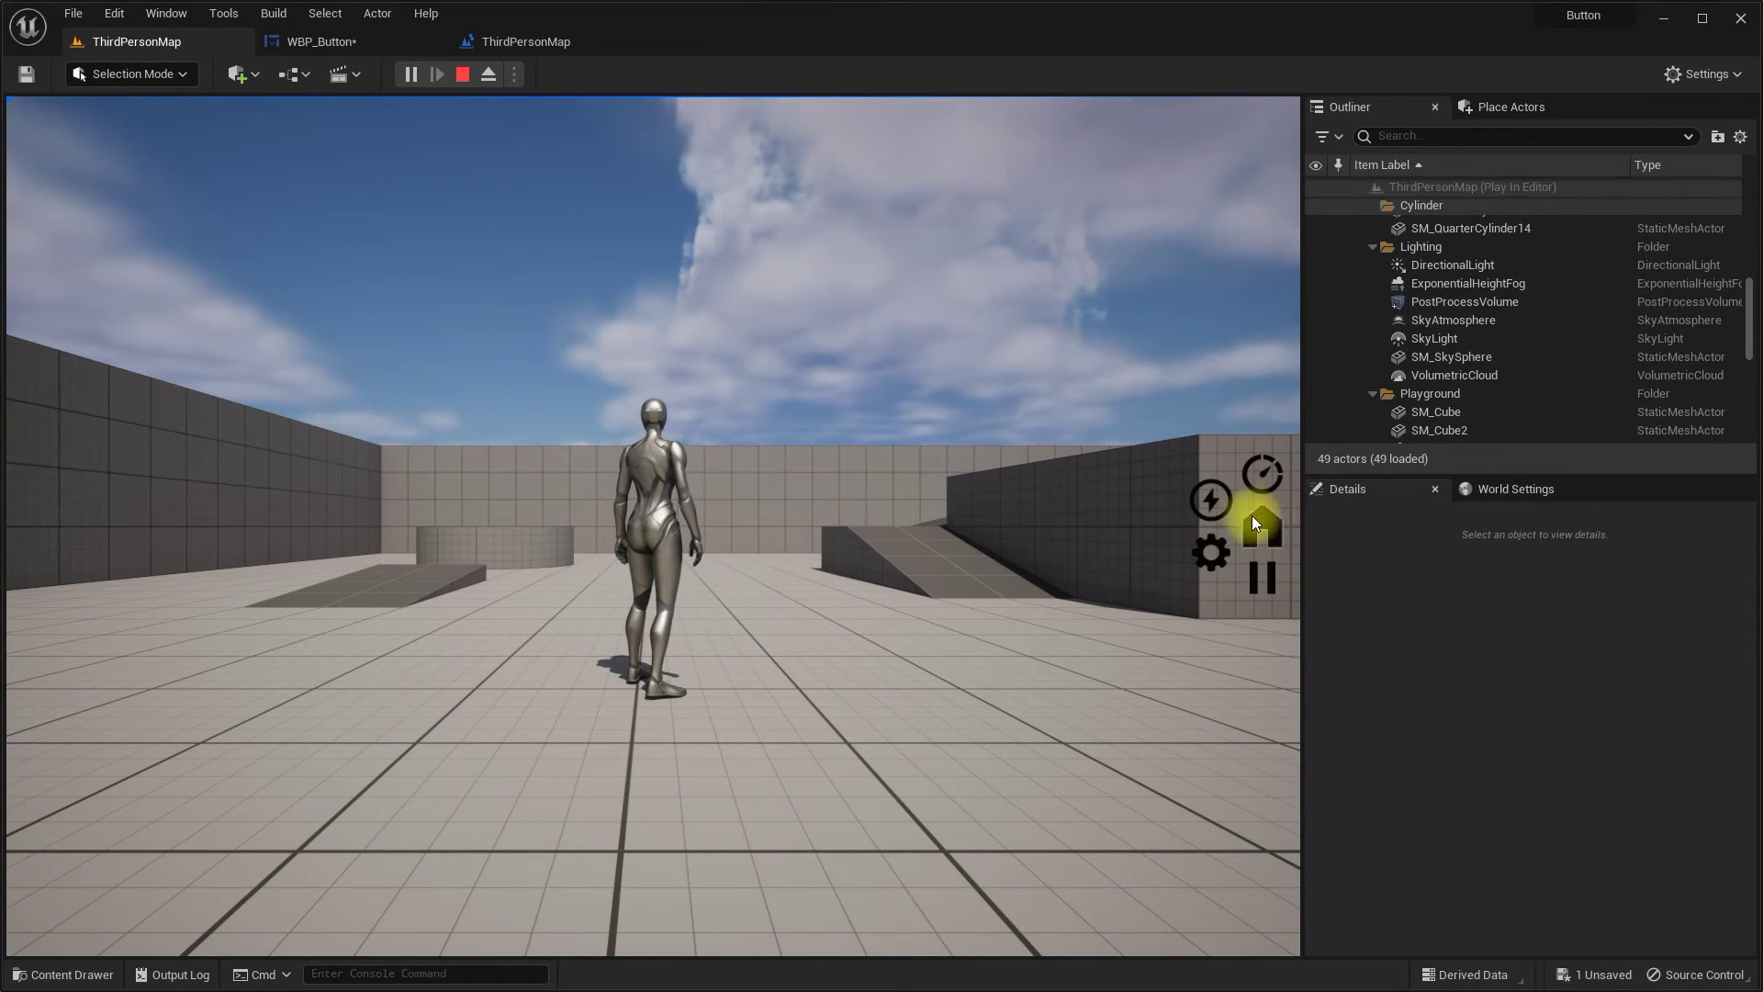
left_click(456, 77)
left_click(360, 48)
Step: Set Btn2 and Btn3 Translation X to -85, with Btn2's Y offset at 10
left_click(704, 404)
left_click(720, 532, "ctrl")
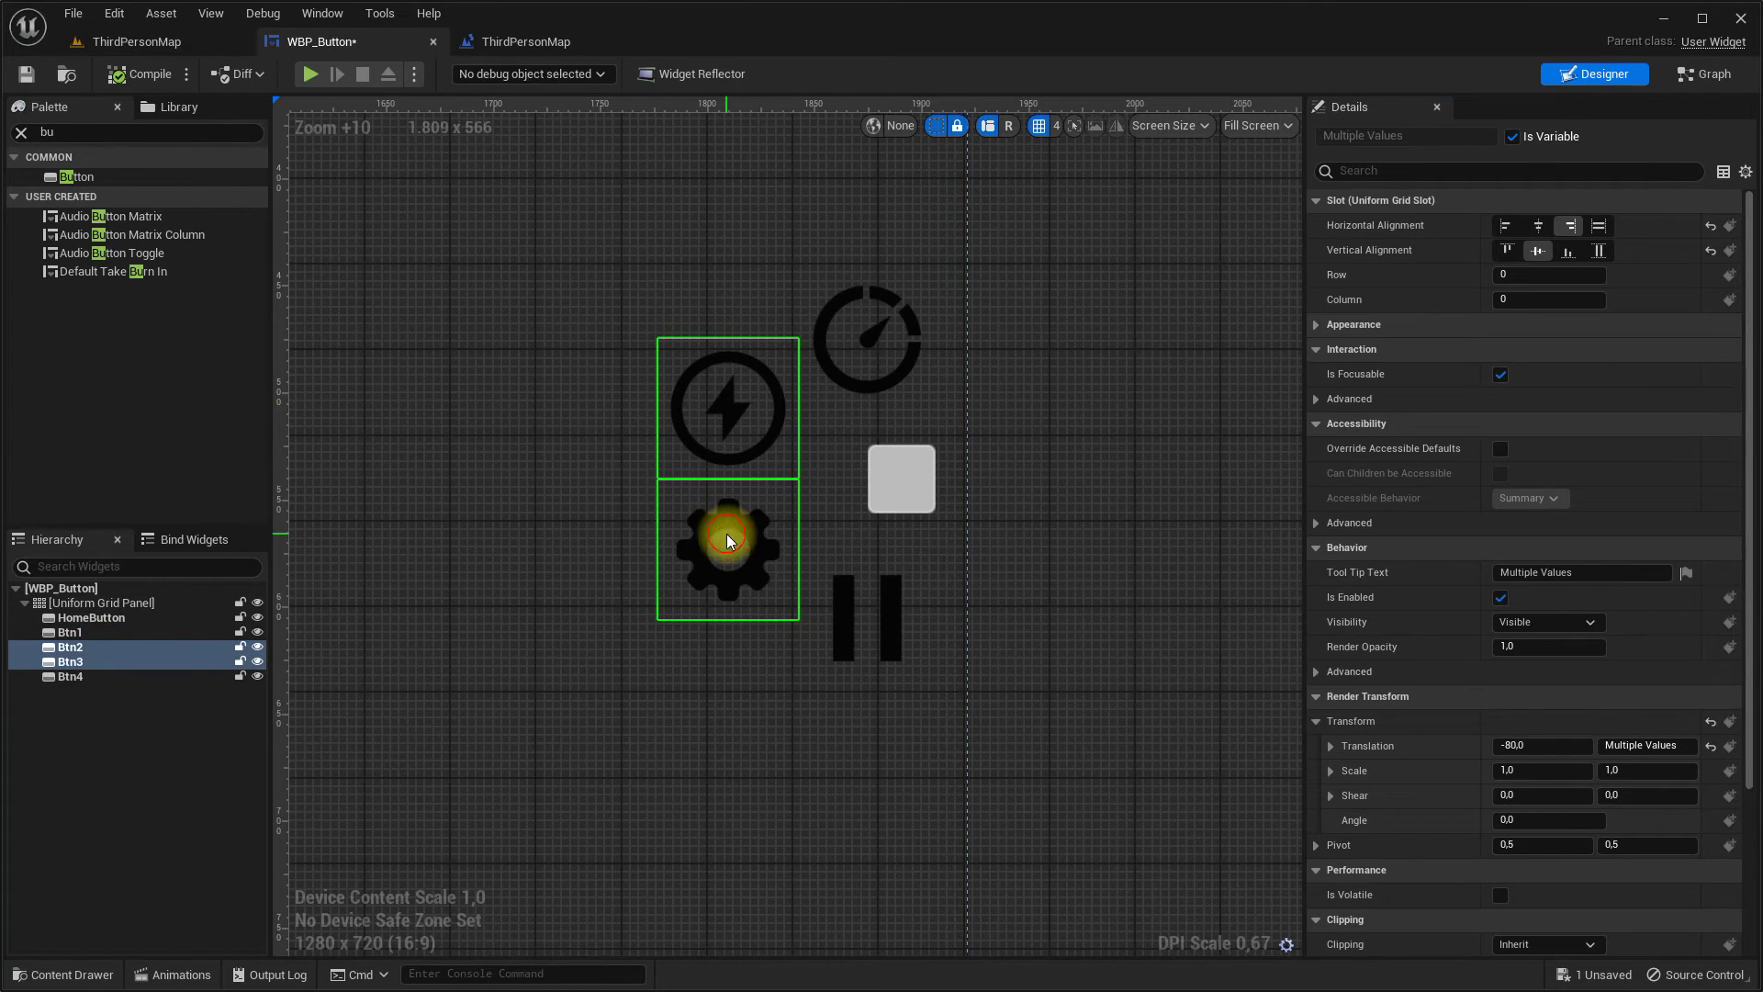
left_click(1531, 746)
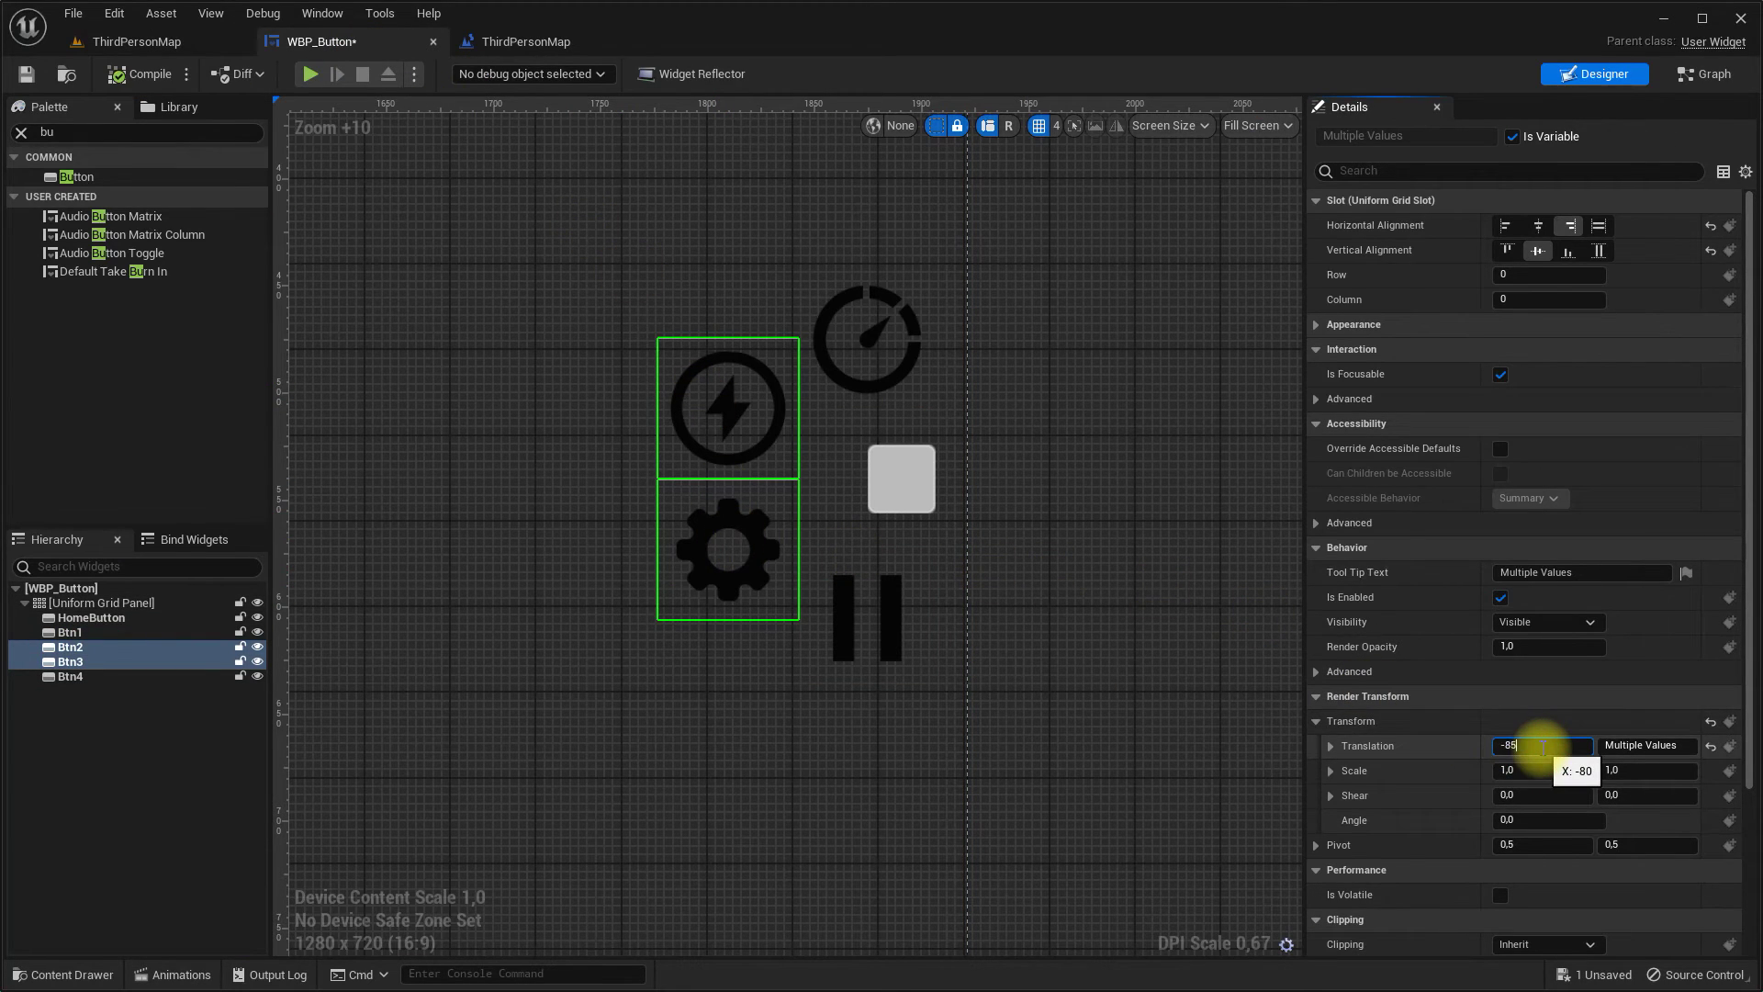
key("Return")
left_click(729, 449)
left_click(1637, 745)
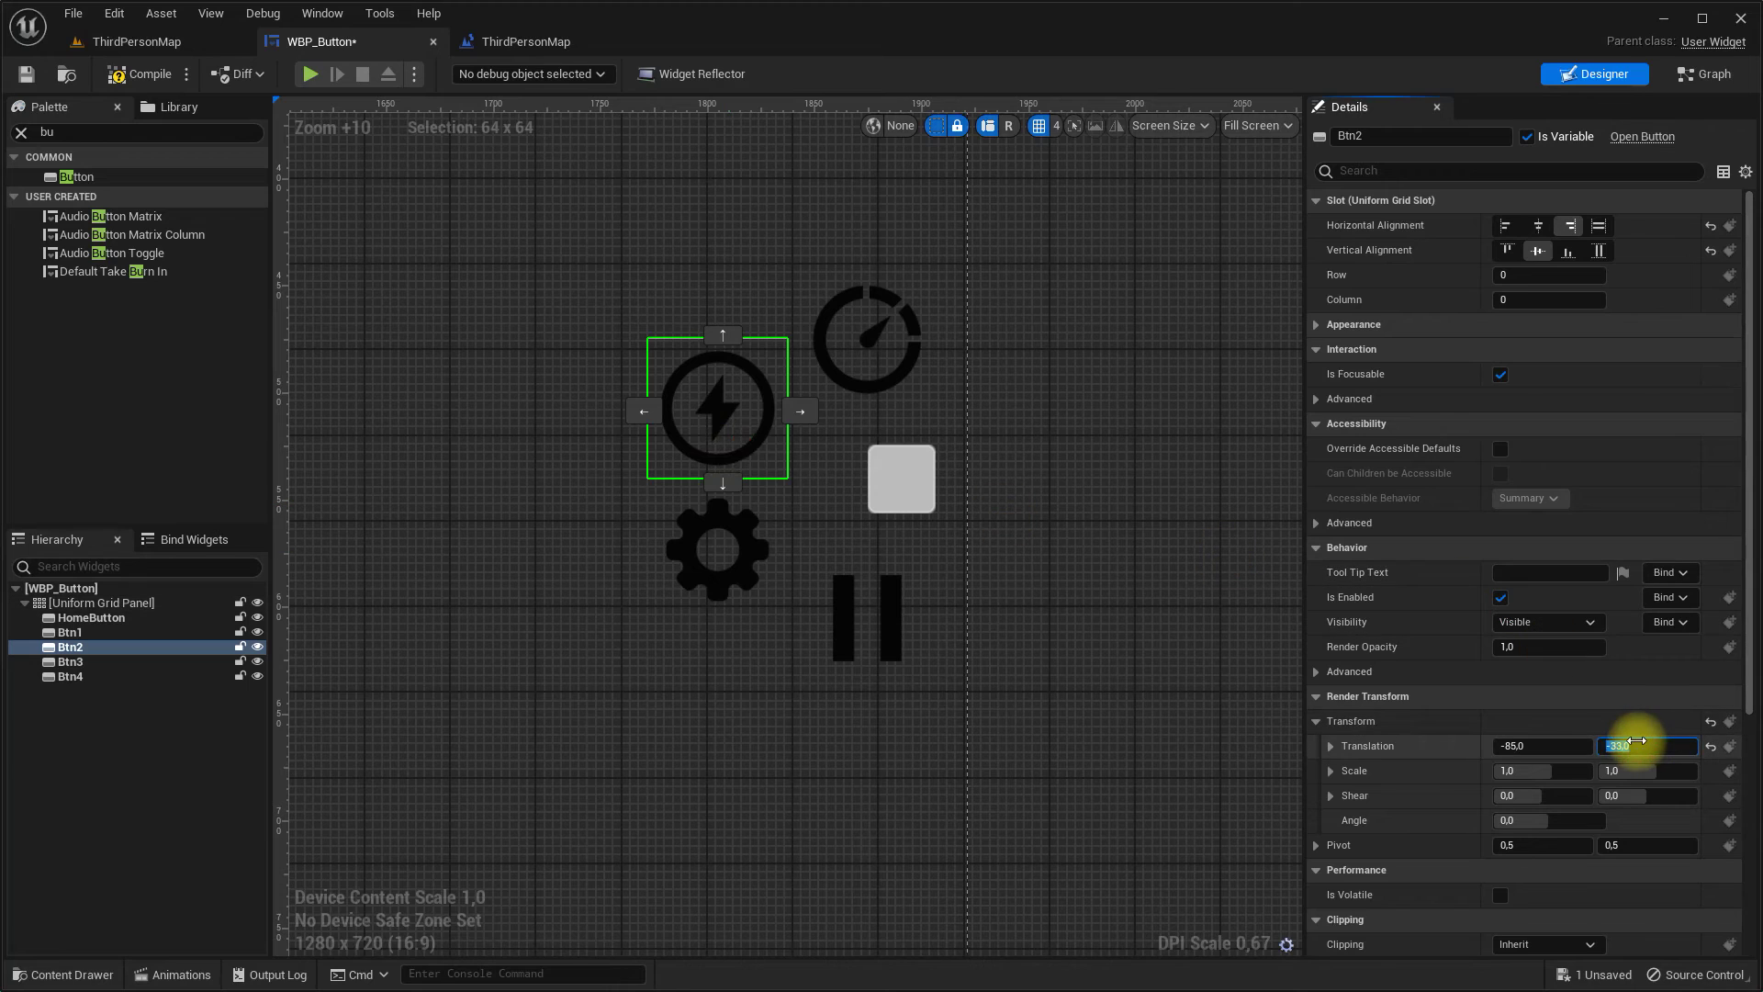
type("10")
key("Return")
left_click(718, 549)
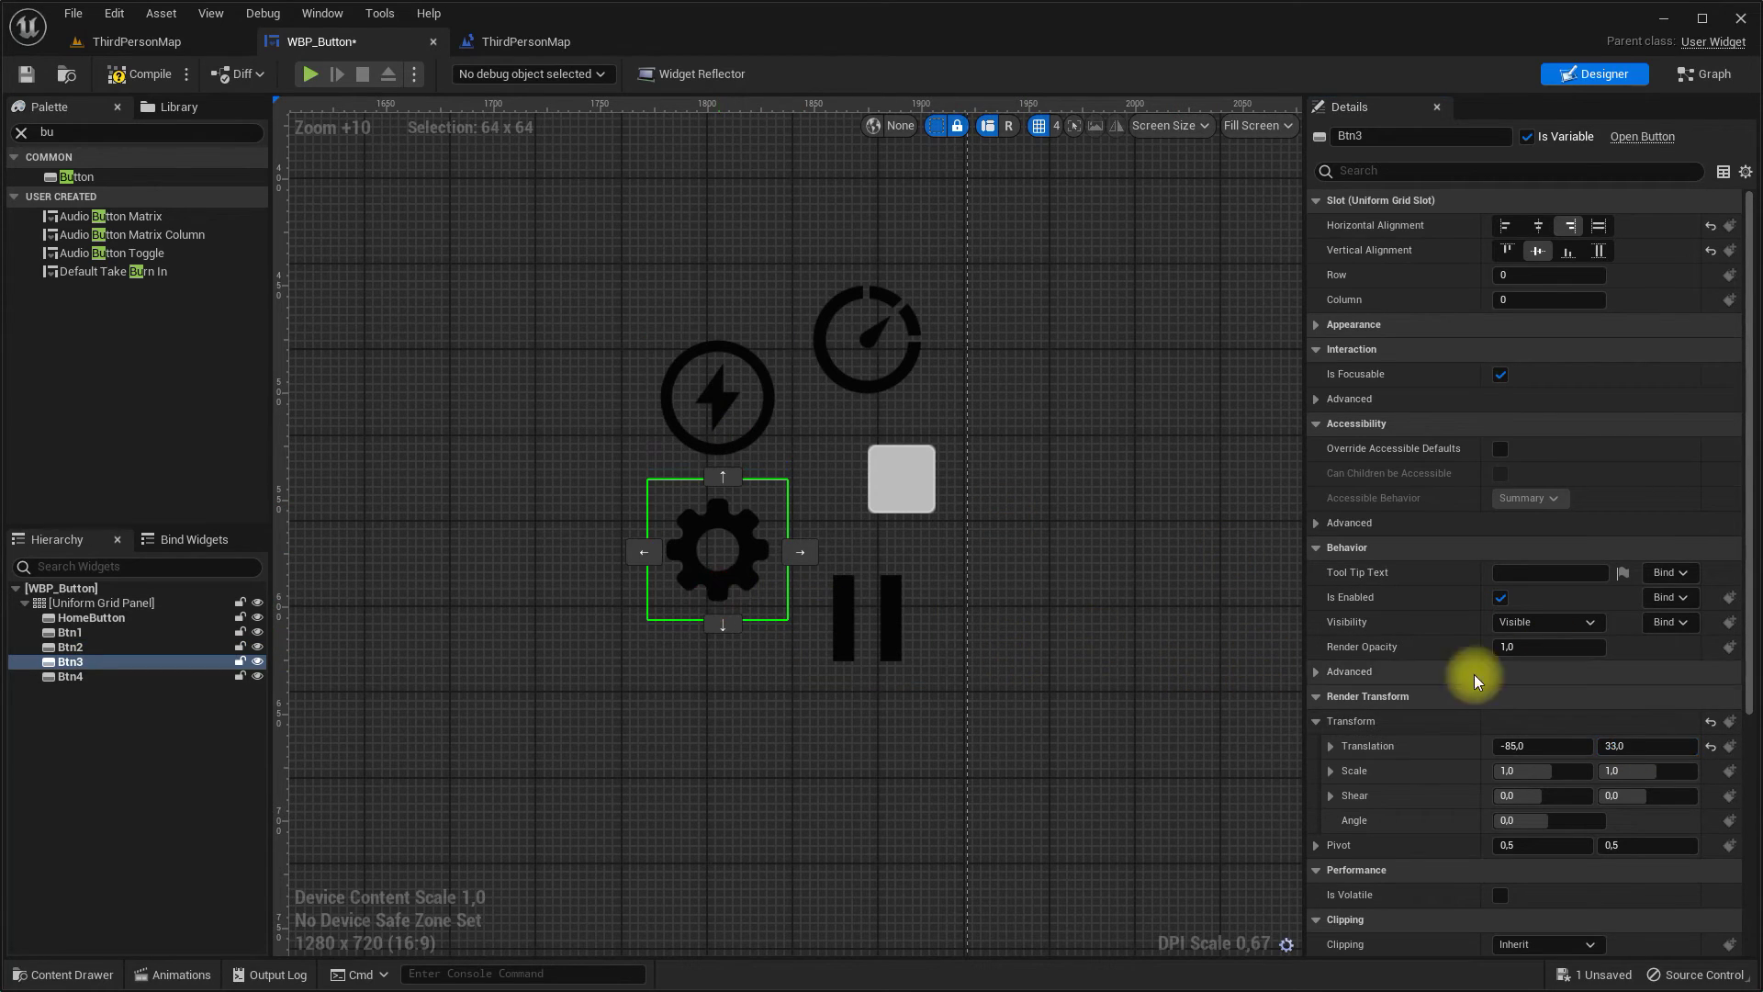
type("38")
key("Return")
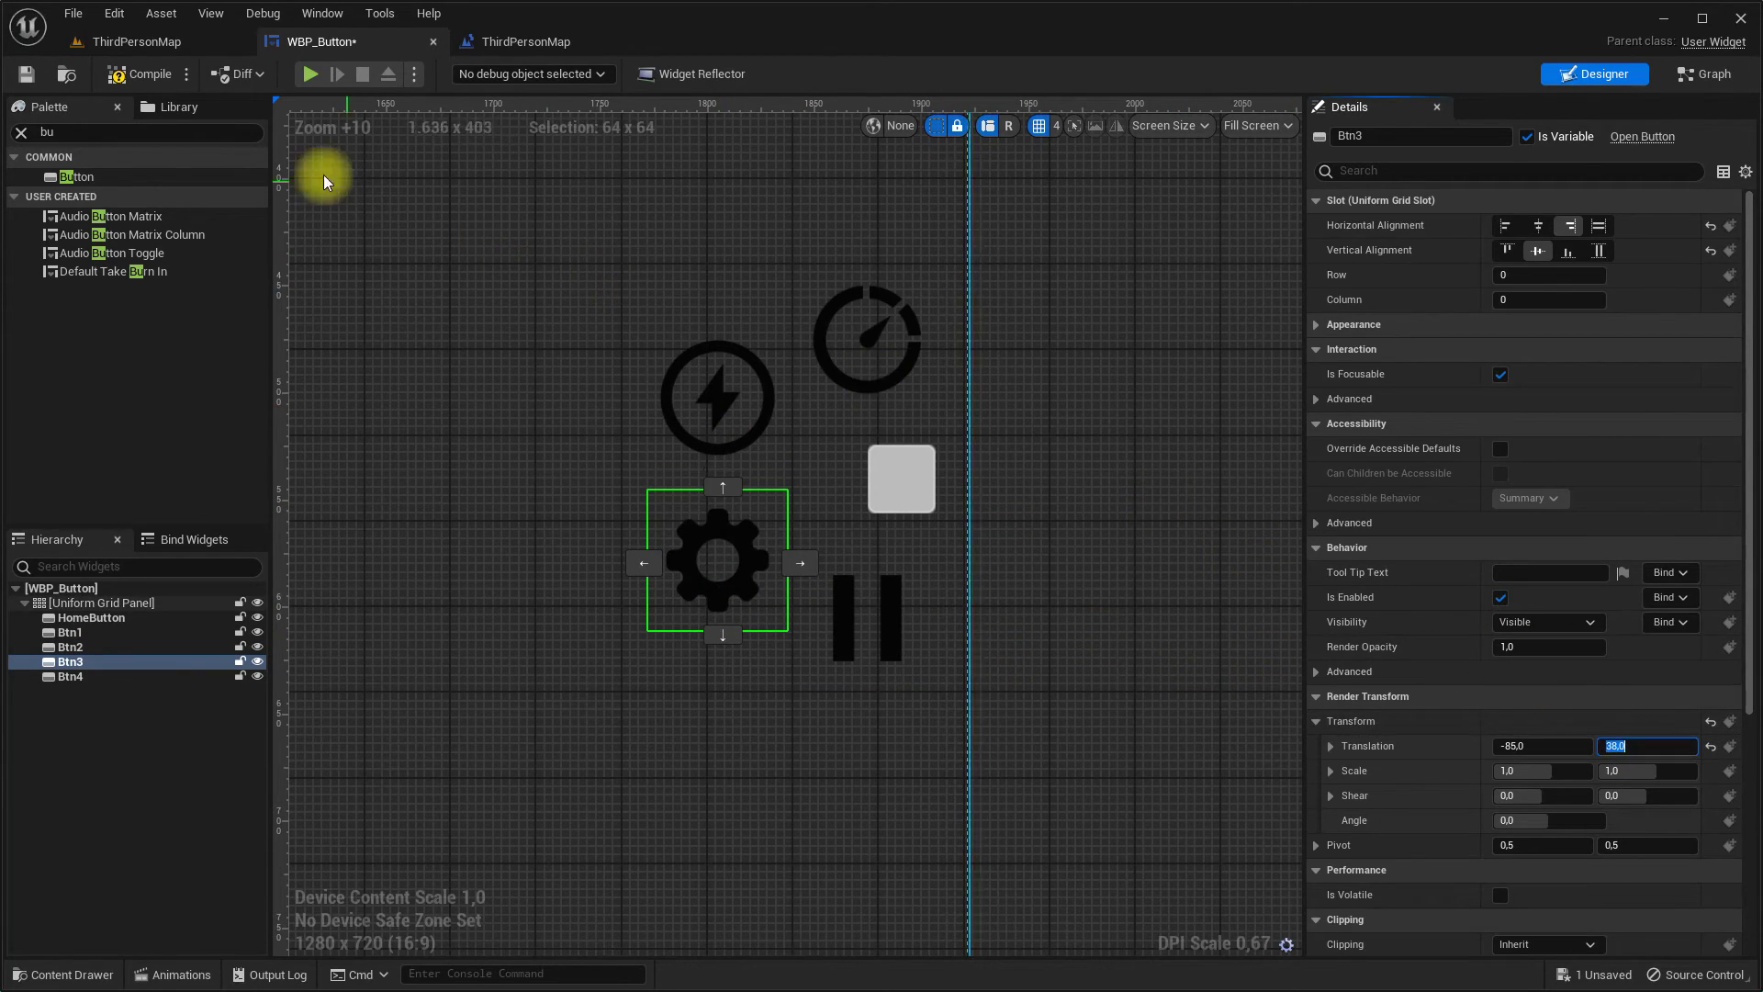
Step: Play ThirdPersonMap to check the icon layout, then return to WBP_Button
left_click(138, 42)
left_click(409, 75)
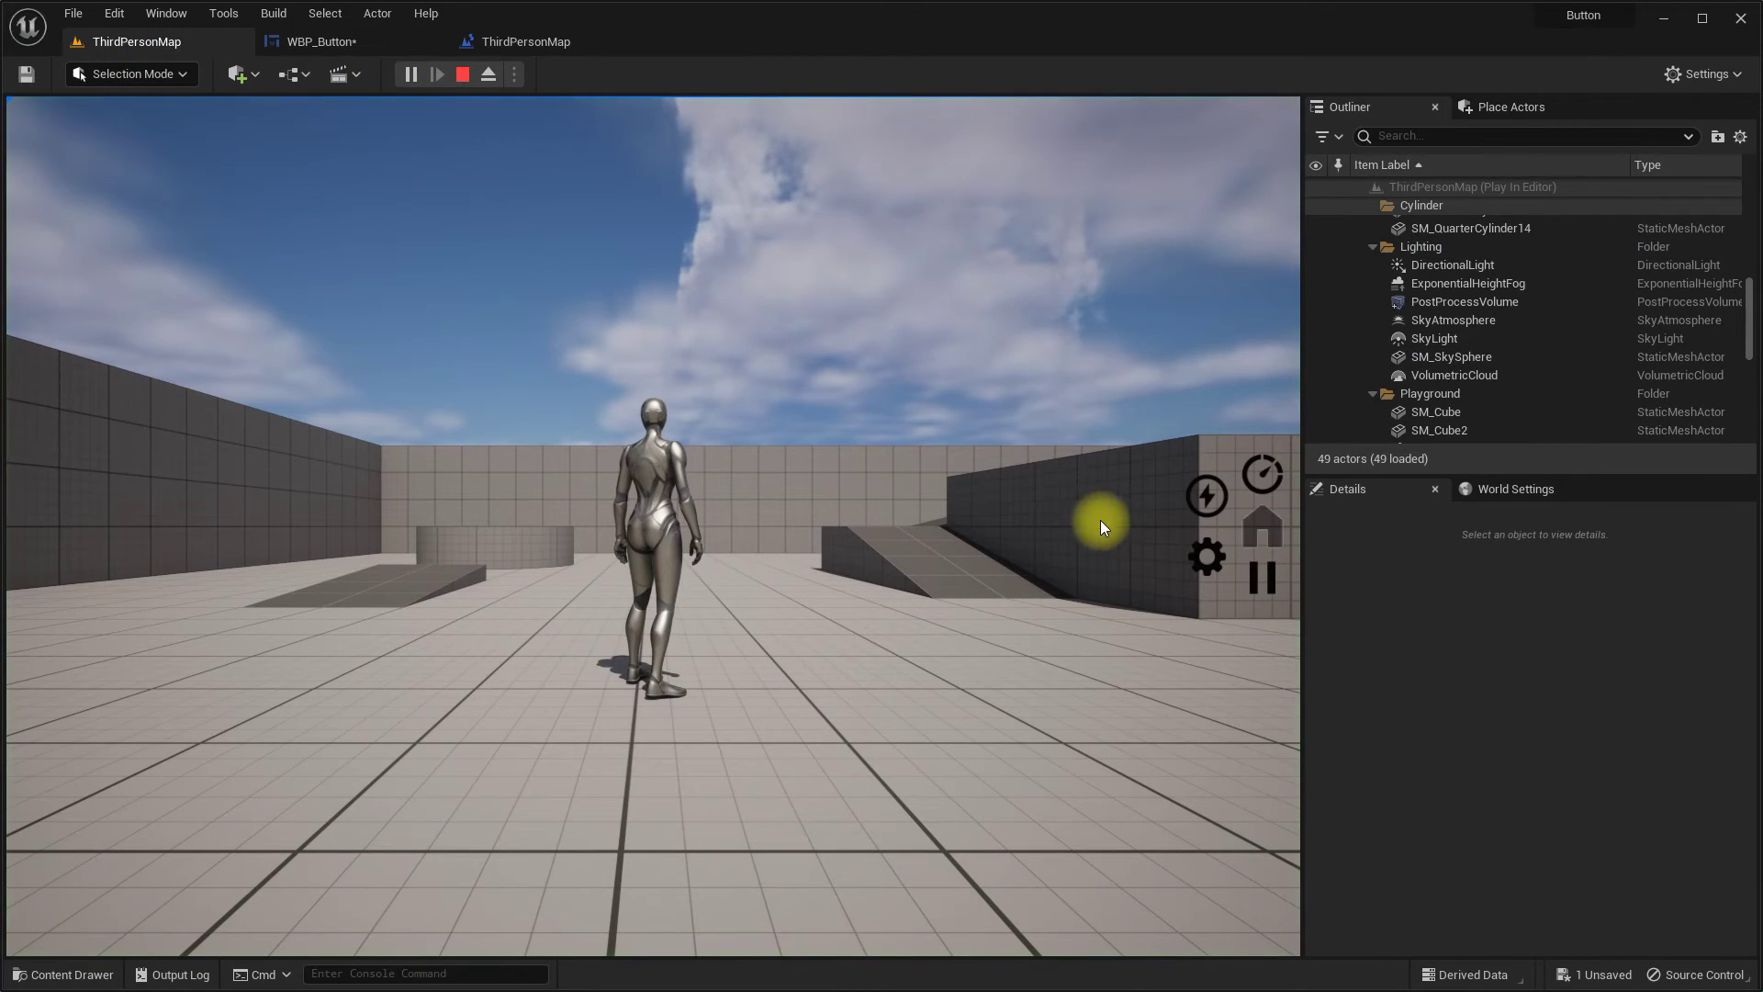
left_click(459, 78)
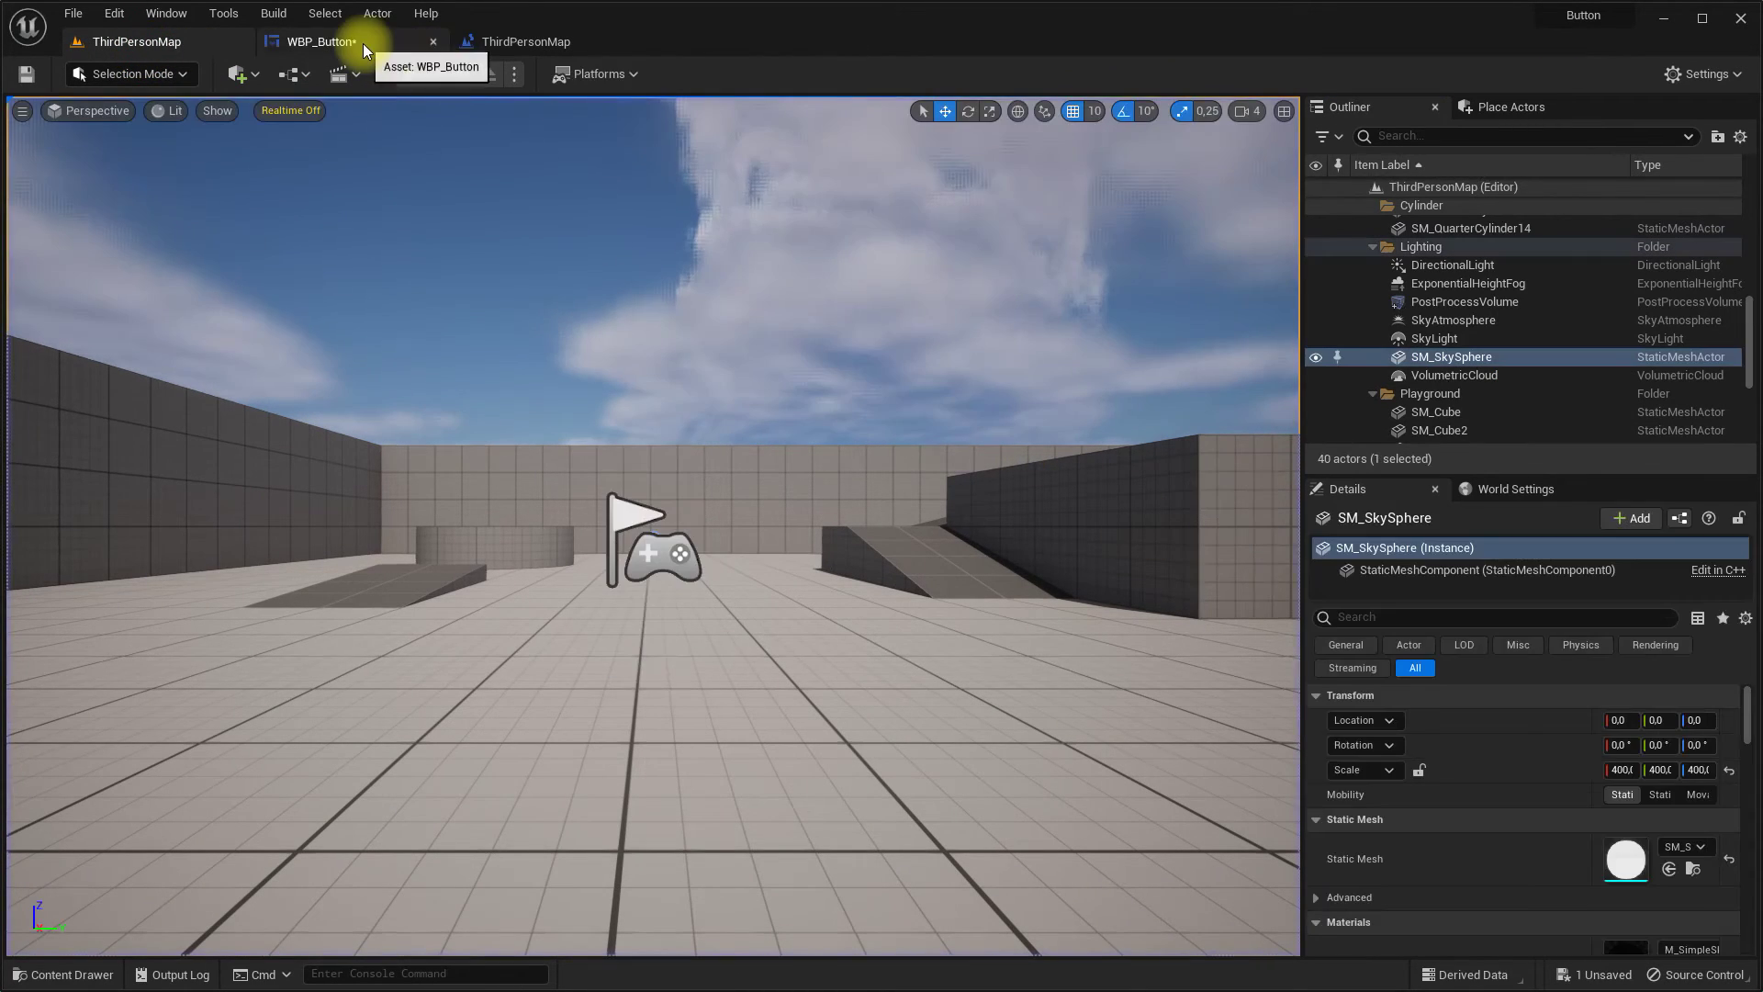
left_click(362, 43)
Step: Create a new widget animation named ButtonAnimation and open it in the timeline
left_click(188, 975)
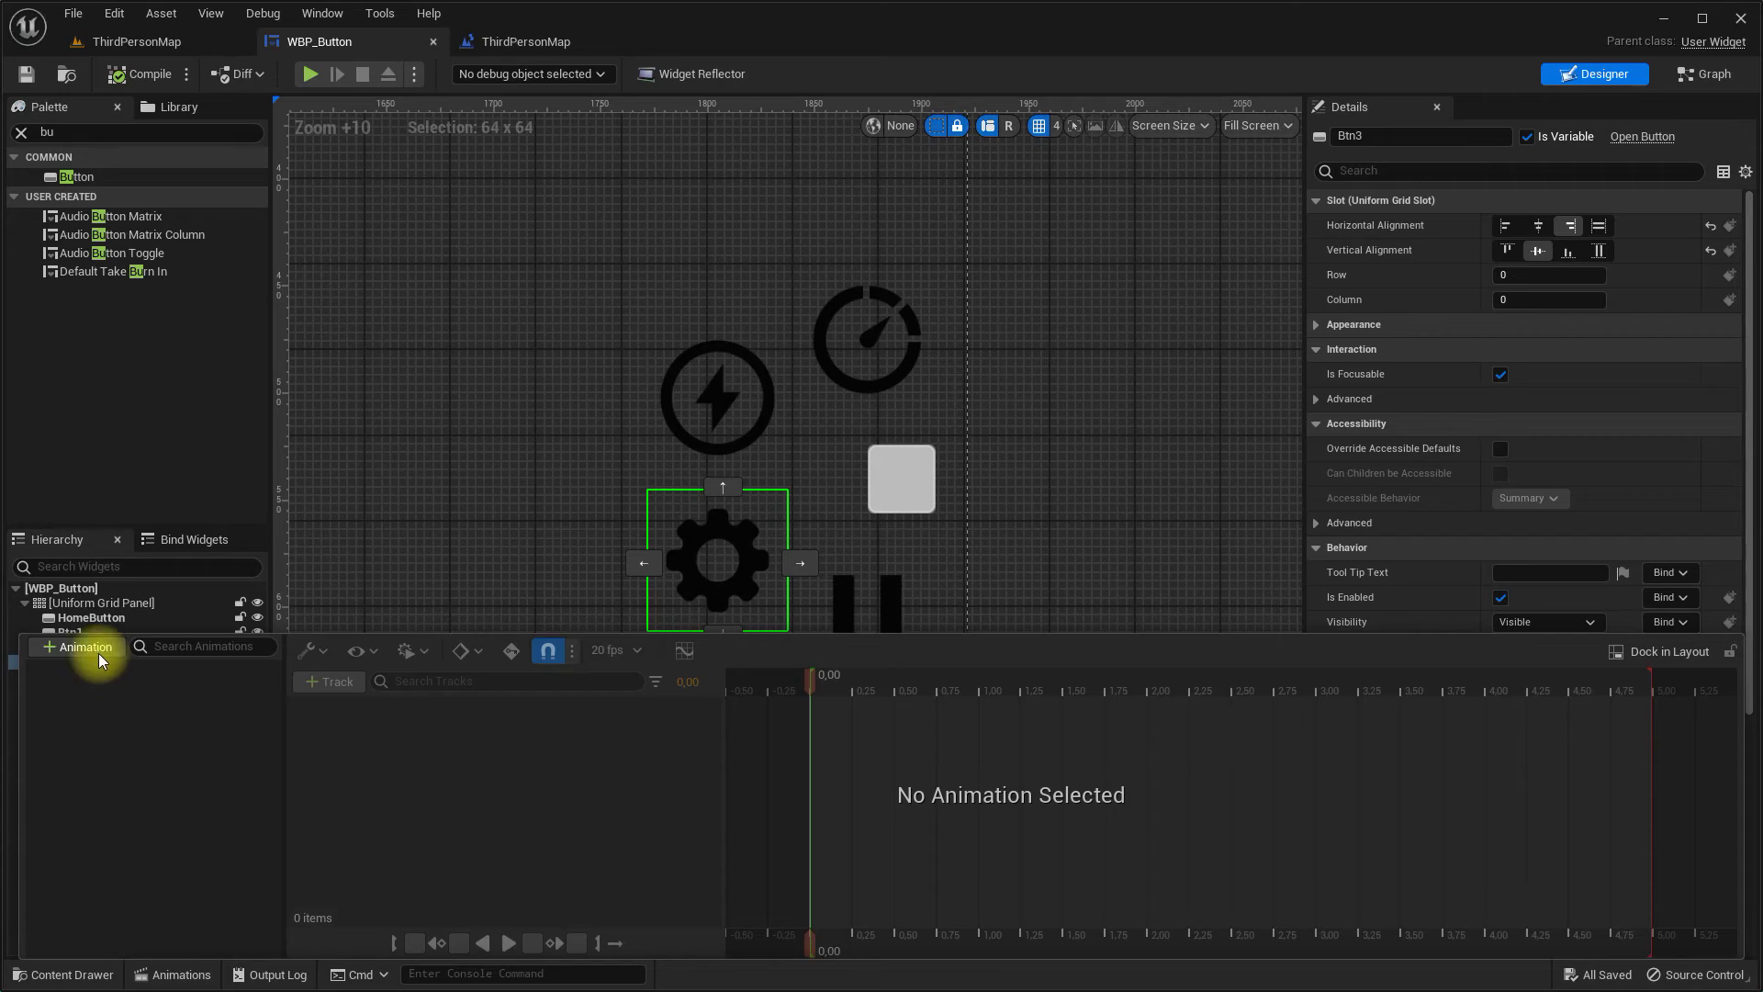
type("Butt")
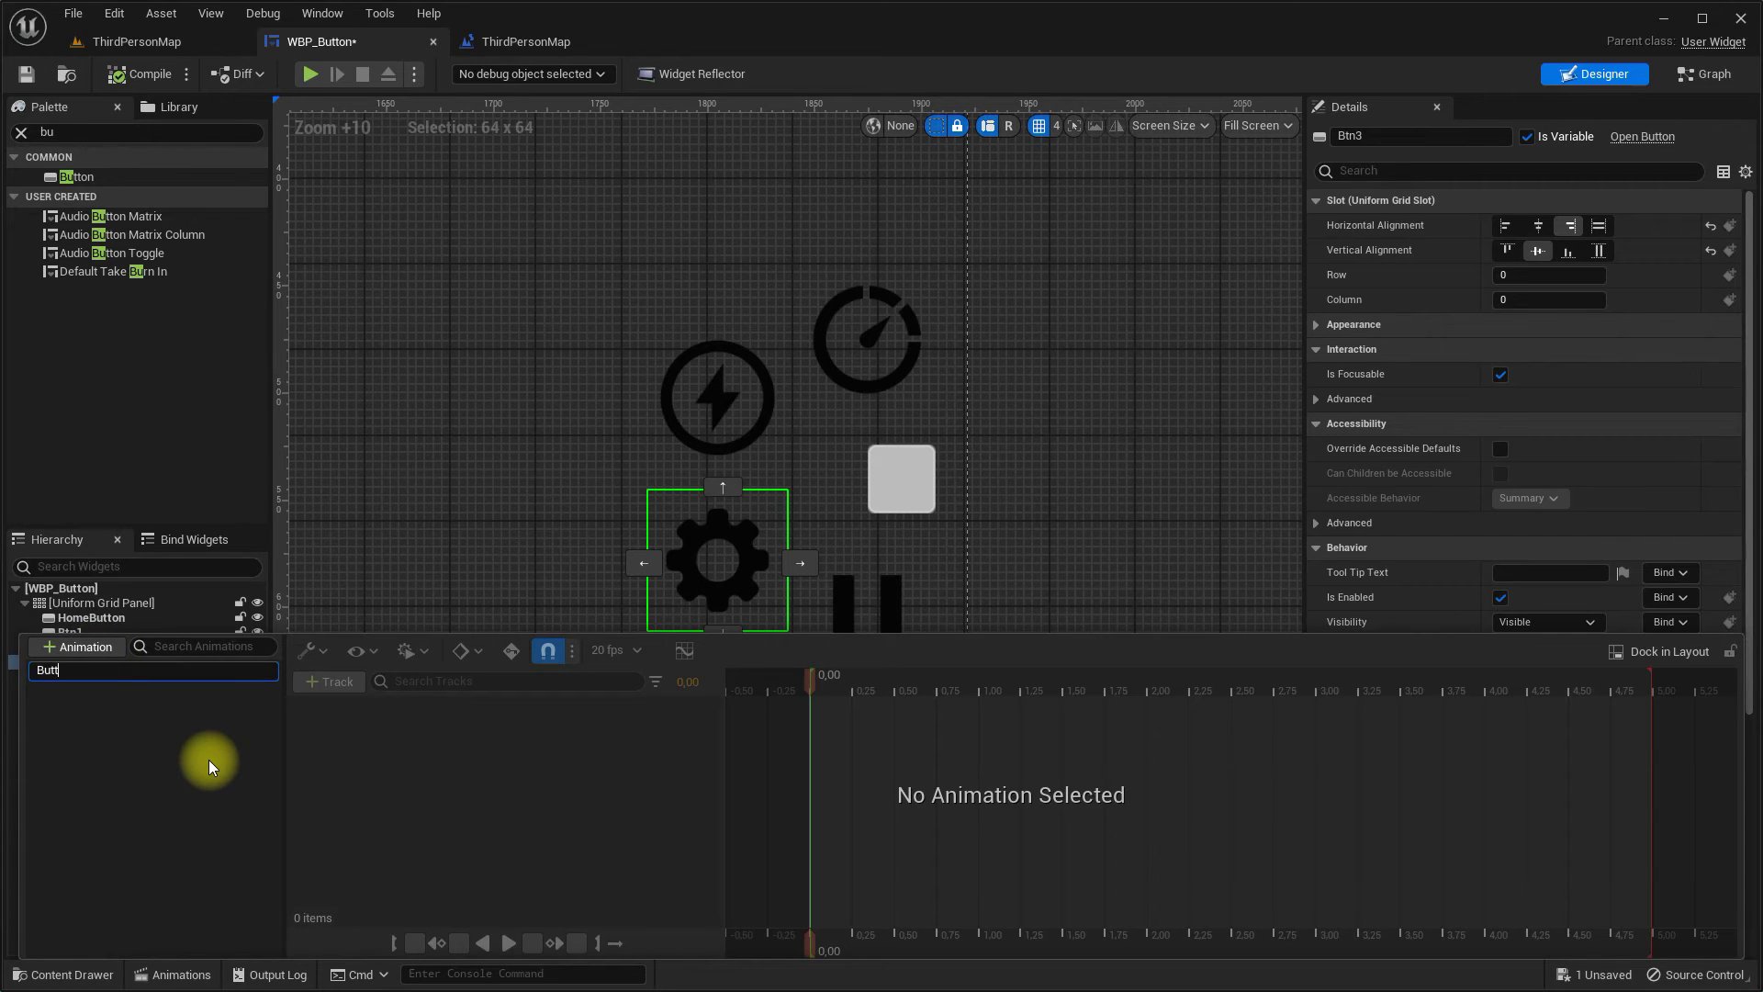
type("onAnimation")
key("Return")
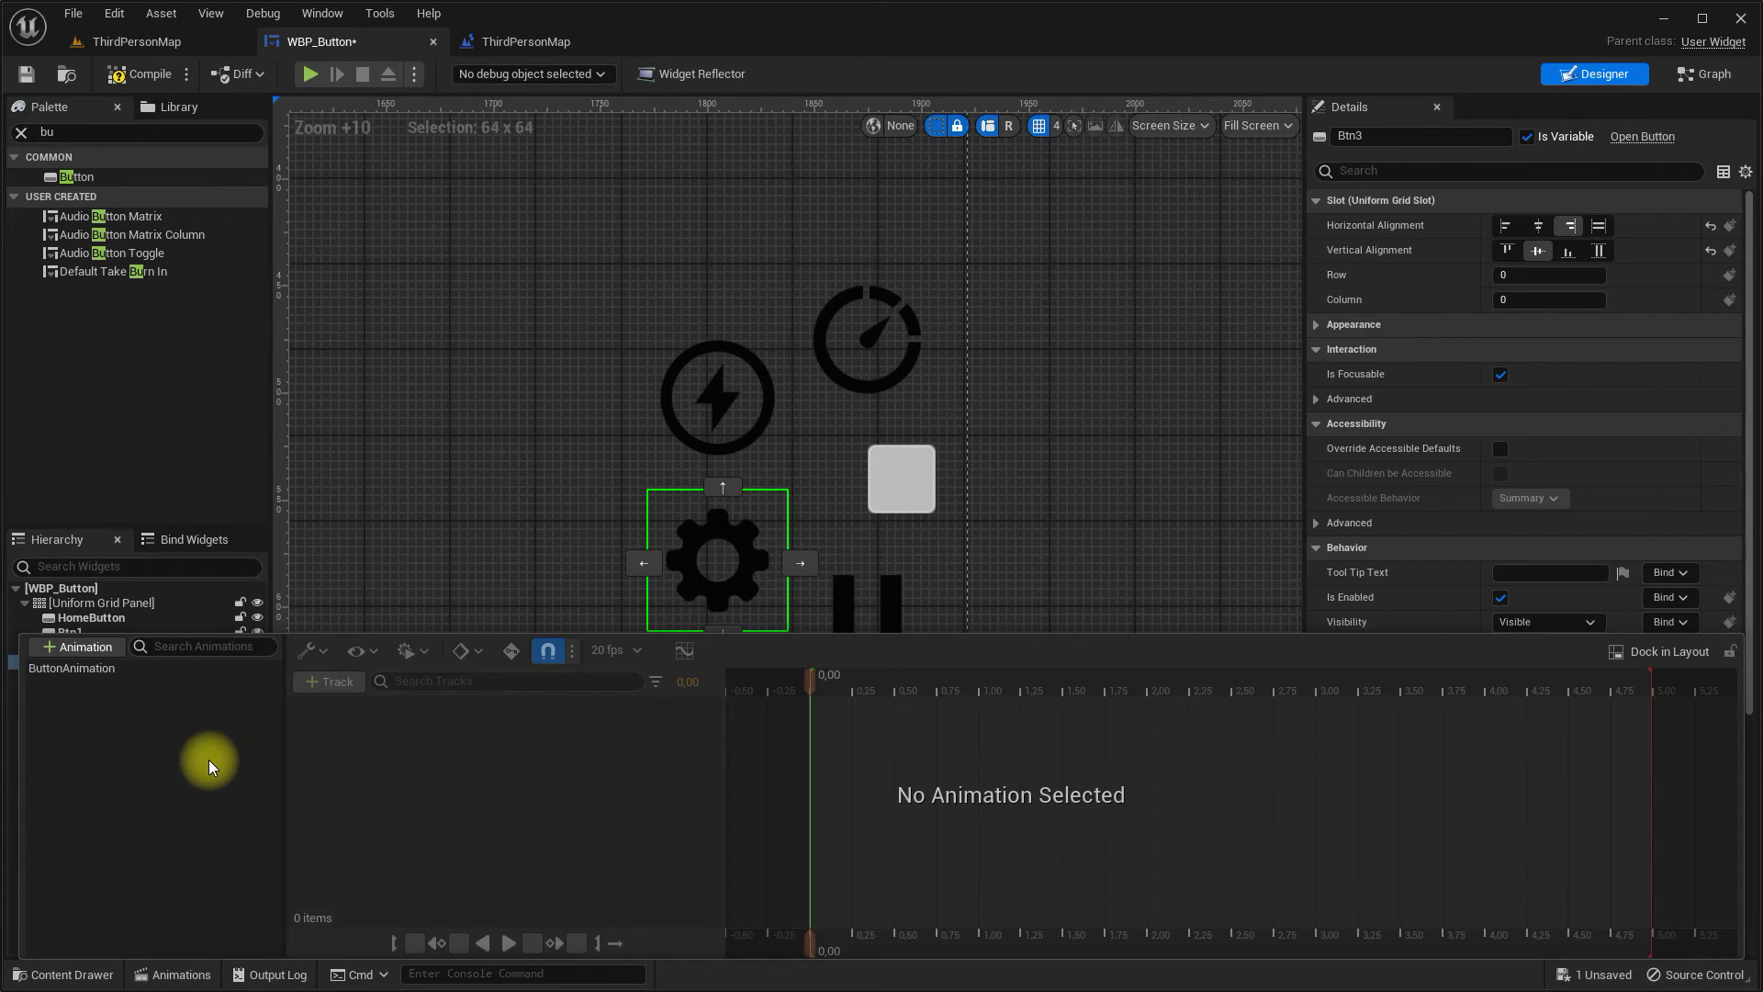
left_click(156, 675)
Step: Add Btn1, Btn2, Btn3 and Btn4 as tracks in ButtonAnimation
left_click(329, 681)
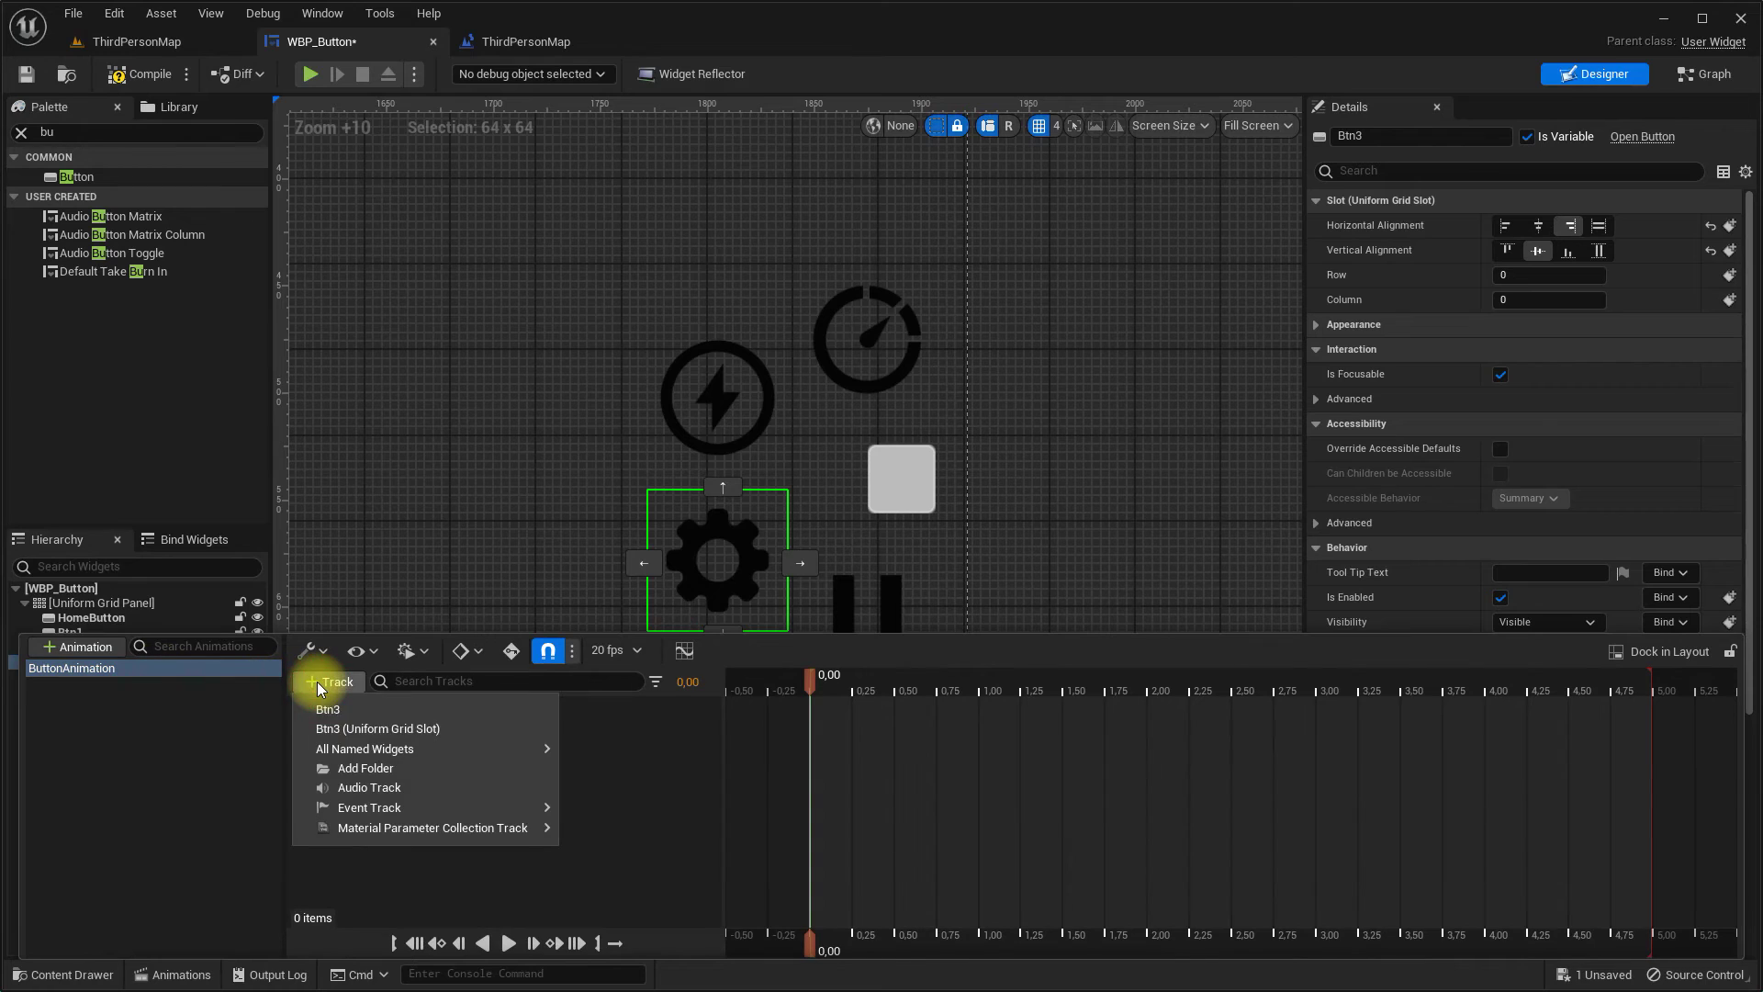
mouse_move(414, 749)
left_click(610, 783)
left_click(332, 681)
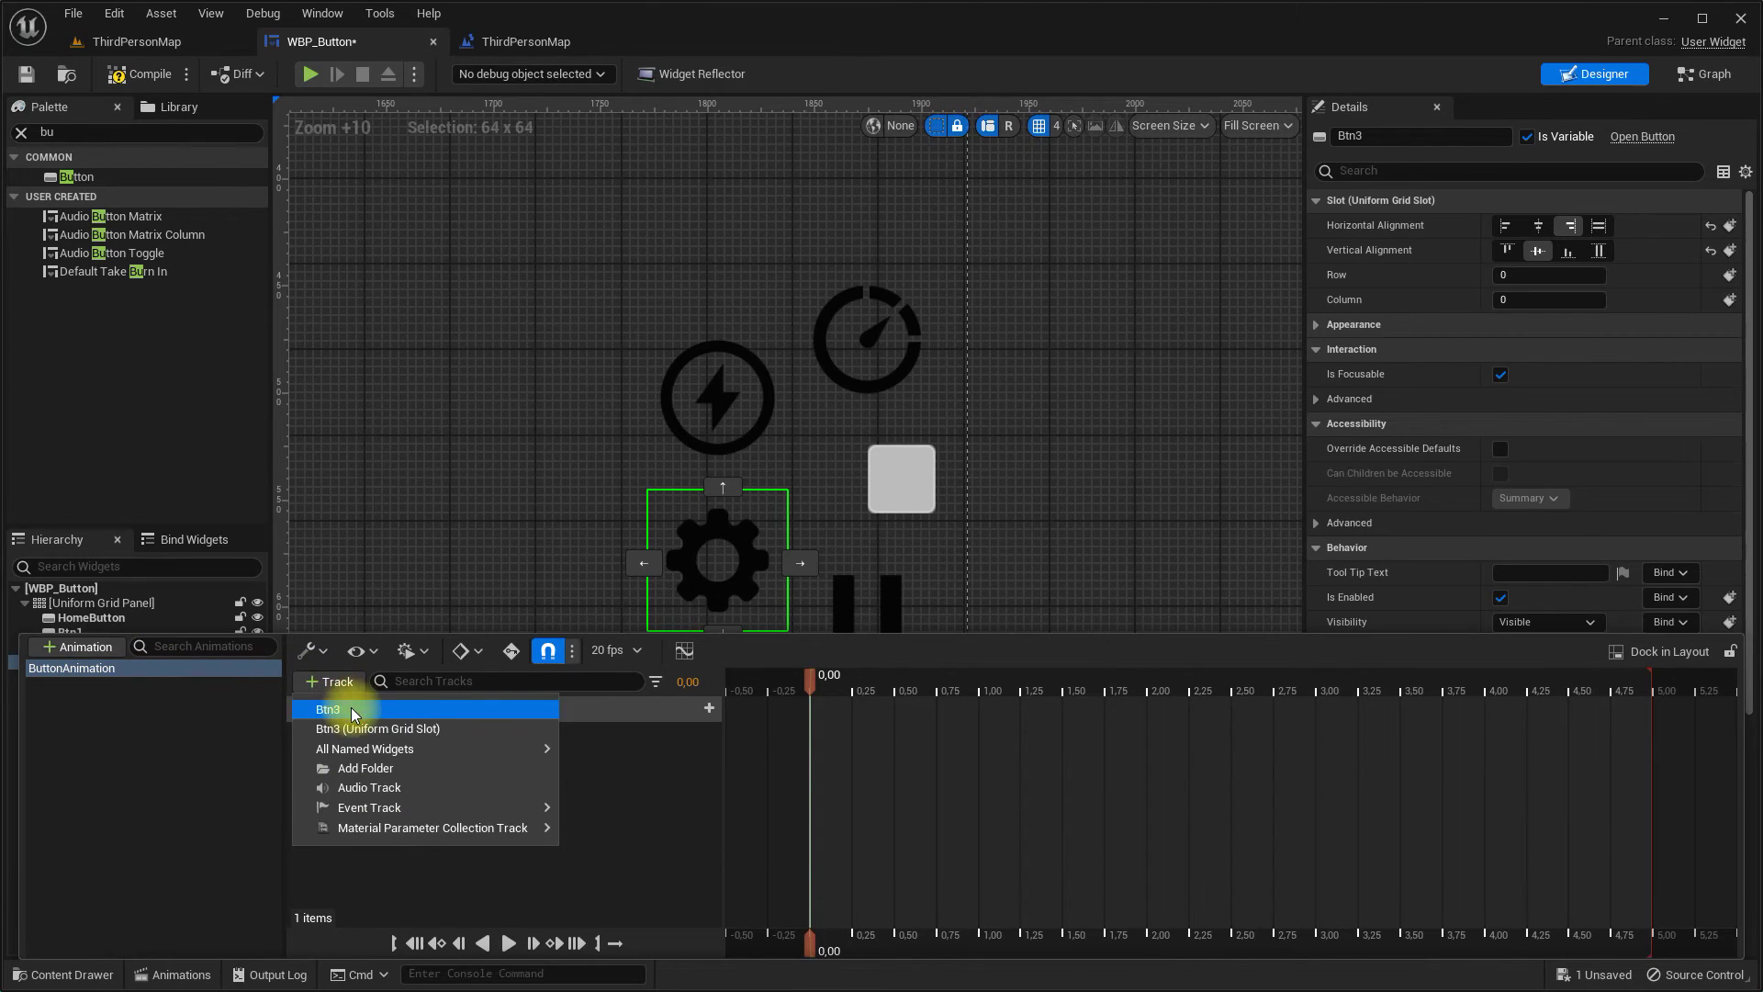
left_click(584, 777)
left_click(330, 681)
mouse_move(367, 748)
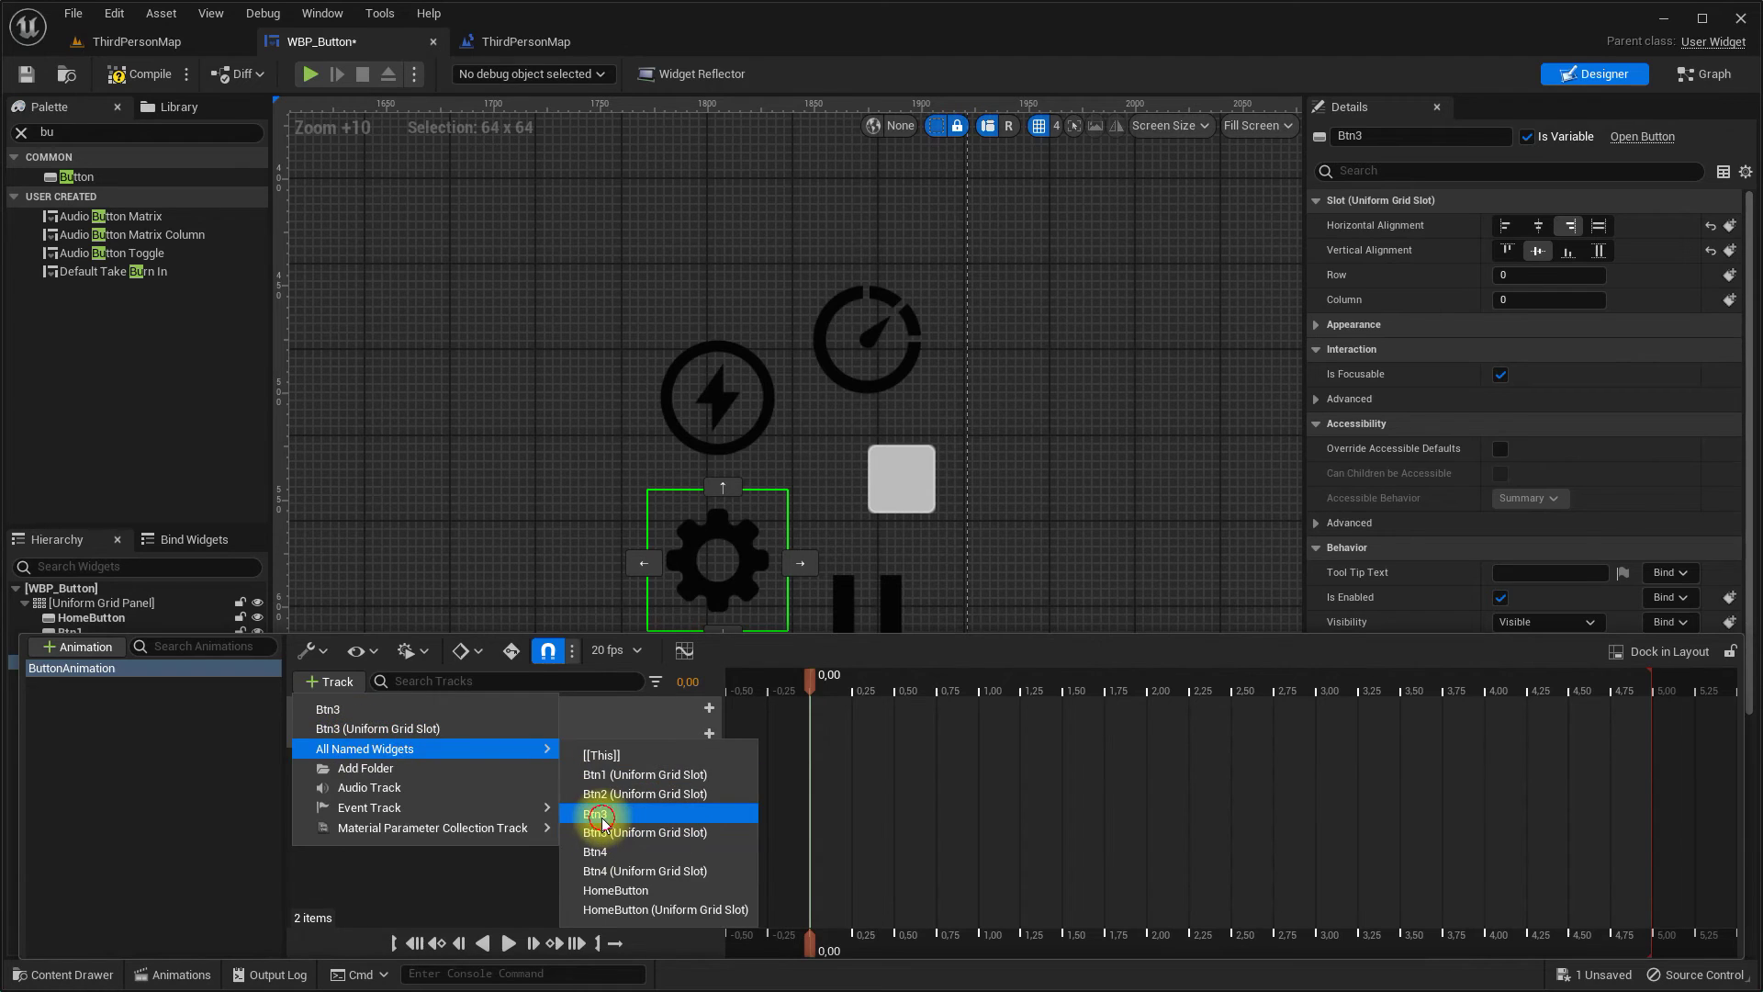
left_click(594, 817)
left_click(333, 682)
mouse_move(414, 749)
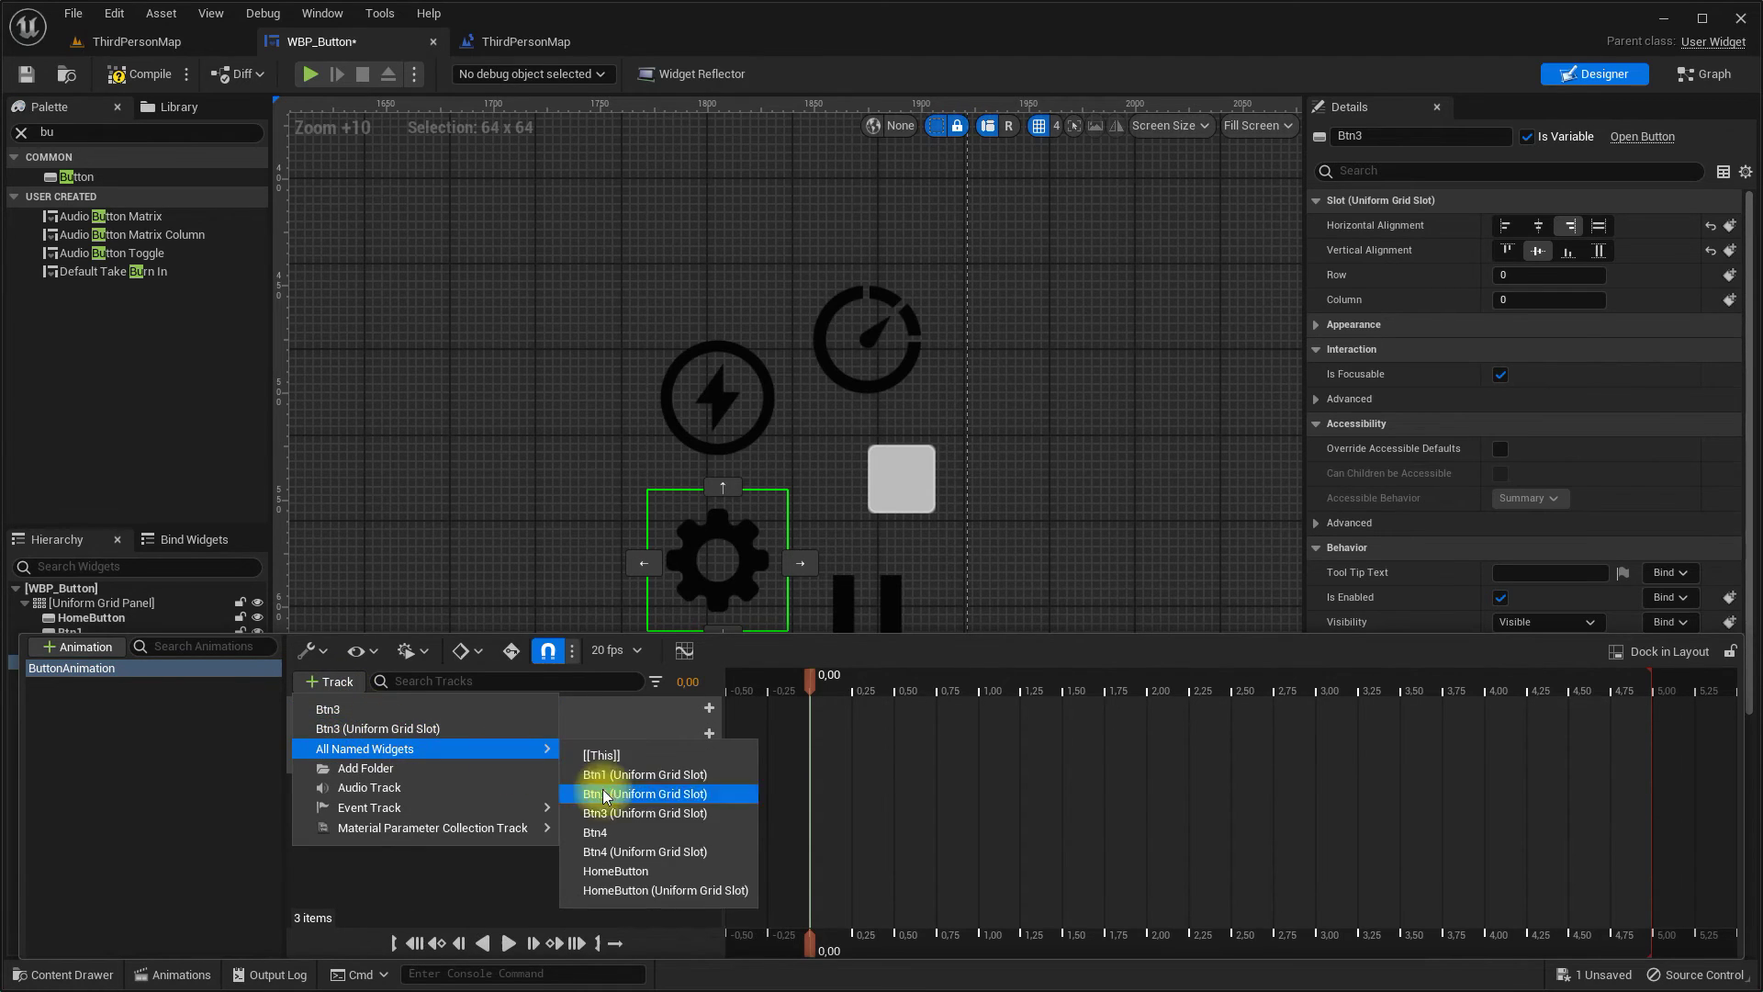
left_click(615, 834)
Step: Shorten the animation to end at 0.50 s and add Render Opacity tracks to Btn1–Btn4
left_click_drag(995, 632, 1000, 480)
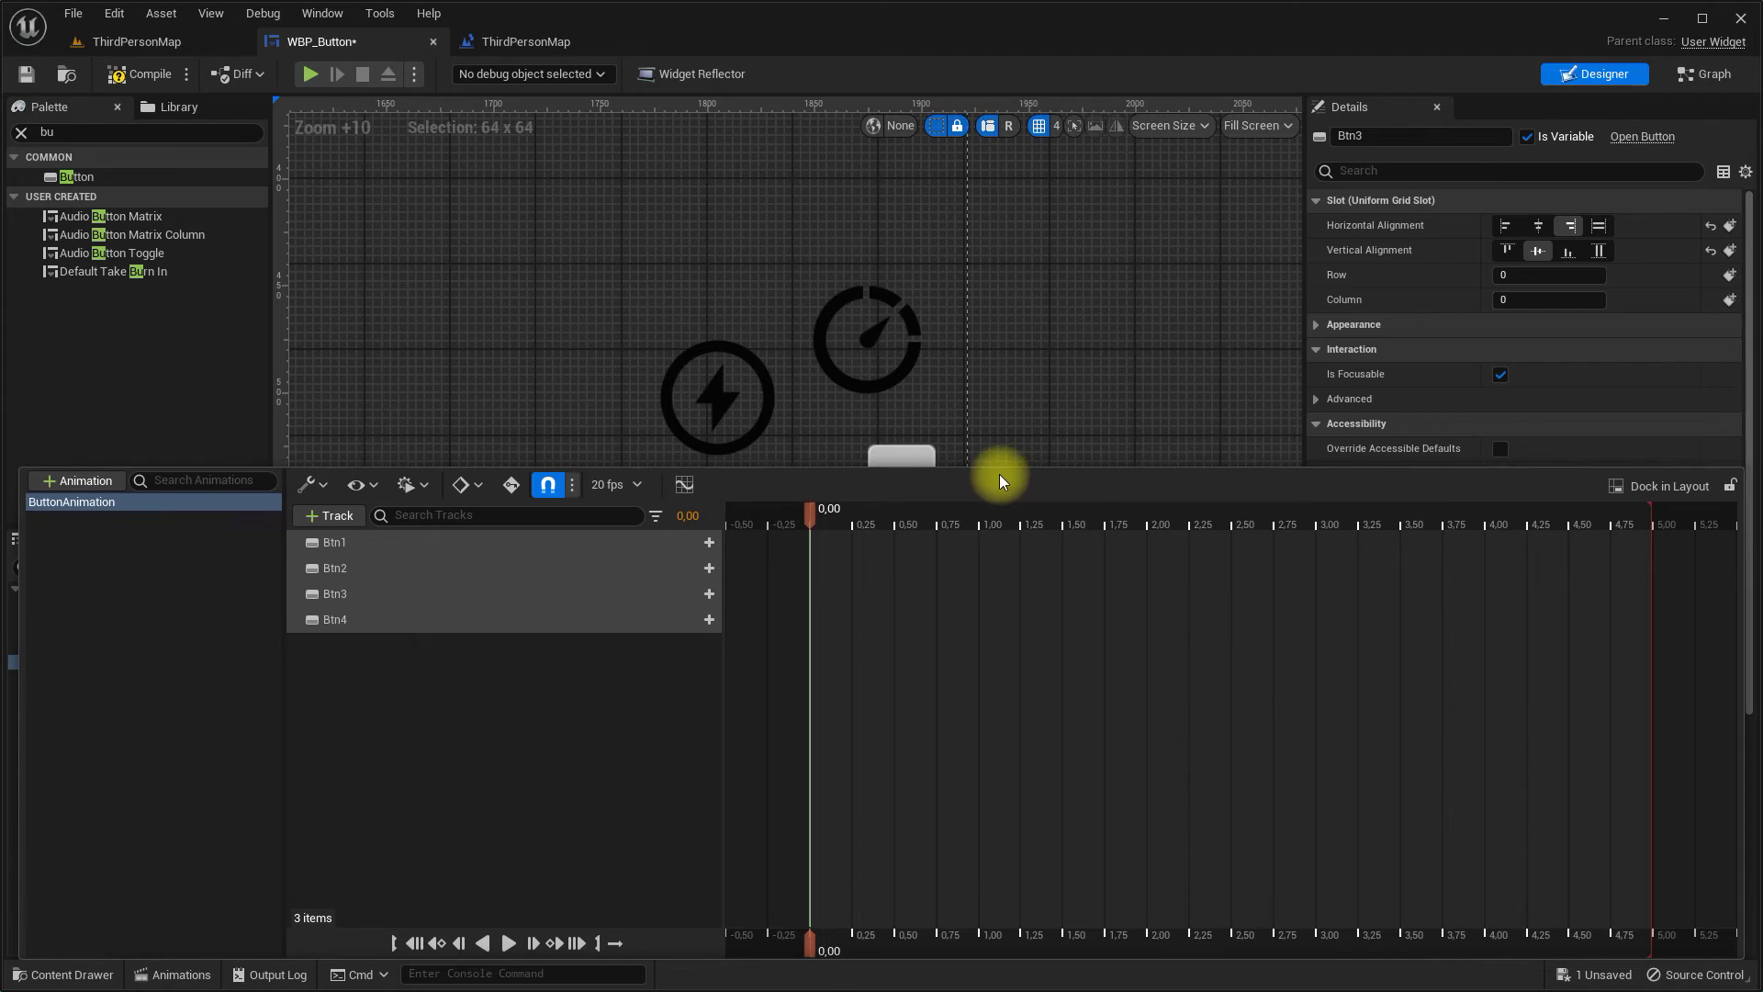
left_click_drag(1656, 514, 905, 577)
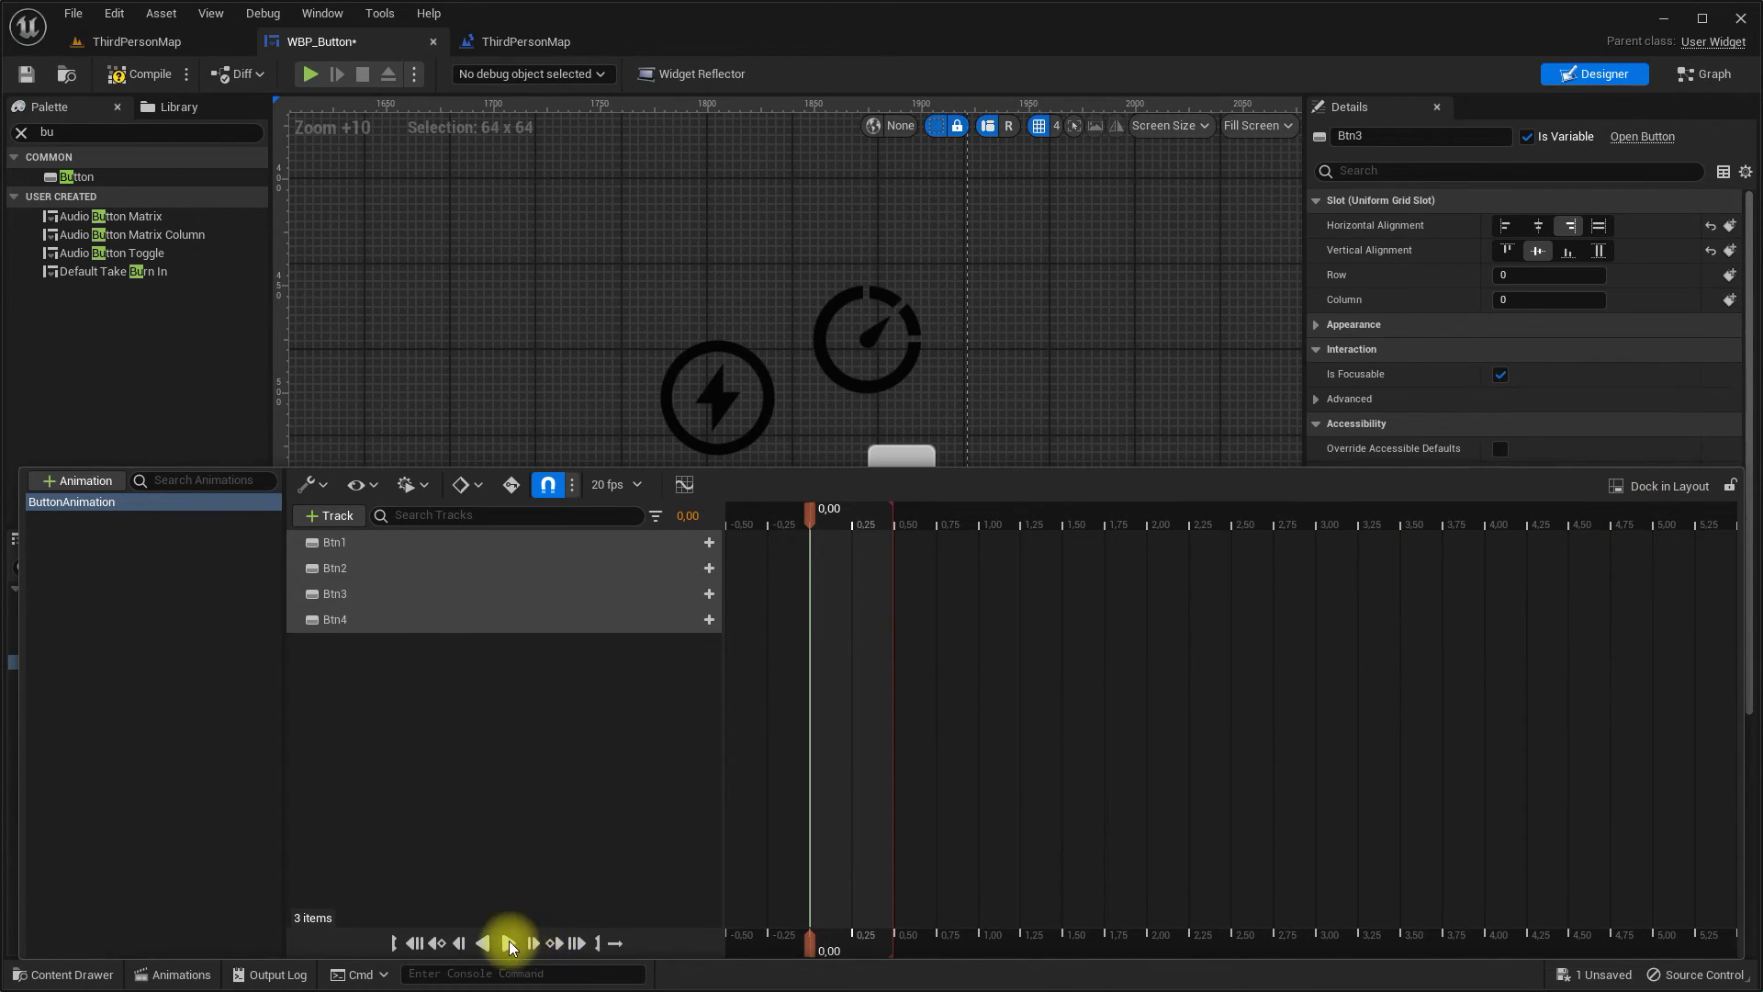
left_click(709, 541)
left_click(751, 846)
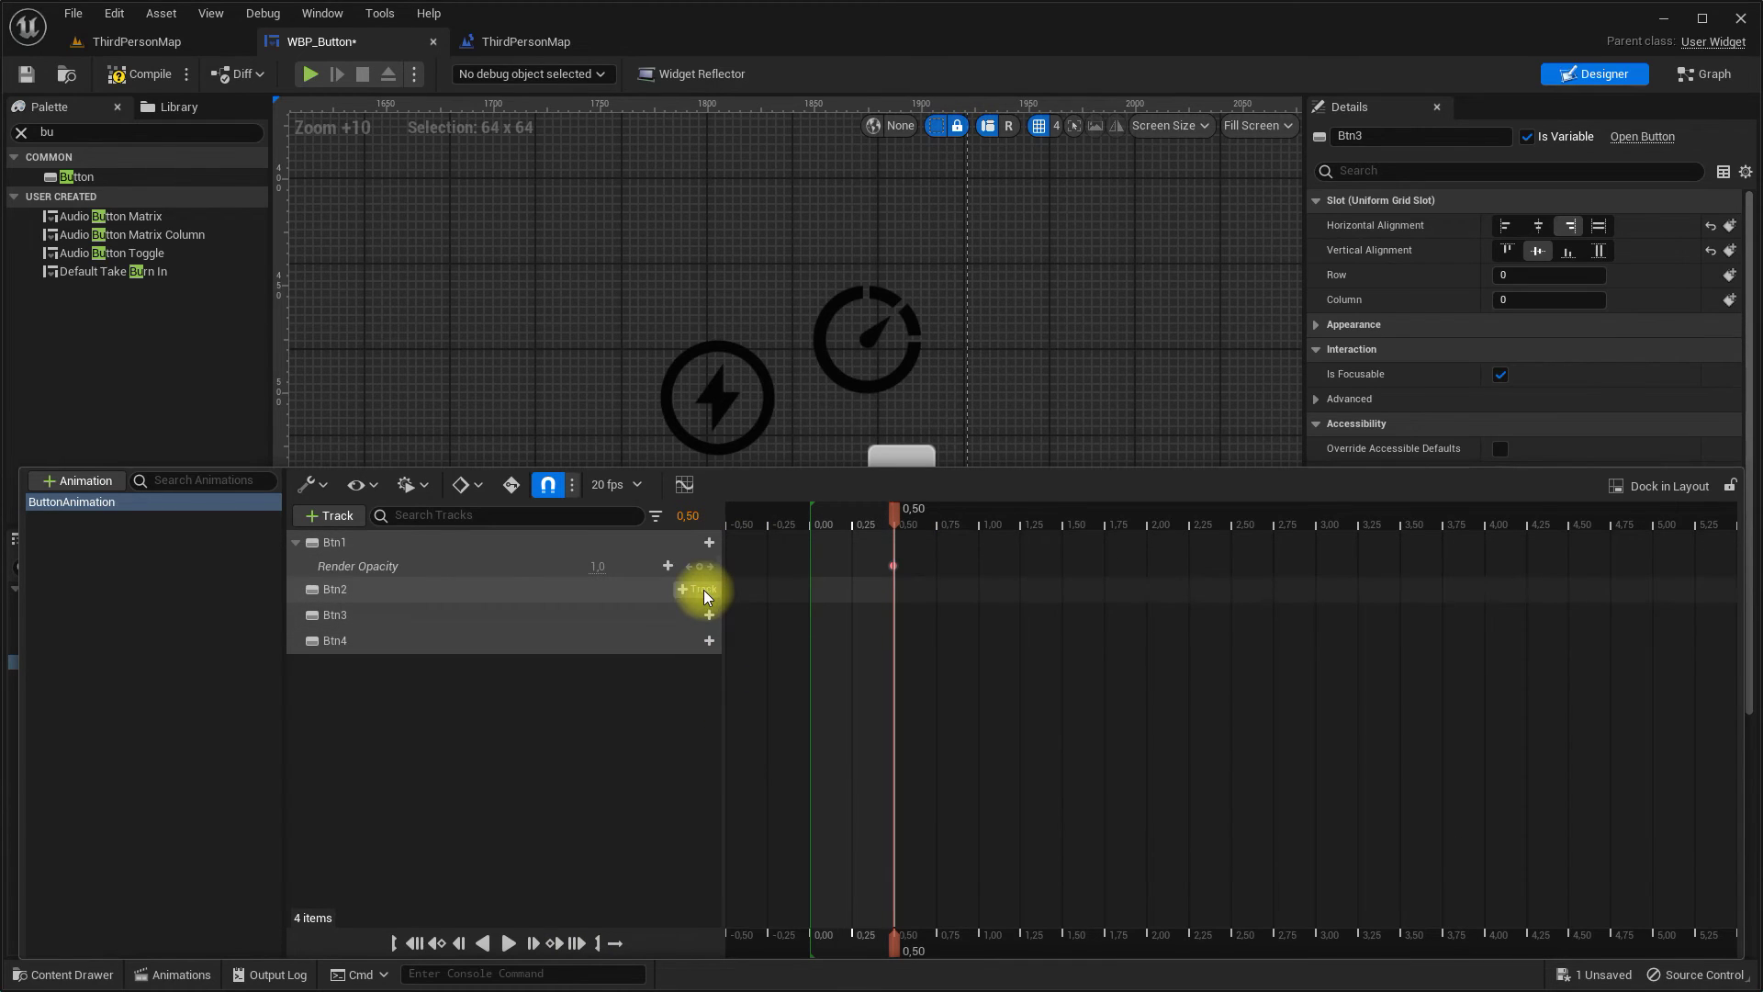
left_click(700, 589)
left_click(737, 890)
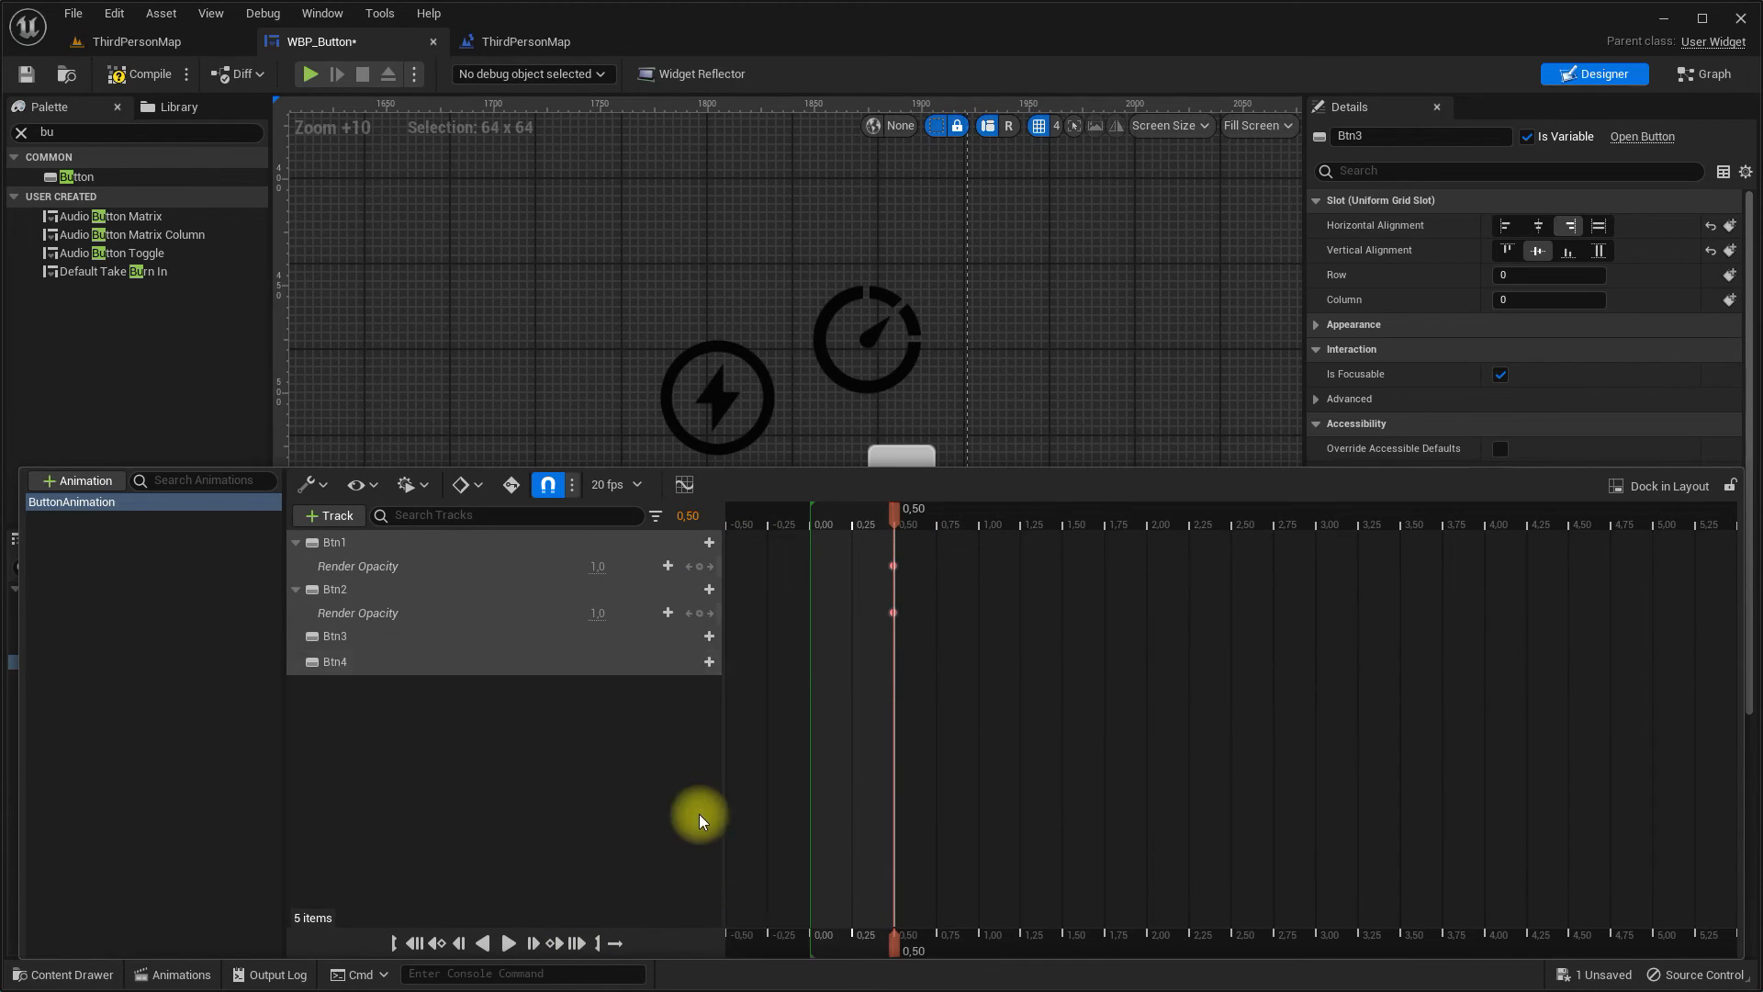
left_click(699, 636)
left_click(734, 937)
left_click(699, 682)
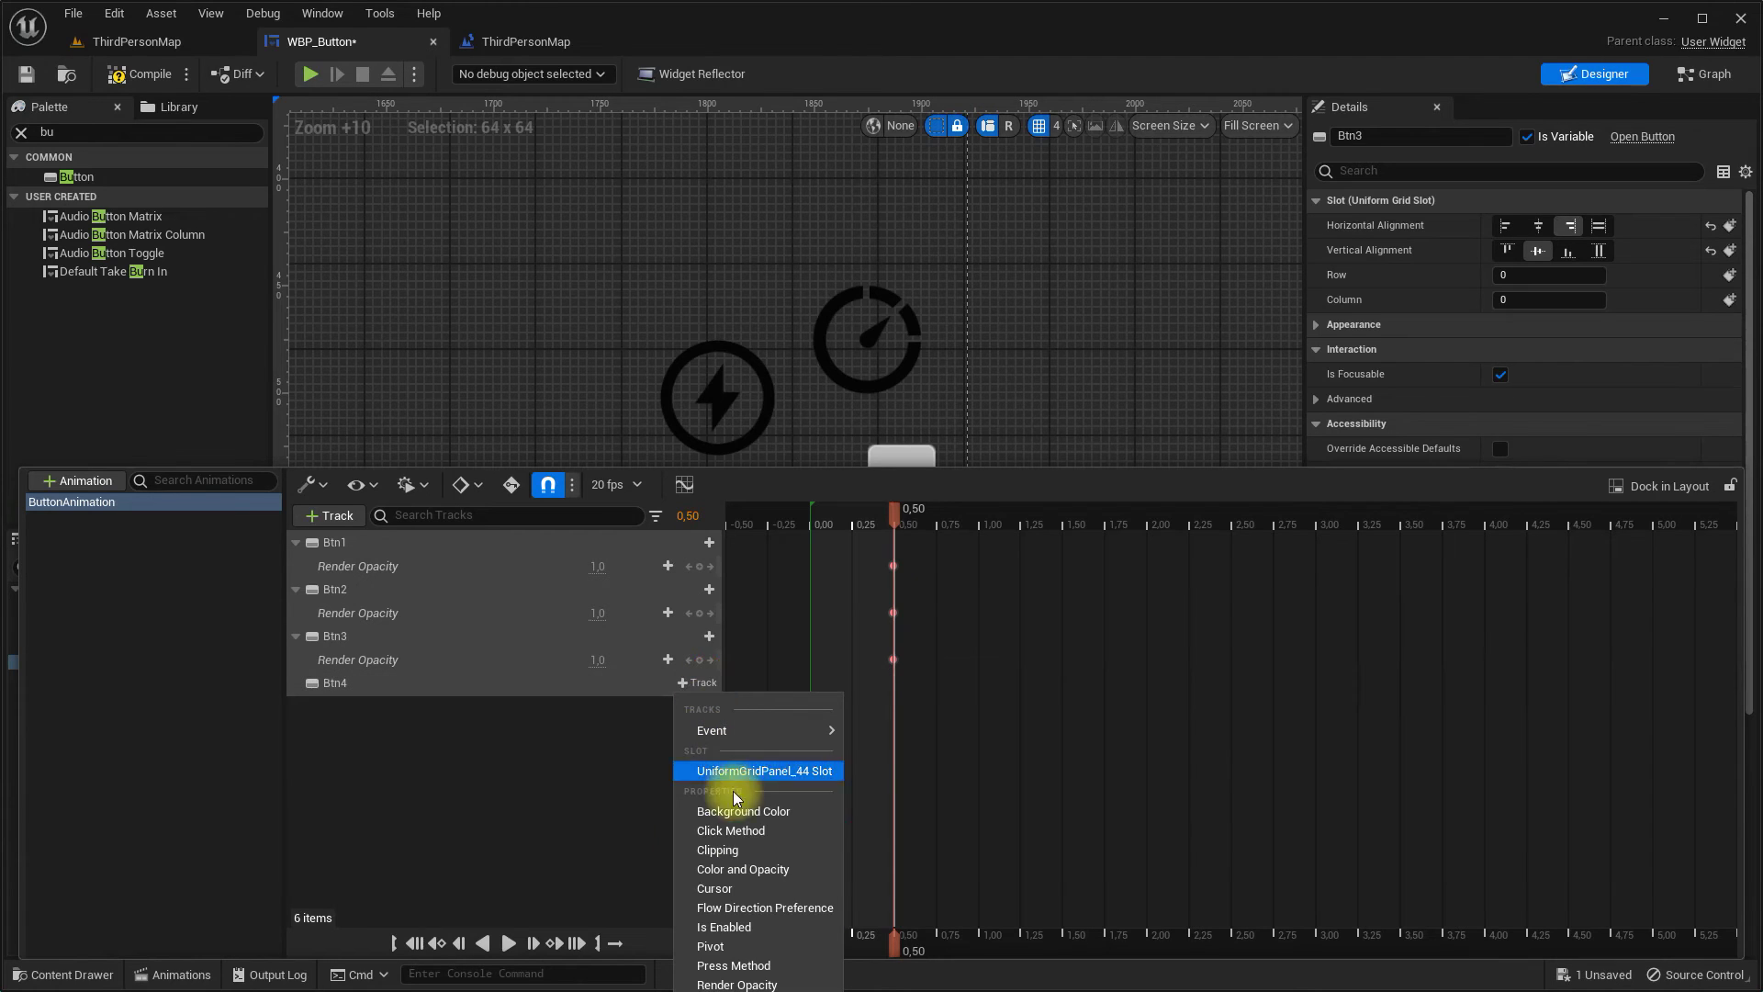
left_click(744, 983)
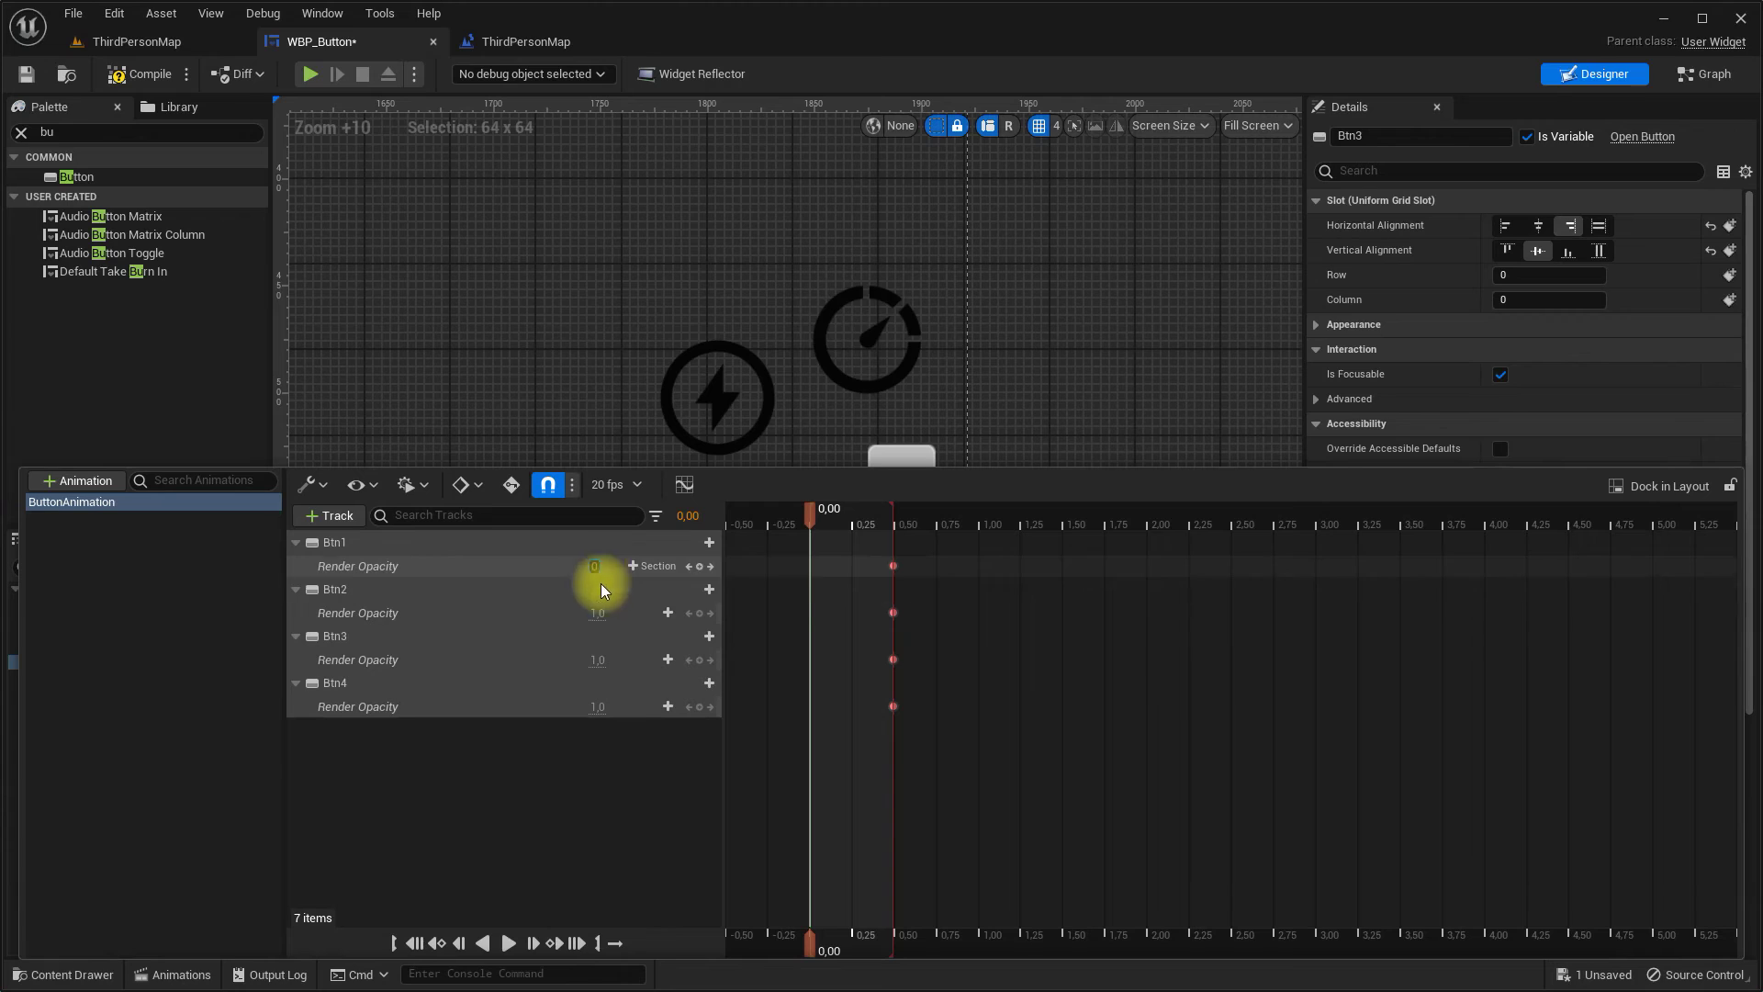
Step: Key each button's starting Render Opacity at 0 so they fade in
key("Return")
key("Return")
left_click(599, 659)
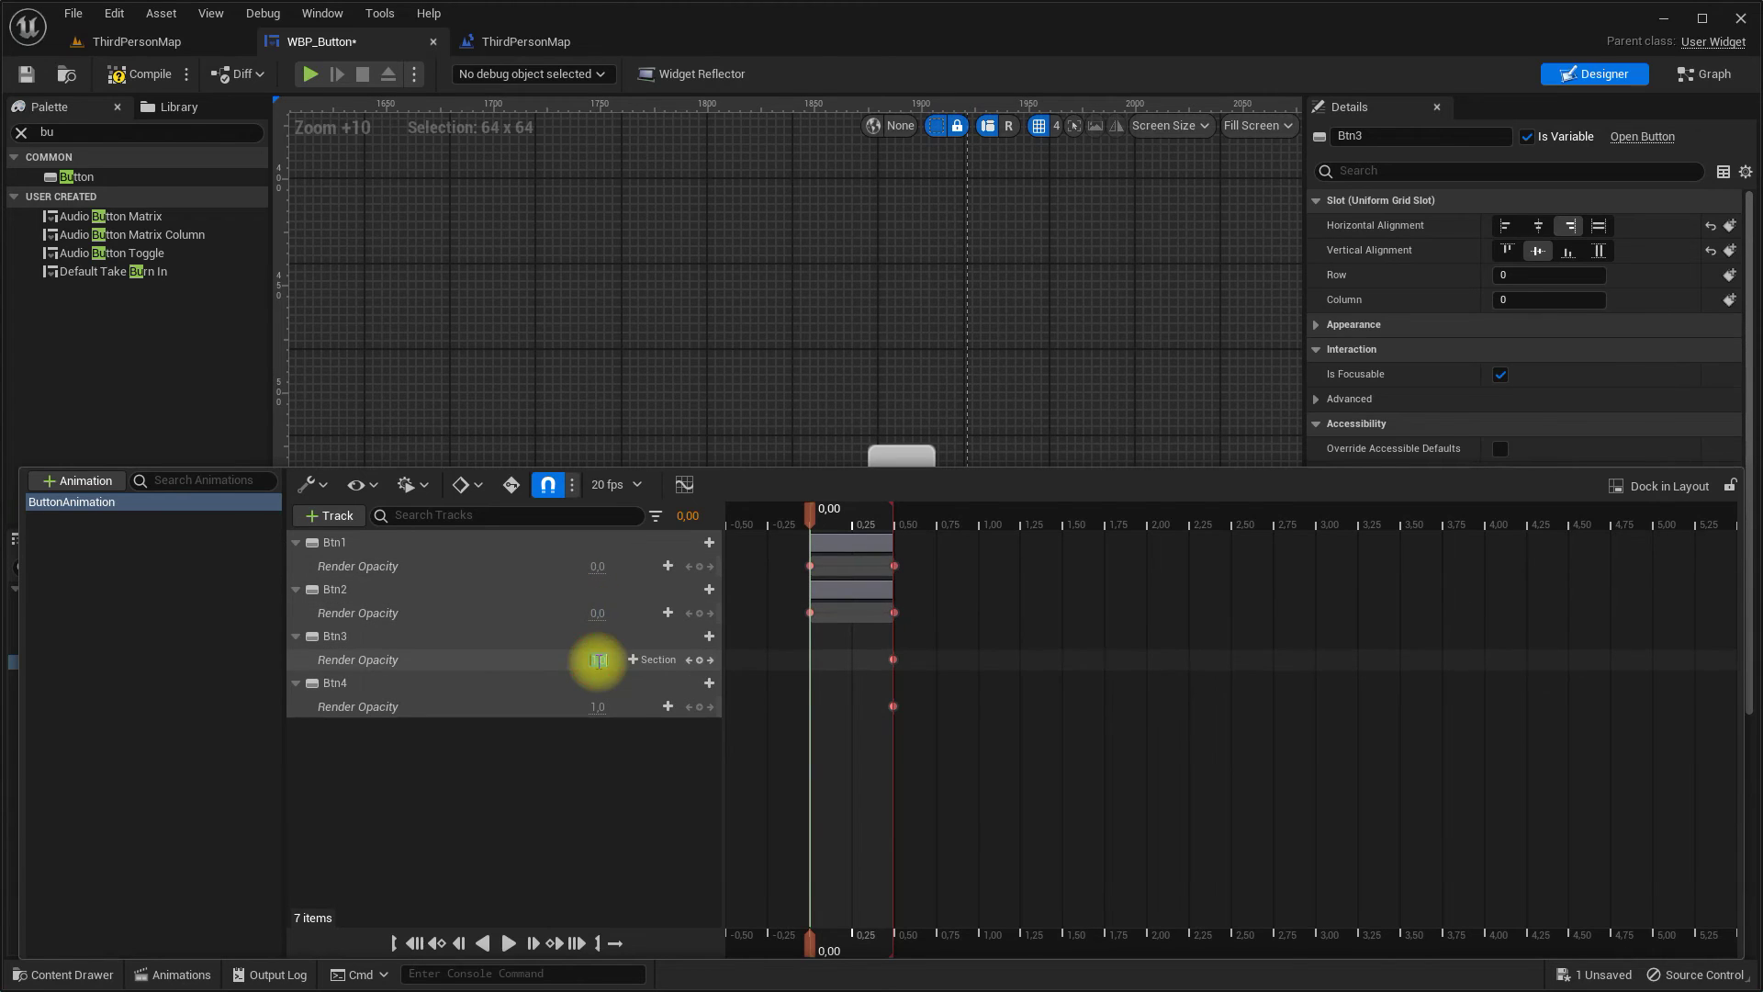
type("0")
key("Return")
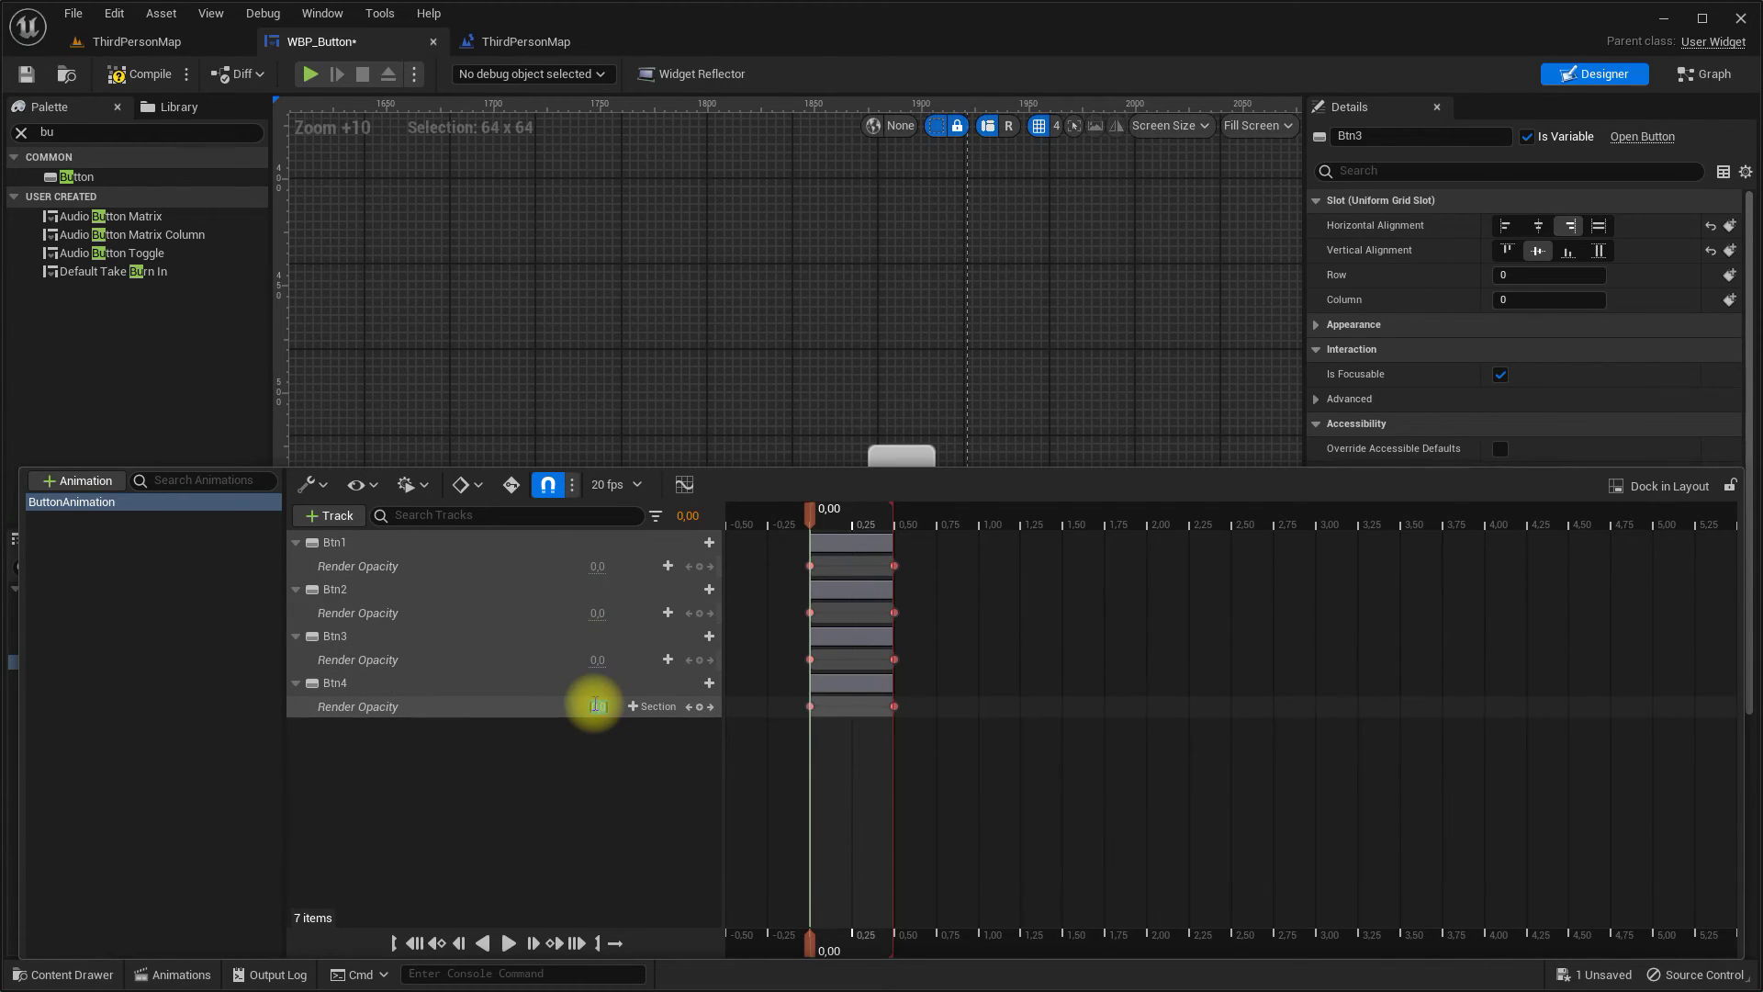
left_click(595, 705)
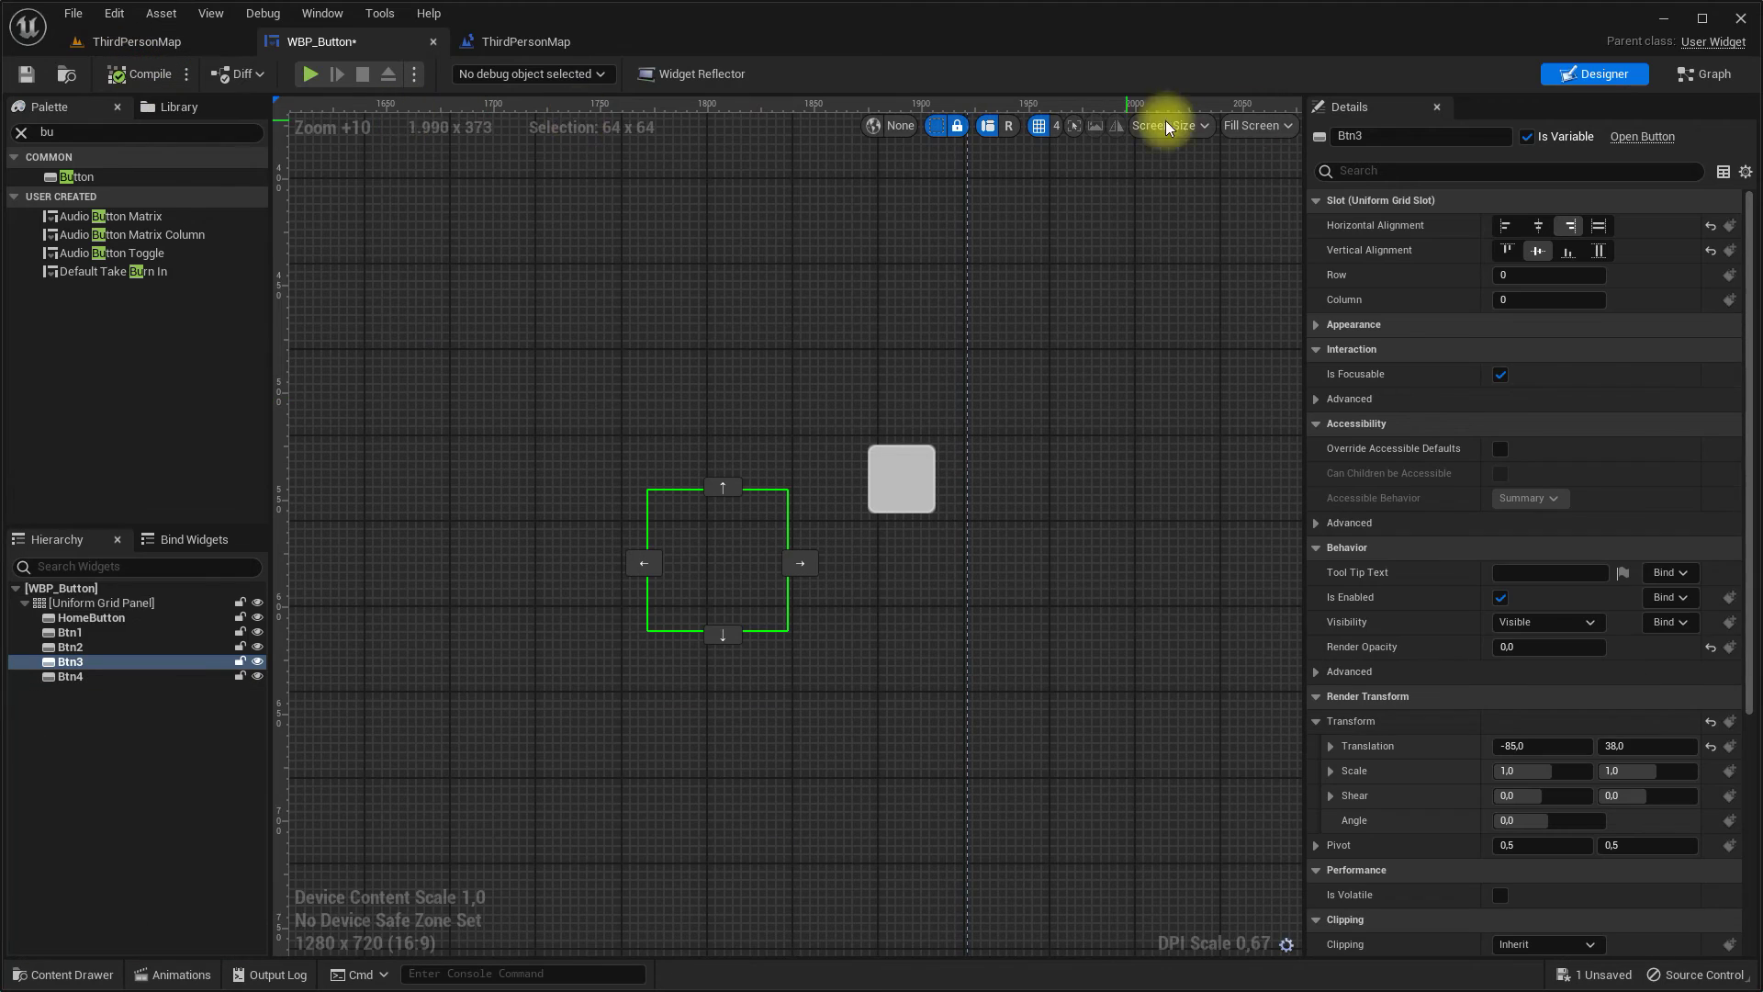
left_click(1703, 77)
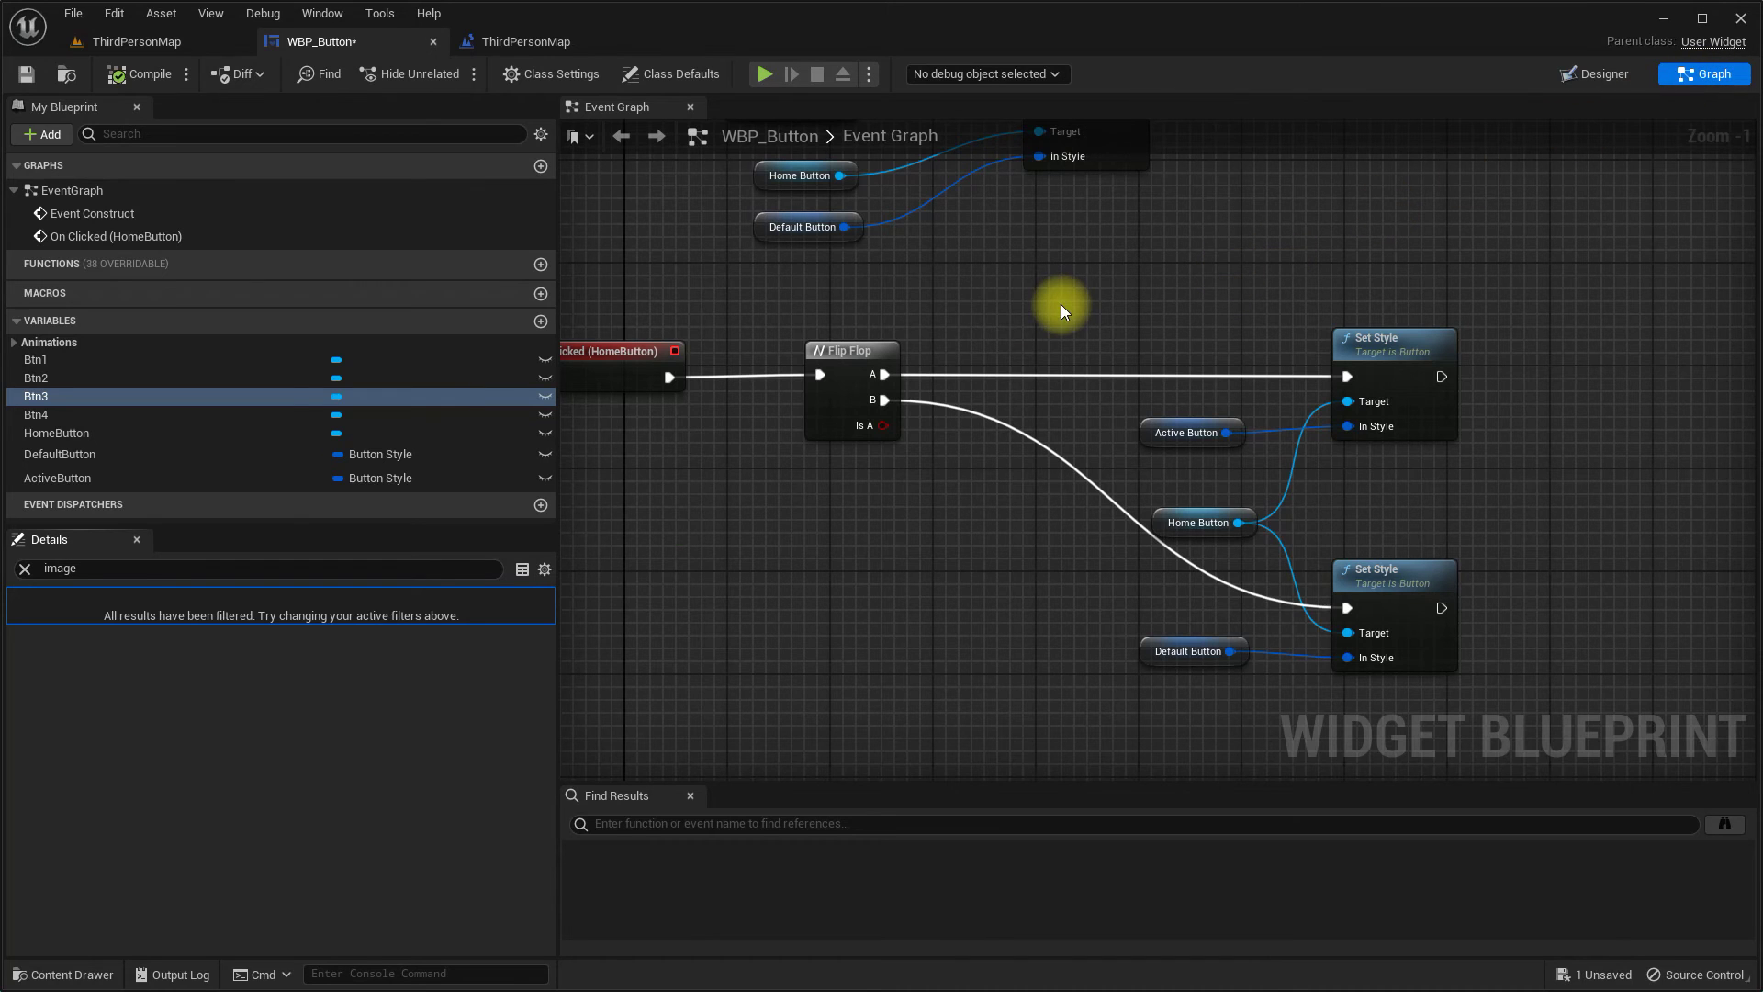
Step: Place a ButtonAnimation reference in the graph and move the Set Style nodes right
left_click(15, 341)
left_click_drag(78, 360, 709, 503)
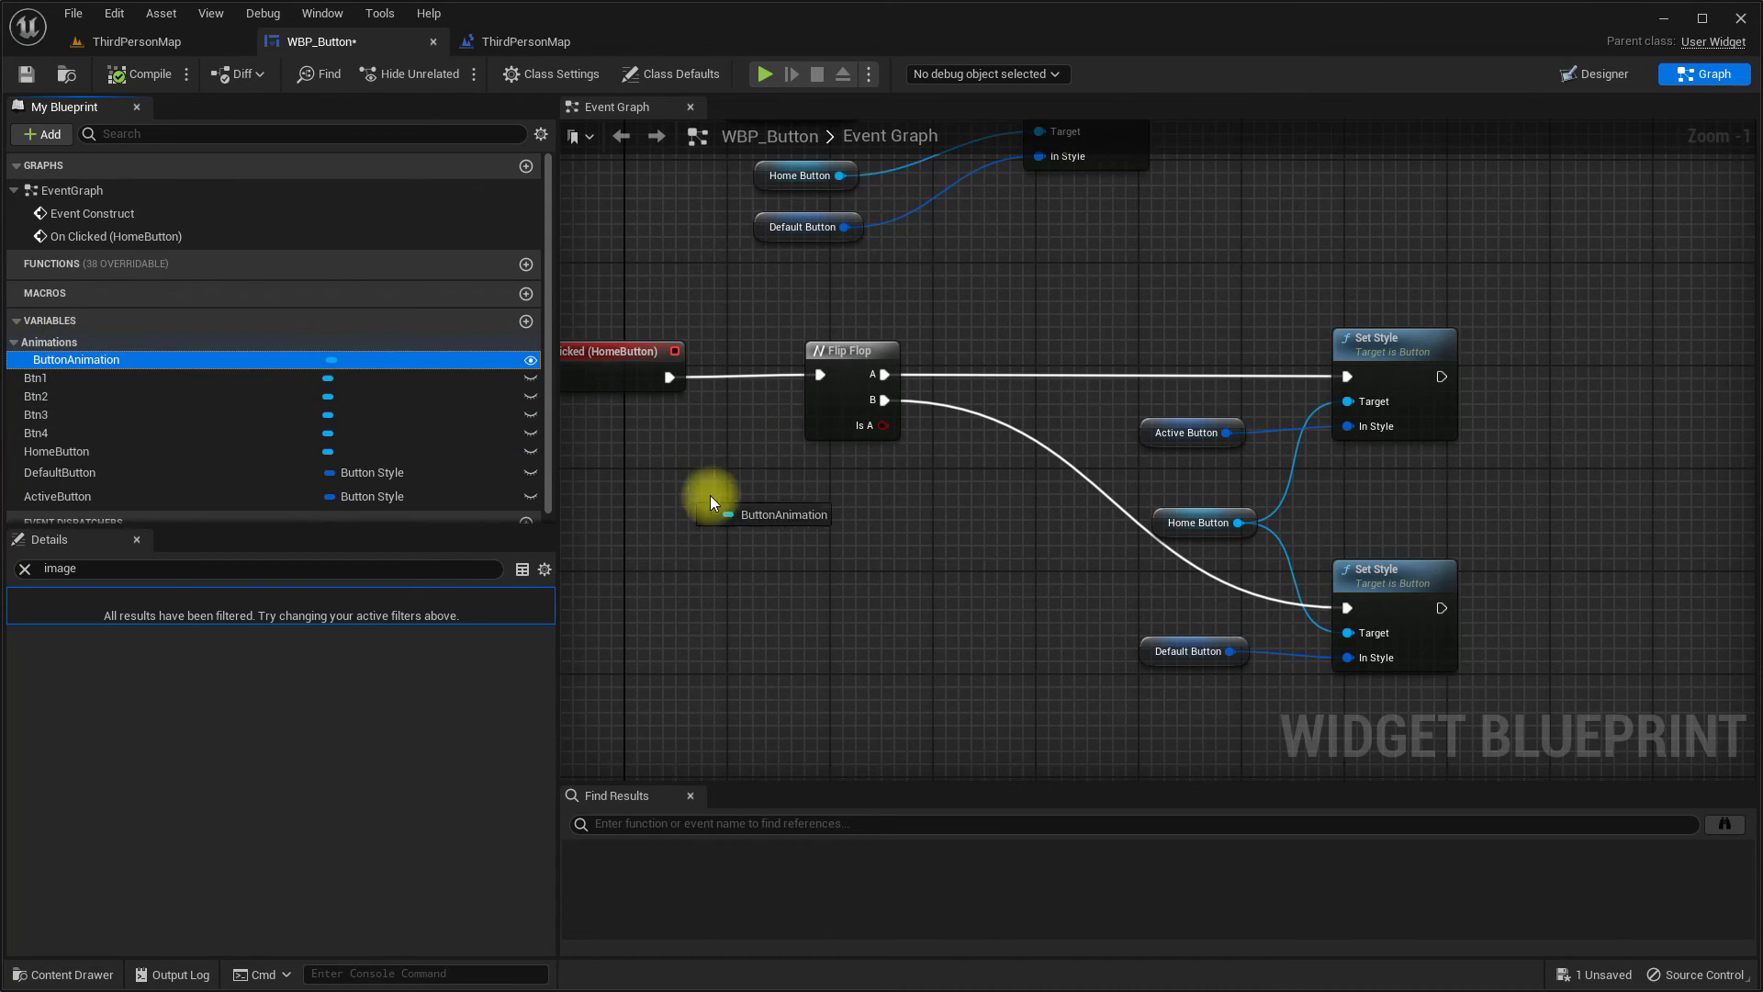
left_click_drag(795, 554, 770, 586)
right_click_drag(943, 472, 829, 436)
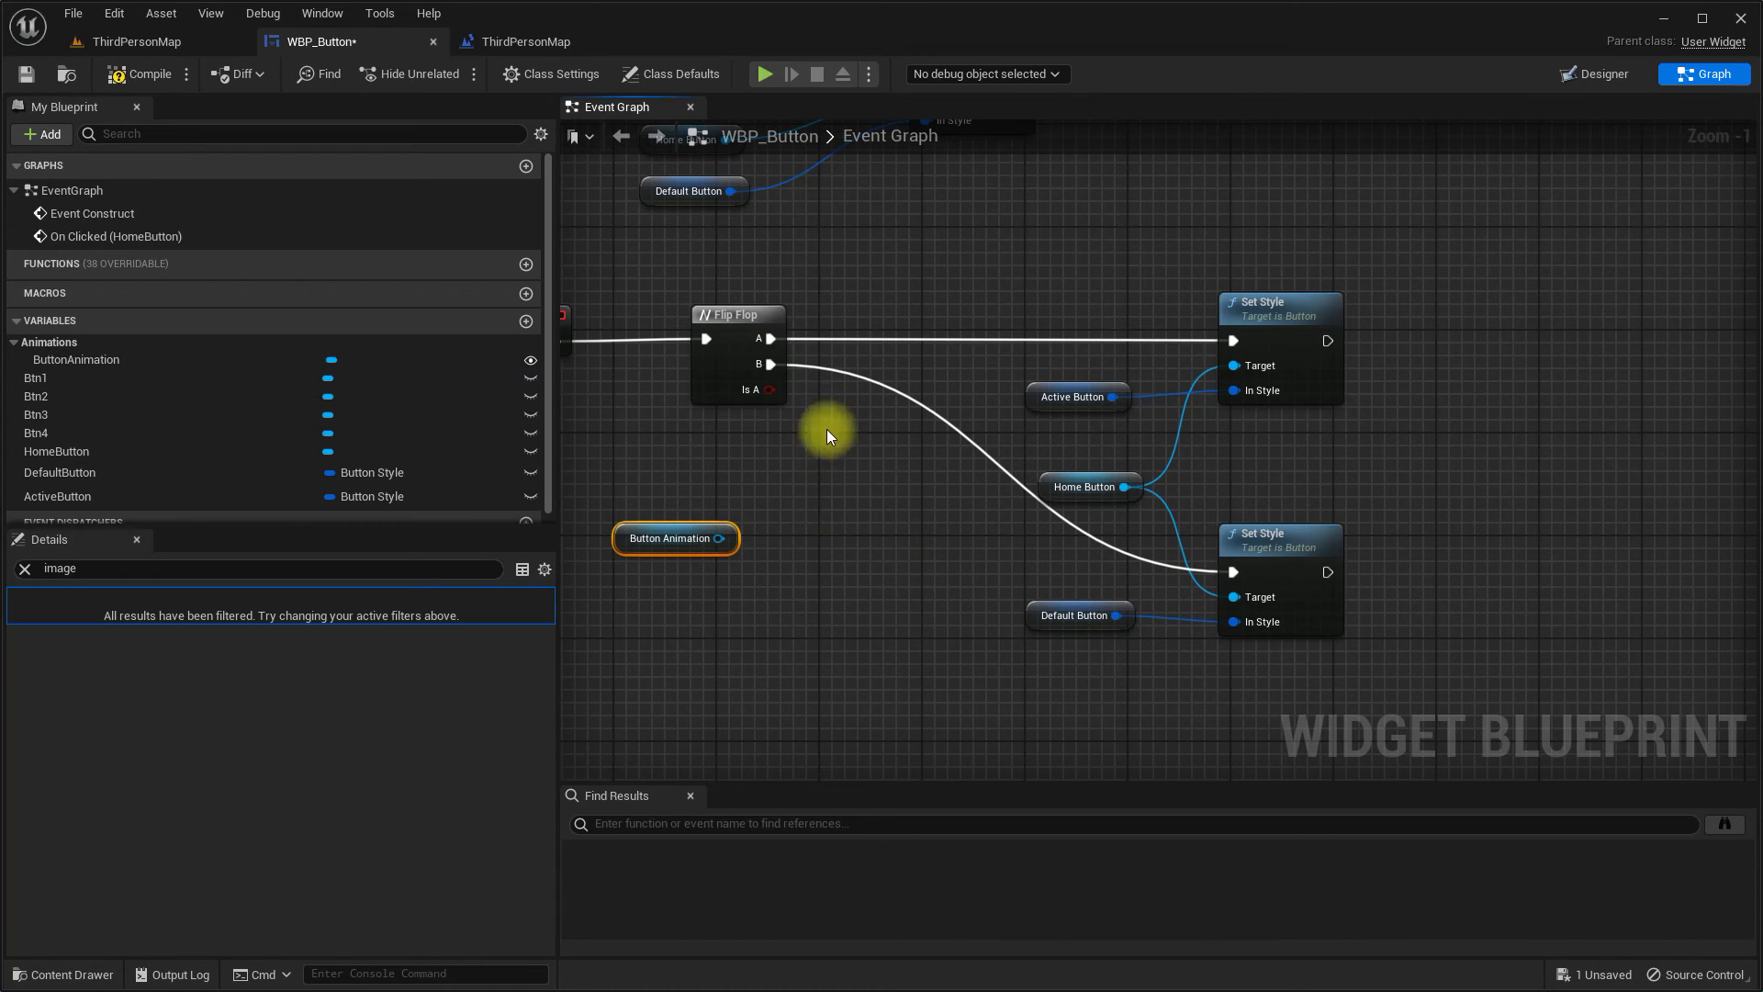
left_click_drag(925, 284, 1377, 677)
left_click_drag(1261, 548, 1620, 549)
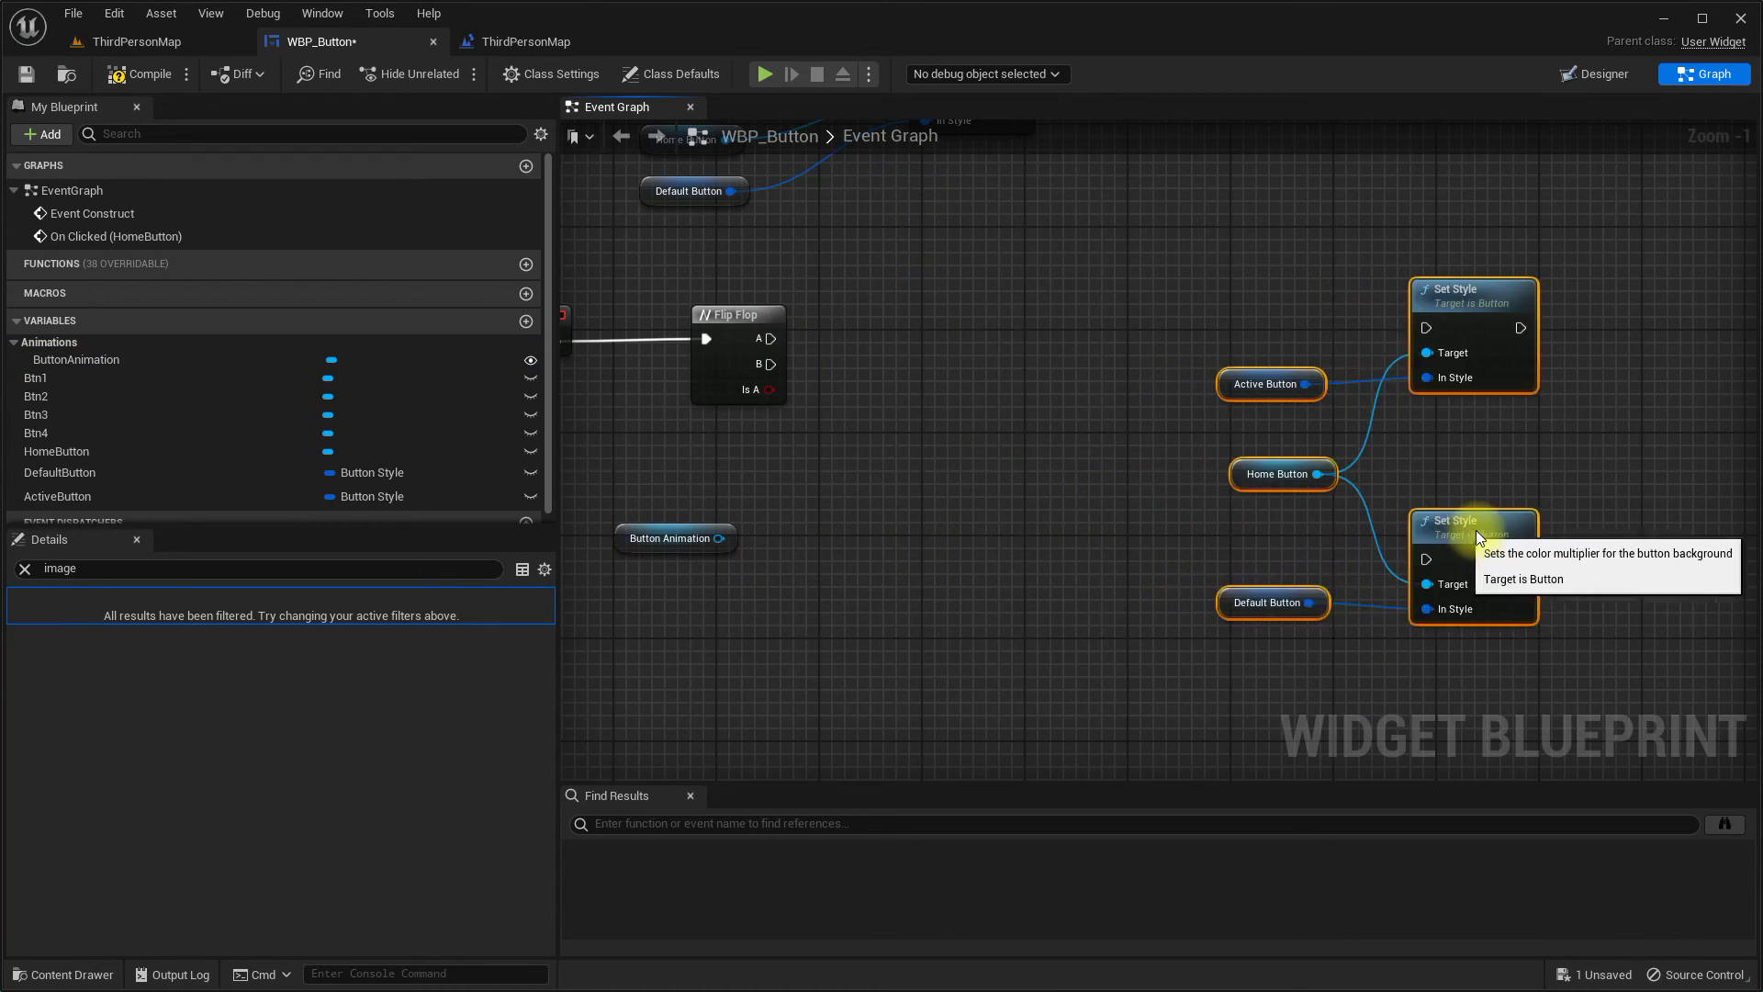
Step: Add a Play Animation node for ButtonAnimation driven by Flip Flop A
mouse_move(645, 538)
left_mouse_down()
mouse_move(748, 500)
mouse_move(946, 339)
left_mouse_up()
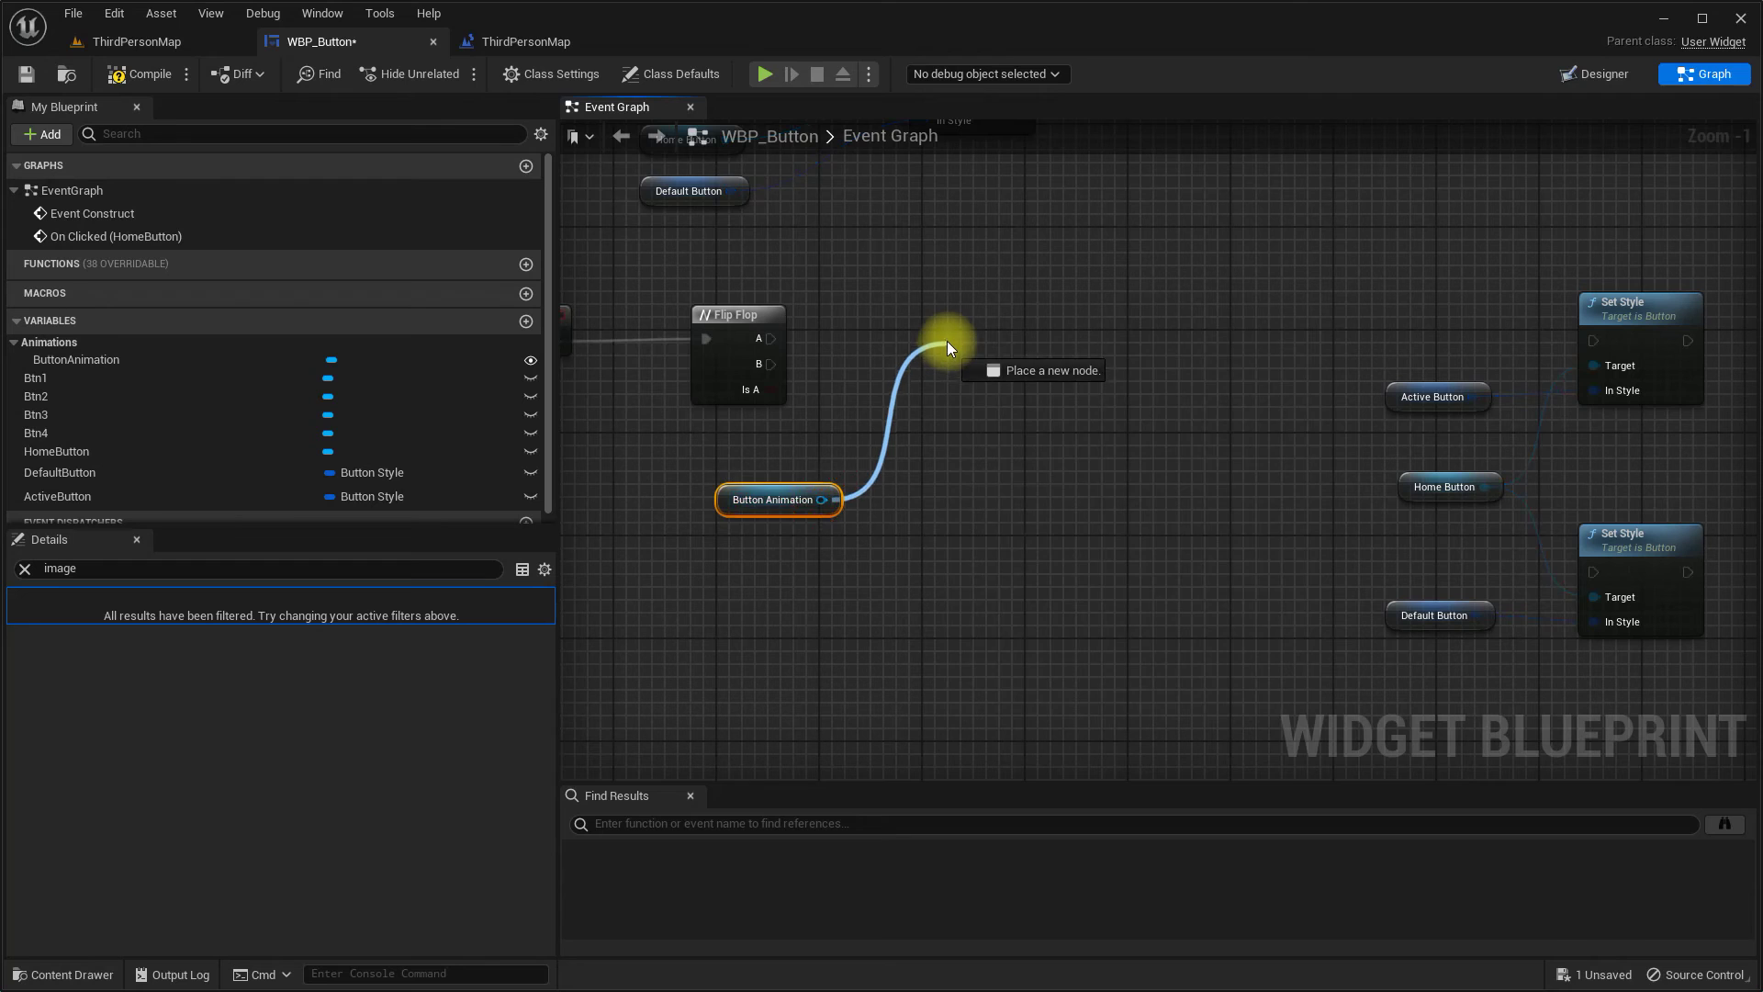
type("play ani")
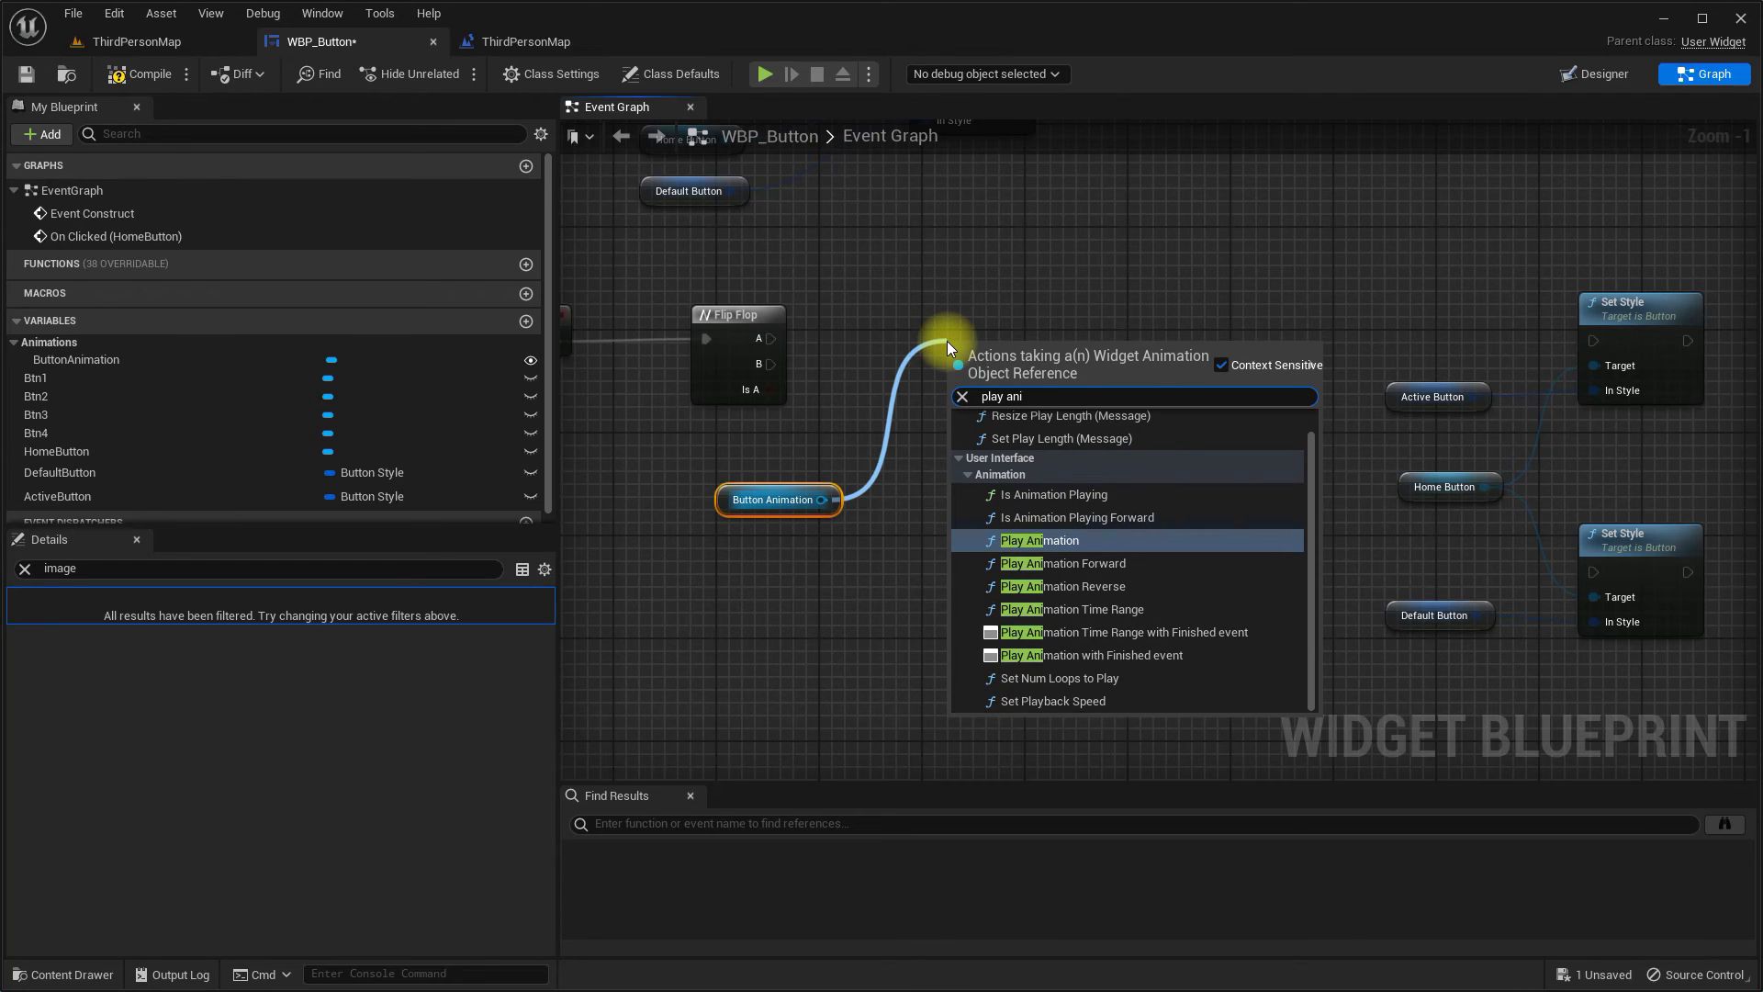
key("Return")
left_click_drag(769, 339, 985, 340)
Step: Duplicate the Play Animation node, drive it from Flip Flop B, and set it to Reverse
right_click_drag(965, 651, 976, 544)
key("ctrl+c")
key("ctrl+v")
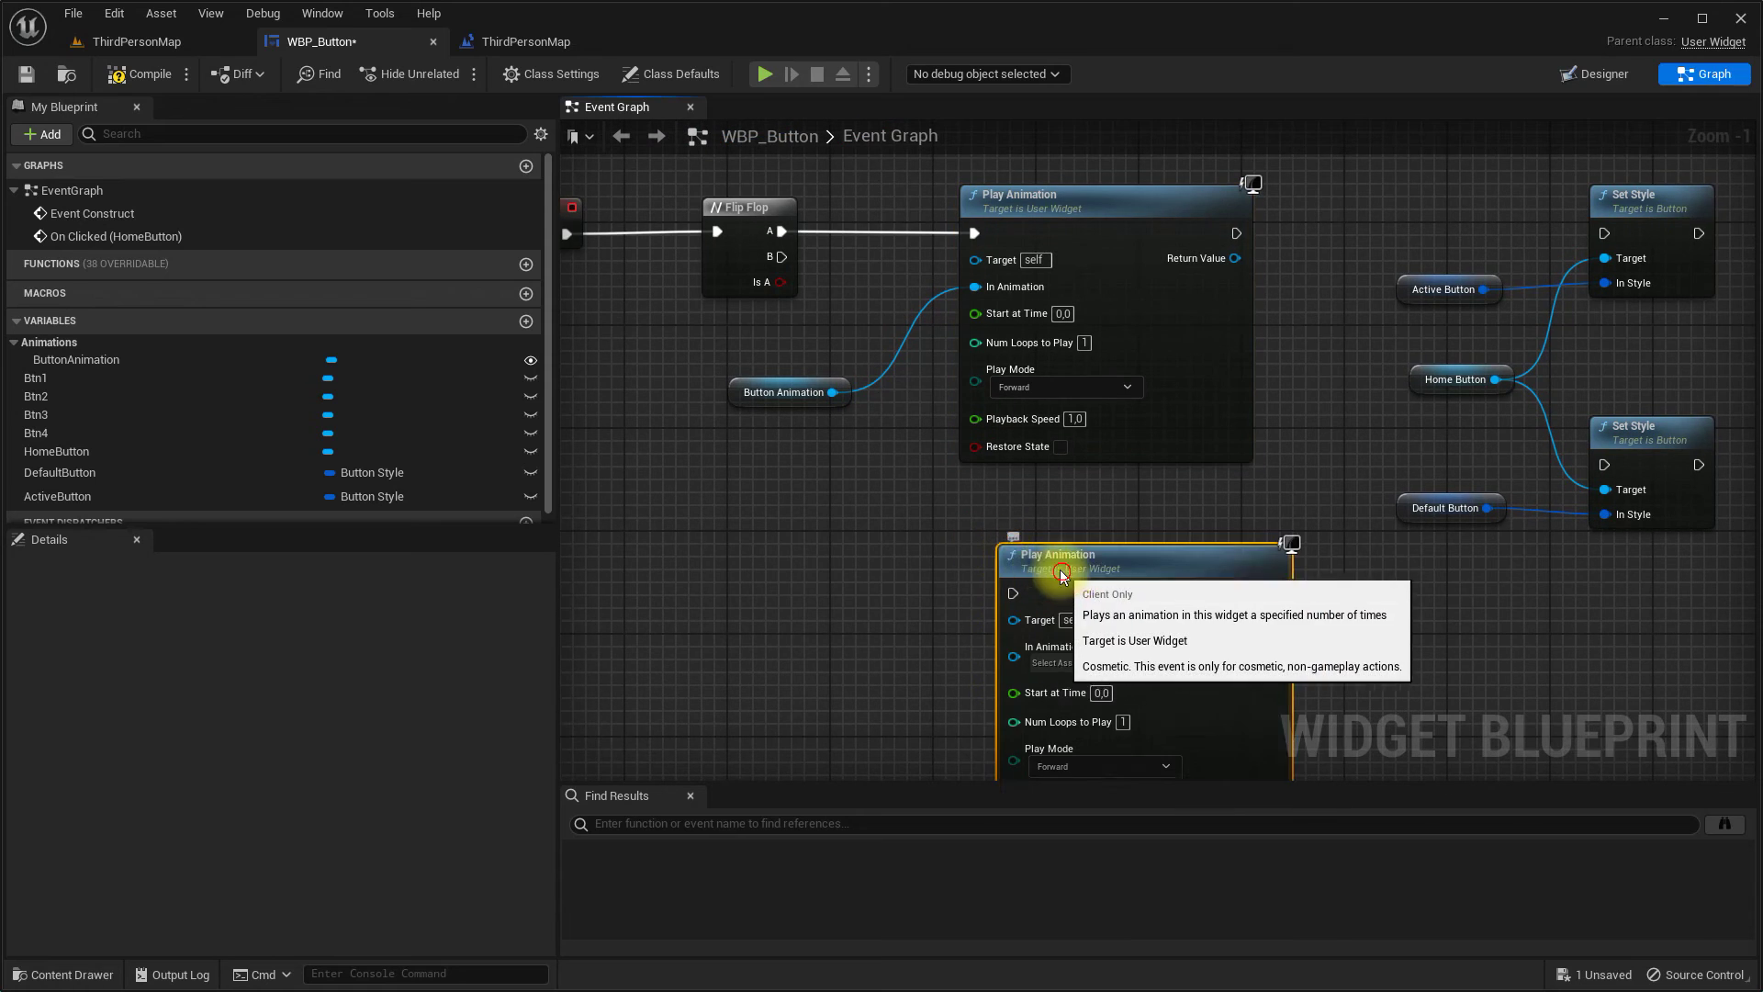
left_click_drag(781, 256, 974, 580)
left_click_drag(833, 392, 978, 652)
right_click_drag(863, 606, 847, 500)
left_click(1028, 650)
left_click(973, 670)
Step: Wire forward and reverse playback into the upper and lower Set Style nodes and tidy the graph
right_click_drag(1333, 536, 1112, 649)
left_click_drag(1015, 253, 1357, 323)
right_click_drag(1359, 386, 1338, 255)
left_click_drag(983, 453, 1384, 347)
left_click_drag(1213, 365, 1377, 404)
left_click_drag(1420, 338, 1423, 452)
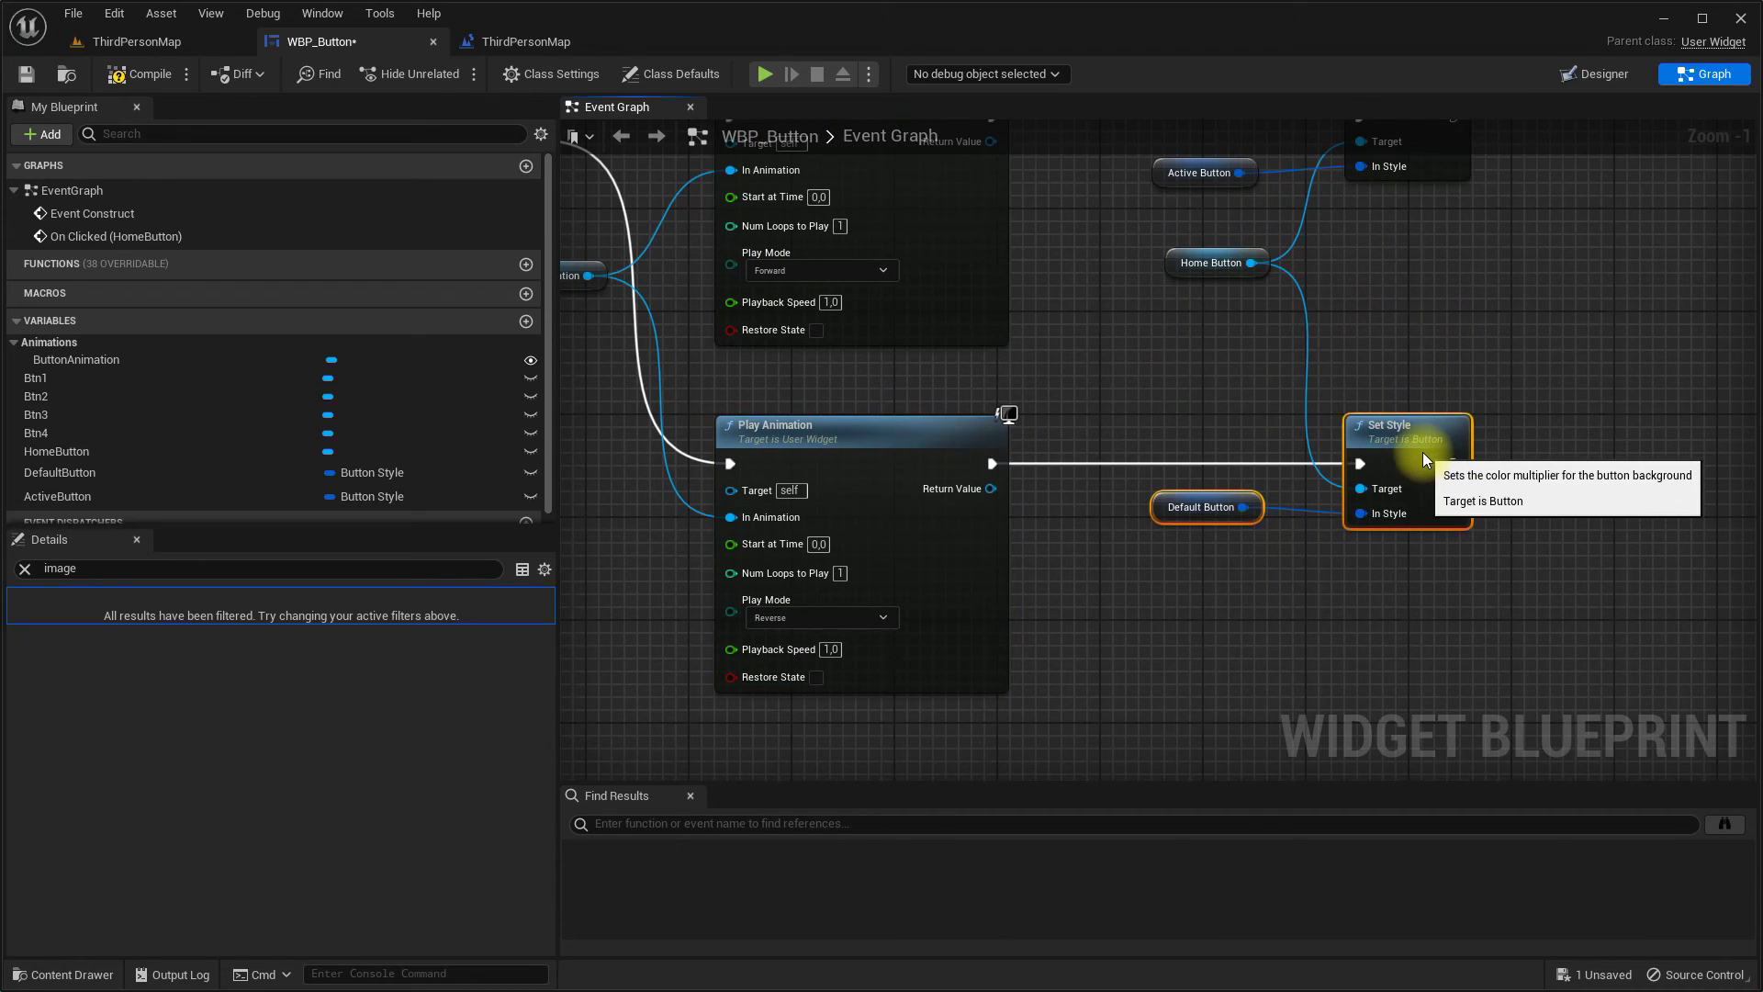
left_click_drag(1194, 263, 1192, 305)
scroll(1129, 389, "down", 3)
right_click_drag(1130, 389, 1229, 523)
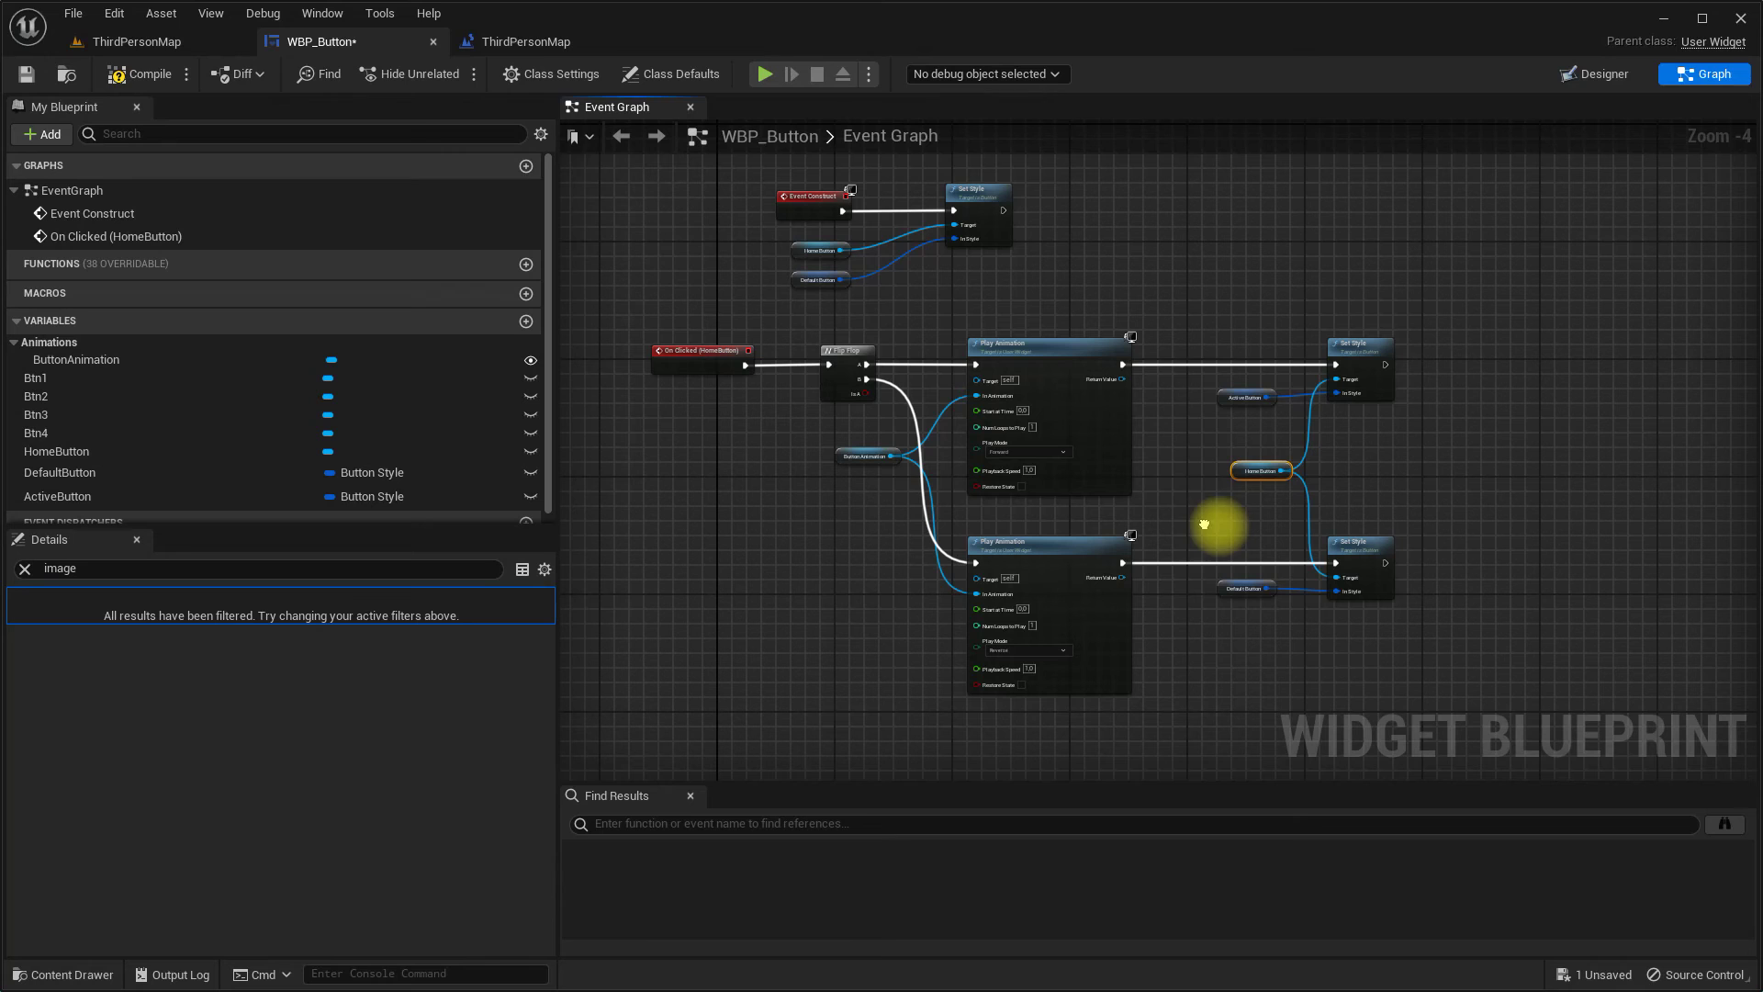
Step: Compile, play ThirdPersonMap, test the home button, then stop and return to WBP_Button
left_click(147, 75)
left_click(136, 41)
left_click(413, 75)
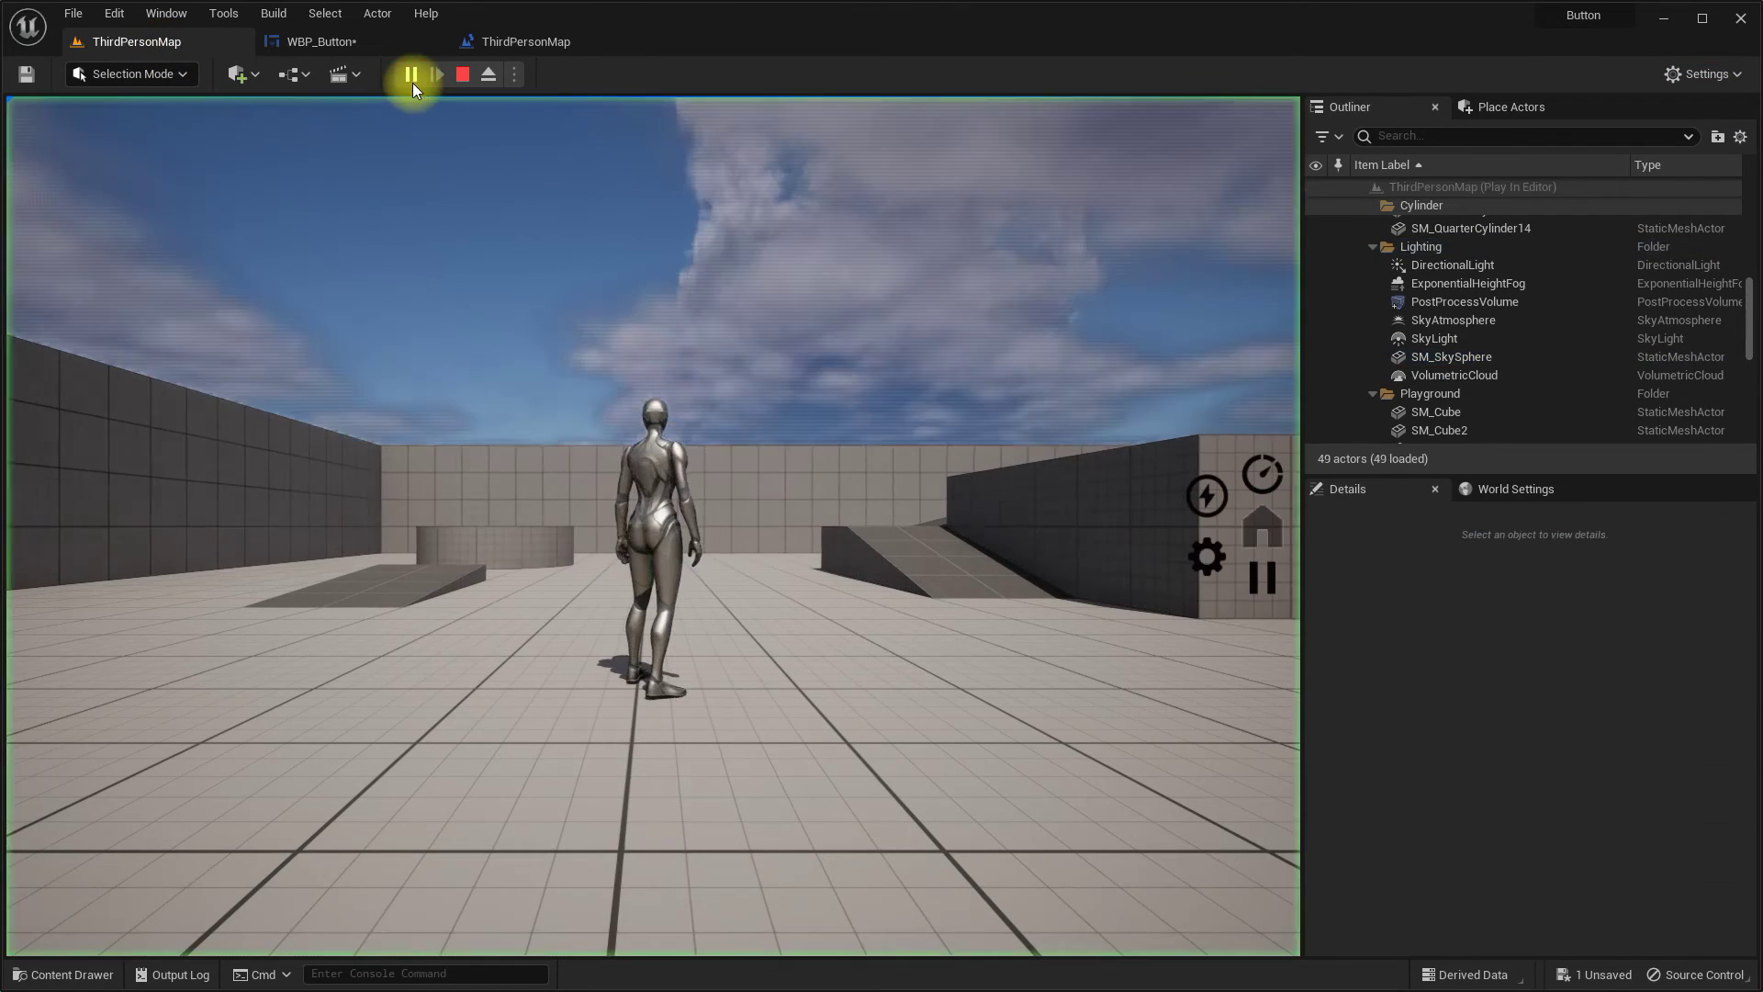
left_click(1262, 527)
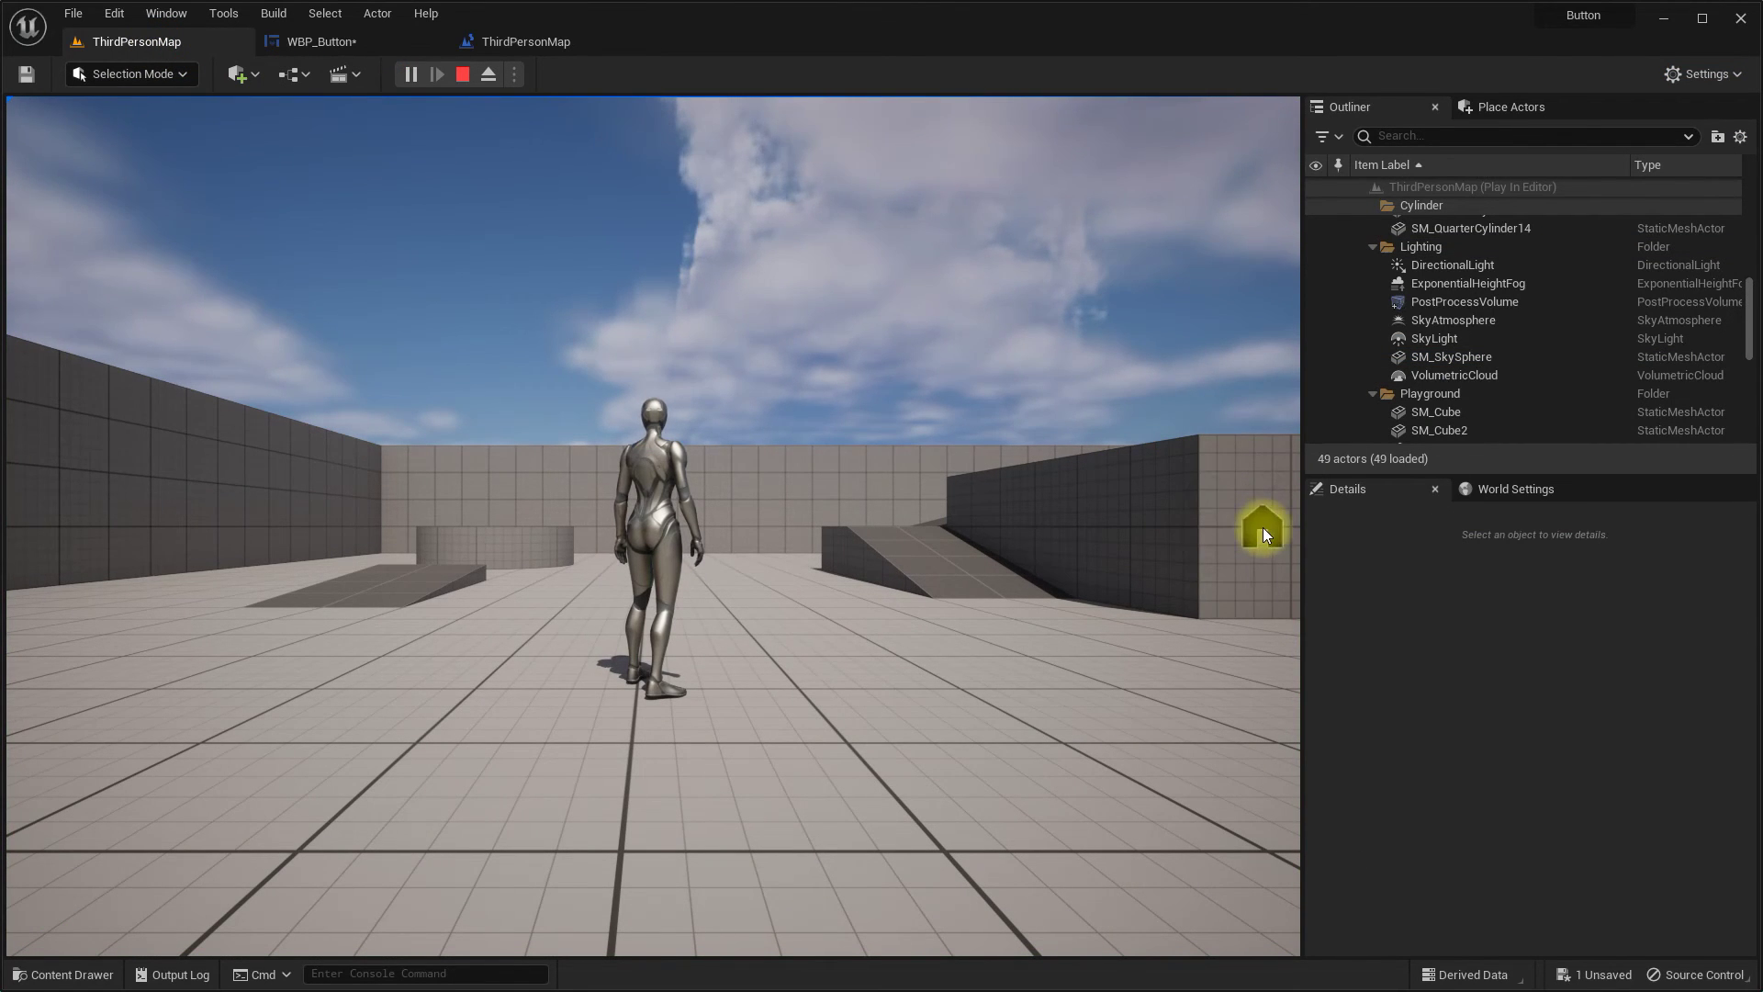
left_click(467, 80)
left_click(344, 43)
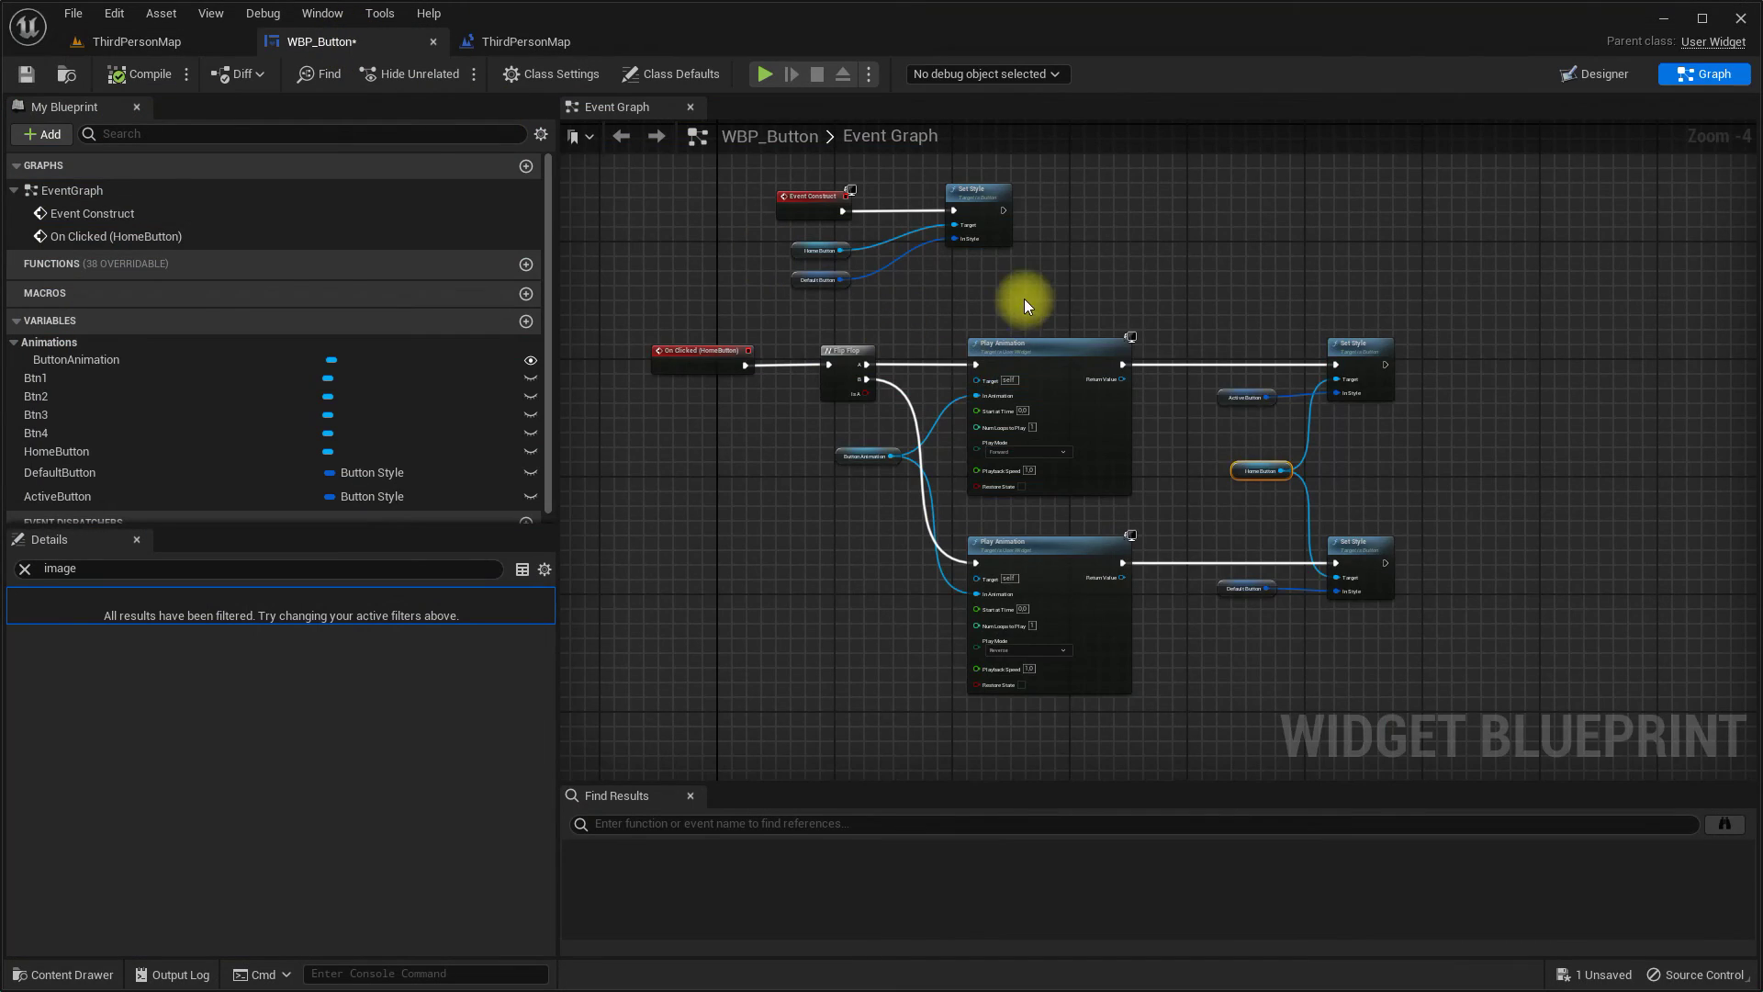
Step: Copy the Button Animation and Play Animation nodes and wire them after Event Construct's Set Style
scroll(1023, 294, "up", 2)
scroll(896, 471, "up", 2)
left_click_drag(658, 631, 702, 676)
scroll(909, 477, "up", 2)
key("ctrl+c")
left_click(1032, 276)
key("ctrl+v")
right_click_drag(1032, 518, 917, 626)
left_click(916, 626)
key("ctrl+c")
key("ctrl+v")
left_click_drag(835, 360, 1232, 360)
left_click_drag(1037, 398, 1234, 433)
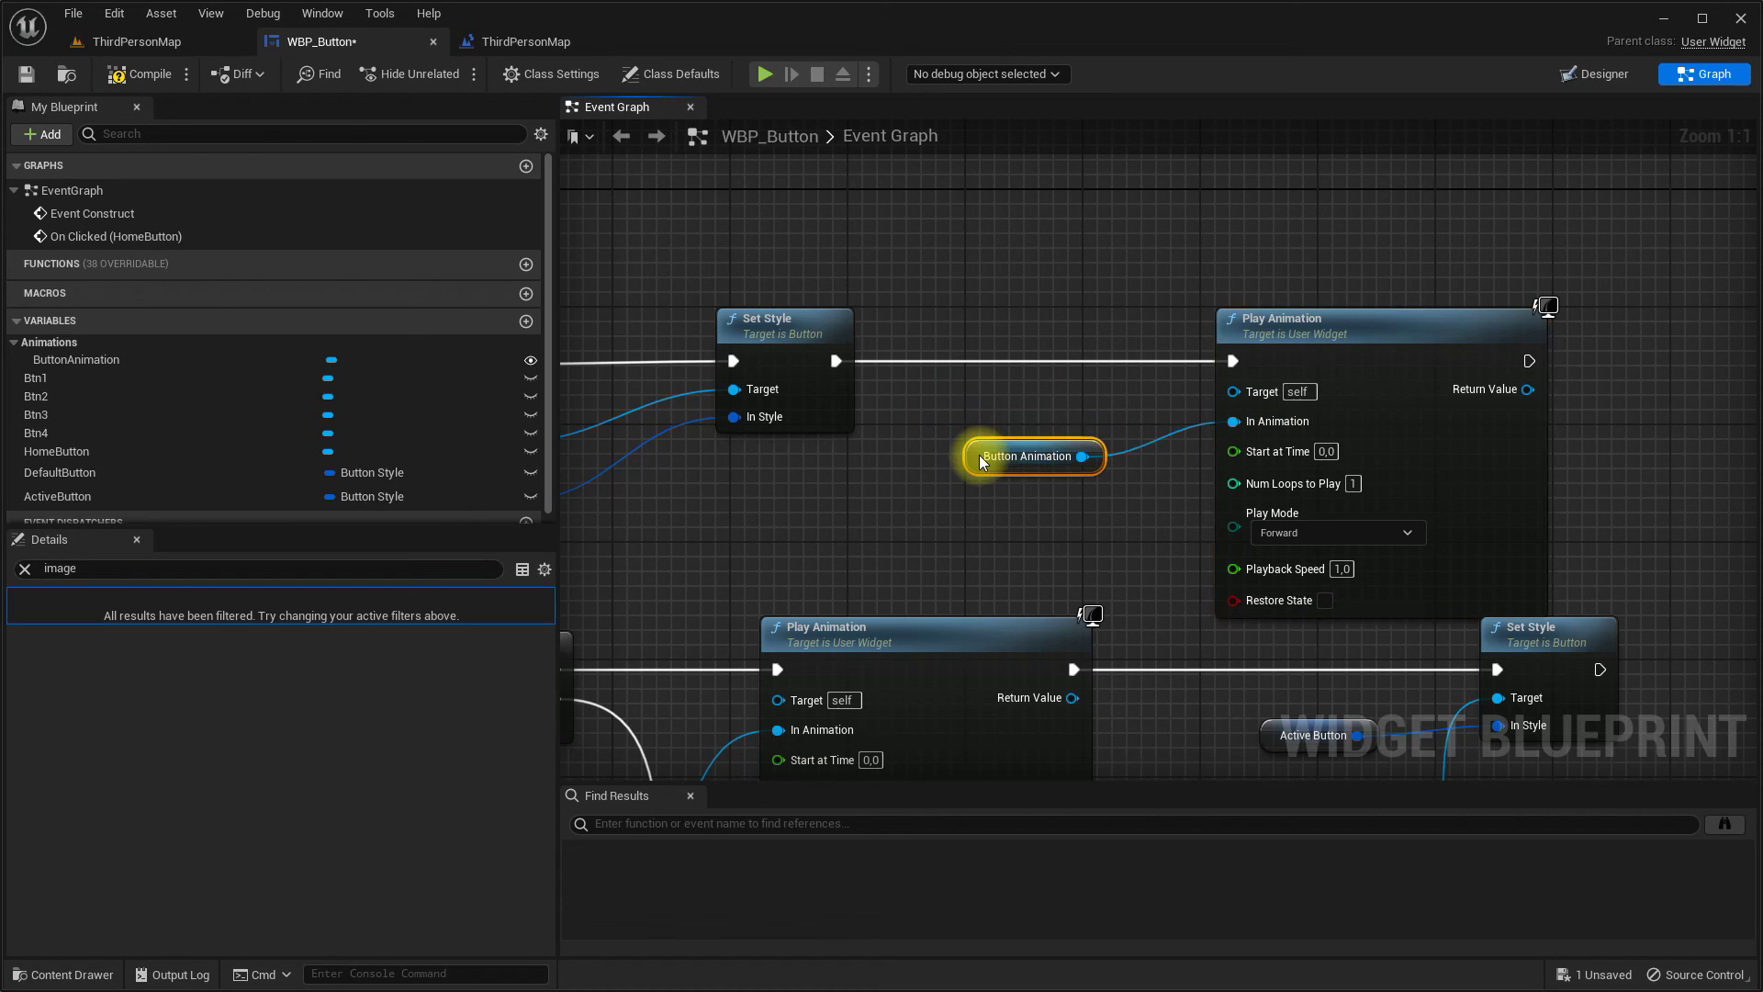
Step: Set the new Play Animation's Playback Speed to 0, compile, and start a play test
scroll(973, 459, "down", 3)
left_click_drag(635, 275, 1201, 527)
right_click_drag(1214, 301, 1214, 202)
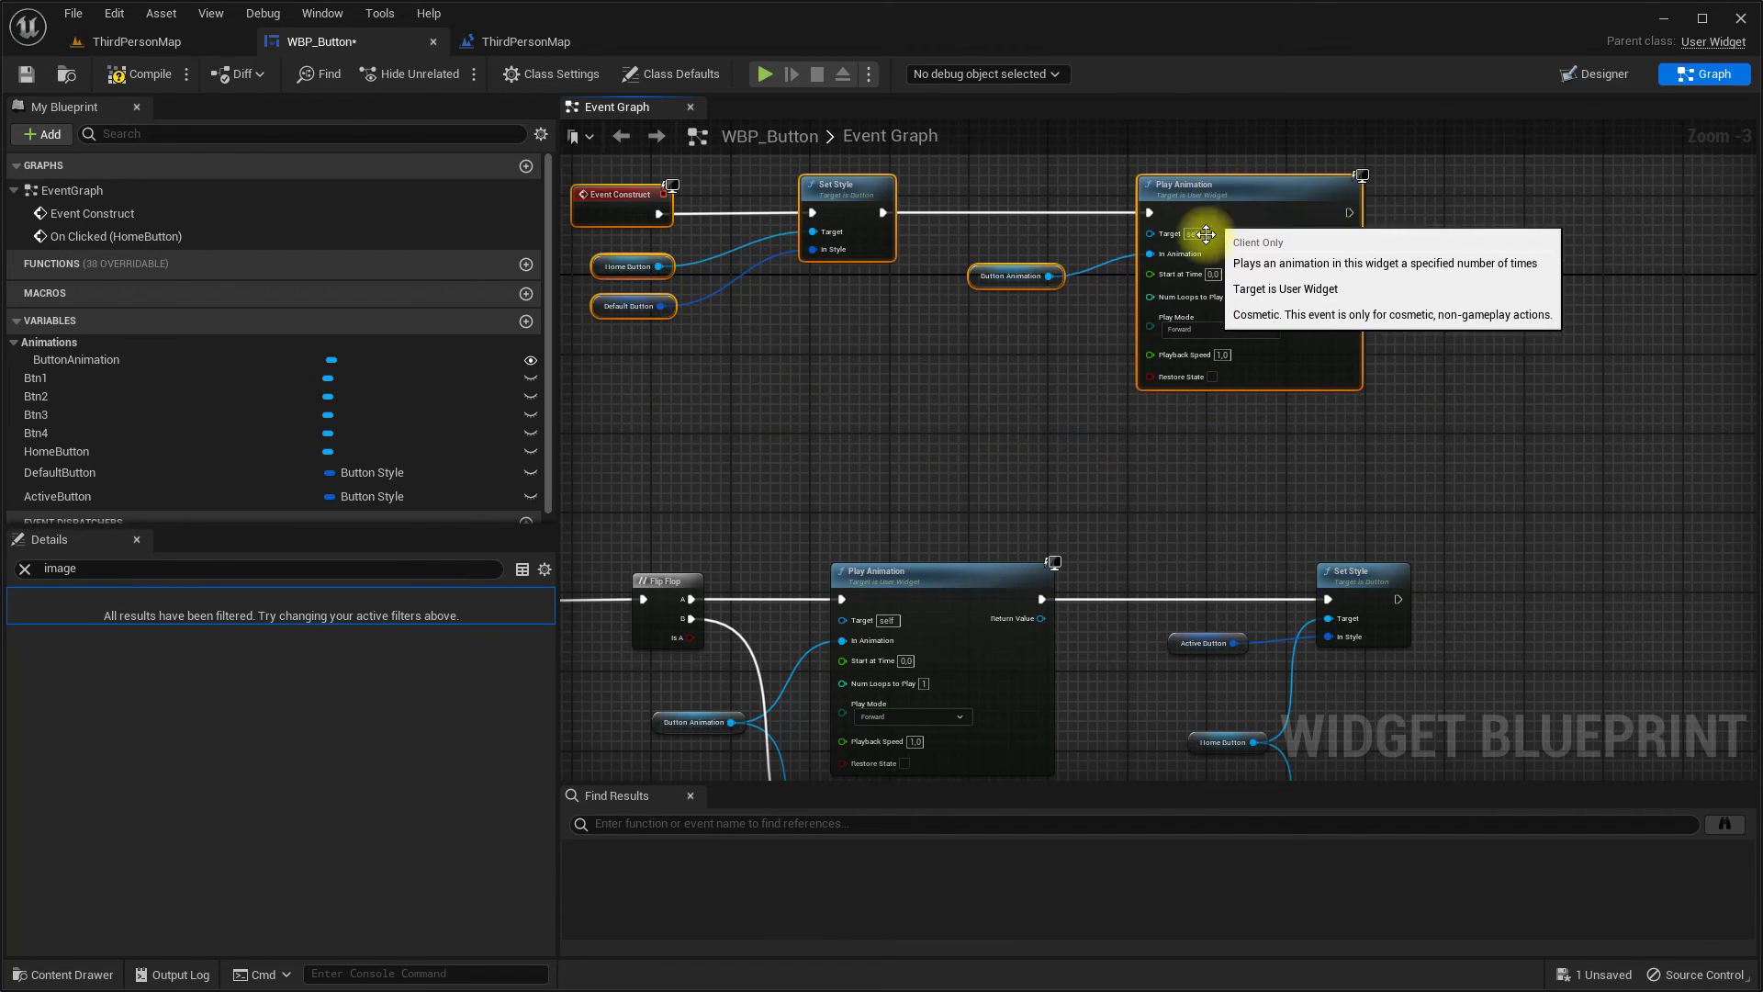
scroll(1055, 366, "up", 3)
left_click(1280, 486)
type("0")
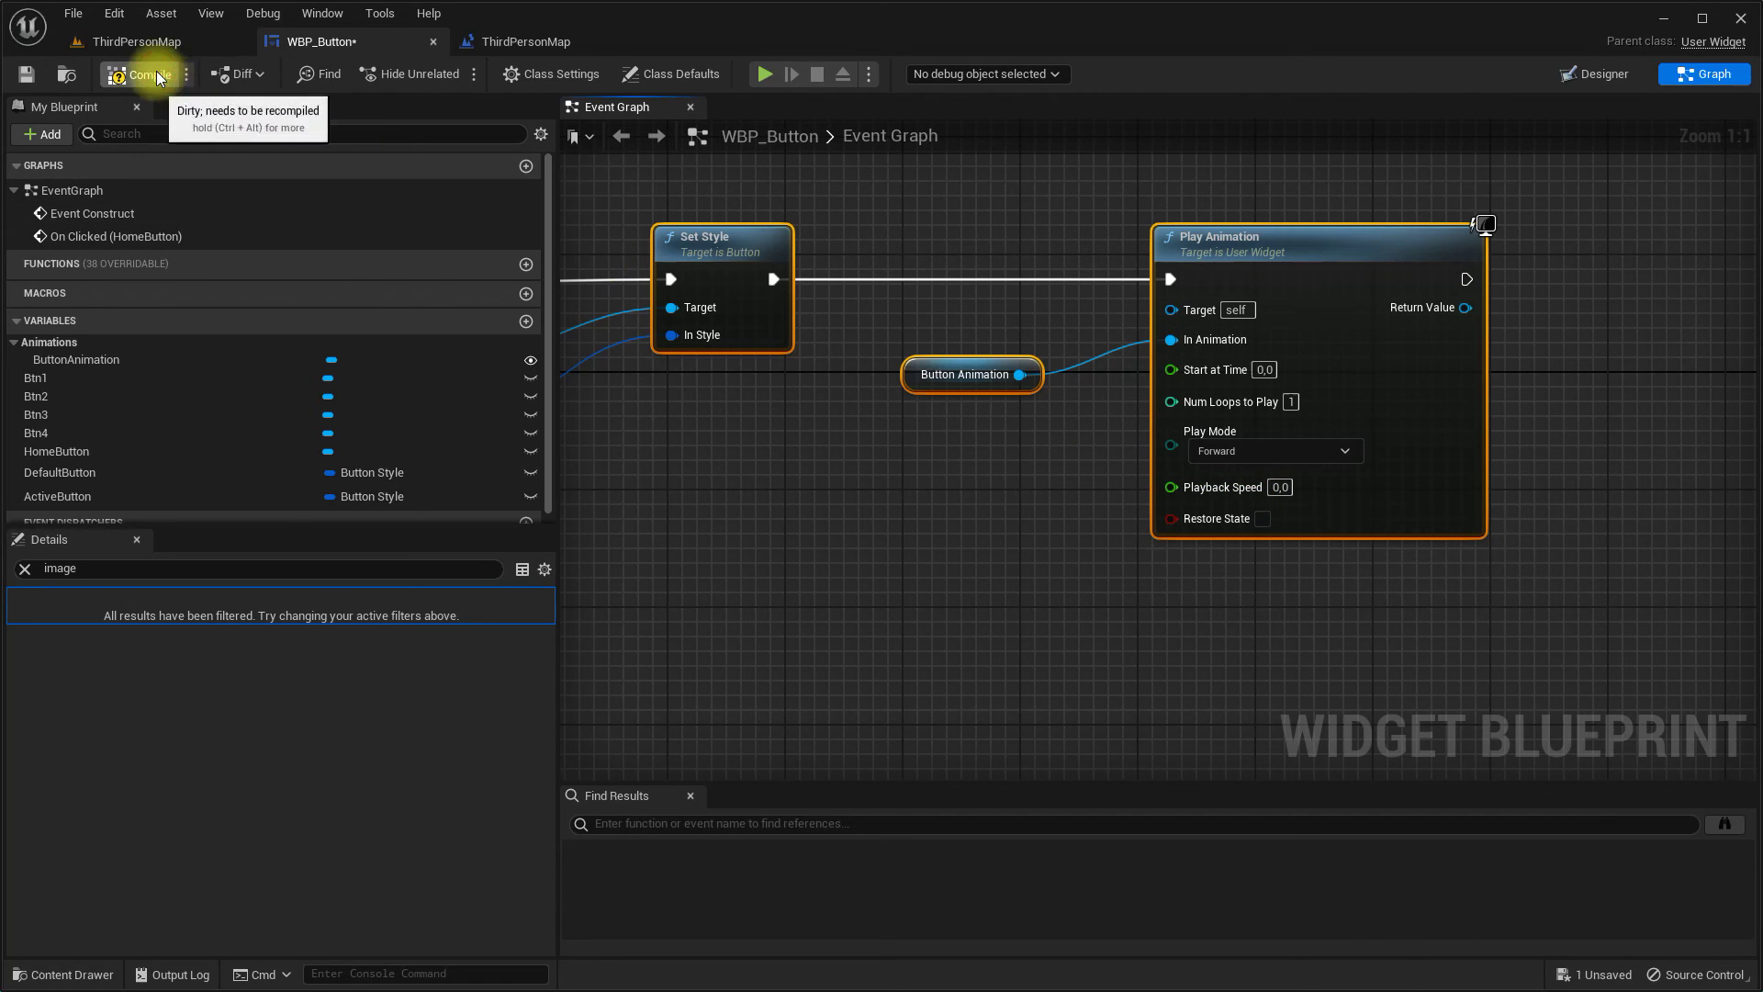
left_click(136, 42)
left_click(410, 73)
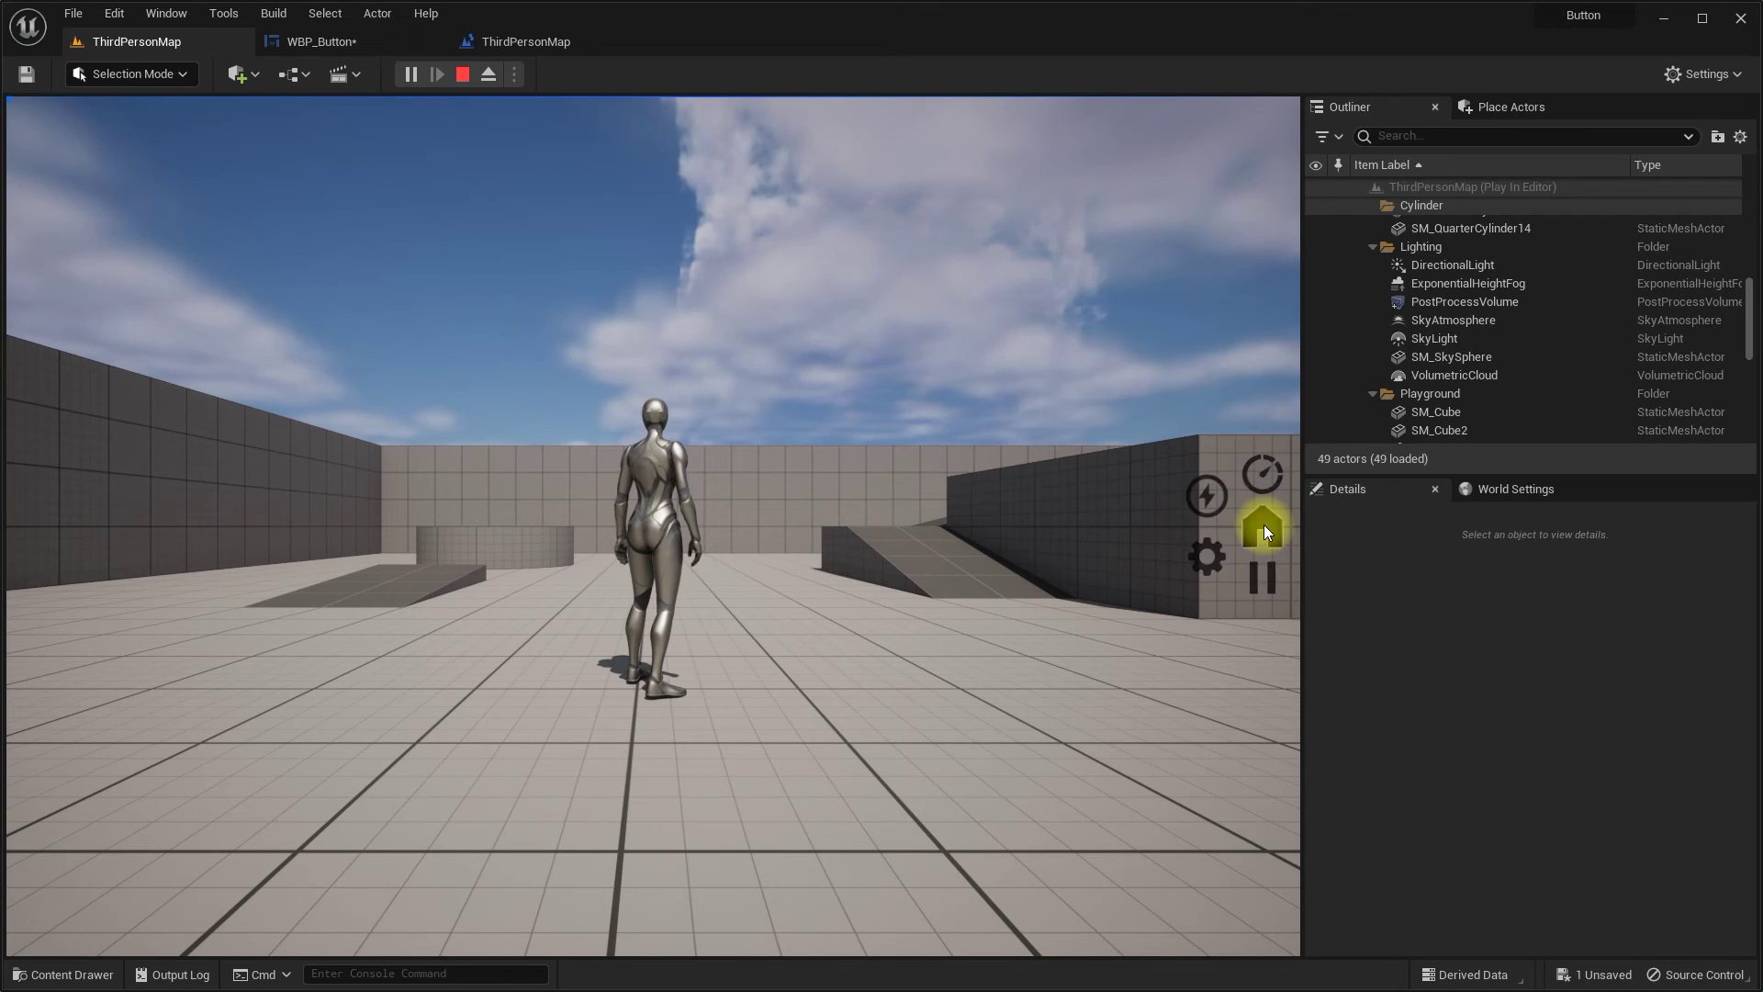
Step: Stop the test, reopen WBP_Button's Designer, and open ButtonAnimation with the playhead at 0.50
left_click(465, 76)
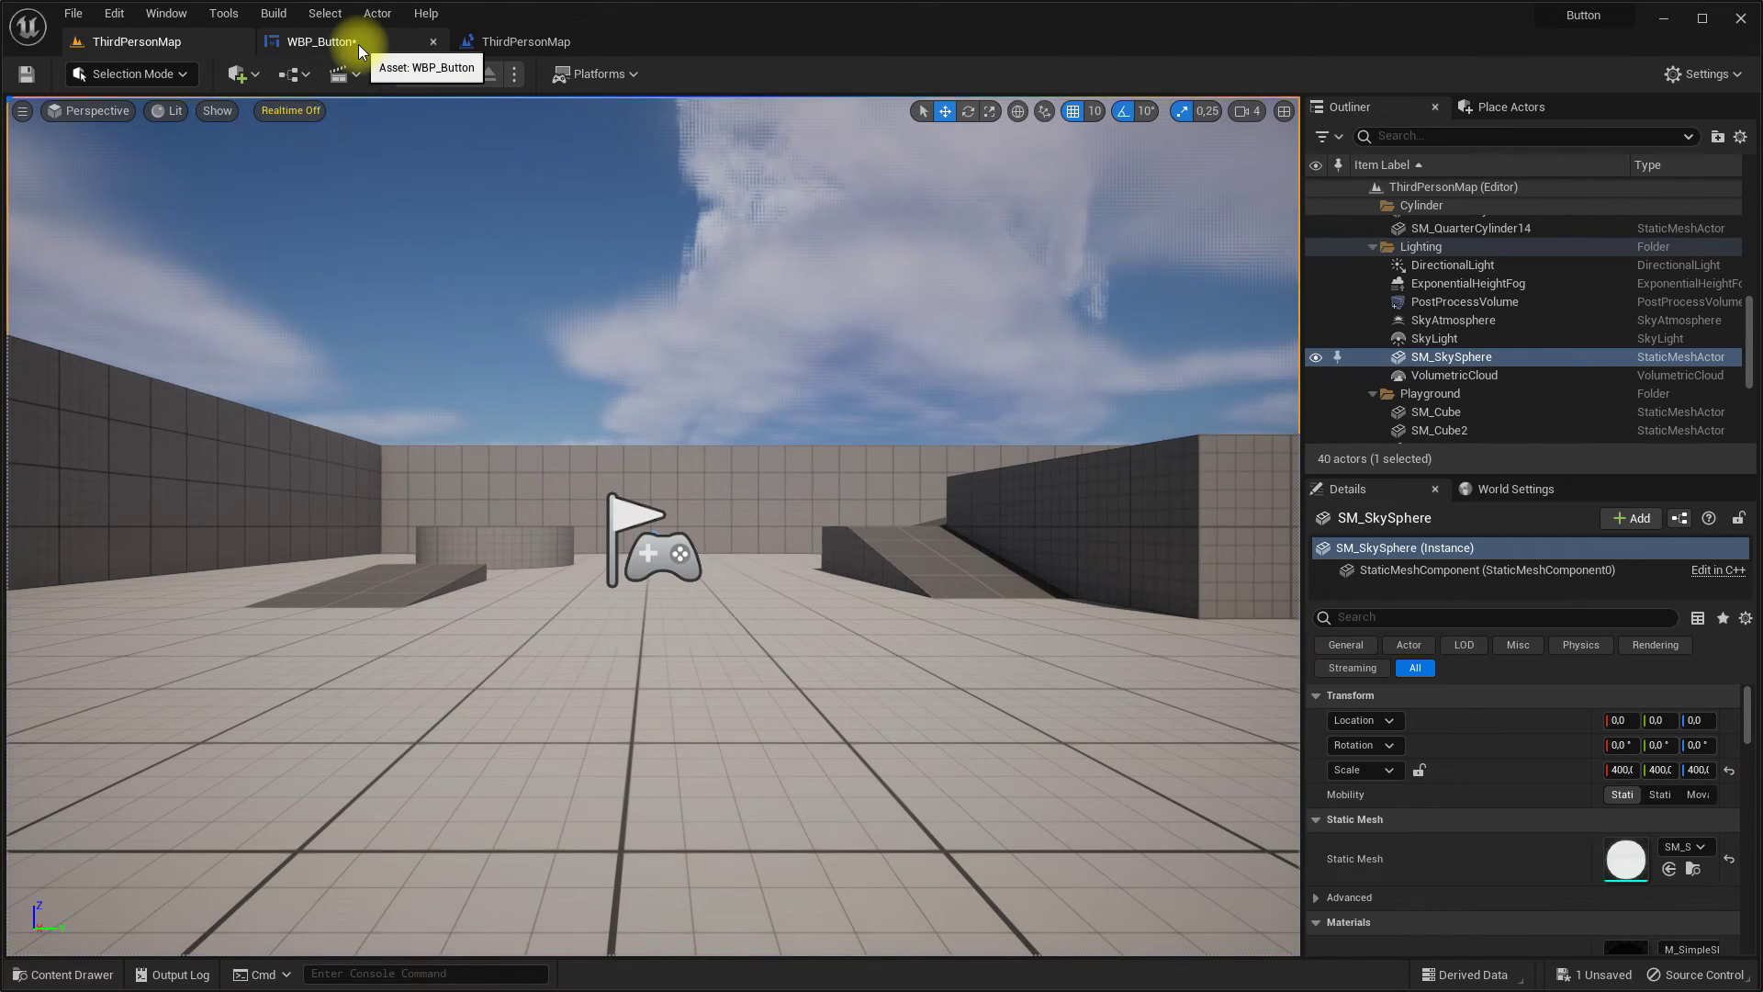
left_click(358, 44)
left_click(1583, 74)
scroll(1194, 565, "up", 9)
left_click(181, 974)
left_click(105, 506)
left_click(577, 941)
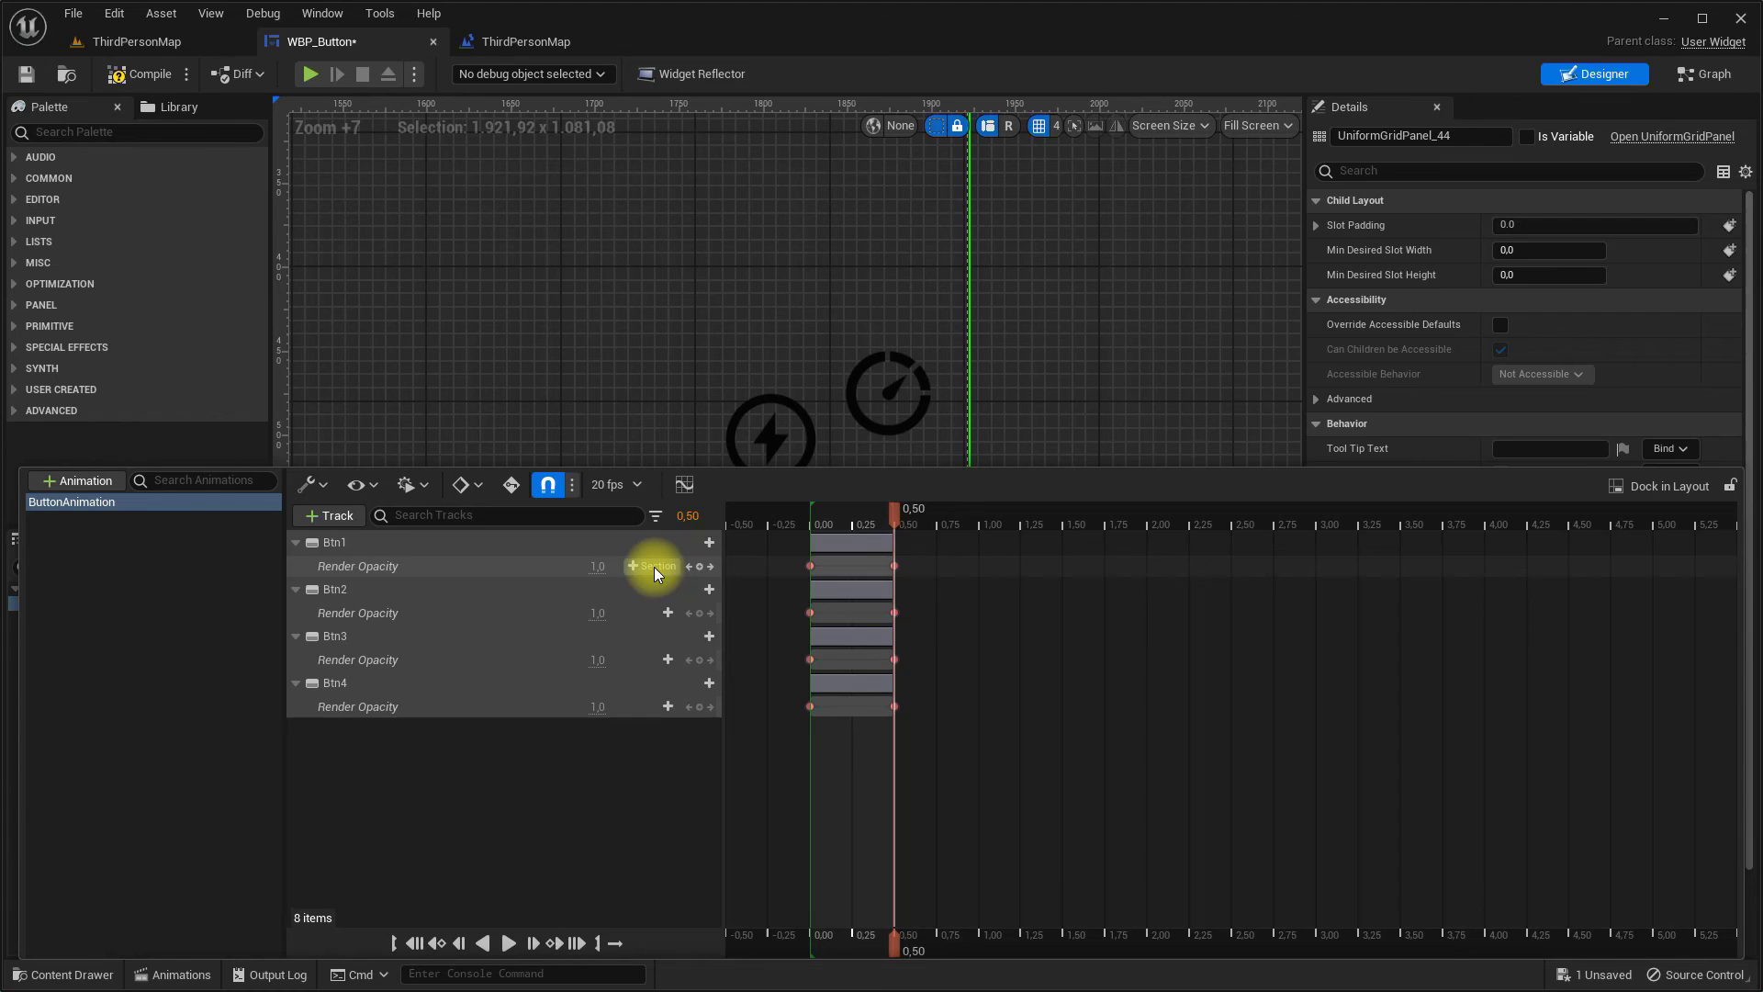
Step: Add Transform tracks to Btn1–Btn4, return the playhead to 0.00, and close the animations panel
left_click(709, 542)
left_click(725, 895)
left_click(700, 609)
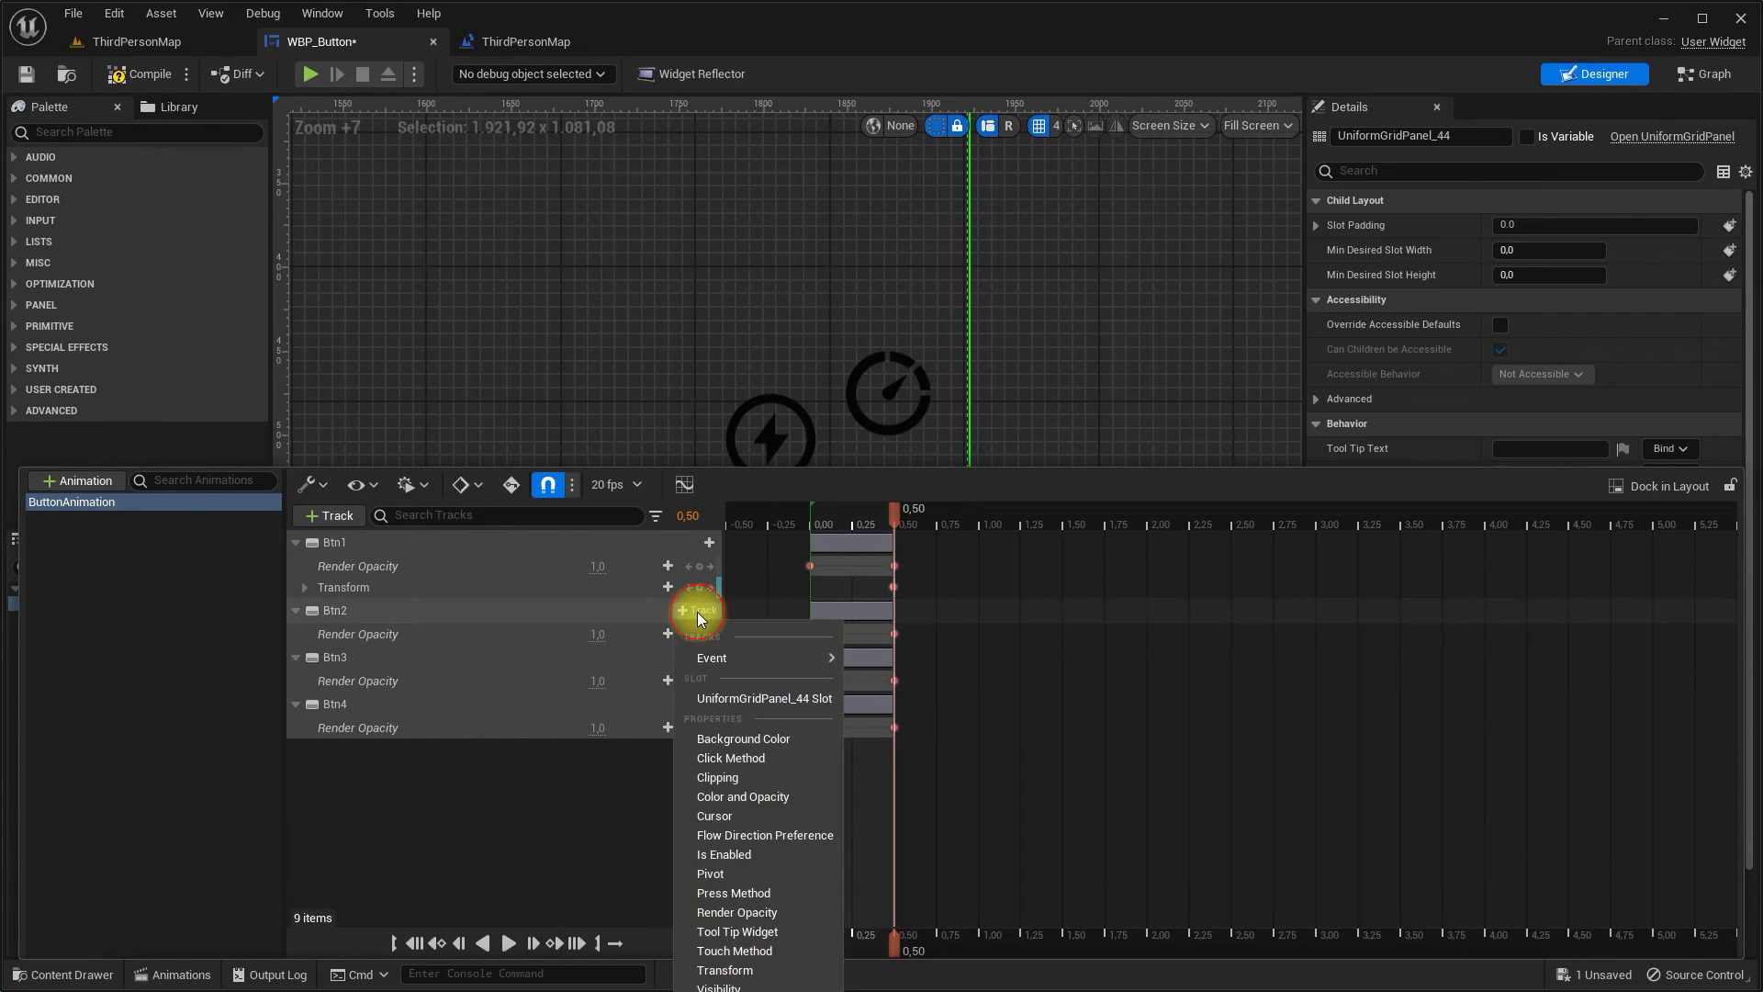
left_click(721, 948)
left_click(700, 681)
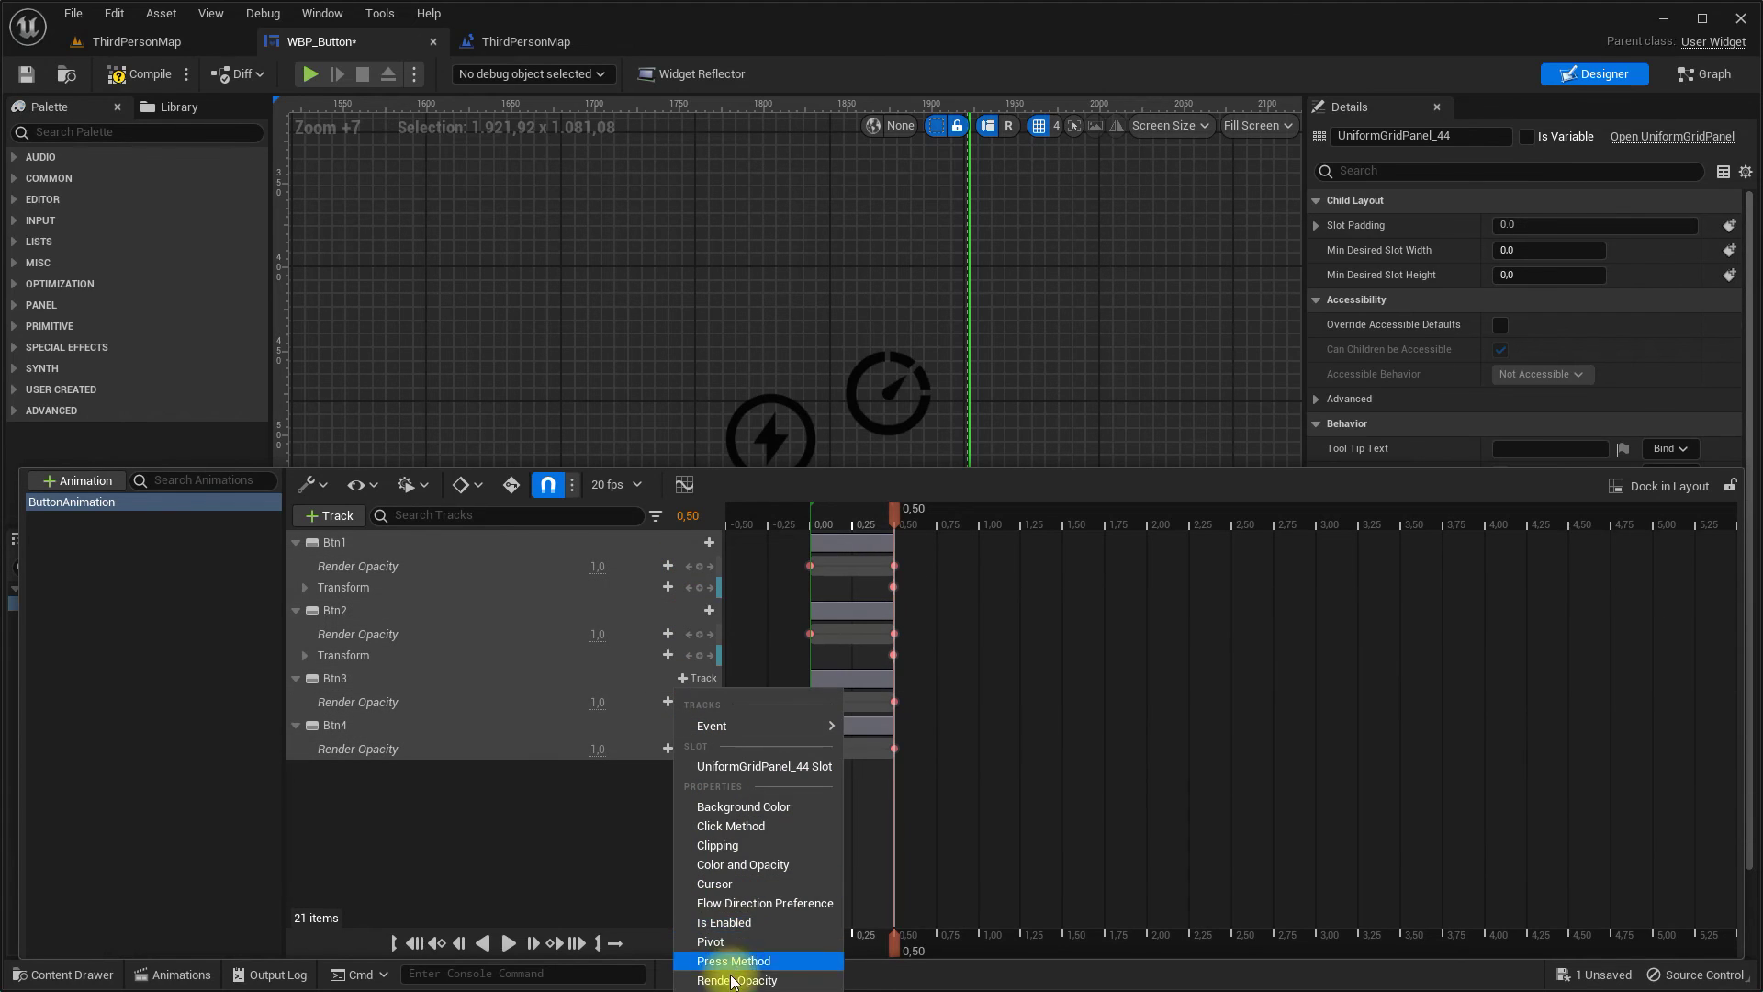
left_click(728, 933)
left_click(699, 746)
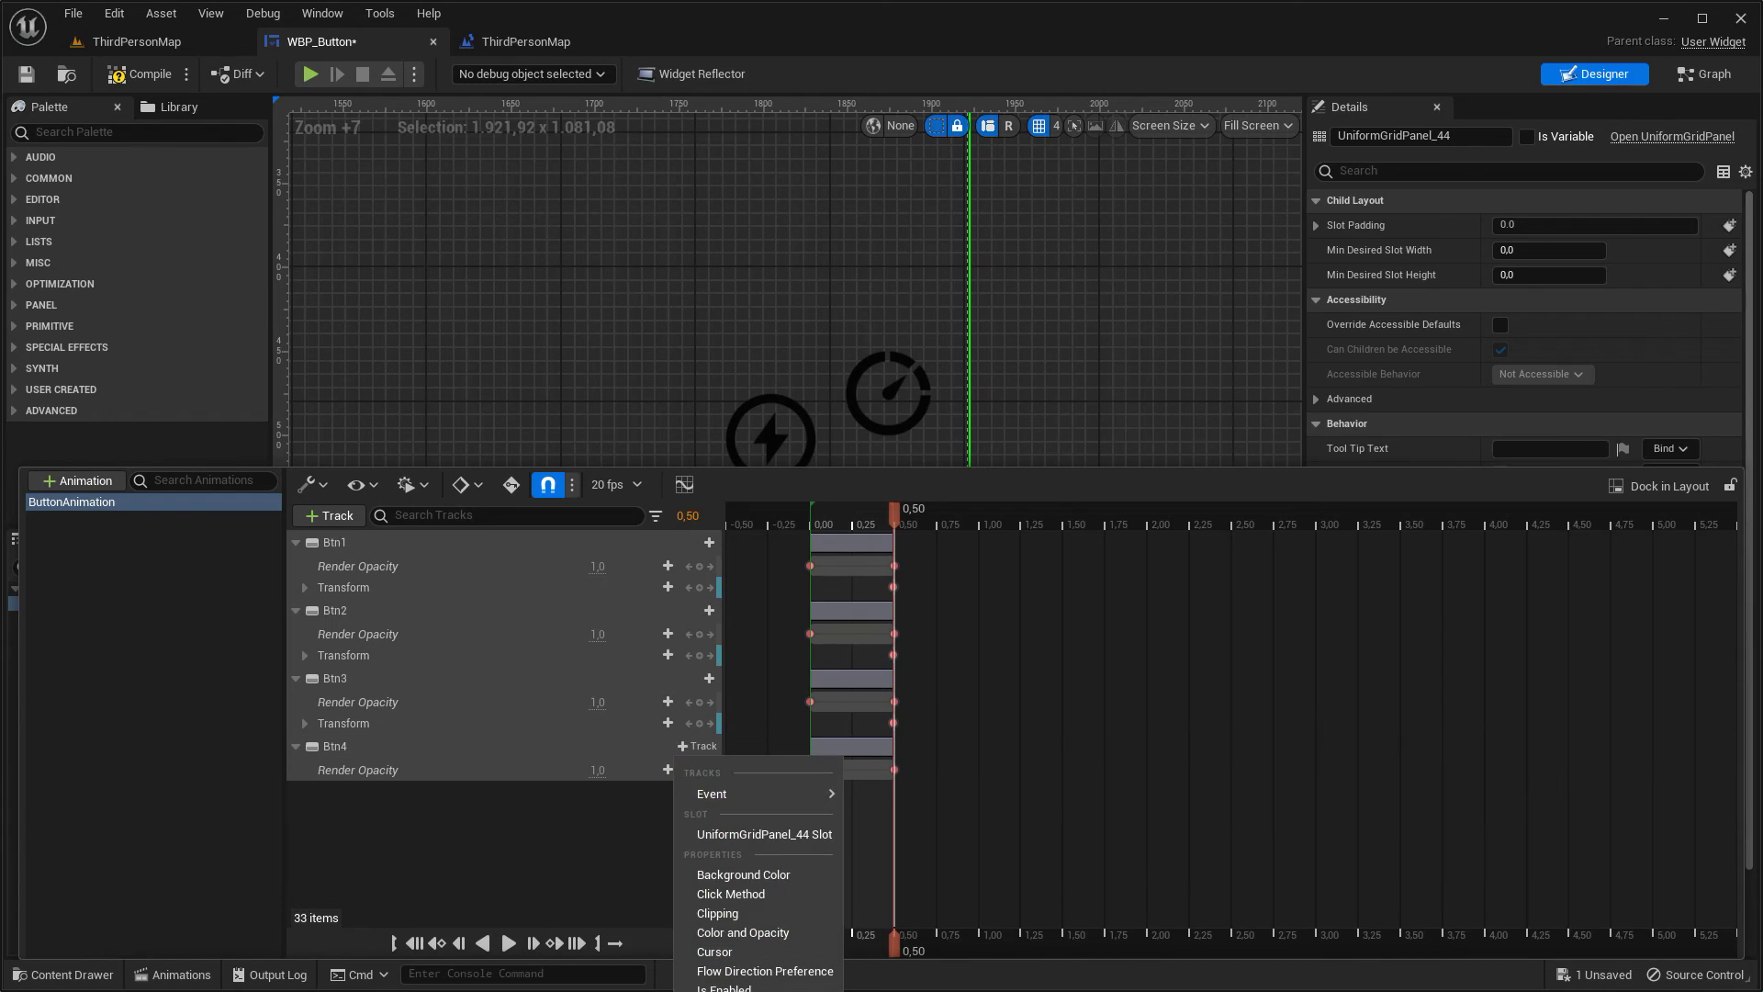
left_click(725, 955)
left_click(418, 953)
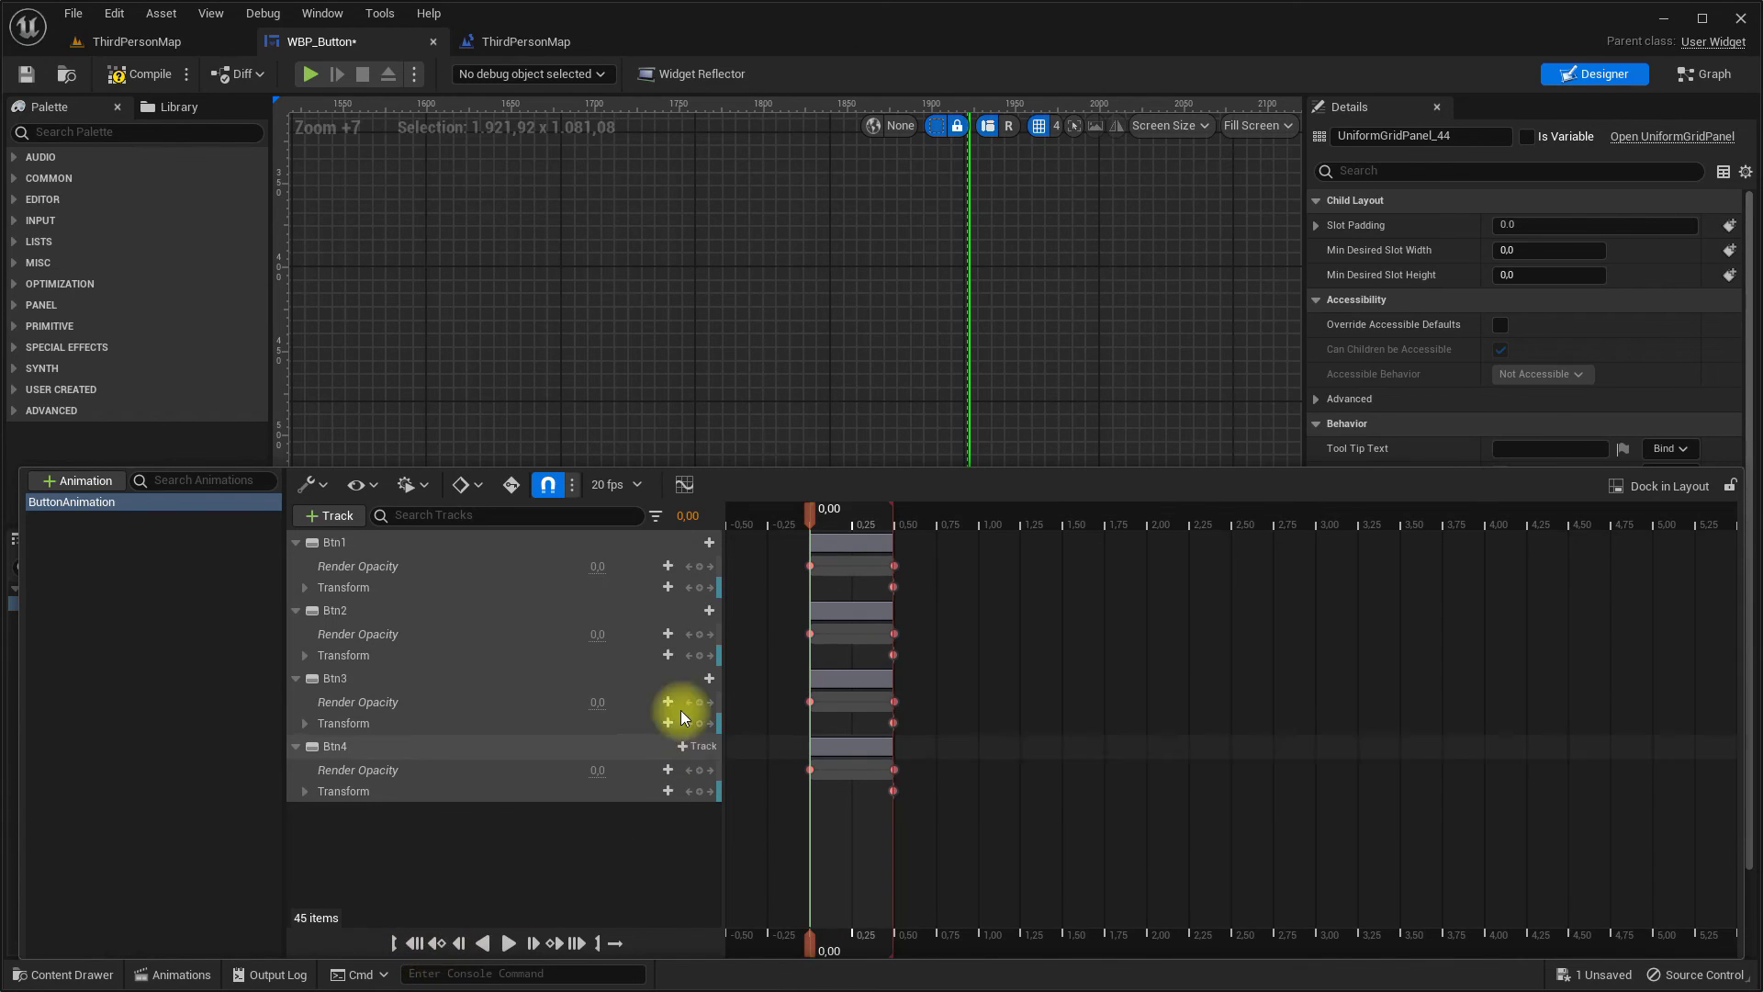
scroll(784, 427, "down", 3)
left_click(689, 334)
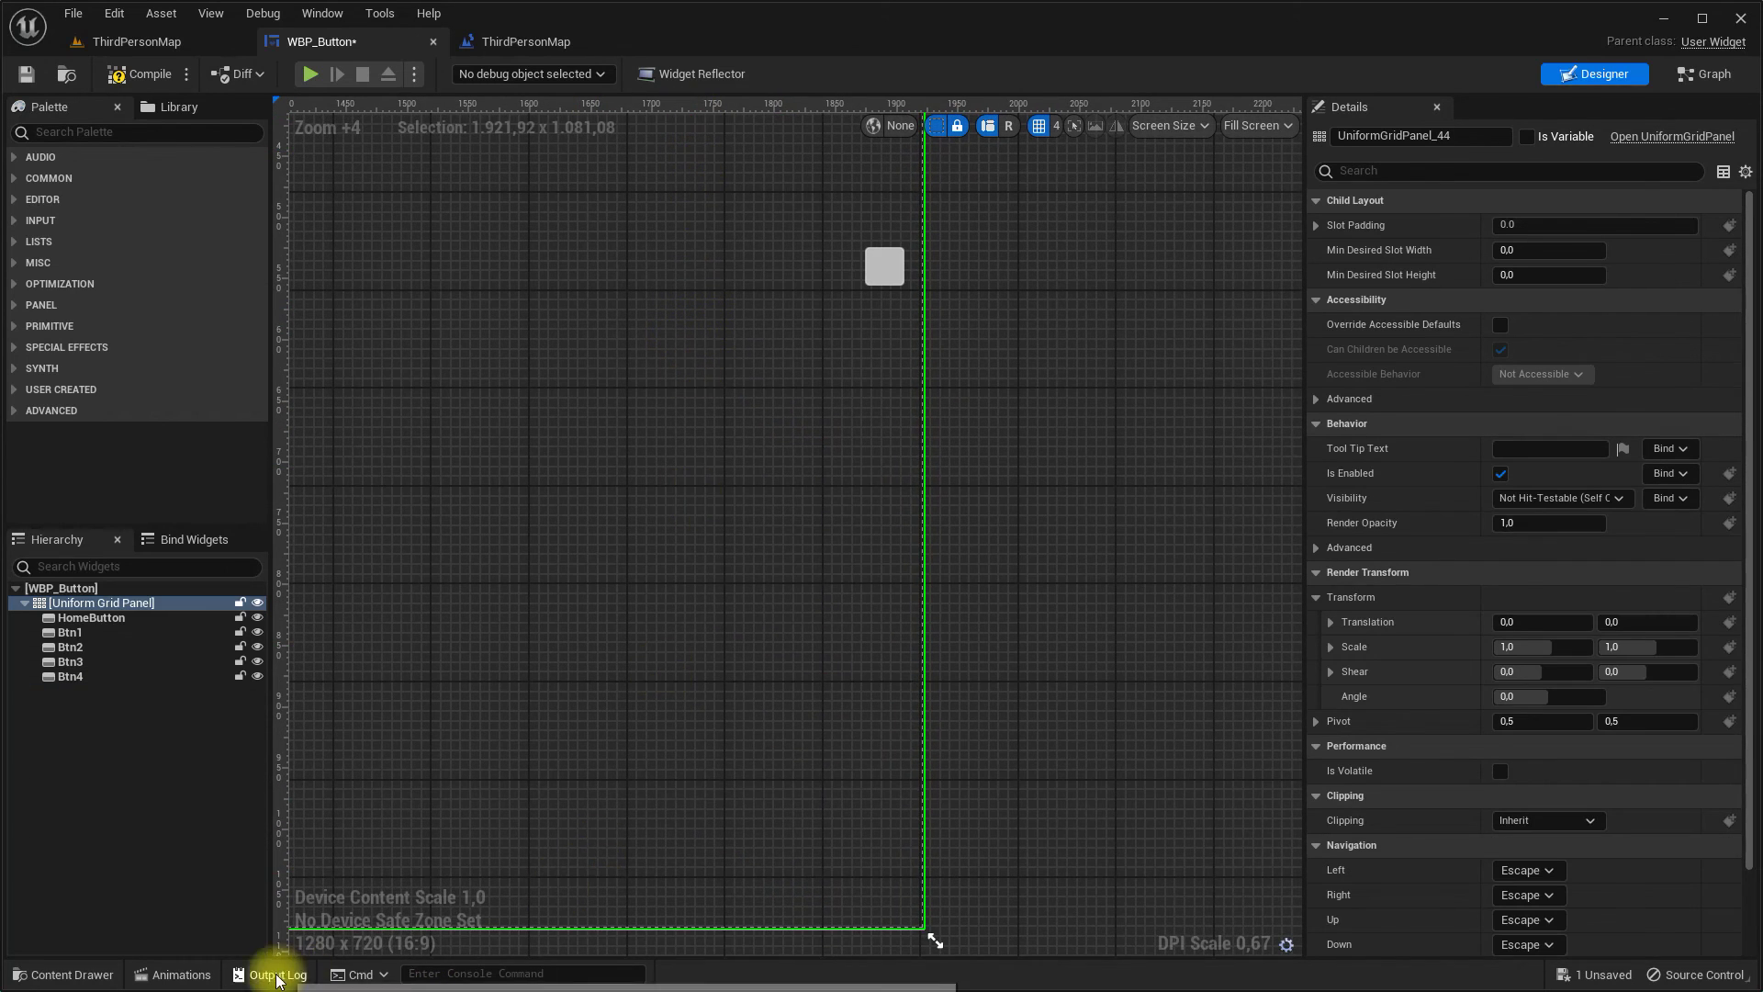
Step: In the ButtonAnimation timeline, key Btn1's starting Translation offset to push it upward
left_click(218, 974)
left_click(334, 542)
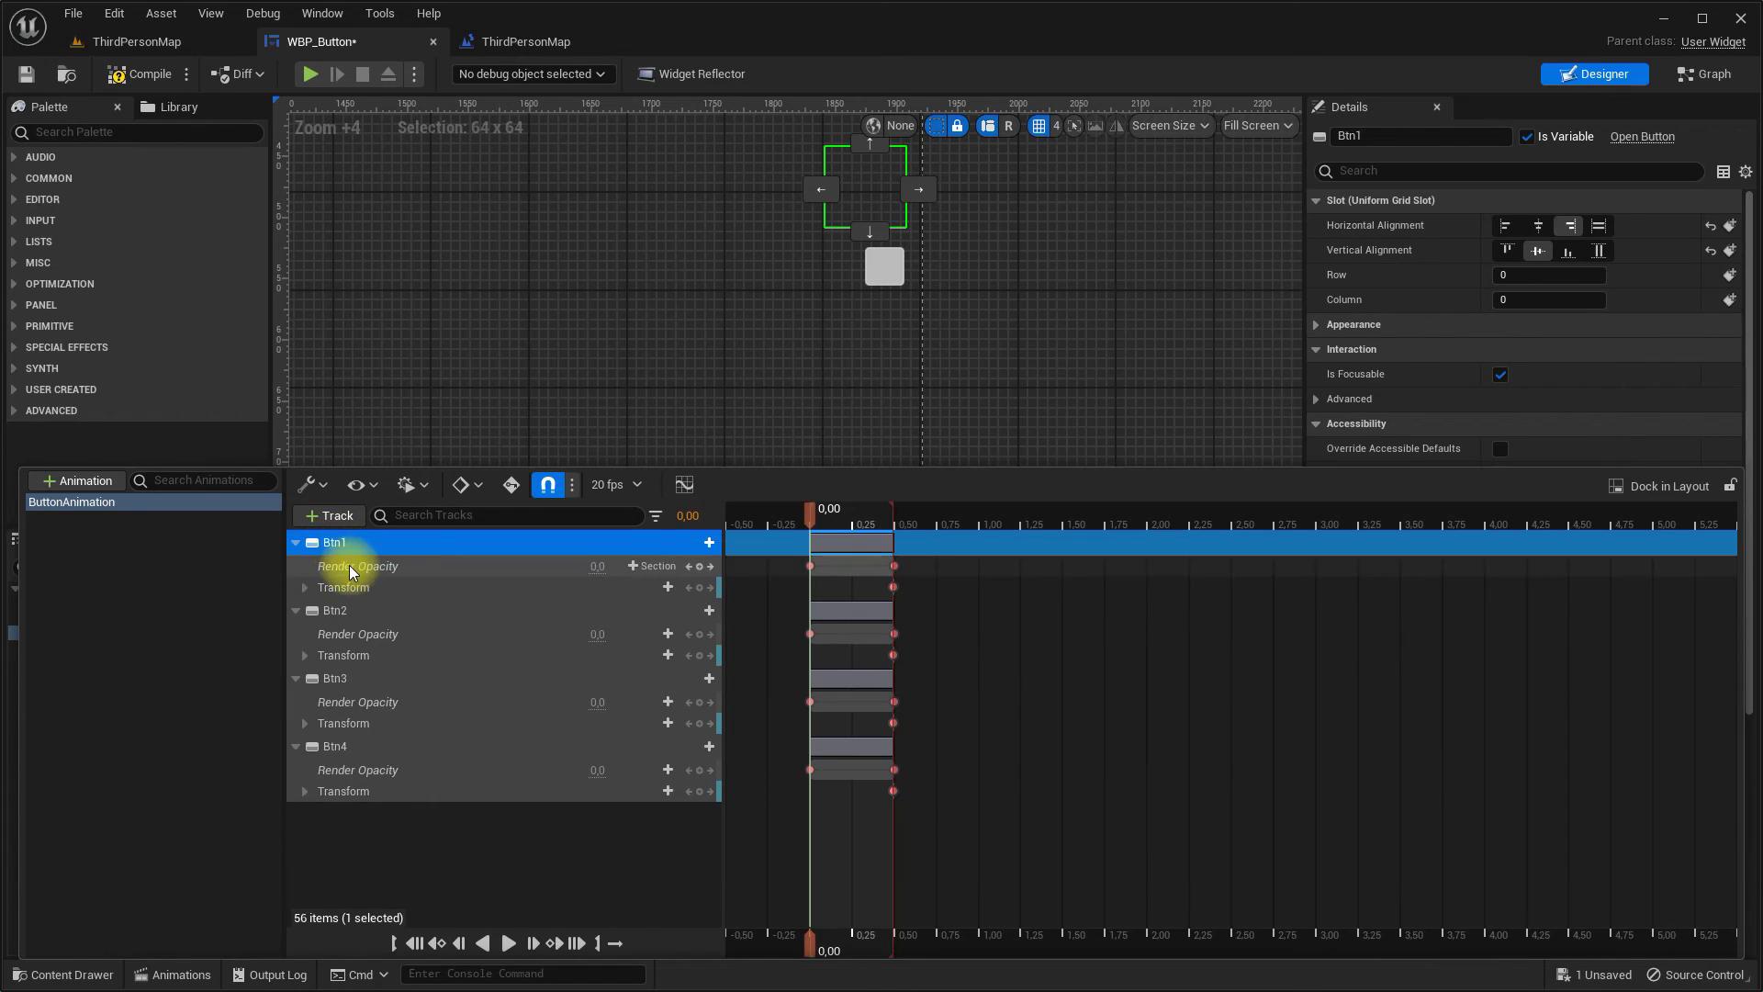
left_click(342, 588)
left_click(305, 588)
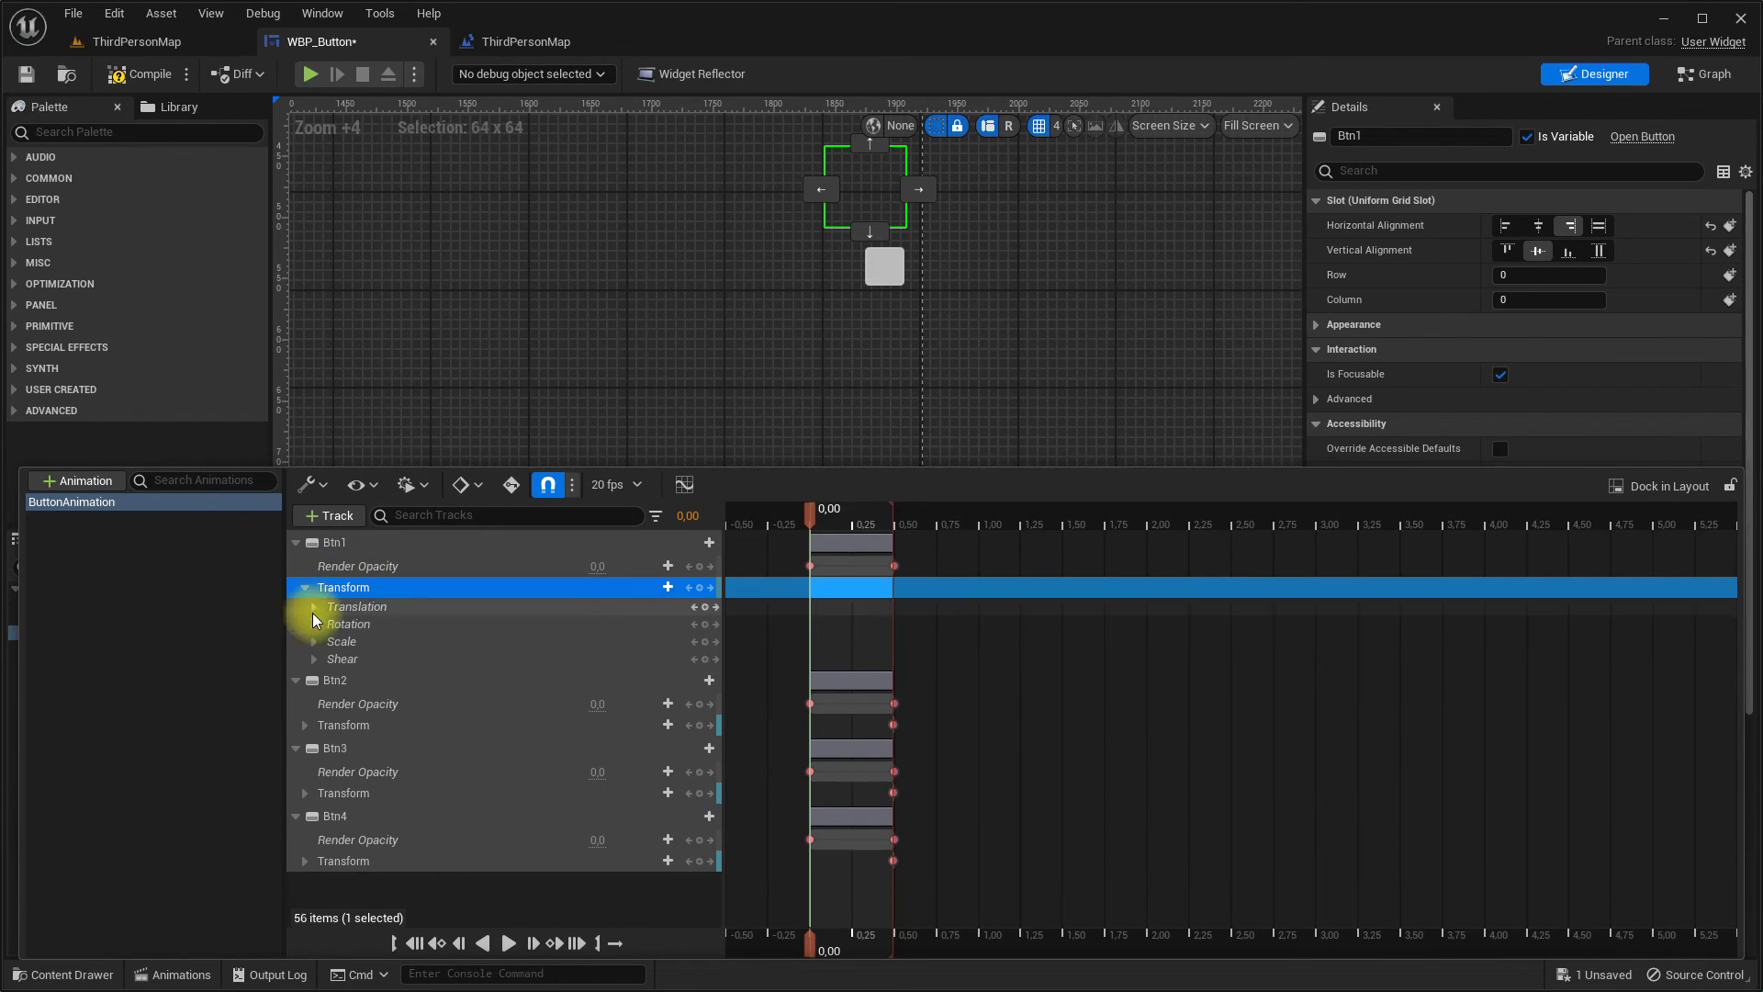
left_click(315, 608)
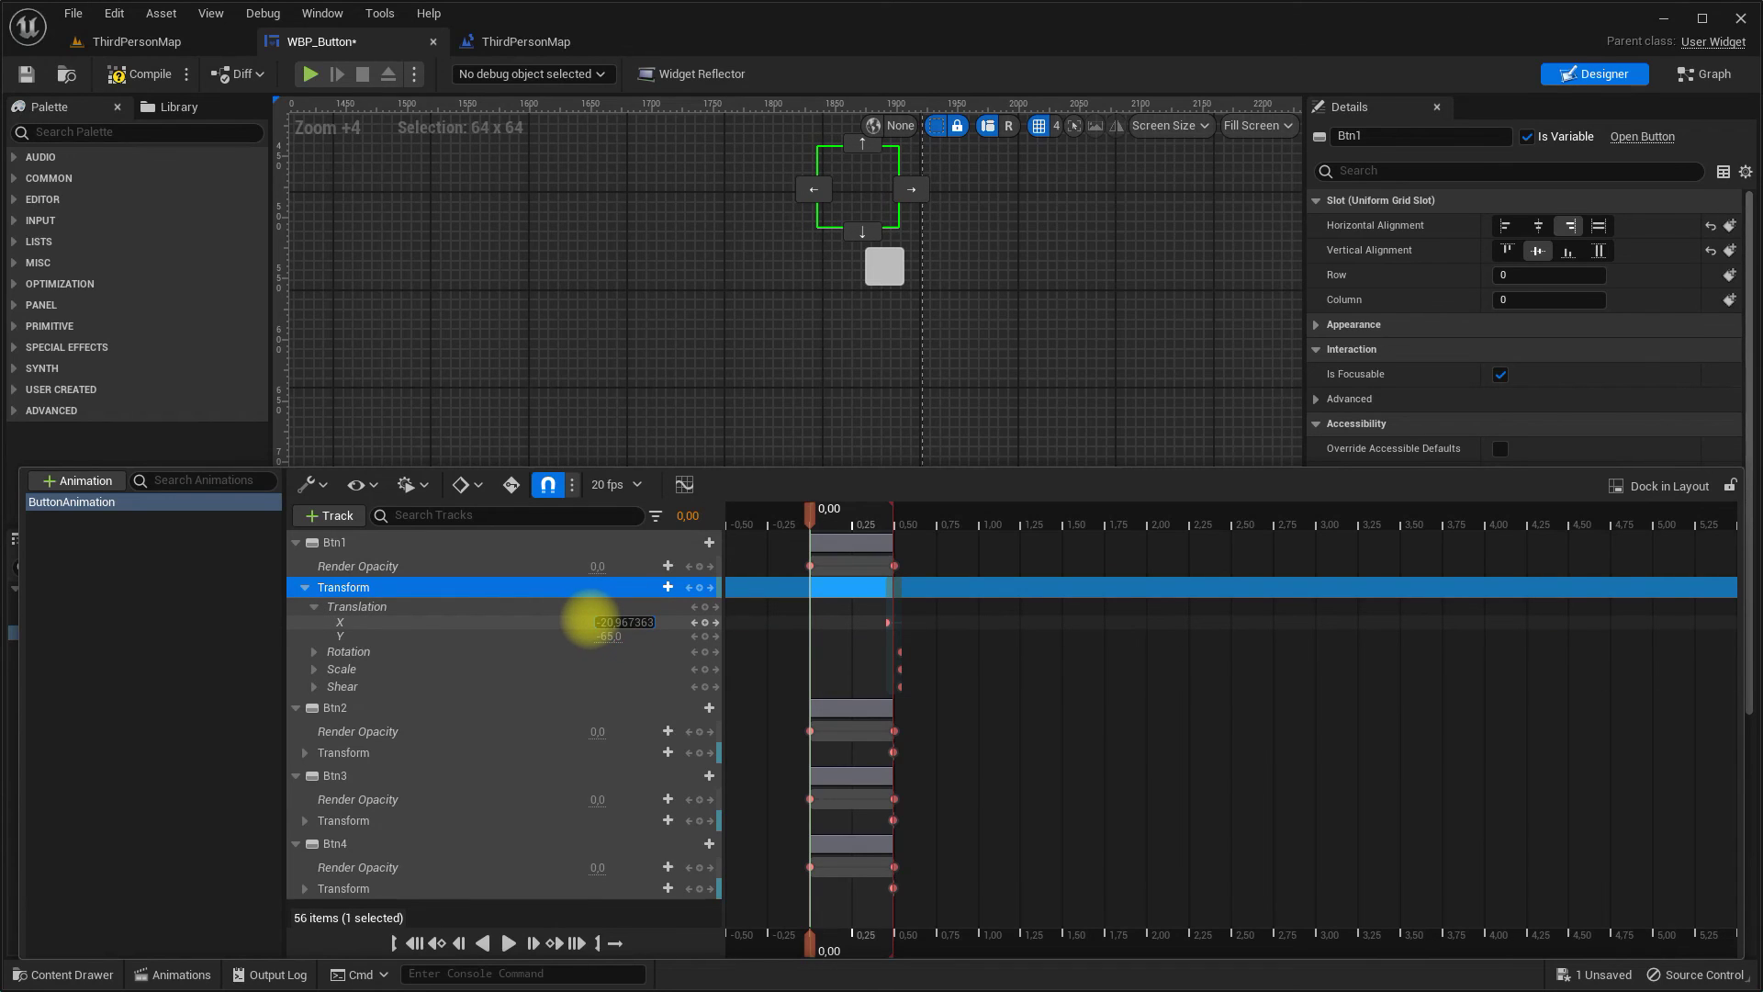
left_click_drag(602, 635, 570, 636)
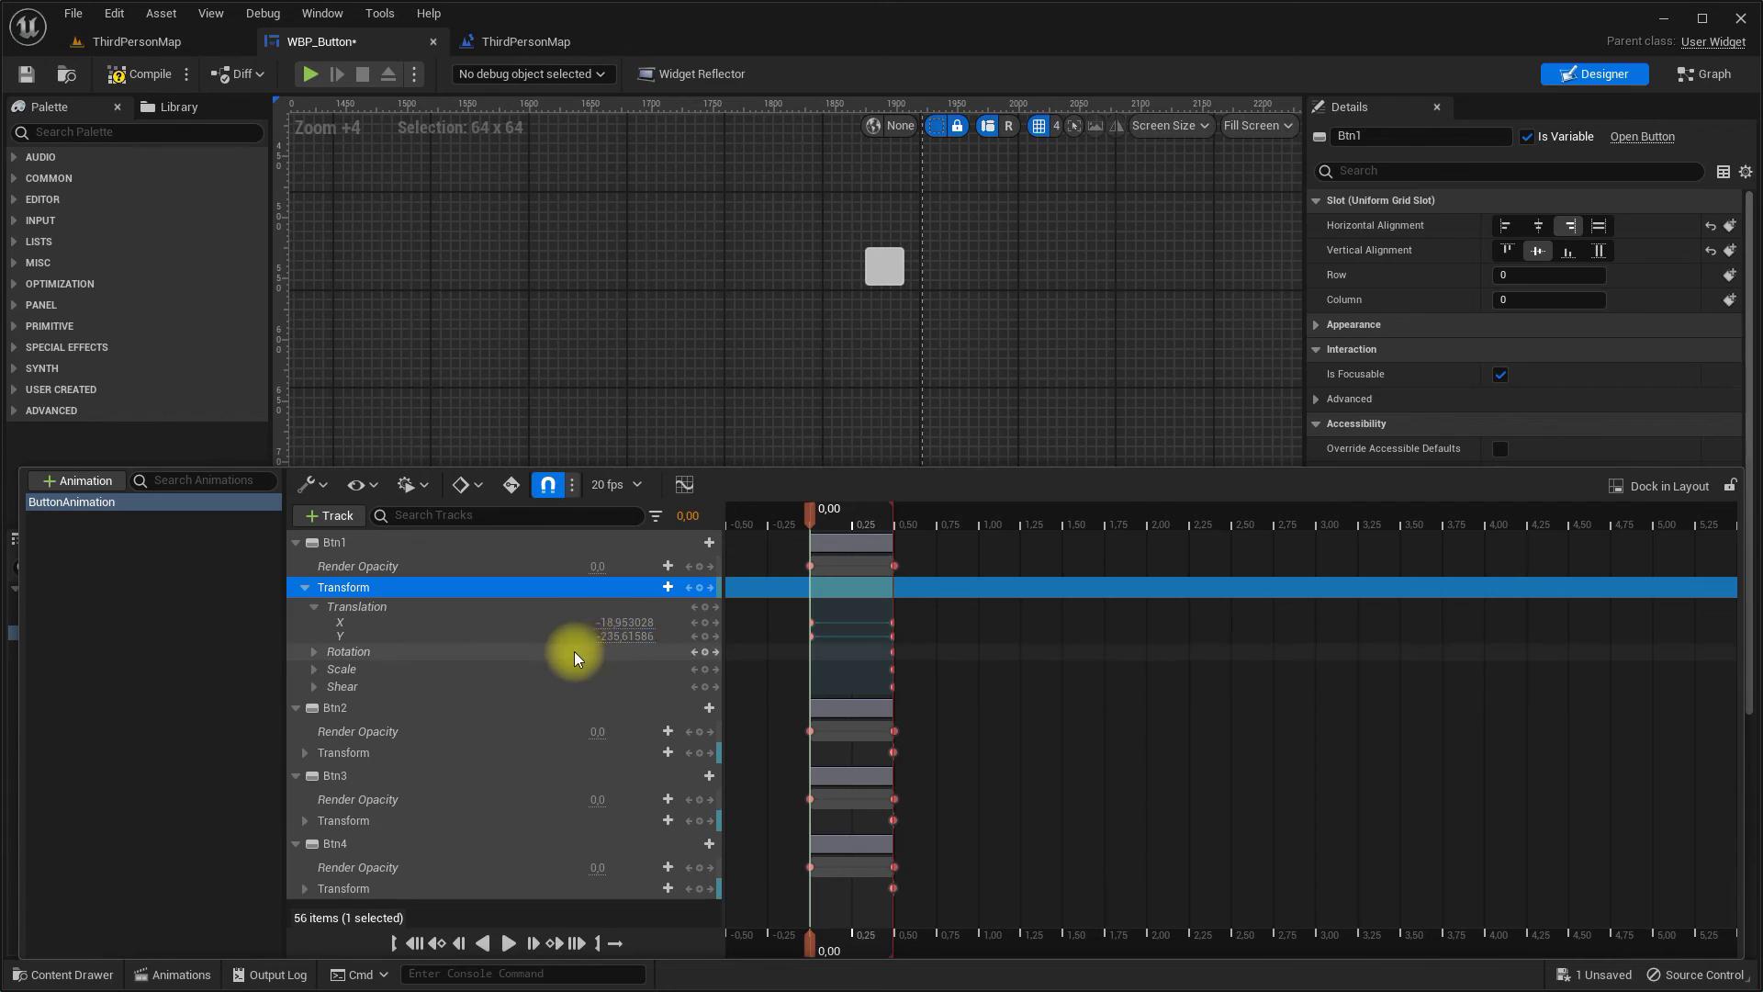
Step: Key starting Translation offsets for Btn2 and Btn3, shifting each to the left
left_click(357, 711)
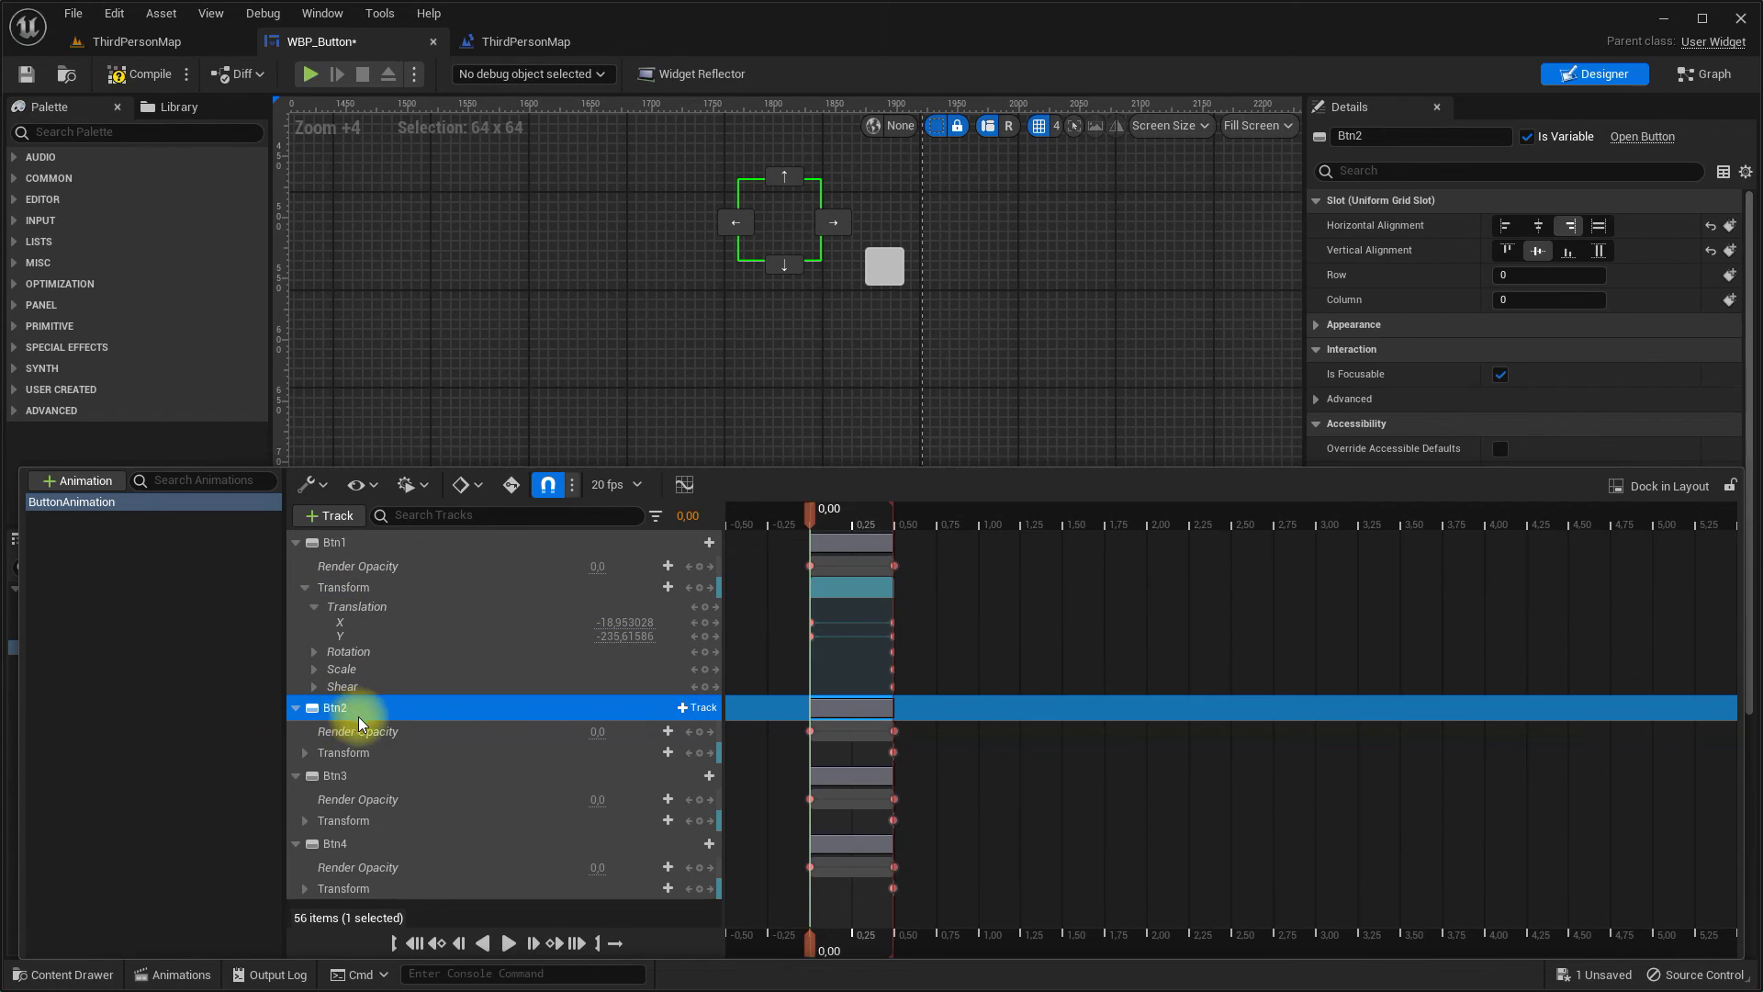
left_click(305, 752)
mouse_move(619, 788)
left_mouse_down()
mouse_move(569, 788)
mouse_move(632, 791)
left_mouse_up()
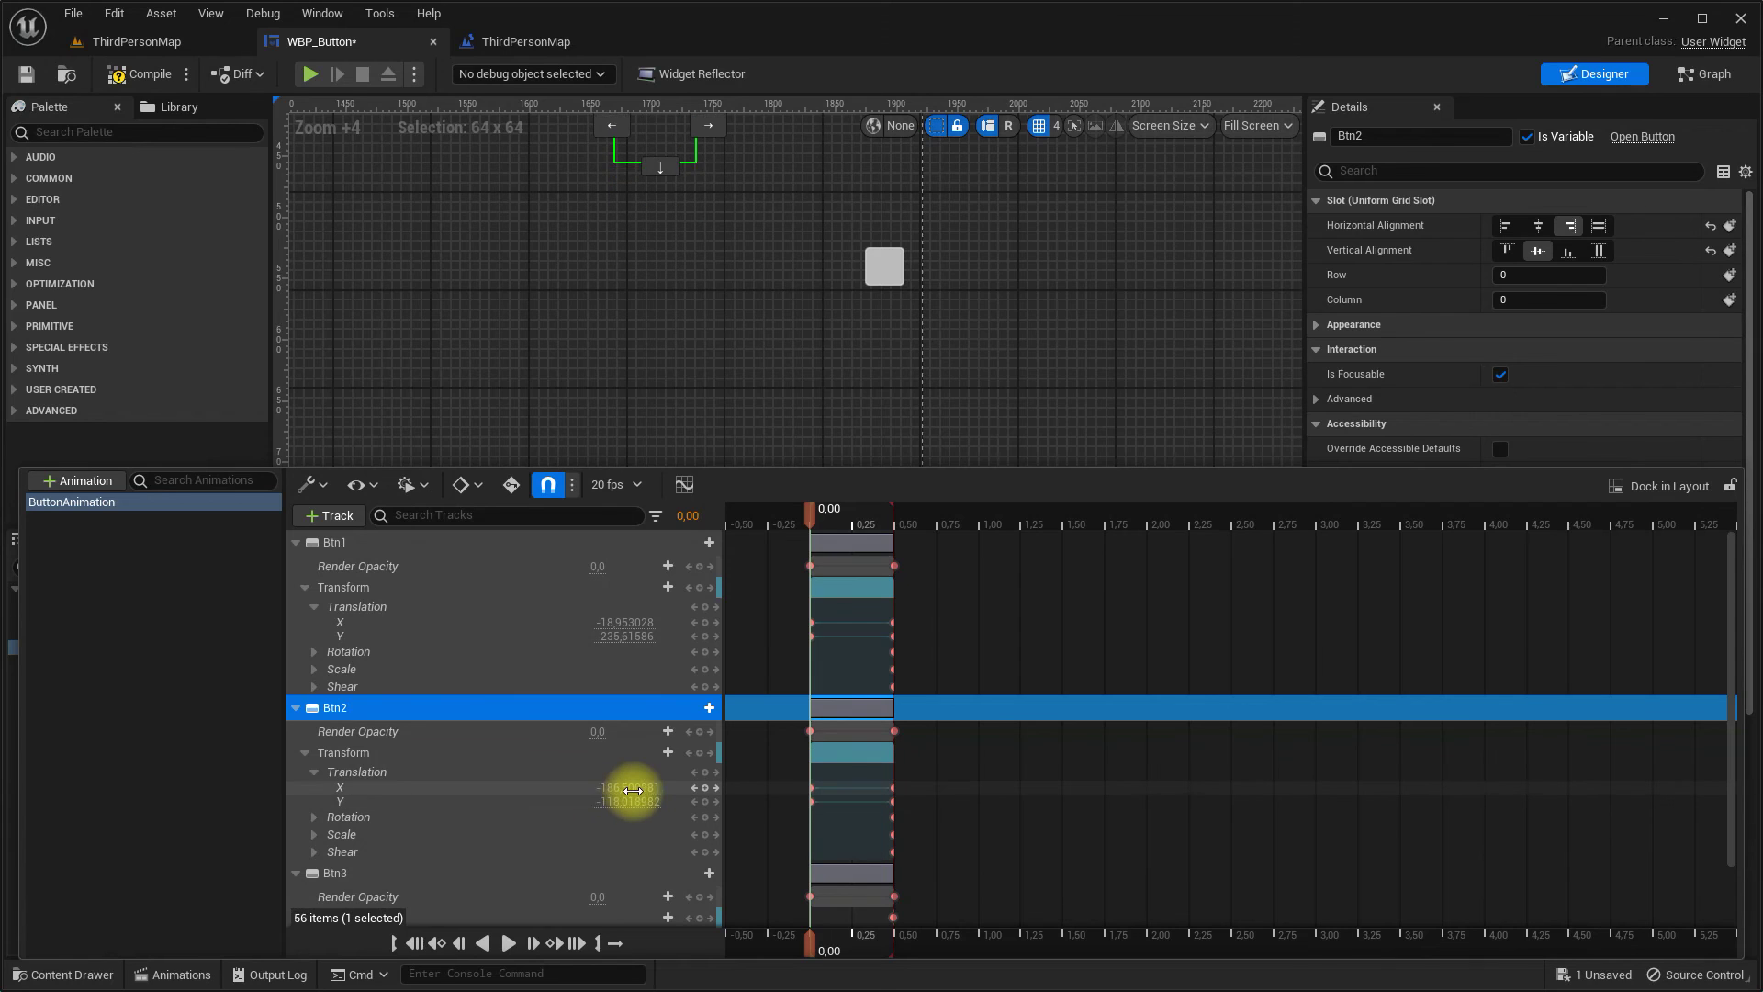
scroll(355, 813, "down", 3)
left_click(307, 818)
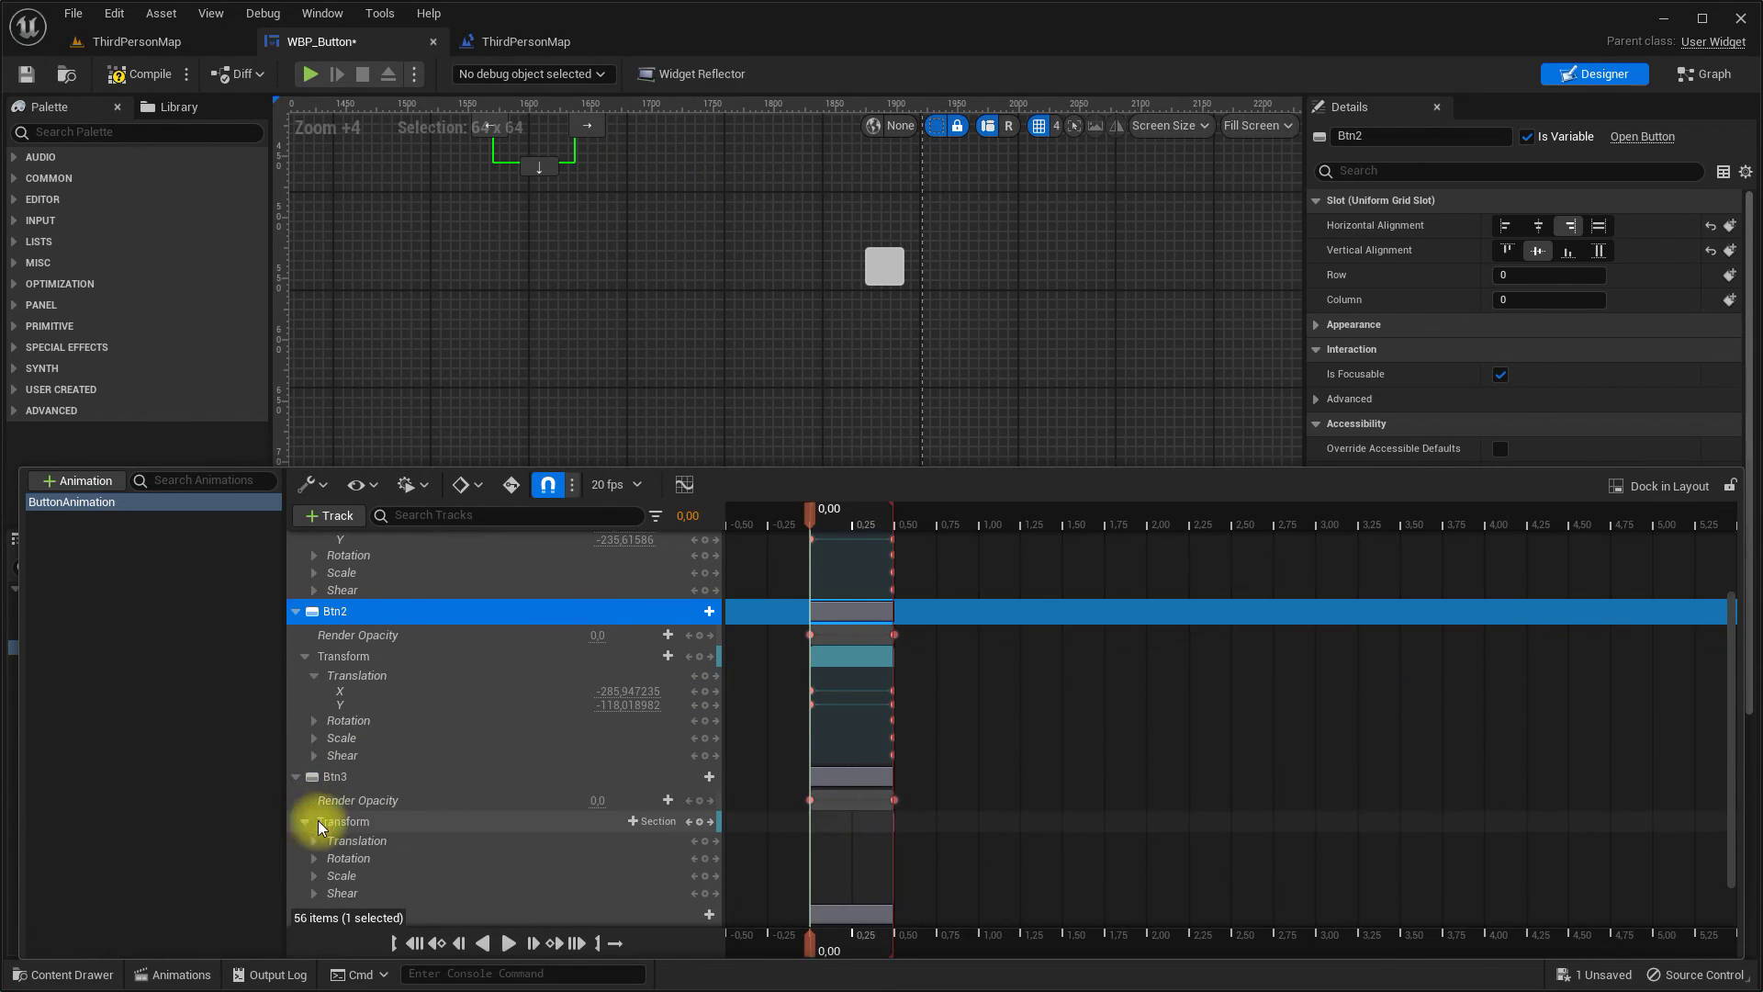
scroll(367, 798, "down", 2)
left_click(314, 772)
left_click(354, 707)
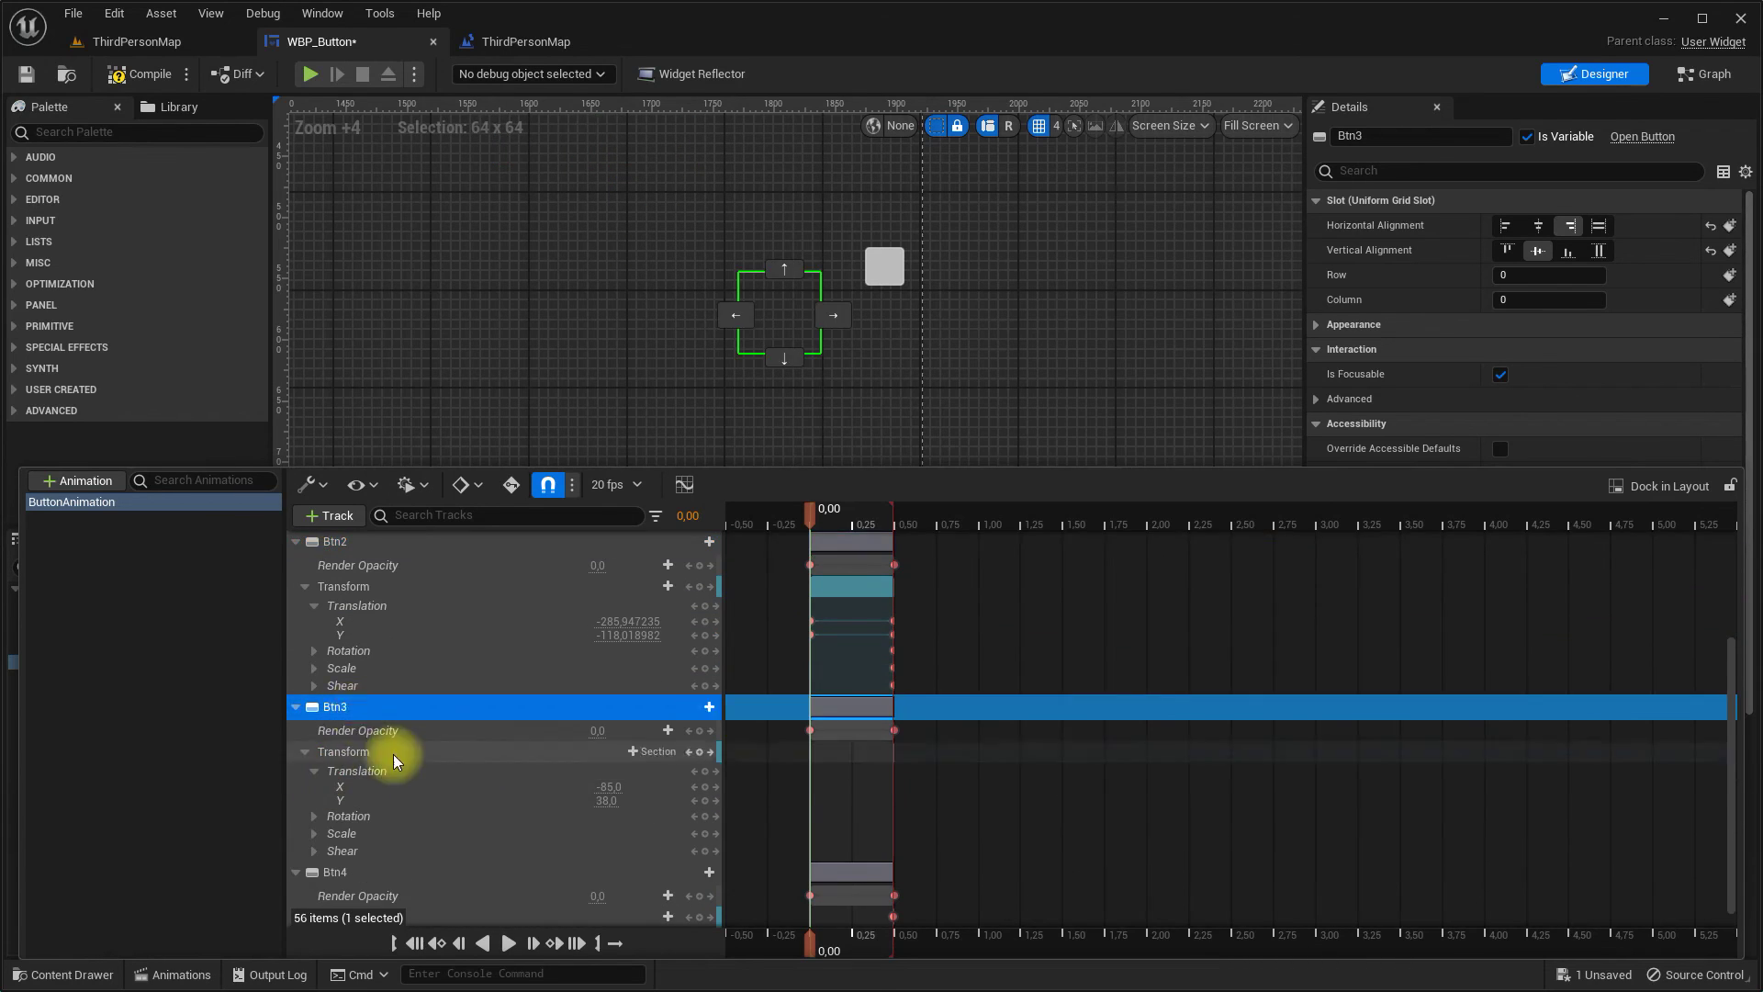
scroll(386, 818, "down", 1)
mouse_move(617, 760)
left_mouse_down()
mouse_move(555, 770)
mouse_move(540, 797)
left_mouse_up()
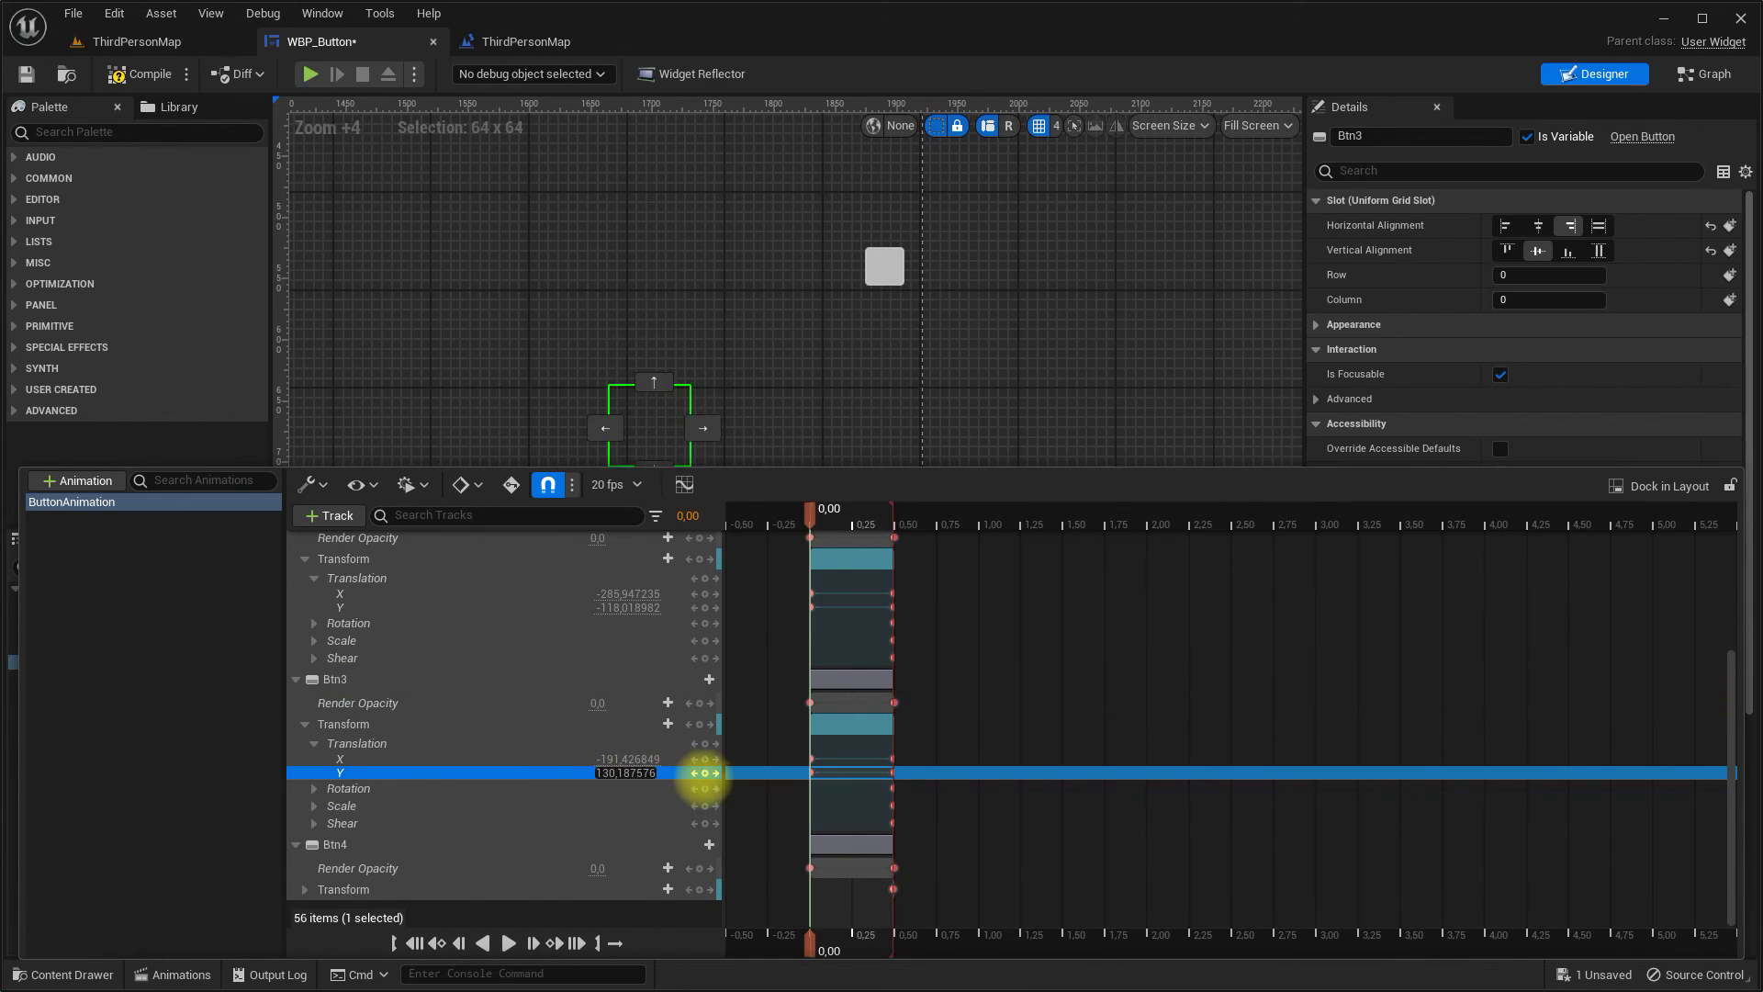
Step: Key Btn4's starting Translation offset to push it downward
left_click(333, 844)
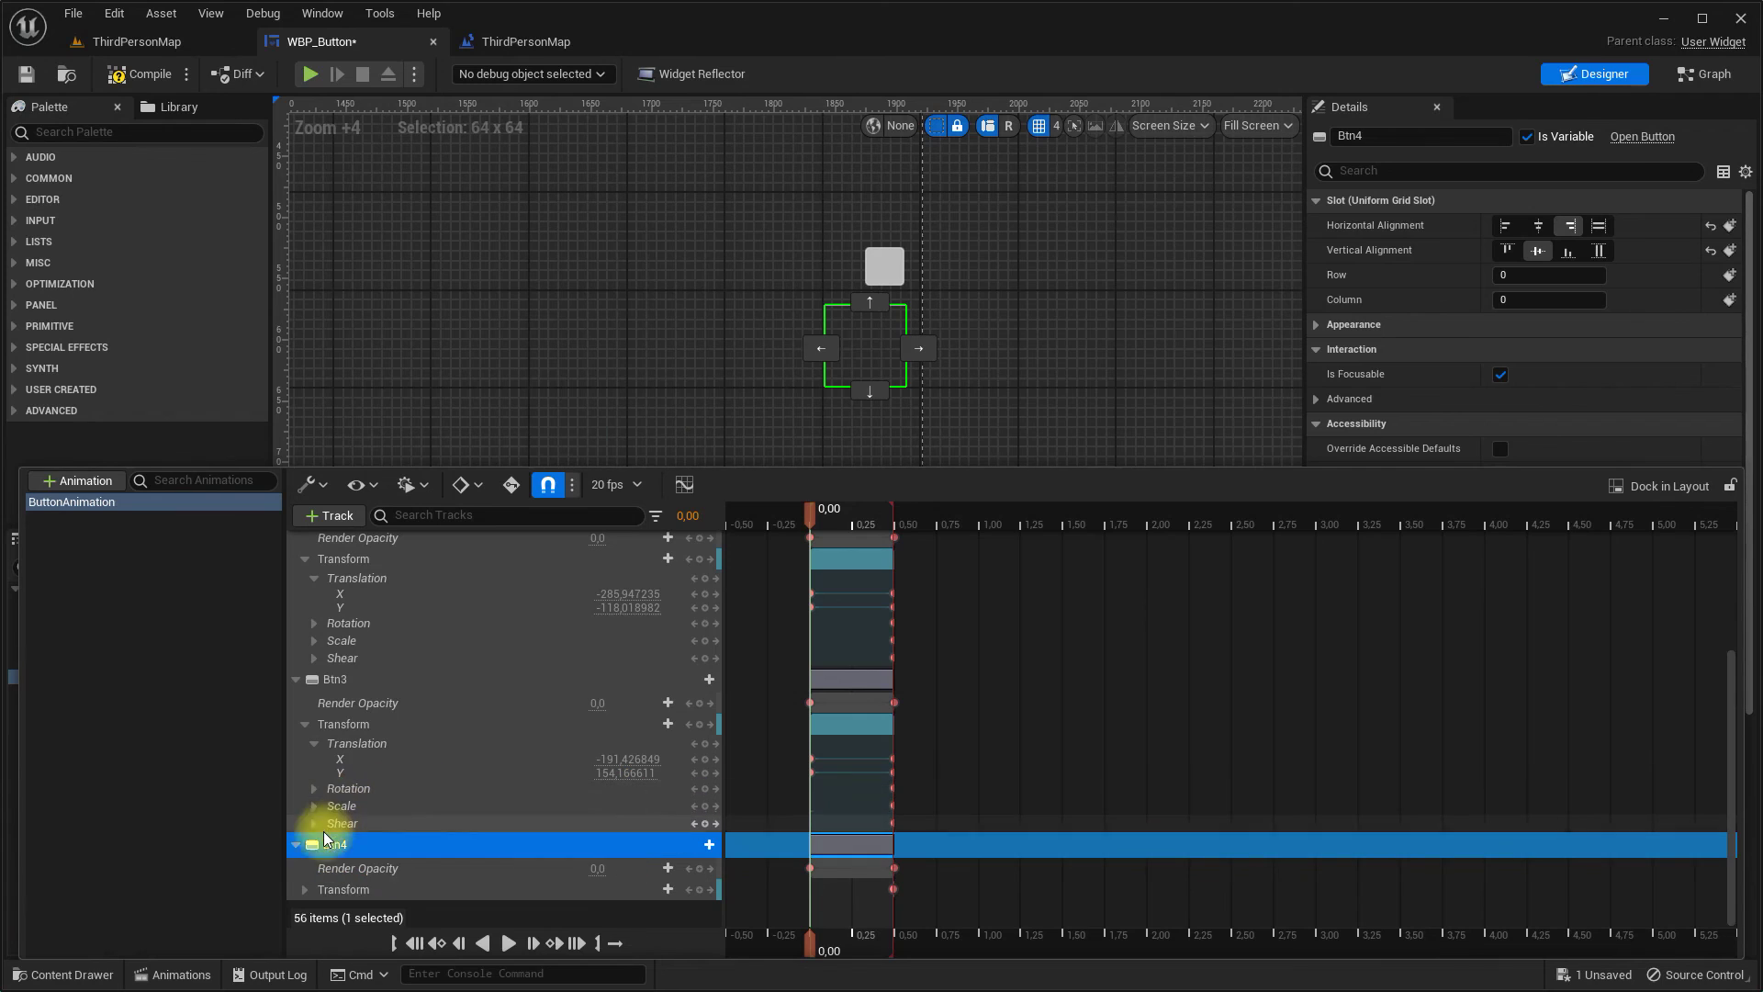
left_click(303, 889)
scroll(358, 835, "down", 2)
left_click(314, 839)
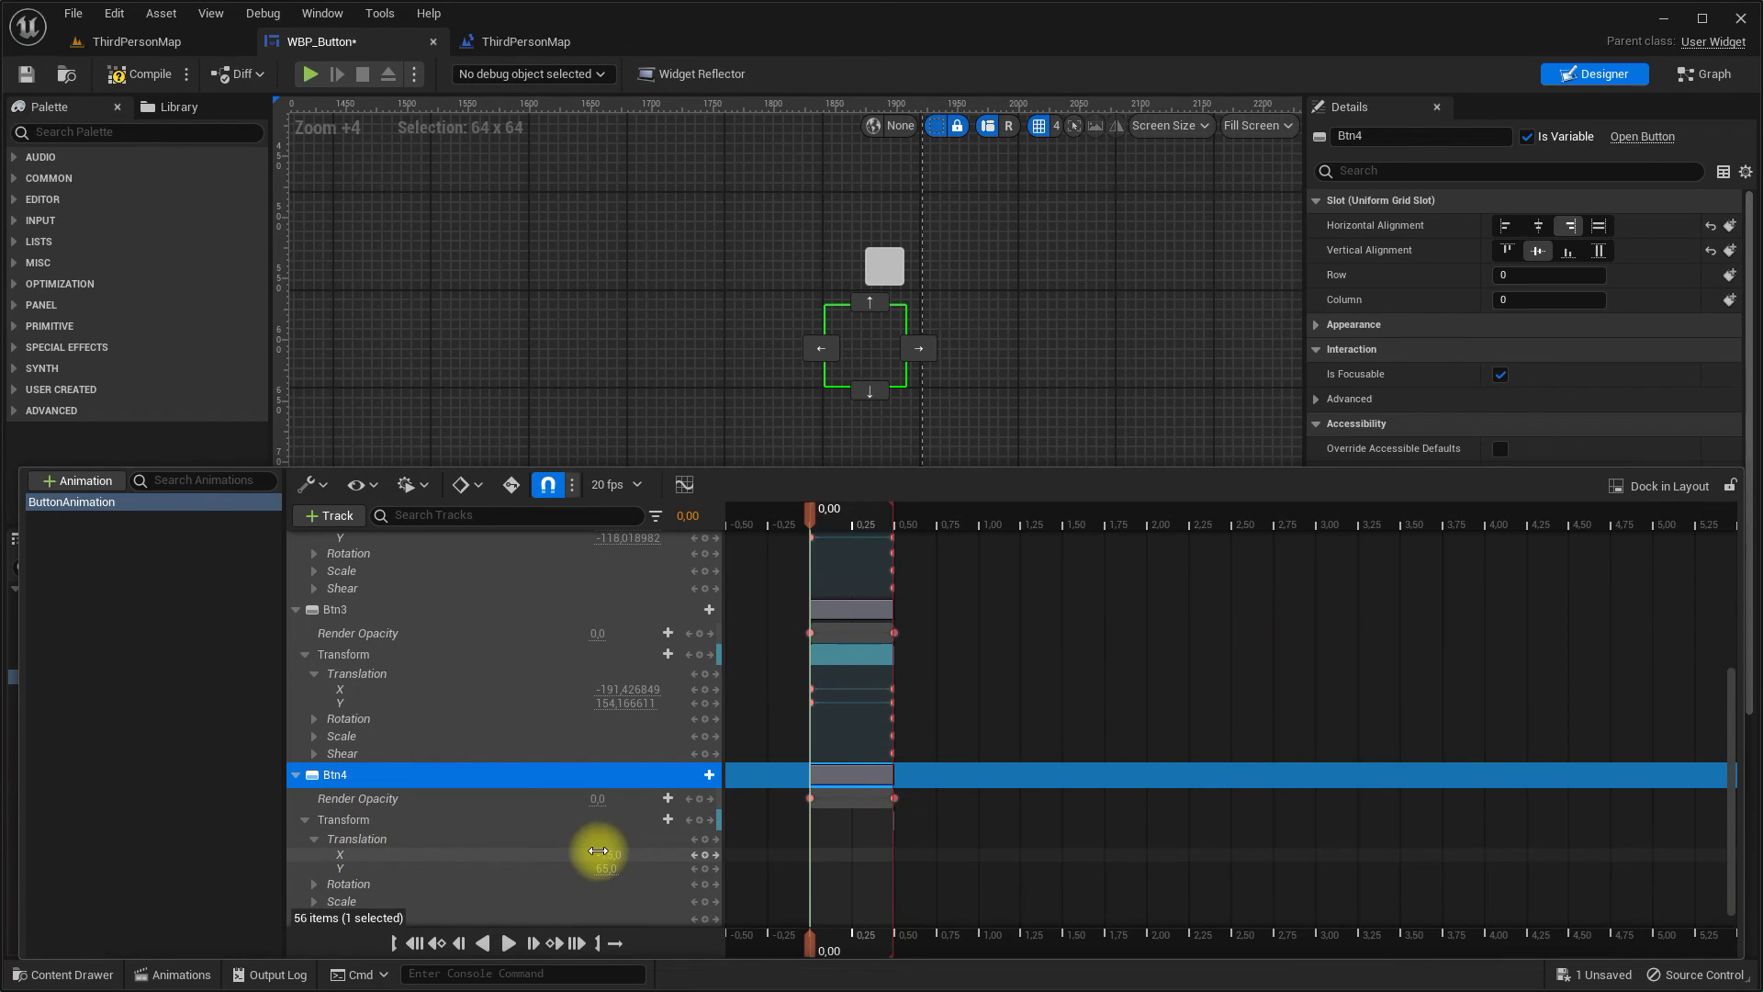
left_click_drag(602, 874, 654, 871)
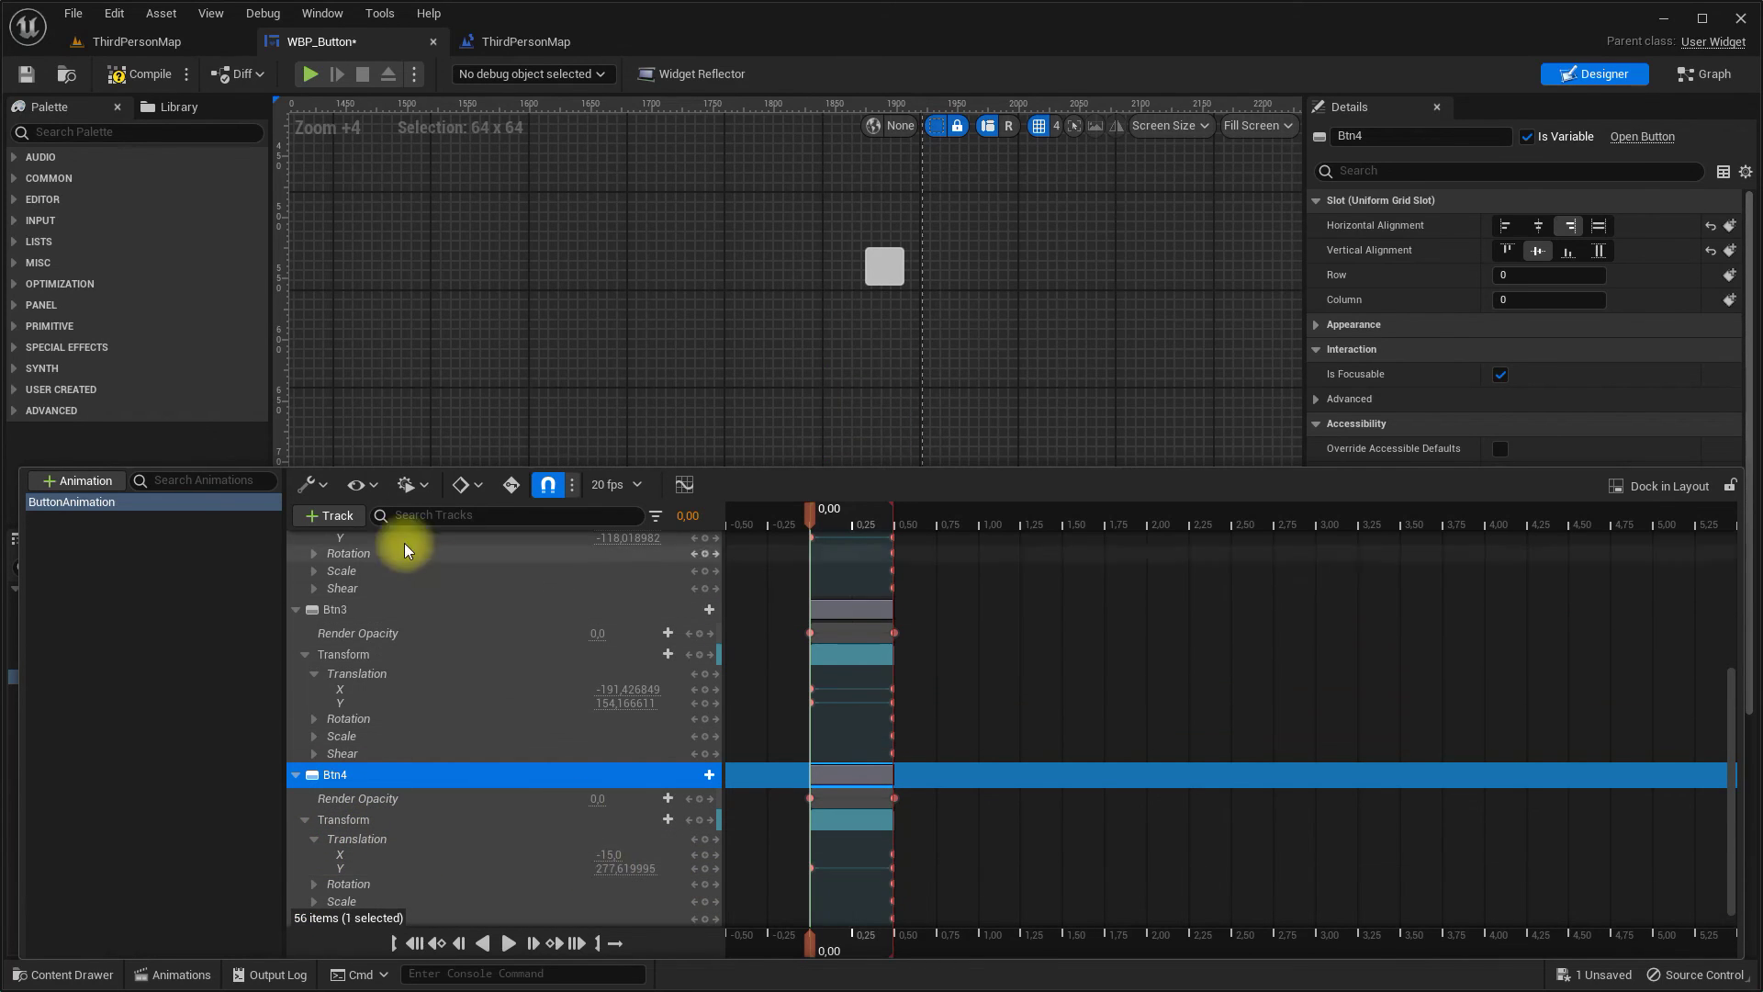
left_click(137, 41)
Step: Play-test ThirdPersonMap and click the home button to watch the four icons animate out
left_click(408, 74)
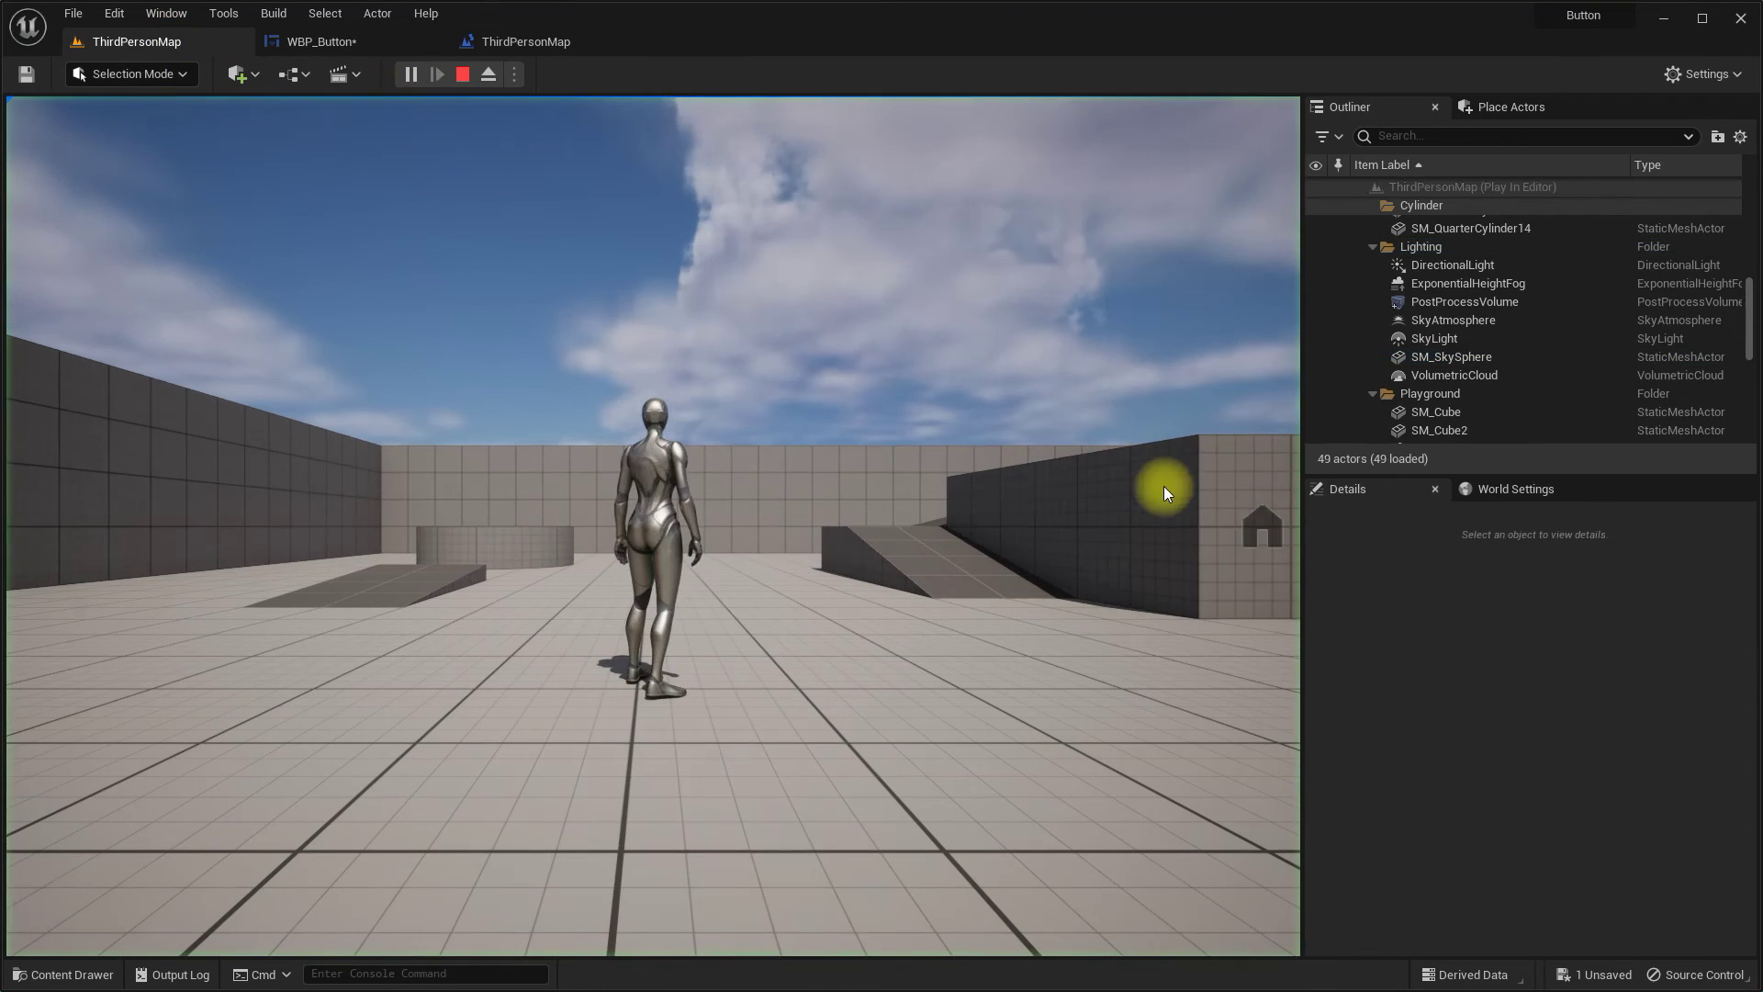
left_click(1273, 521)
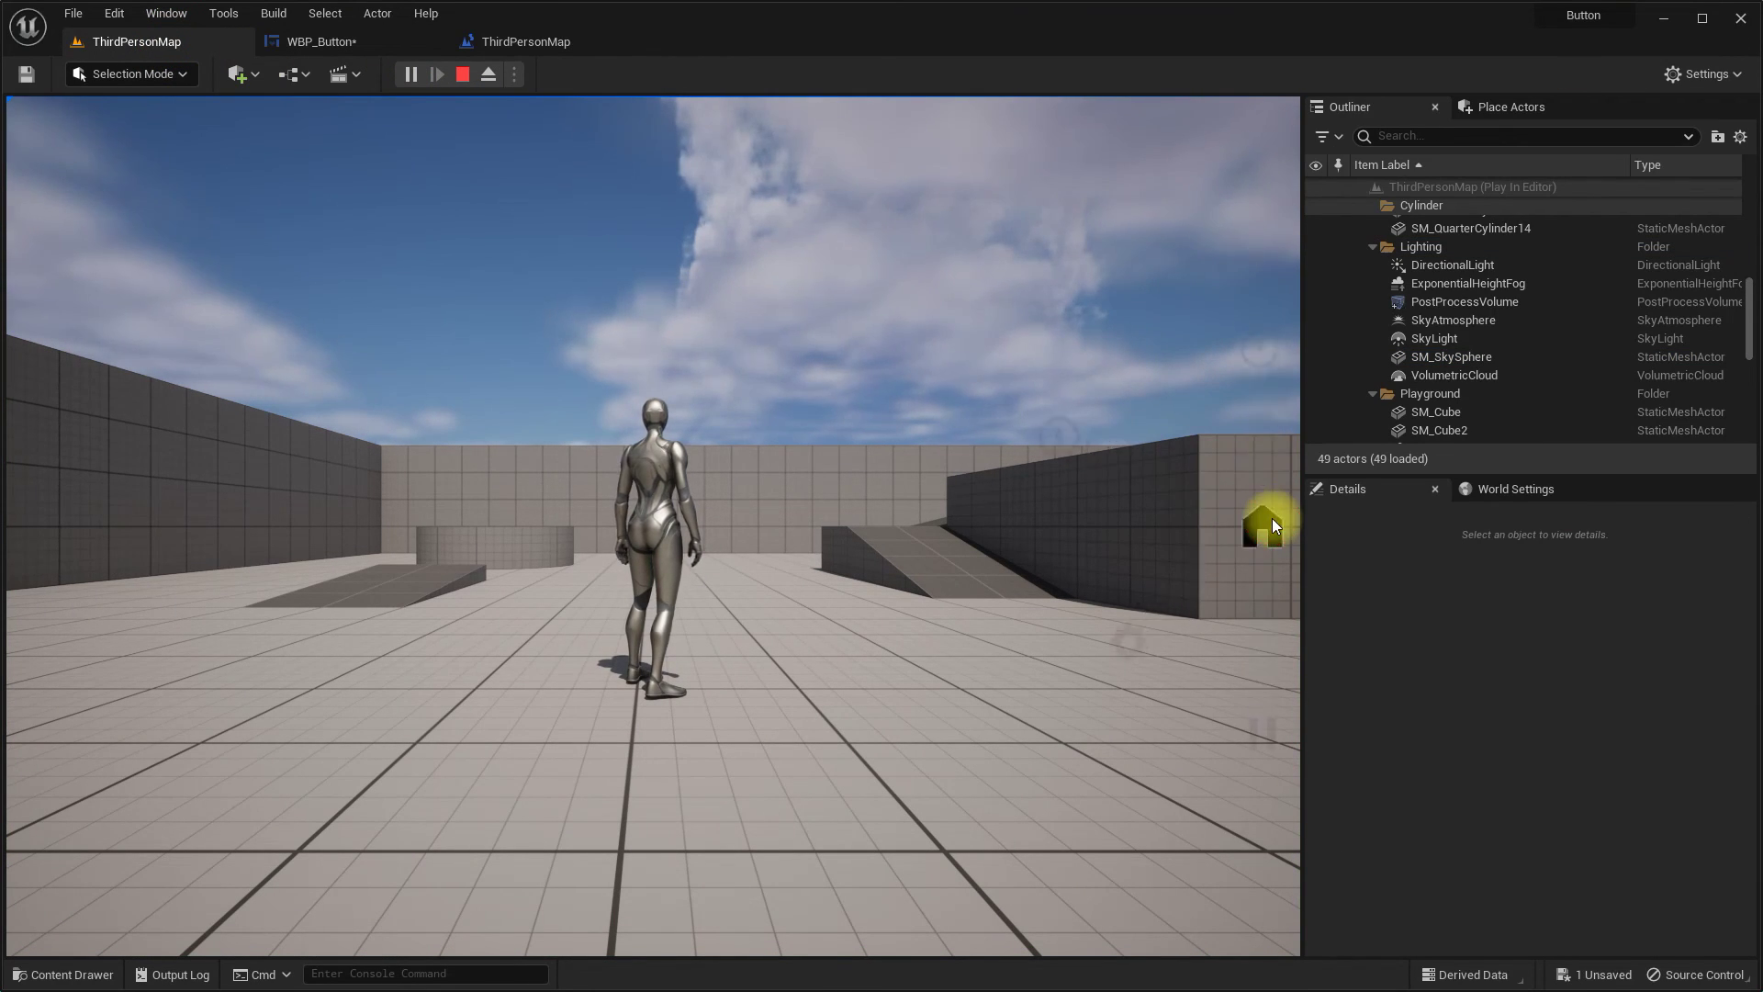